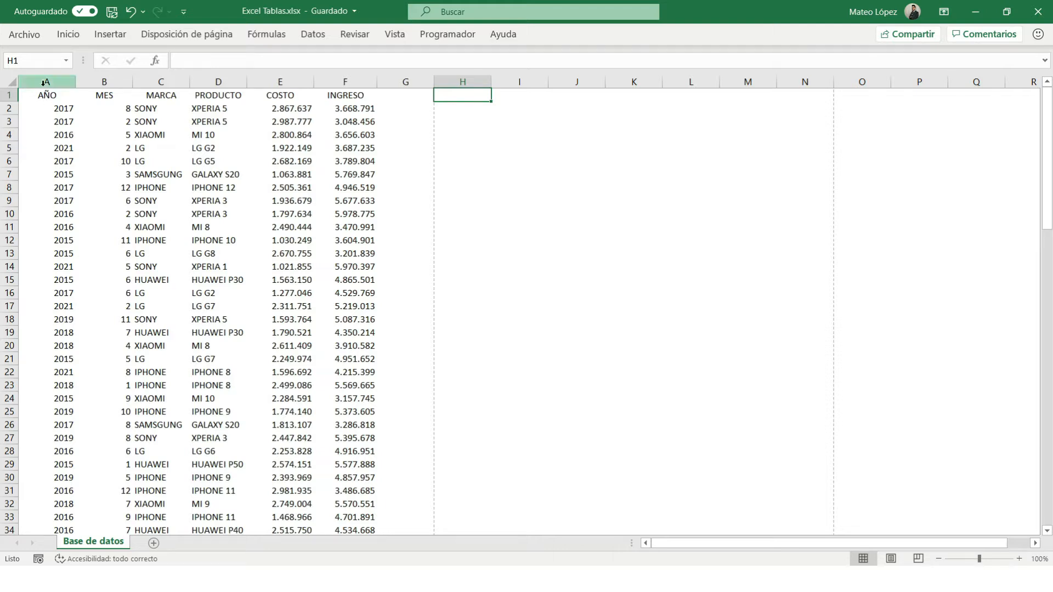
Review the dataset's columns and their headers from AÑO to INGRESO.
left_click_drag(44, 83, 351, 82)
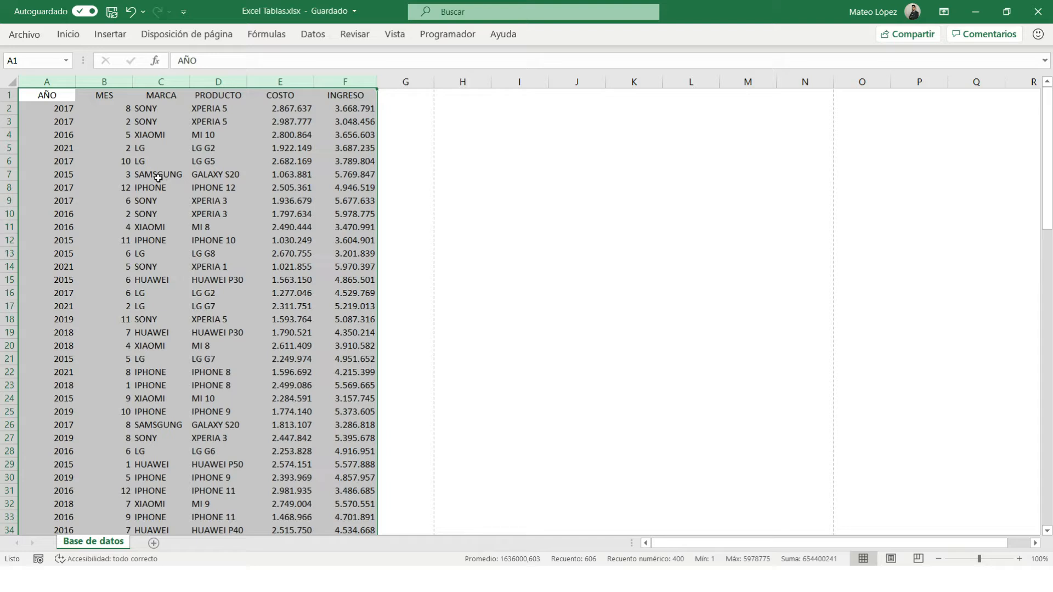
key("ctrl+Home")
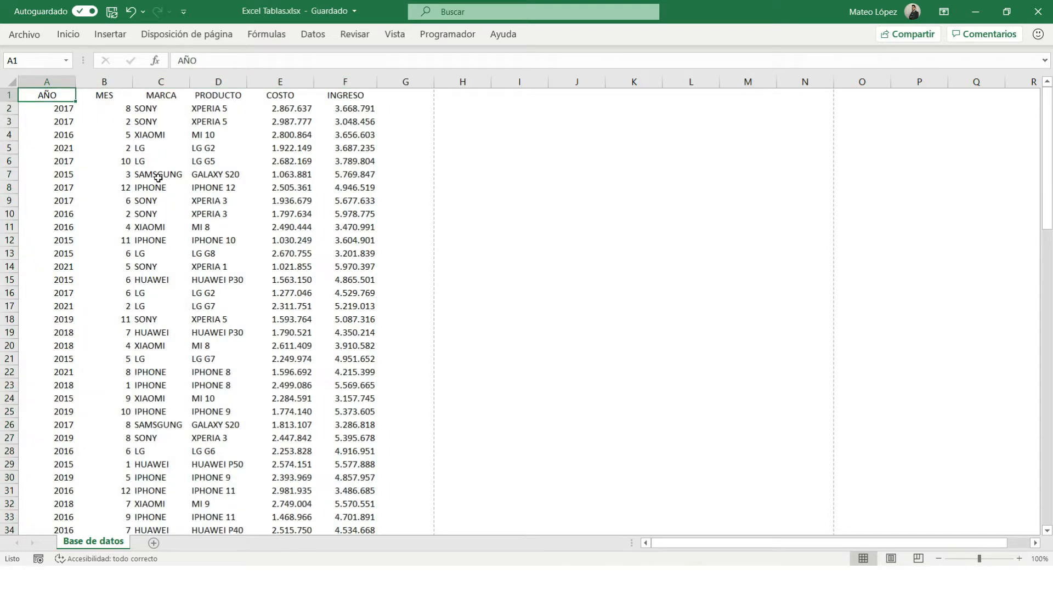
key("Right")
key("Right")
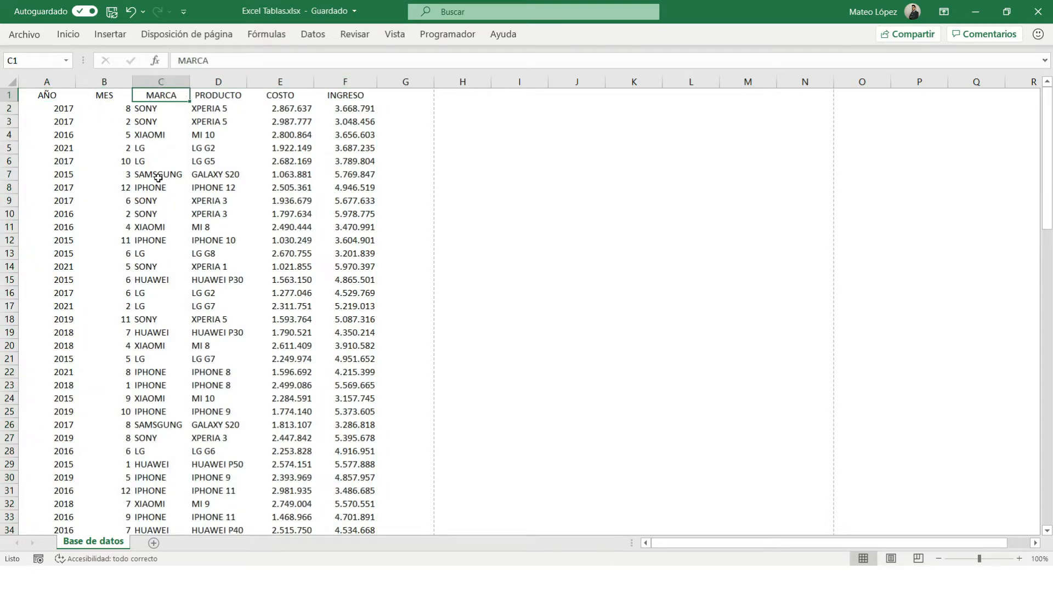
key("Right")
key("Right")
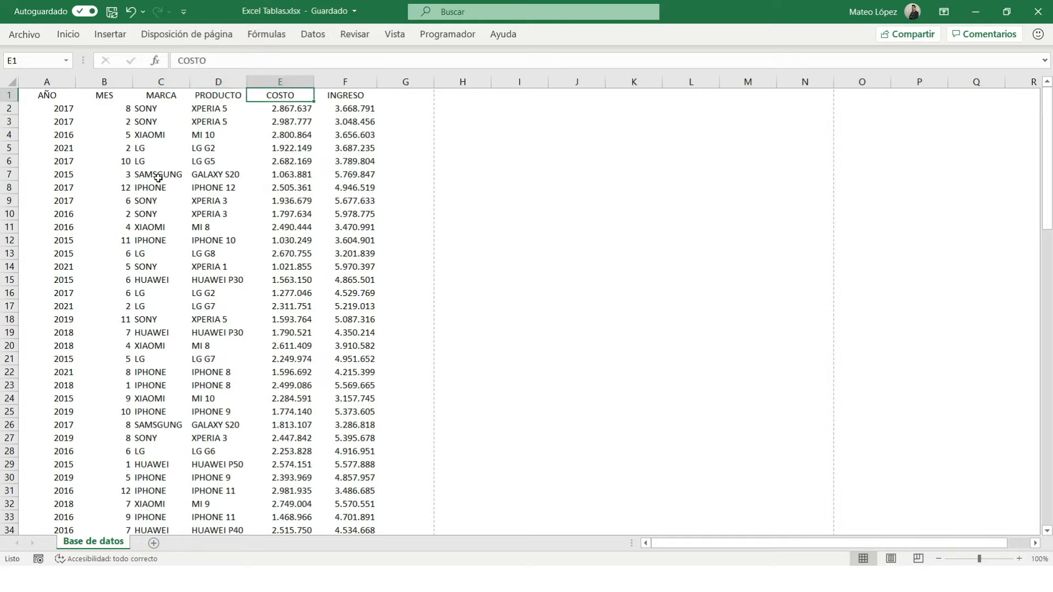
key("Right")
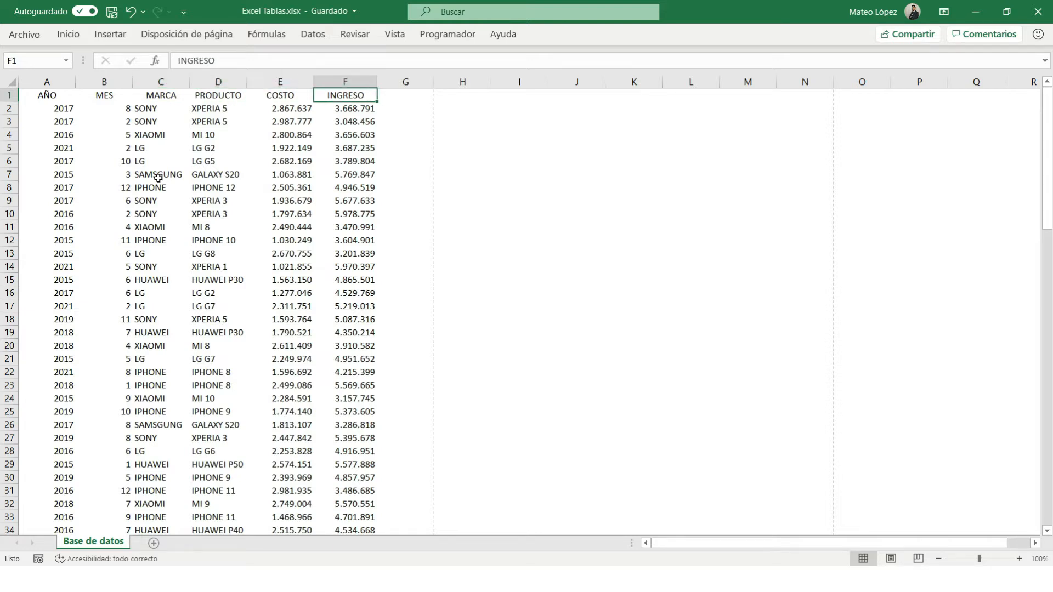
Add the header UTILIDAD in cell G1, next to the INGRESO column.
key("Right")
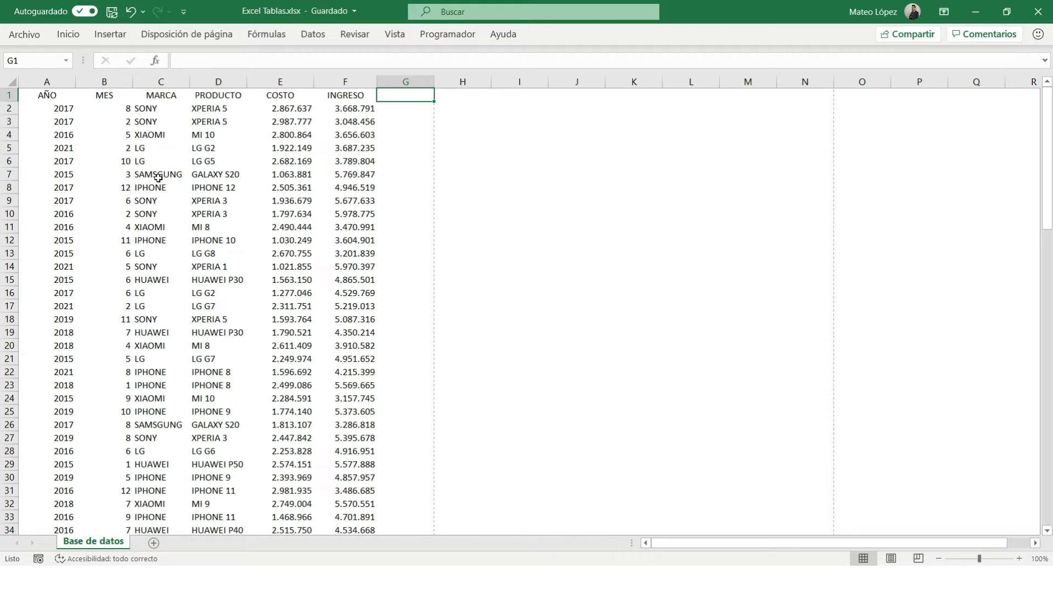
type("U")
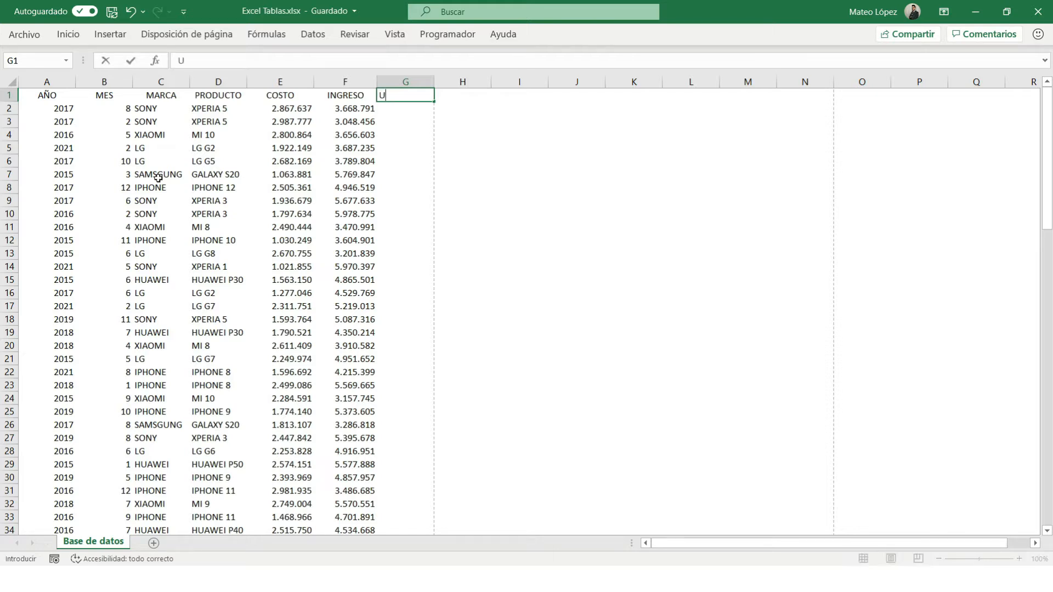
type("TILIDAD")
key("Return")
Calculate the first record's profit in G2 with the formula =F2-E2.
type("=")
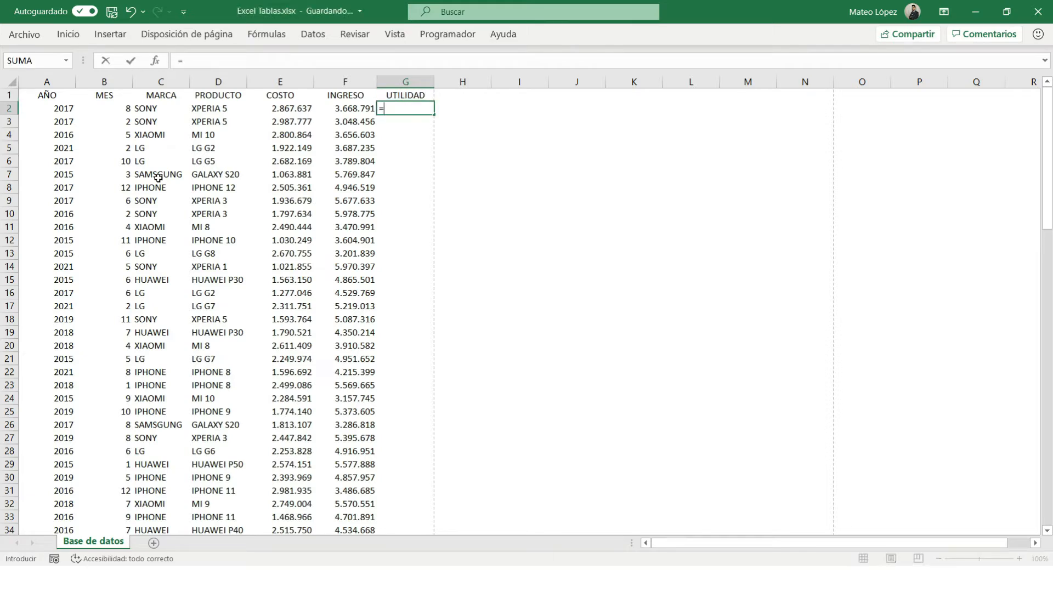
key("Left")
type("-")
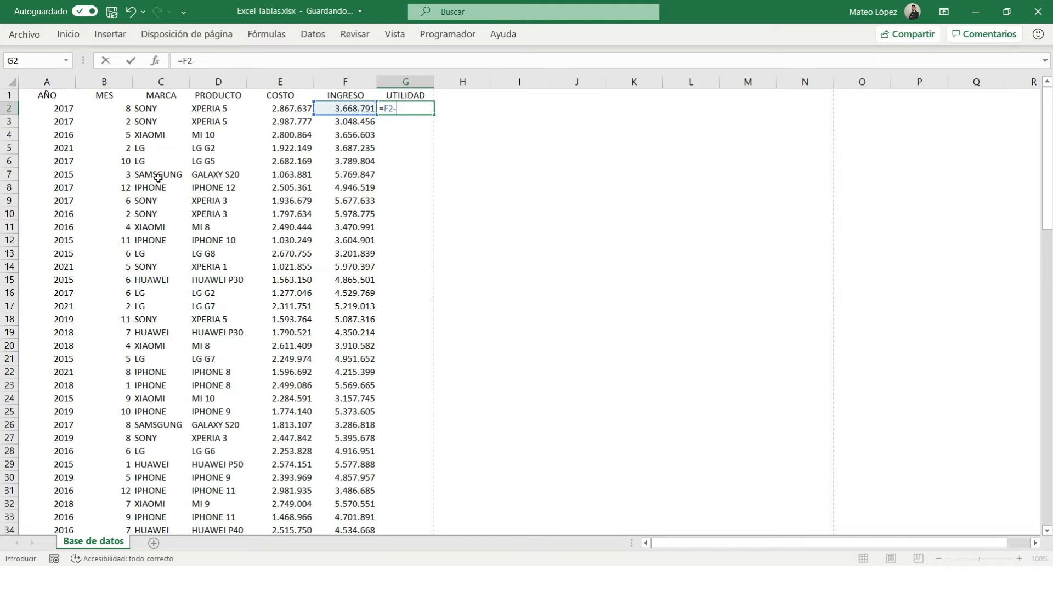
key("Left")
key("Left")
key("Return")
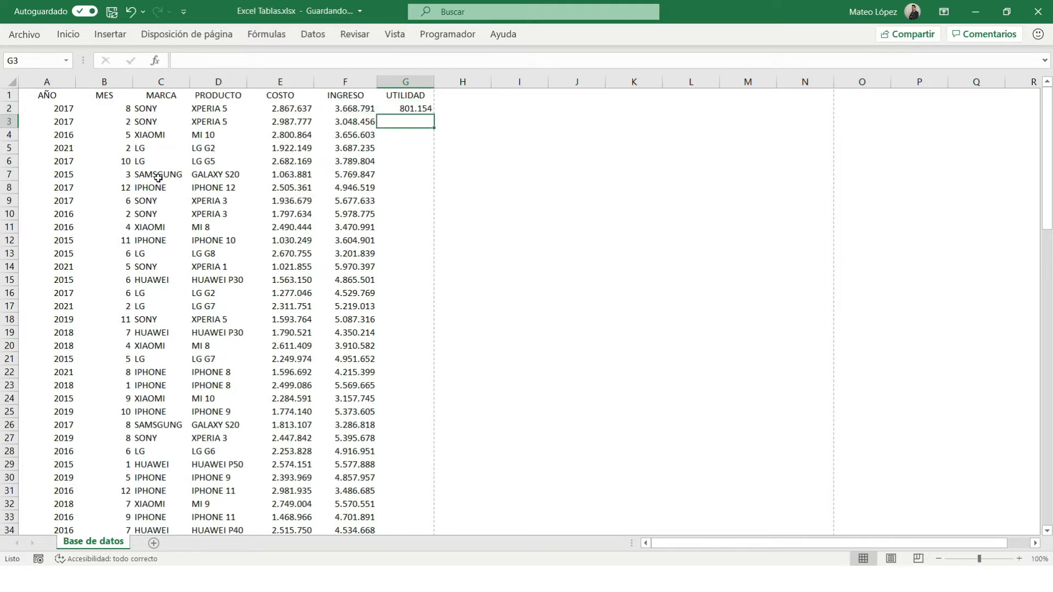
Check the formula in G2 and fill it down the UTILIDAD column to row 101.
key("Up")
left_click(205, 60)
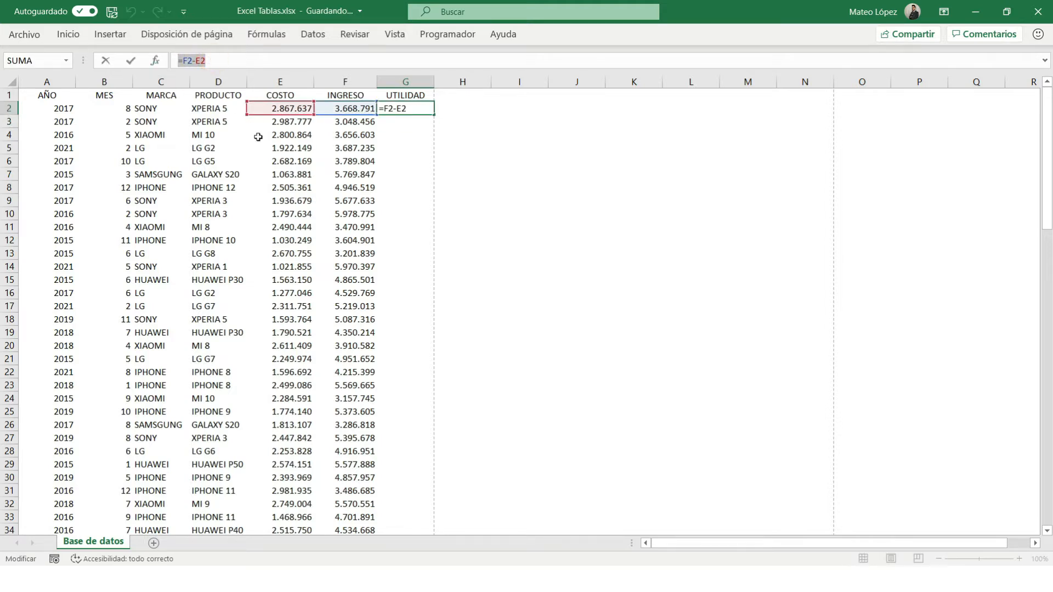
key("Escape")
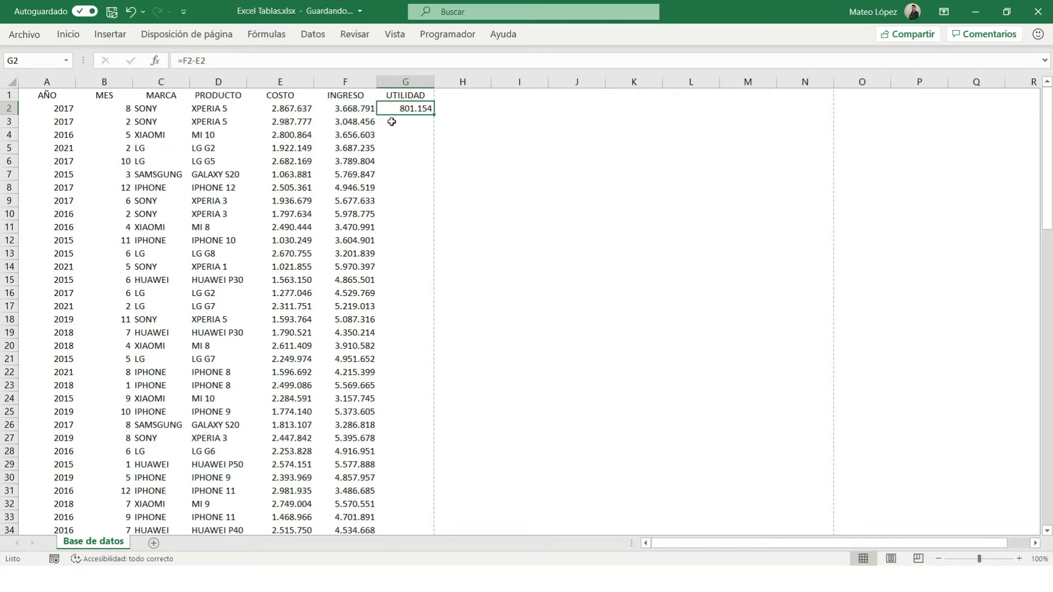
left_click_drag(434, 114, 420, 504)
left_click(414, 315)
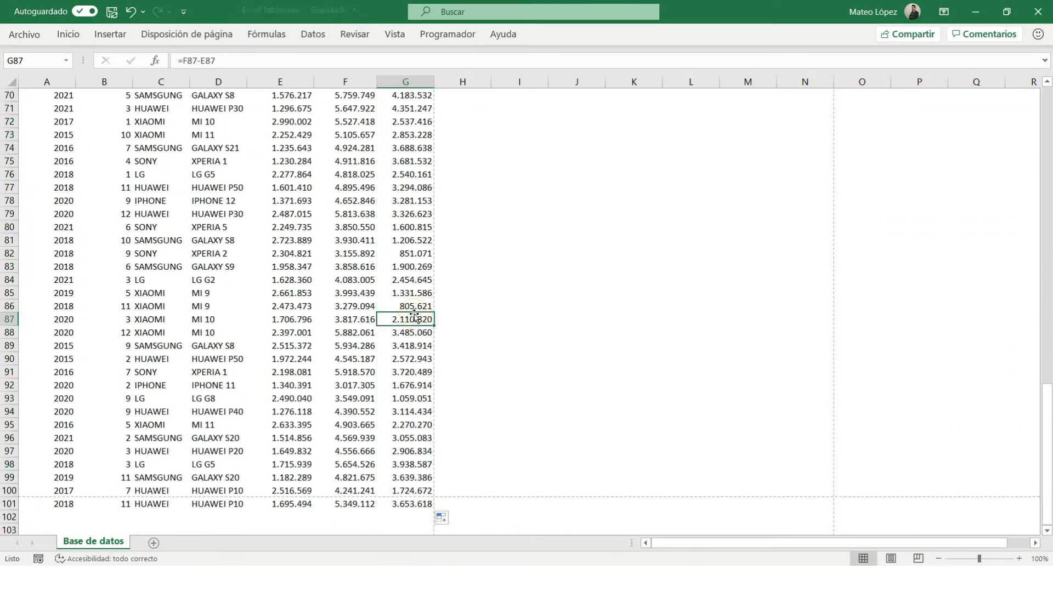
Check the cell references of the copied UTILIDAD formulas one by one from G3 to G8.
key("ctrl+Up")
key("Down")
key("Down")
key("F2")
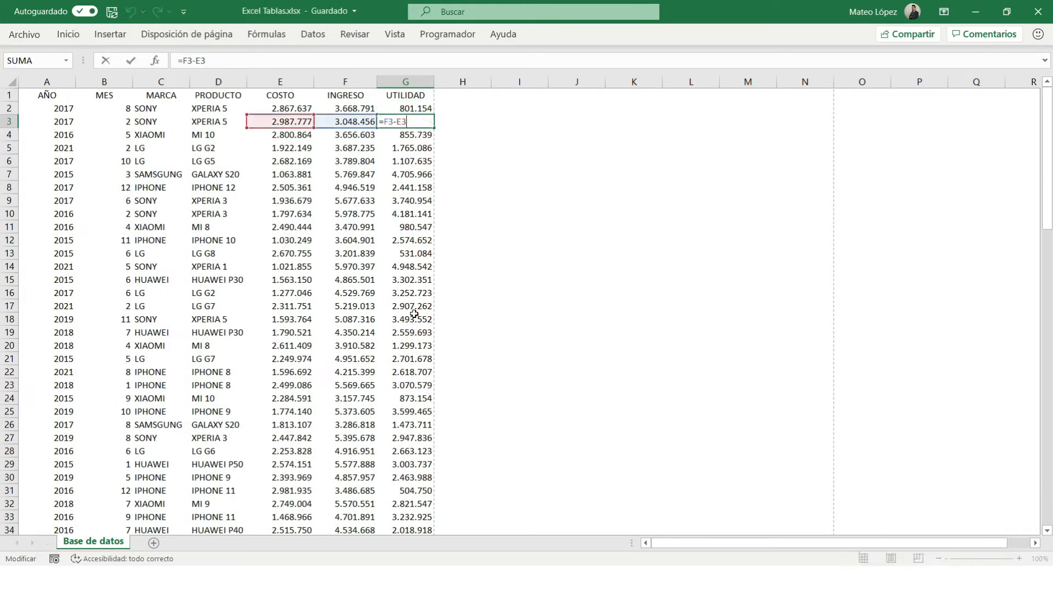
key("Escape")
key("Down")
key("F2")
key("Escape")
key("Down")
key("F2")
key("Escape")
key("Down")
key("F2")
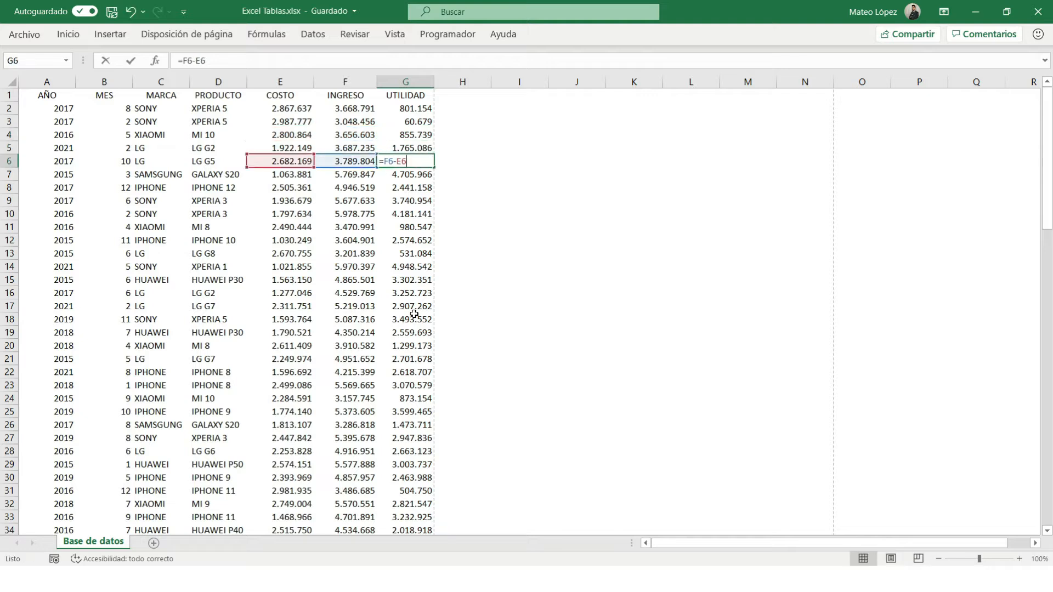
key("Escape")
key("Down")
key("F2")
key("Escape")
key("Down")
key("F2")
key("Escape")
key("Up")
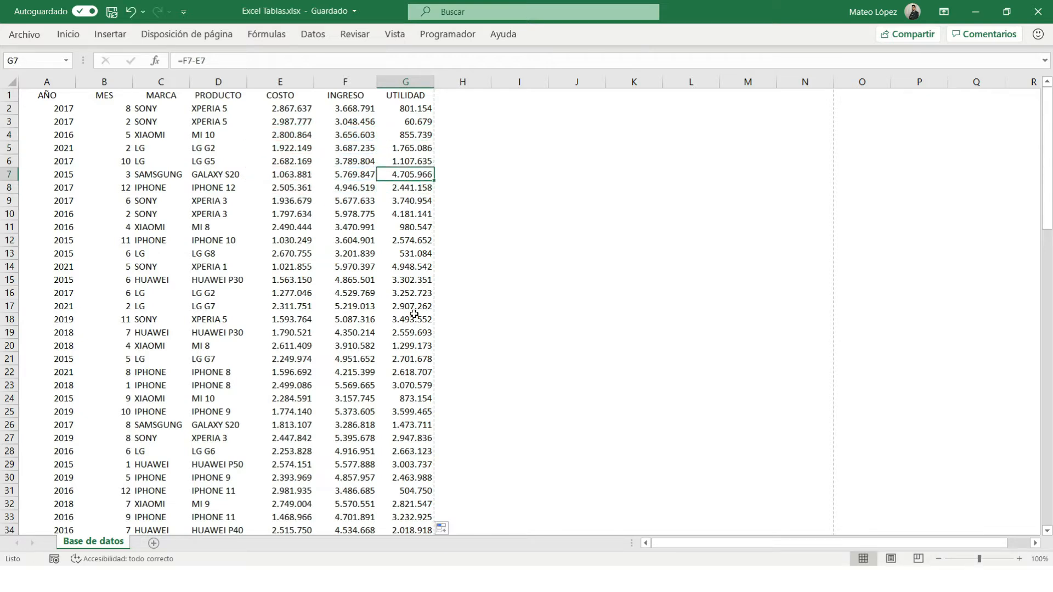
key("ctrl+Up")
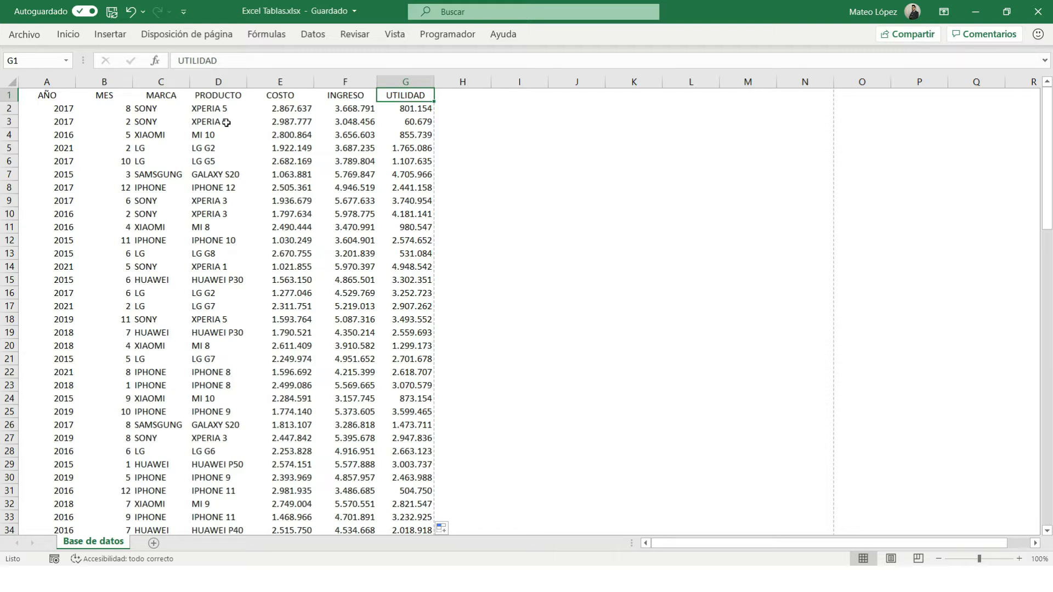
Turn on filters for the header row of the dataset, starting from cell A1.
key("Left")
key("Left")
key("Left")
key("Left")
key("Left")
key("Left")
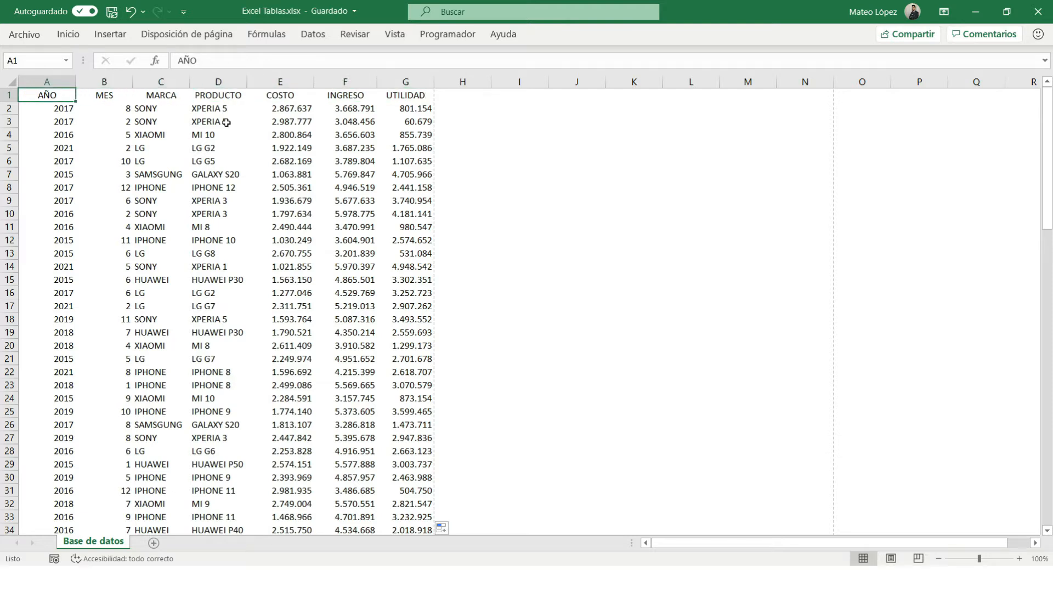
key("ctrl+shift+l")
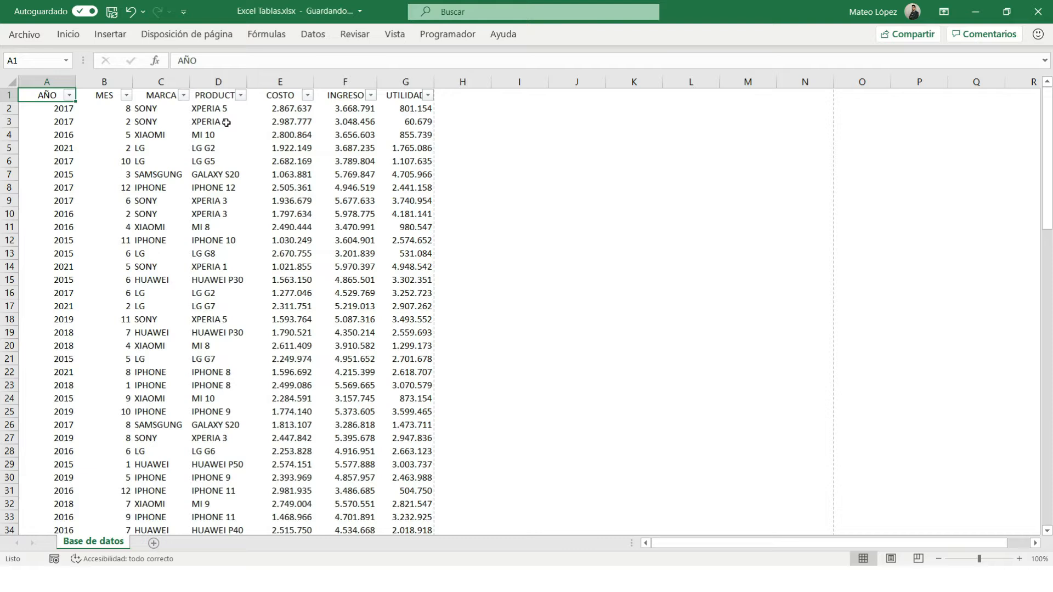
key("ctrl+shift+l")
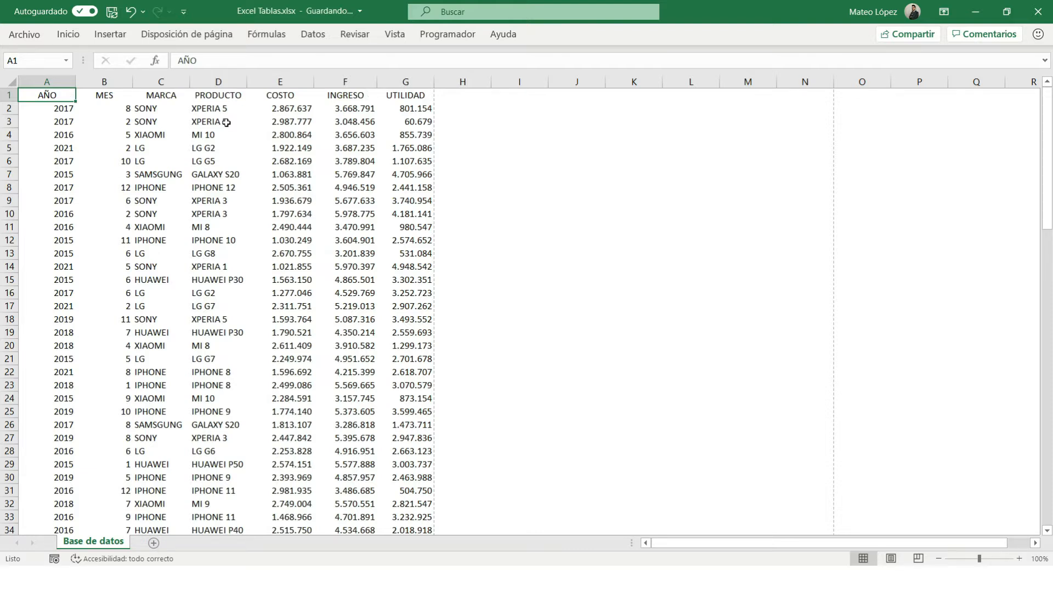
key("ctrl+shift+l")
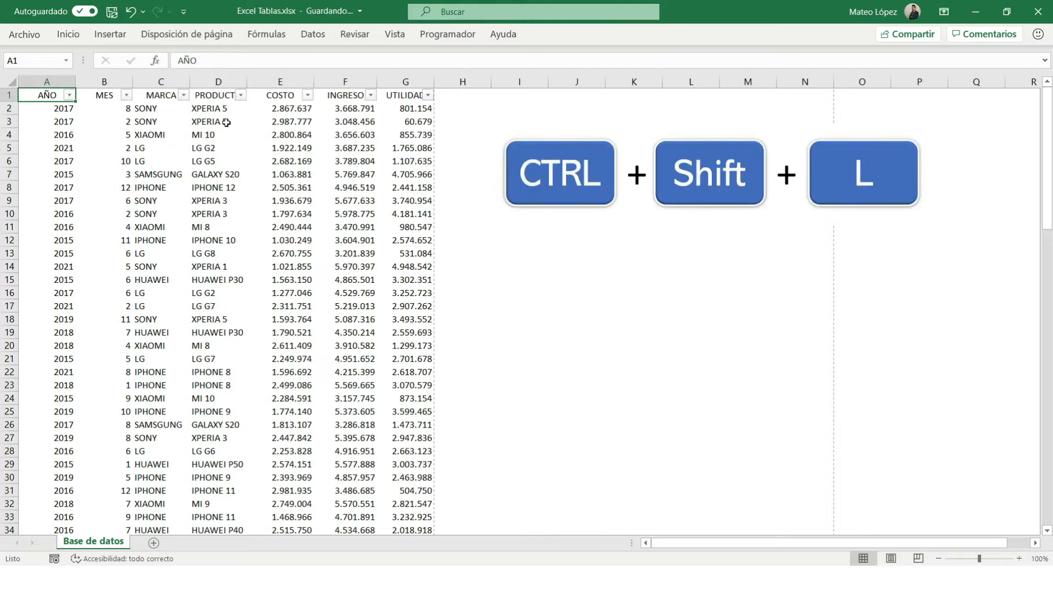
Filter the MARCA column to show only SONY and select the visible UTILIDAD values to read their sum.
key("Right")
left_click(183, 95)
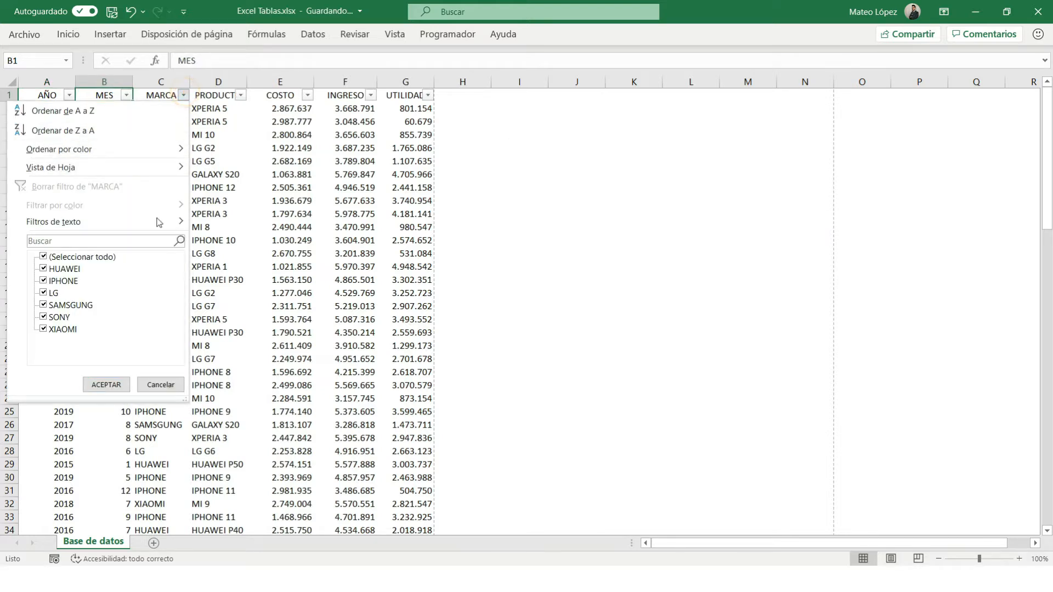
left_click(112, 258)
left_click(55, 317)
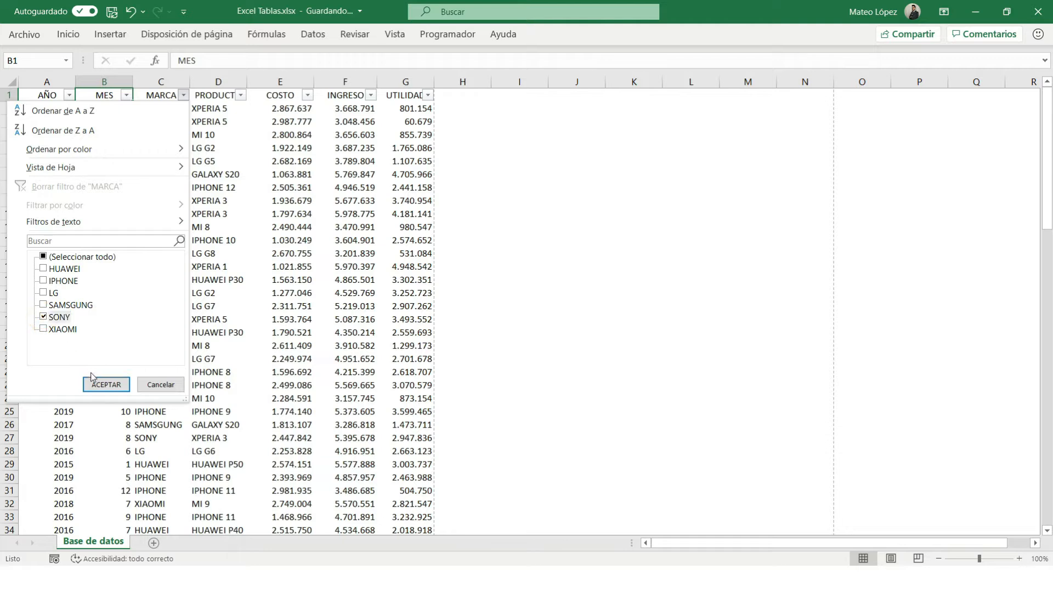
left_click(106, 384)
left_click(406, 108)
key("ctrl+shift+Down")
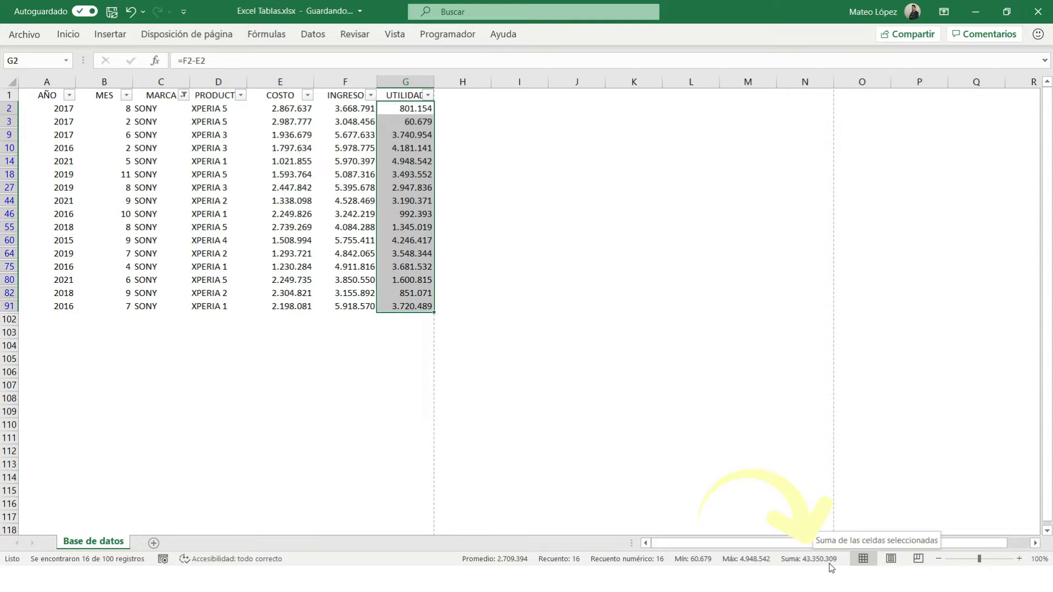
Remove the filters from the dataset and return to cell A1.
key("ctrl+shift+l")
key("Up")
key("Left")
key("Left")
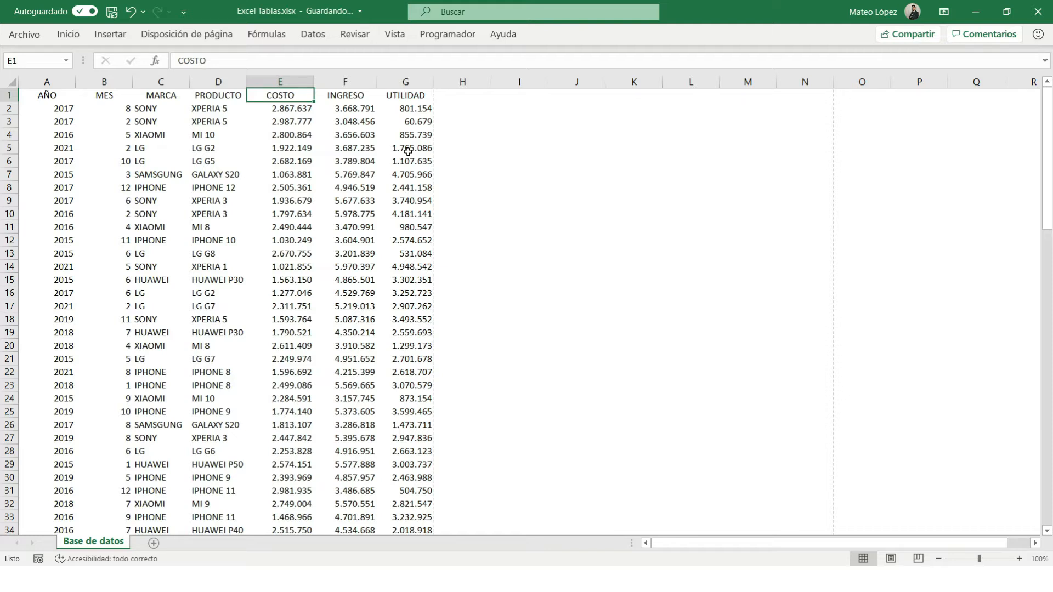
key("Left")
key("Left")
key("Left")
key("Left")
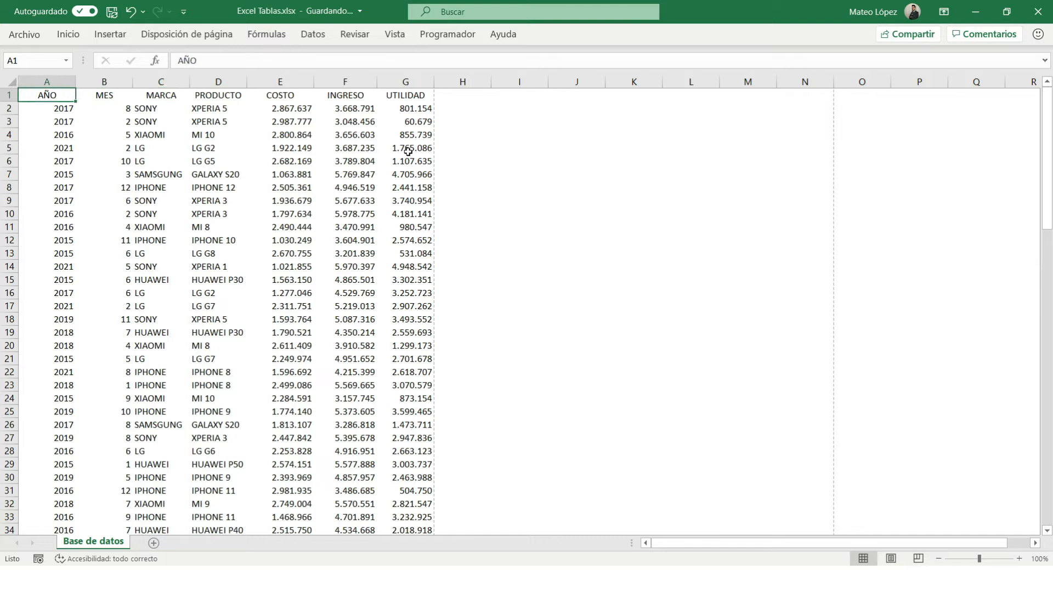
Examine the dataset's header row and the values in the MARCA, UTILIDAD and AÑO columns.
key("Right")
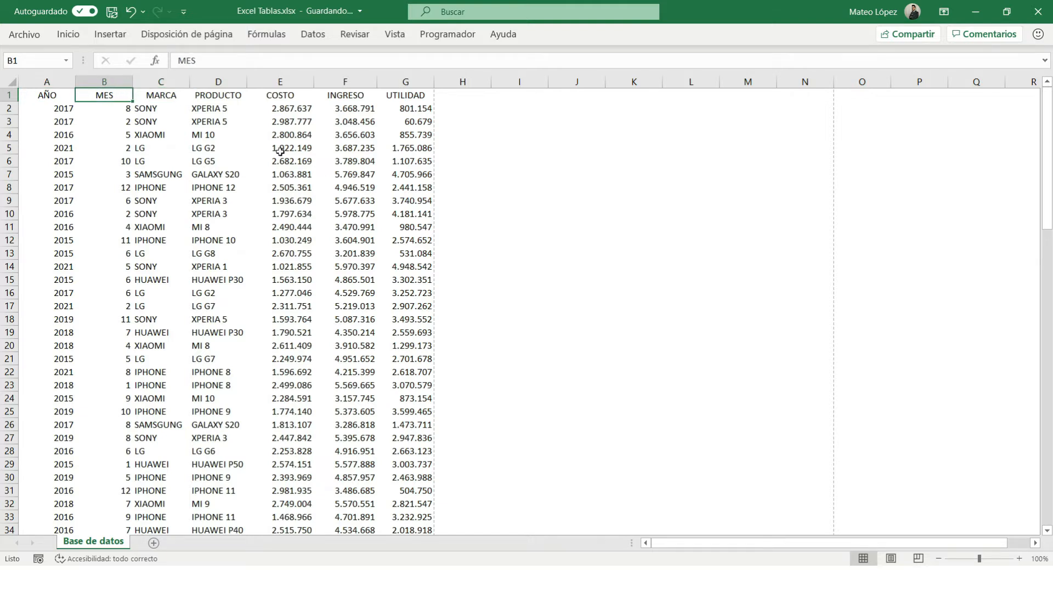
left_click(201, 98)
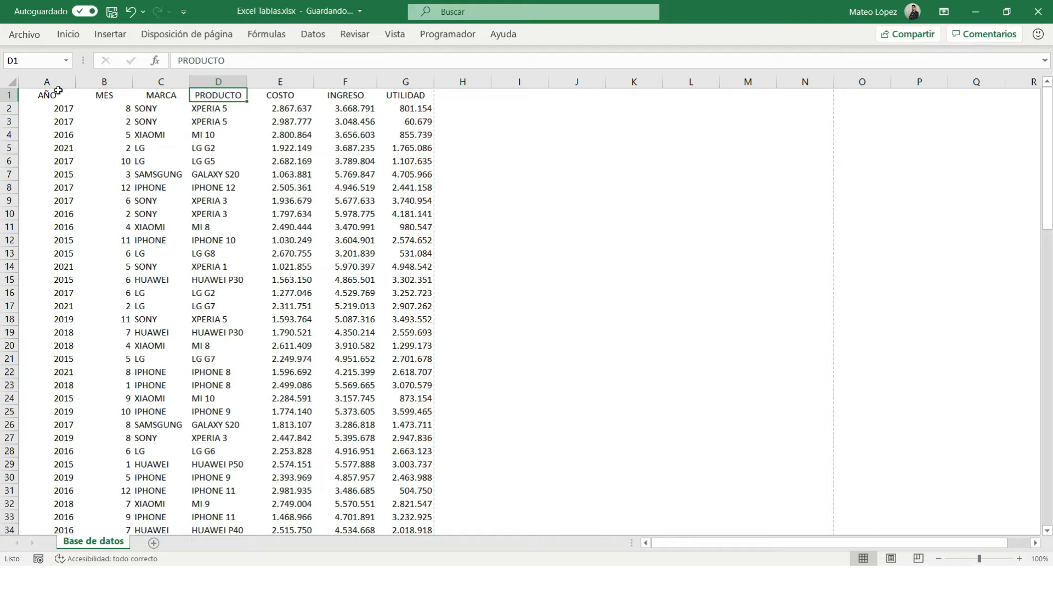
left_click_drag(47, 83, 394, 95)
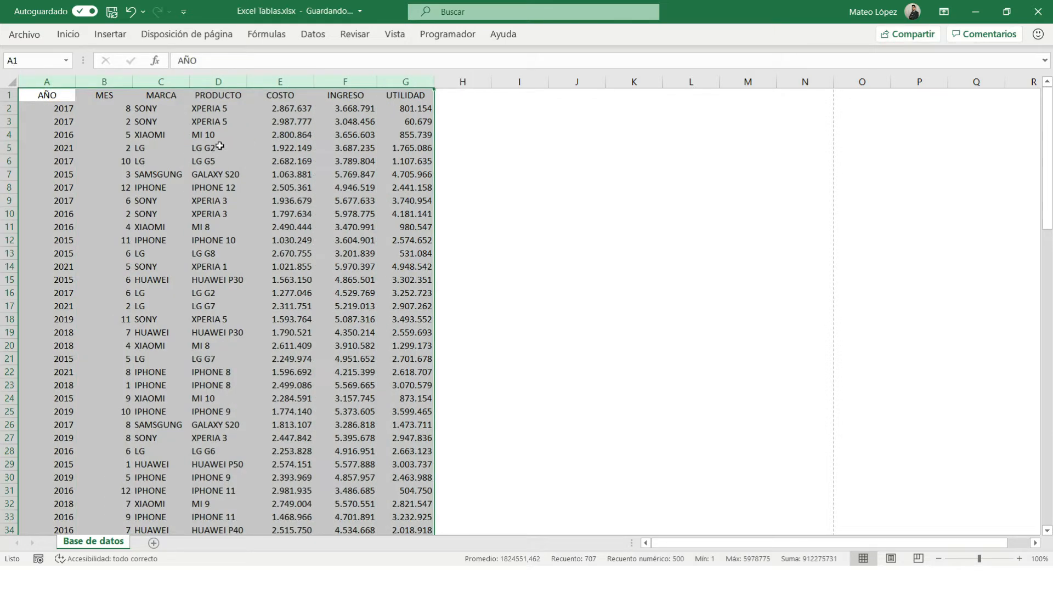
left_click(96, 96)
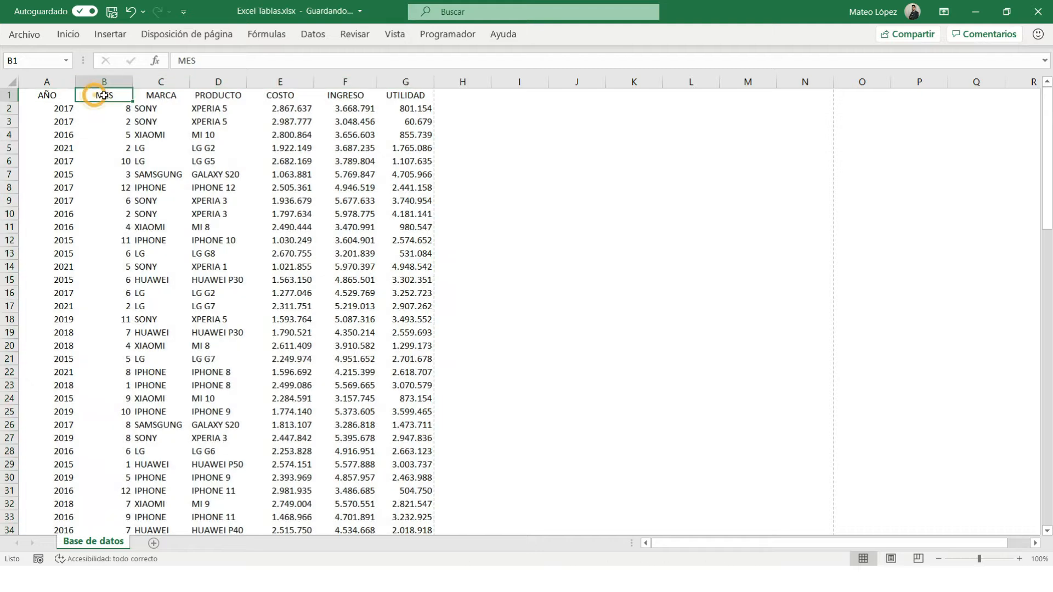
left_click(169, 97)
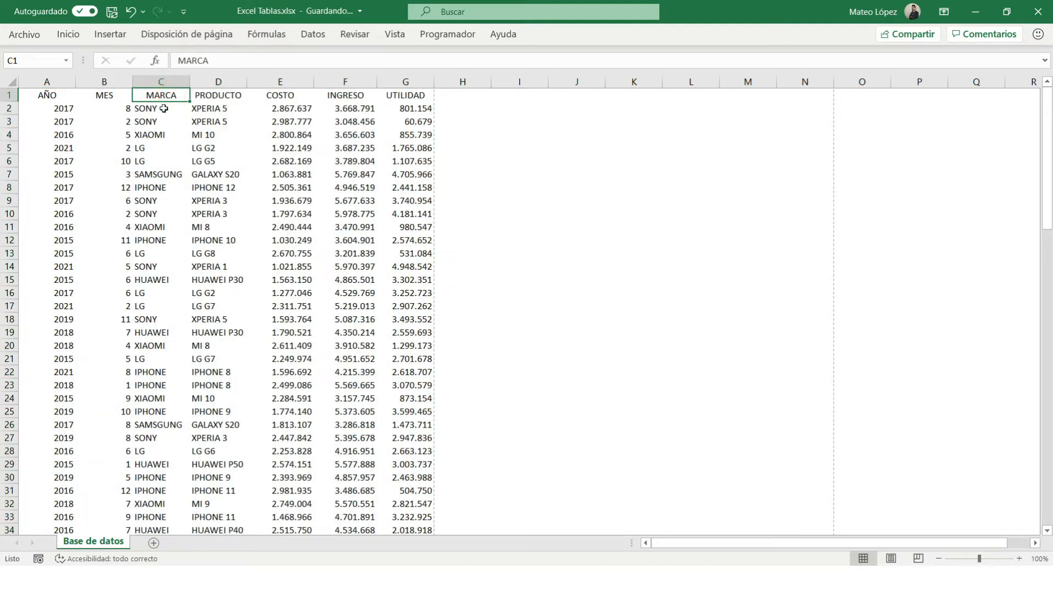
left_click_drag(165, 108, 165, 214)
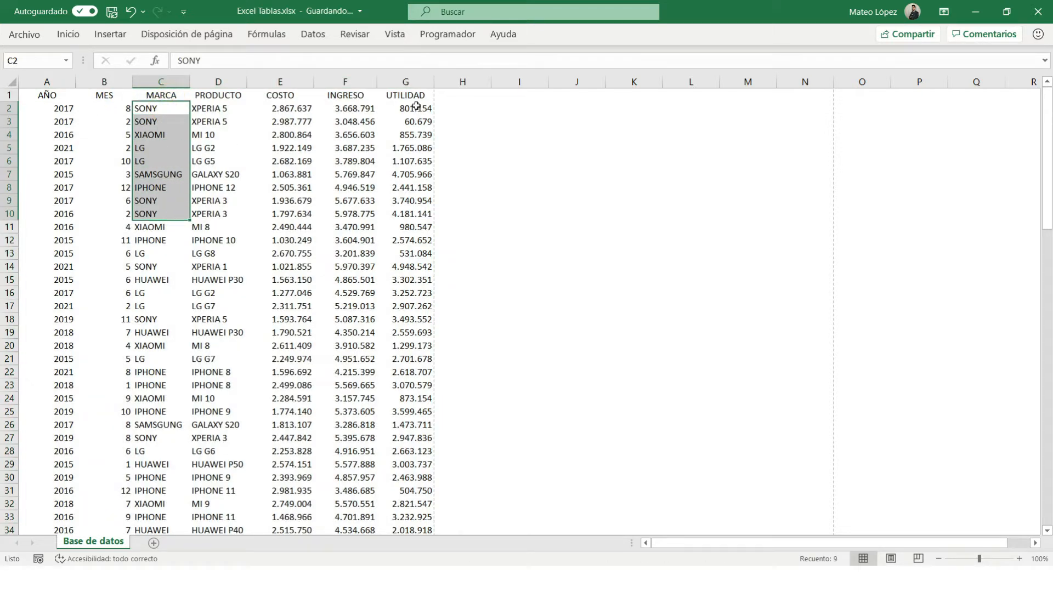
left_click_drag(410, 108, 408, 200)
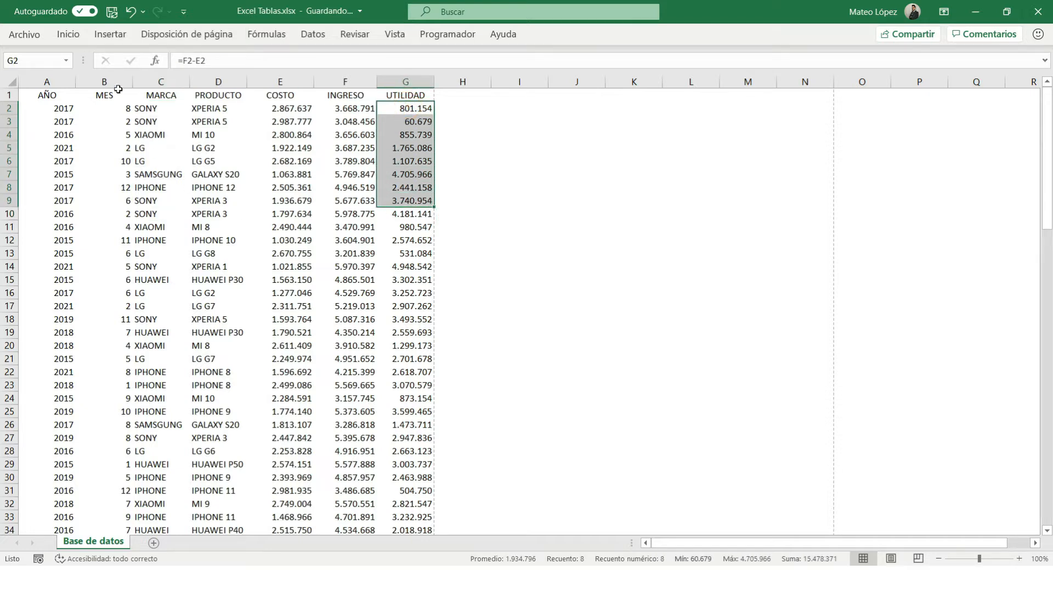
left_click_drag(66, 97, 72, 255)
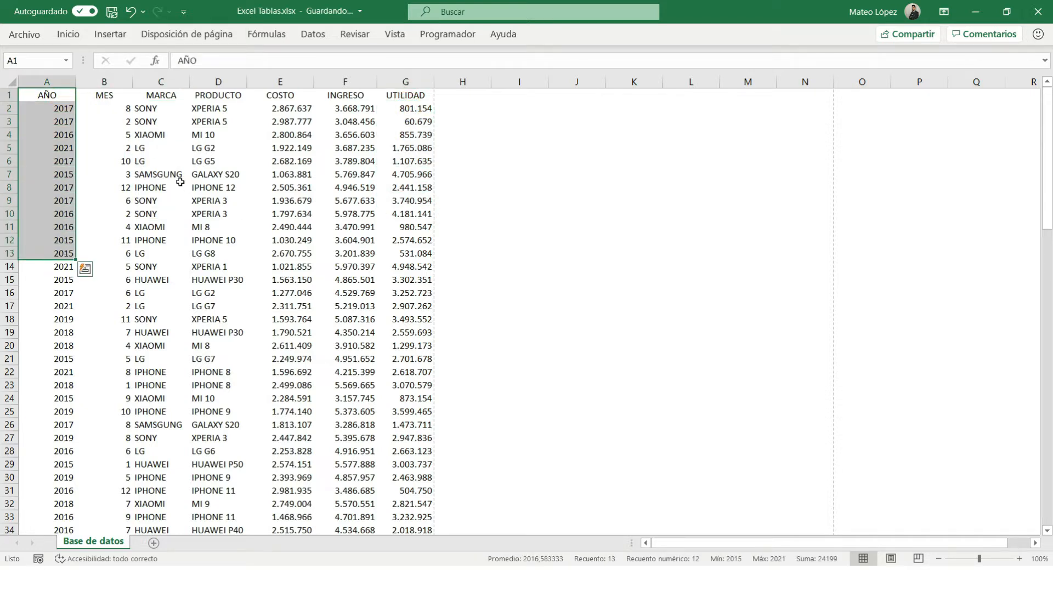
left_click(161, 98)
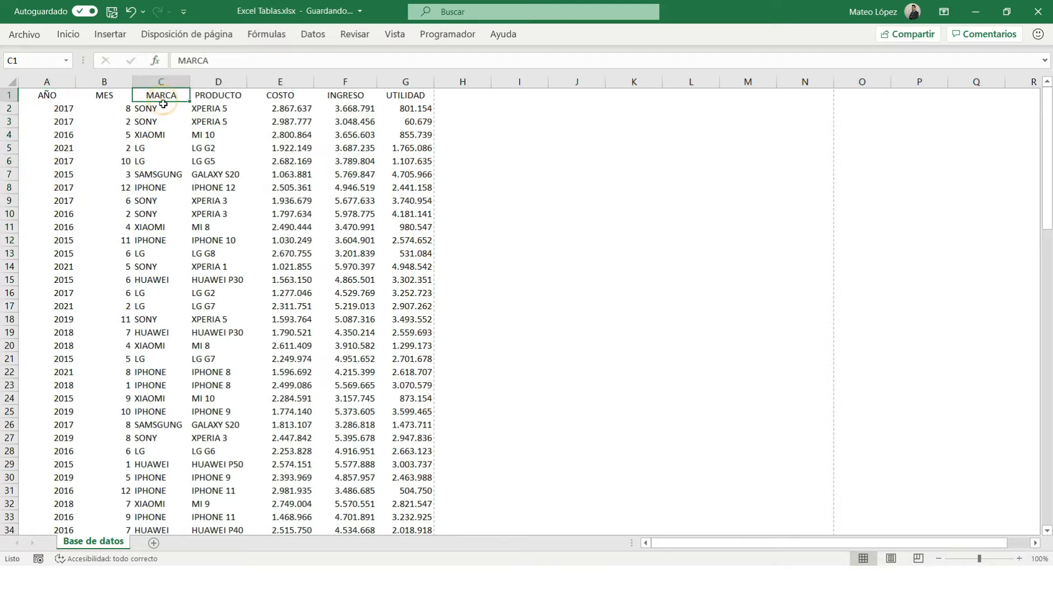
Insert a pivot table from the range 'Base de datos'!A1:G101, placed on the existing sheet at cell I1.
left_click(103, 35)
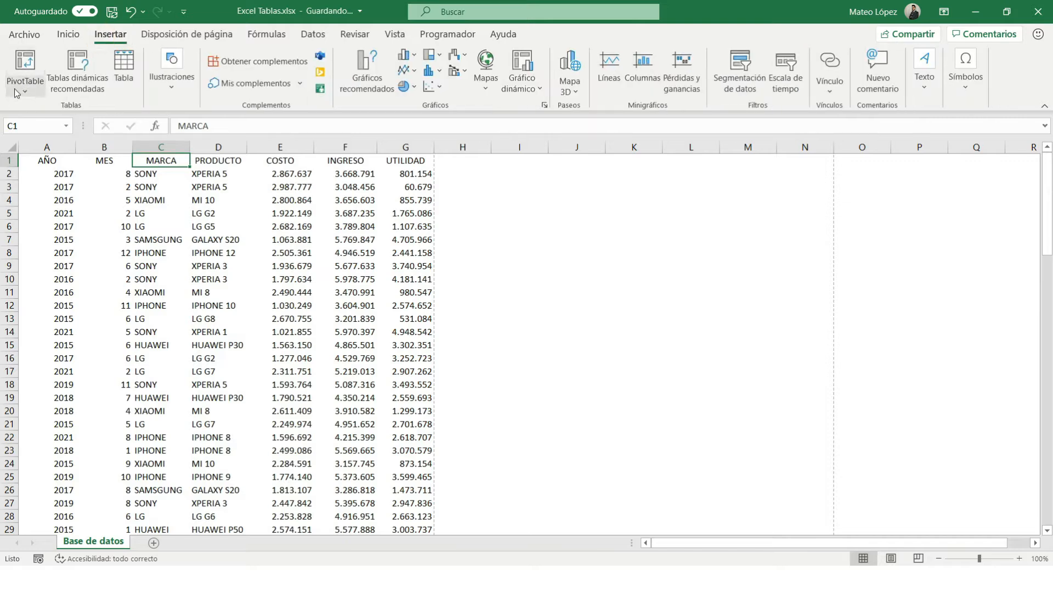
left_click(25, 90)
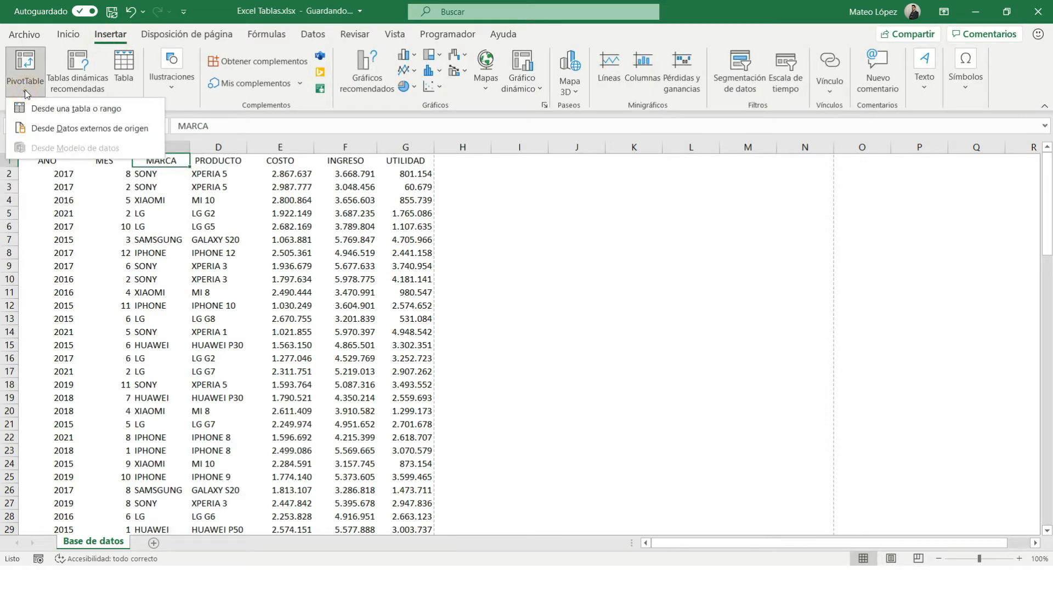
left_click(66, 109)
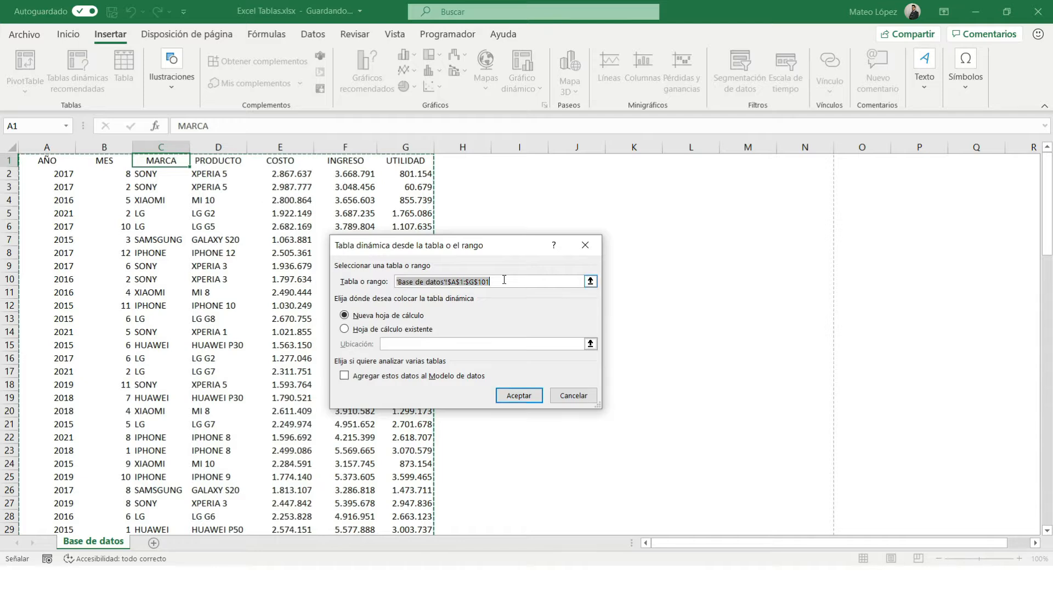
left_click_drag(502, 282, 395, 282)
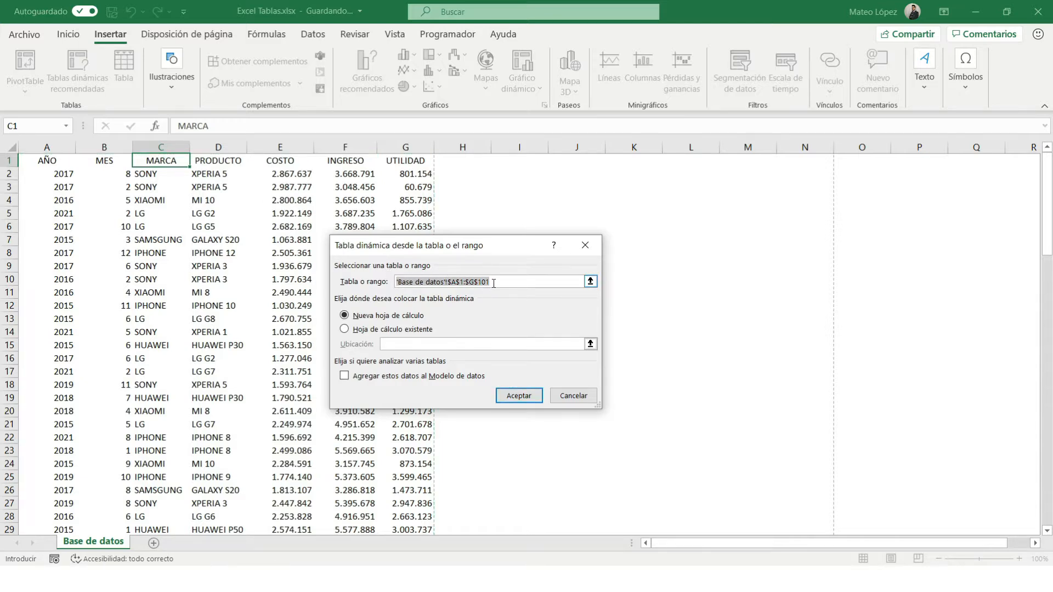
left_click_drag(494, 284, 464, 283)
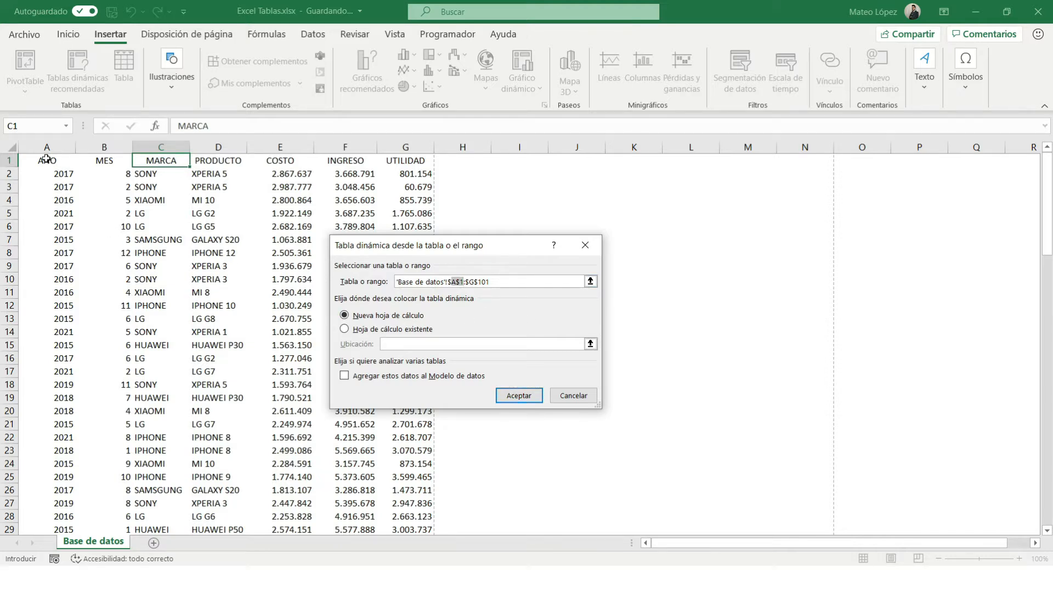
left_click(521, 282)
mouse_move(1045, 224)
left_mouse_down()
mouse_move(1045, 495)
mouse_move(1045, 224)
left_mouse_up()
left_click(344, 329)
left_click(515, 165)
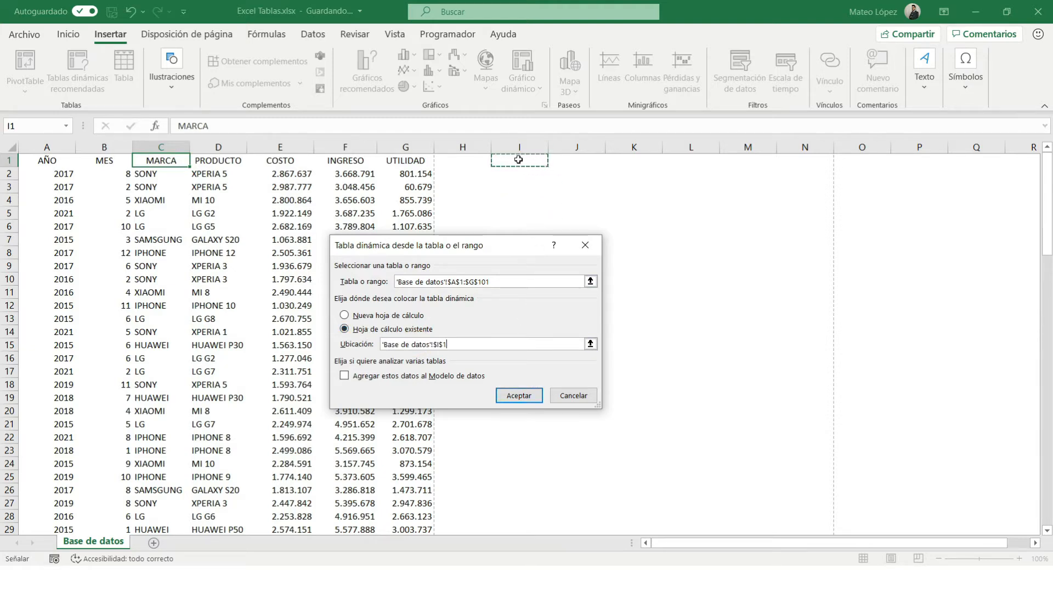
left_click(516, 395)
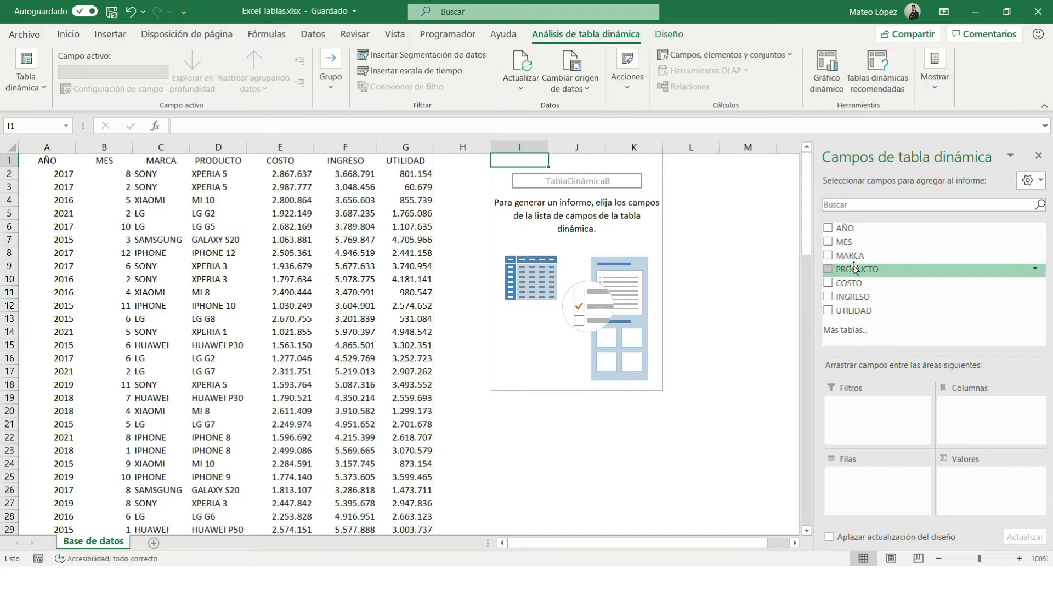
Summarise UTILIDAD by MARCA in rows in the pivot table, formatting the sums as Número with thousands separator and 0 decimals.
left_click_drag(854, 258, 864, 489)
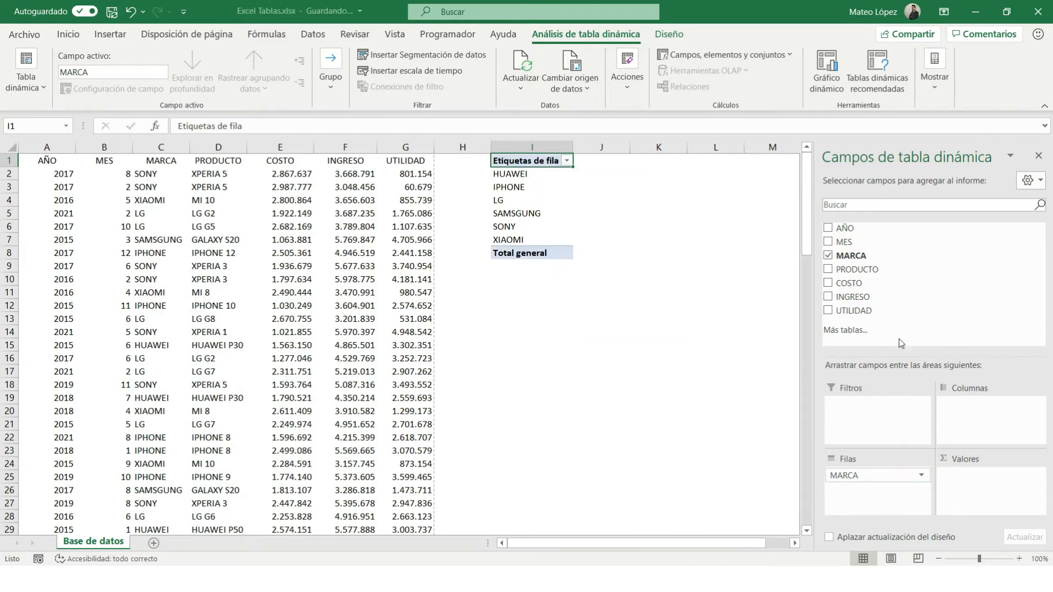
left_click_drag(854, 310, 995, 475)
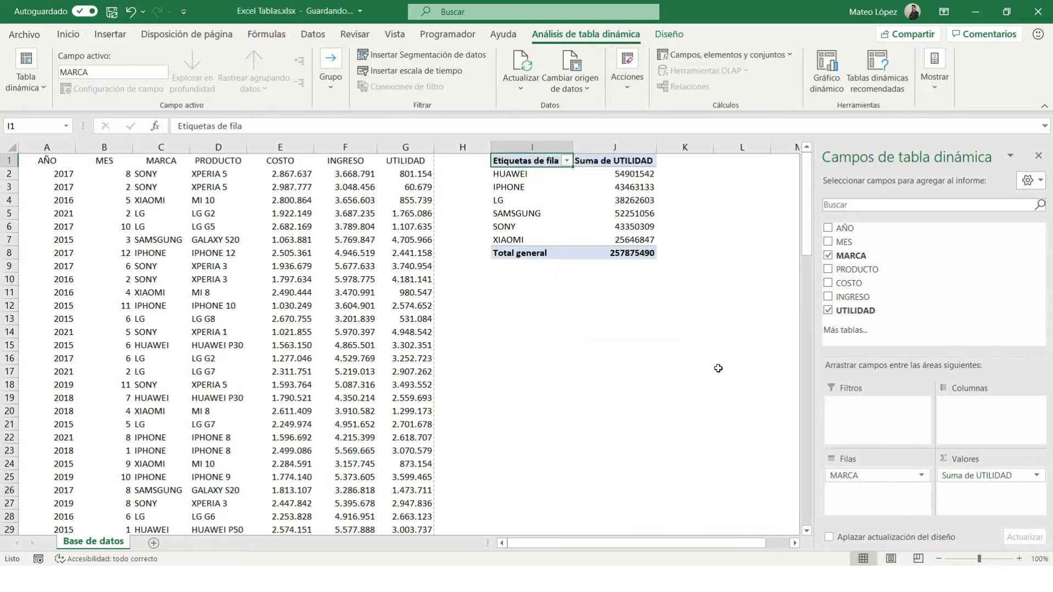
left_click(1039, 476)
left_click(944, 460)
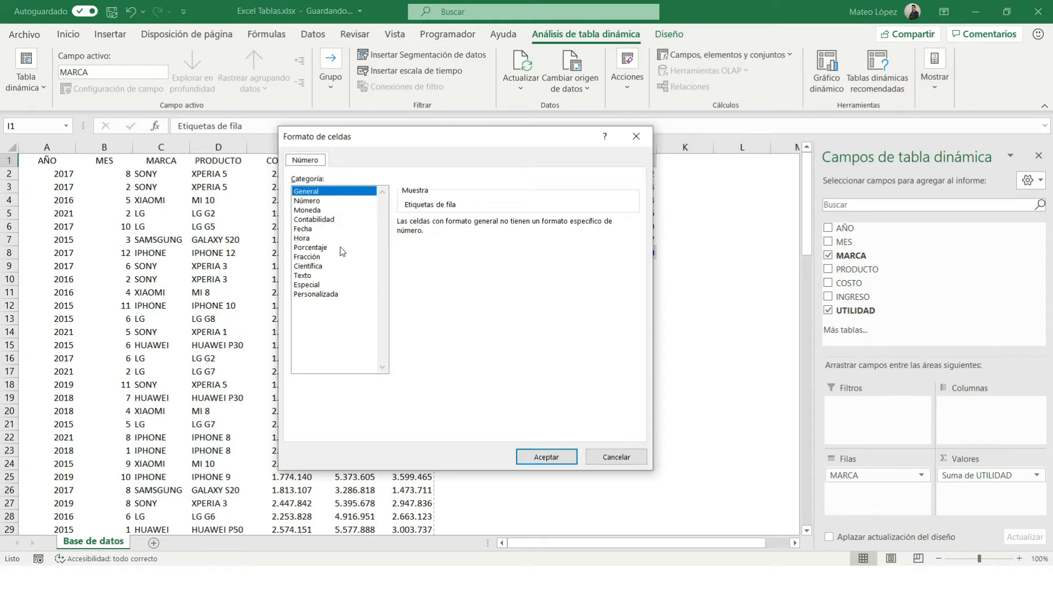
left_click(309, 202)
left_click(402, 240)
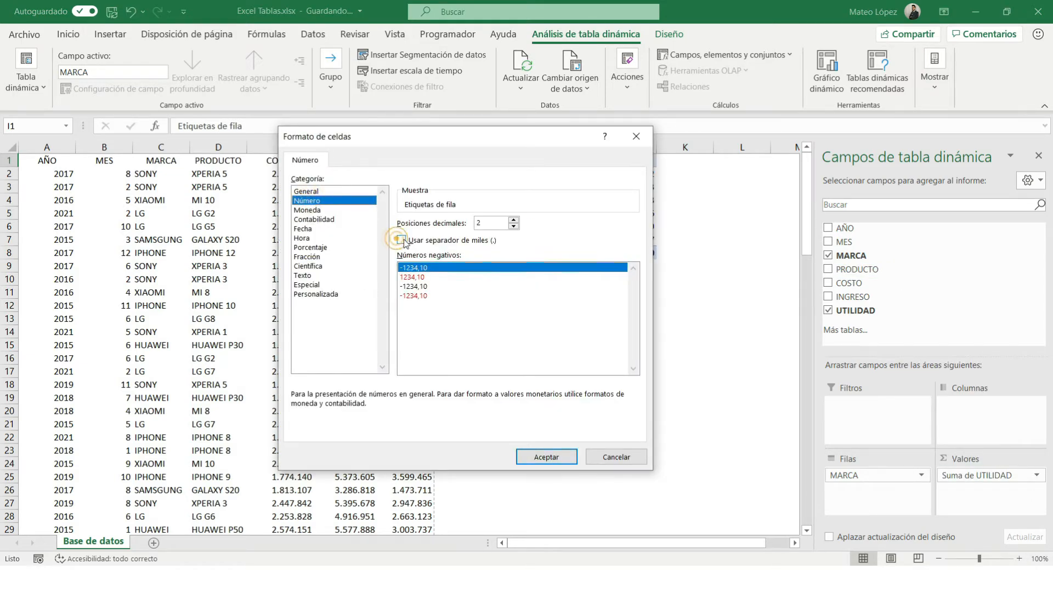
double_click(494, 224)
type("0")
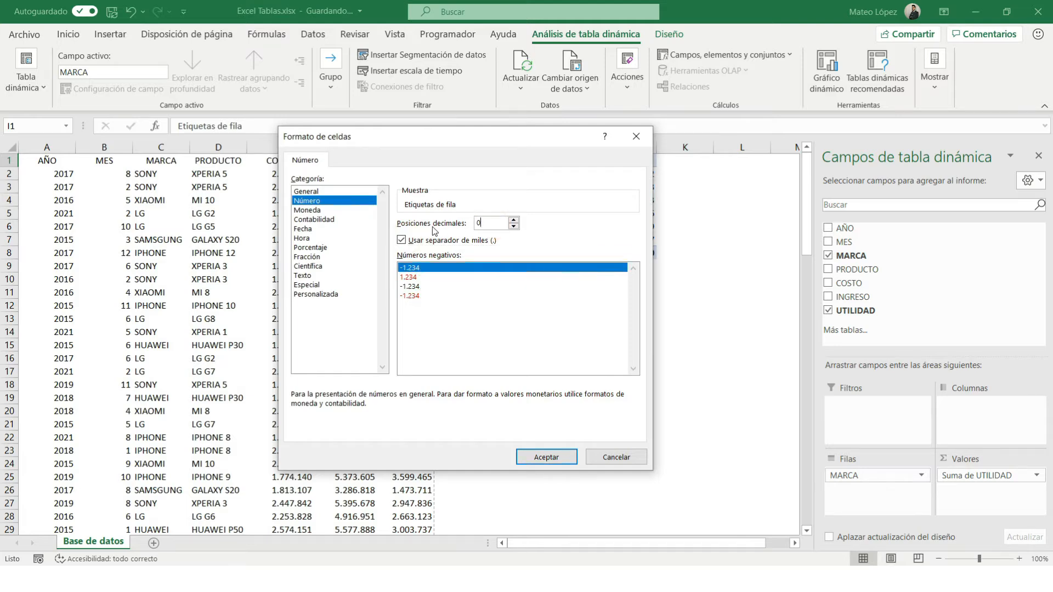
left_click(546, 457)
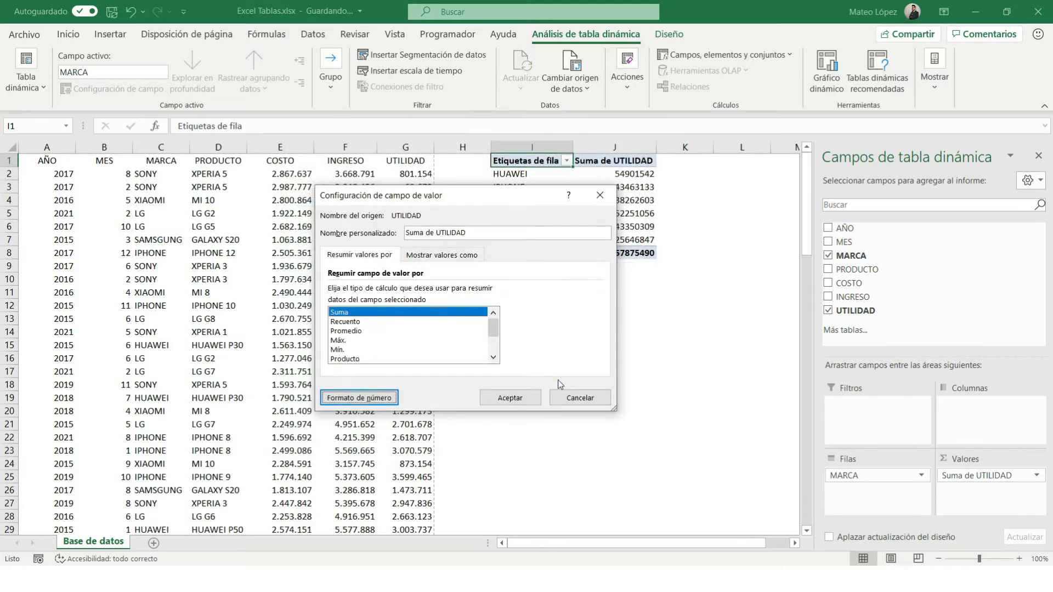
left_click(534, 394)
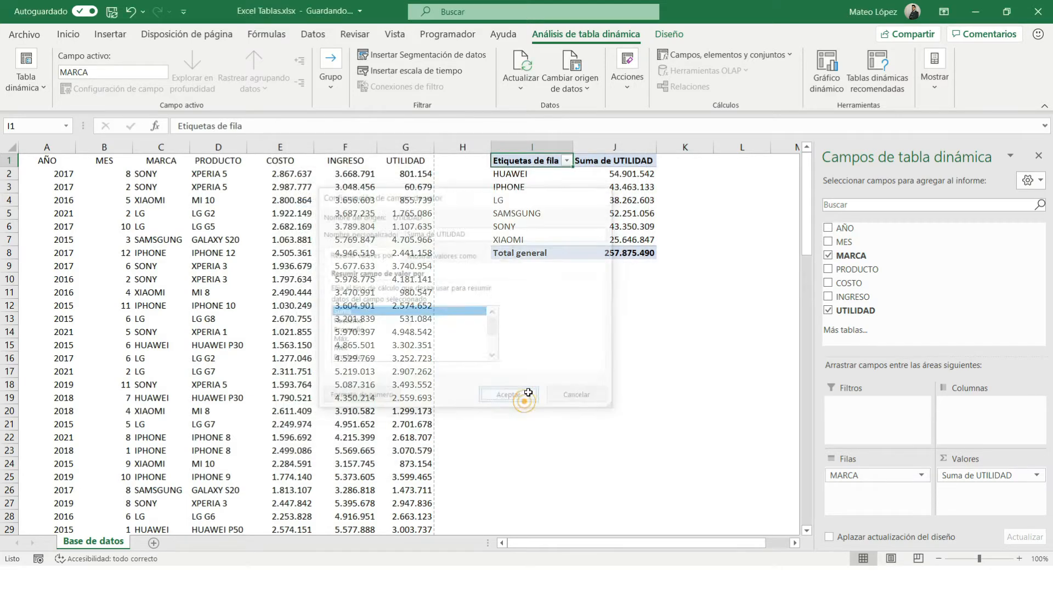
Review the brand pivot table's grand total and its profit values across the range I1:J8.
left_click(623, 255)
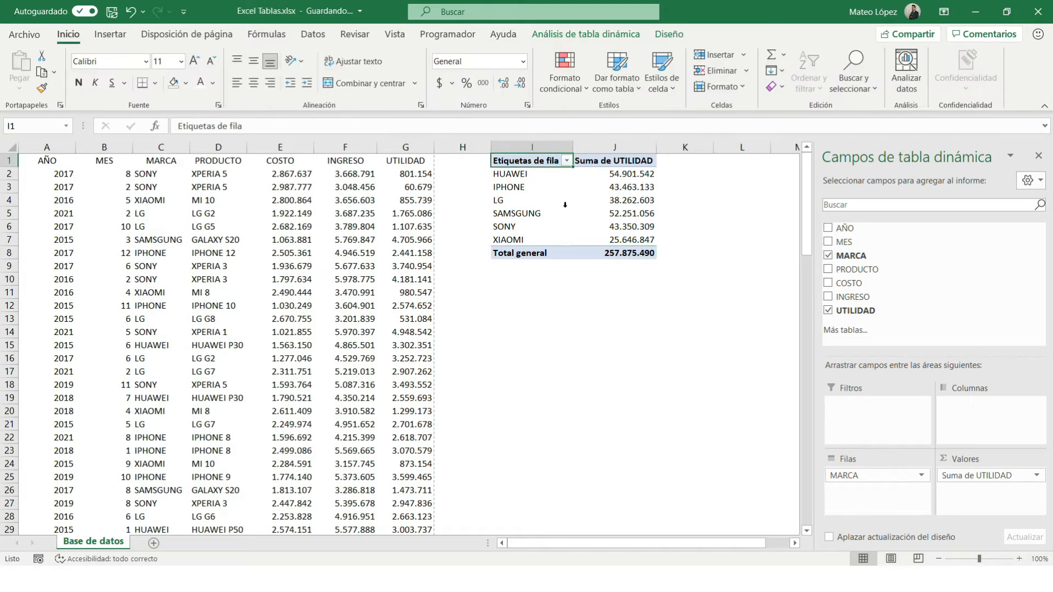
key("ctrl+shift+Right")
key("shift+Down")
key("shift+Down")
key("shift+Down")
key("shift+Down")
key("shift+Down")
key("shift+Down")
key("shift+Down")
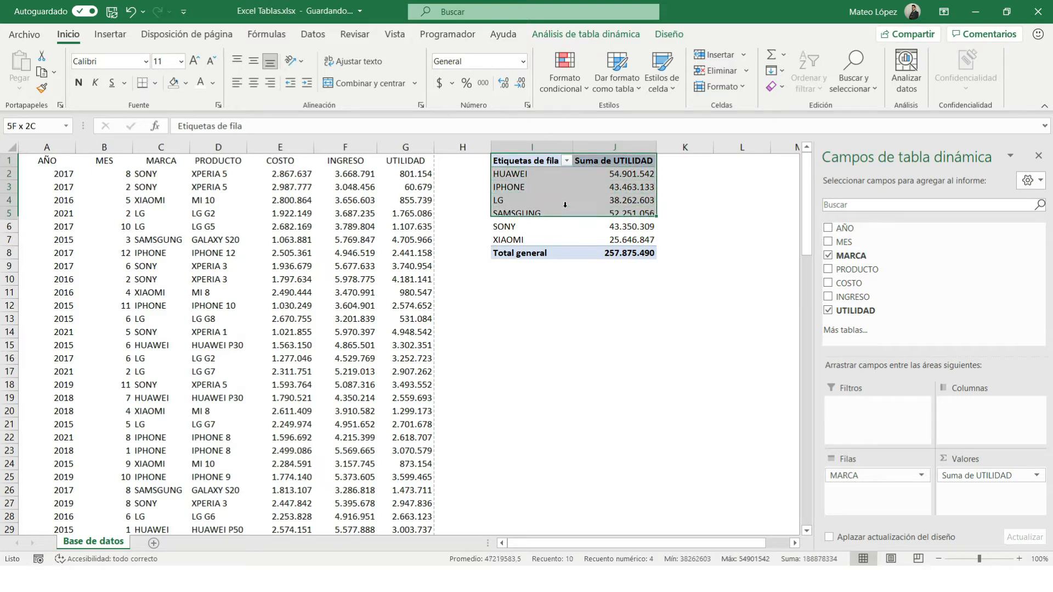
Insert a second pivot table from the dataset range A1:G101, placed on the existing sheet at cell L1.
key("Left")
key("Left")
key("Left")
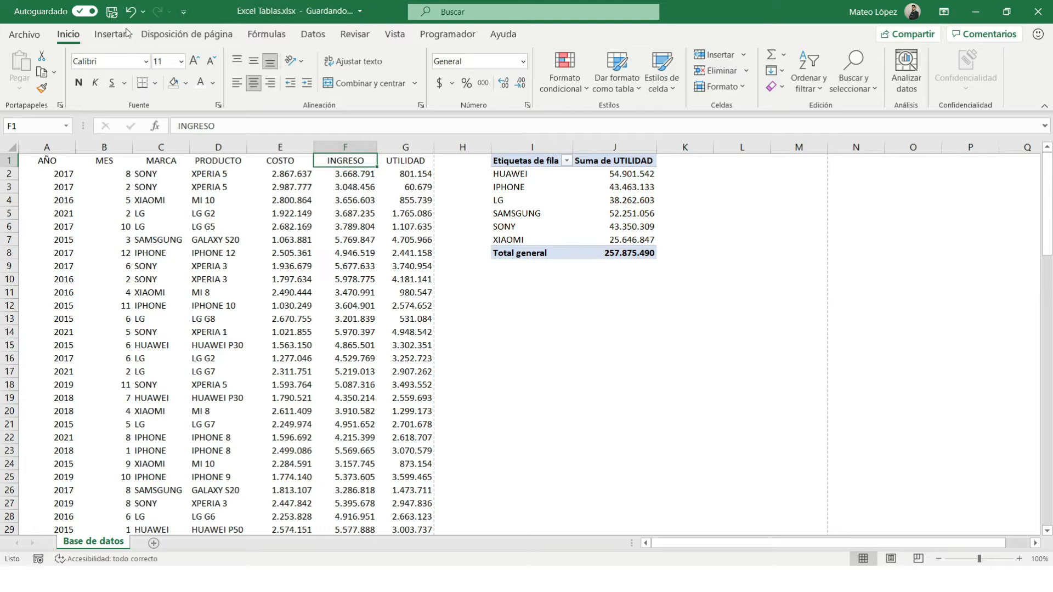
left_click(111, 34)
left_click(33, 83)
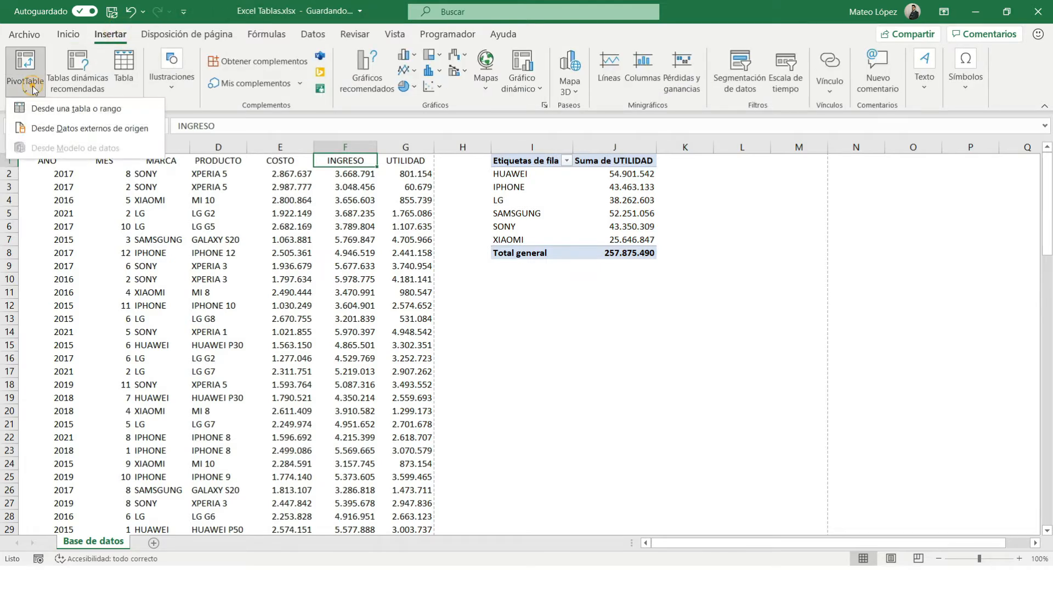
left_click(85, 114)
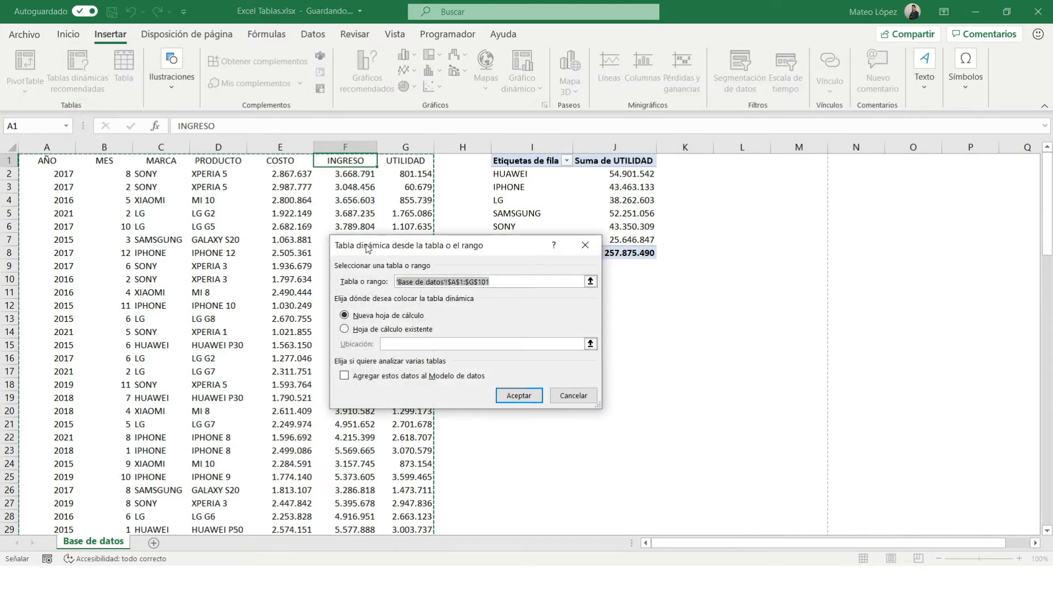
left_click(390, 329)
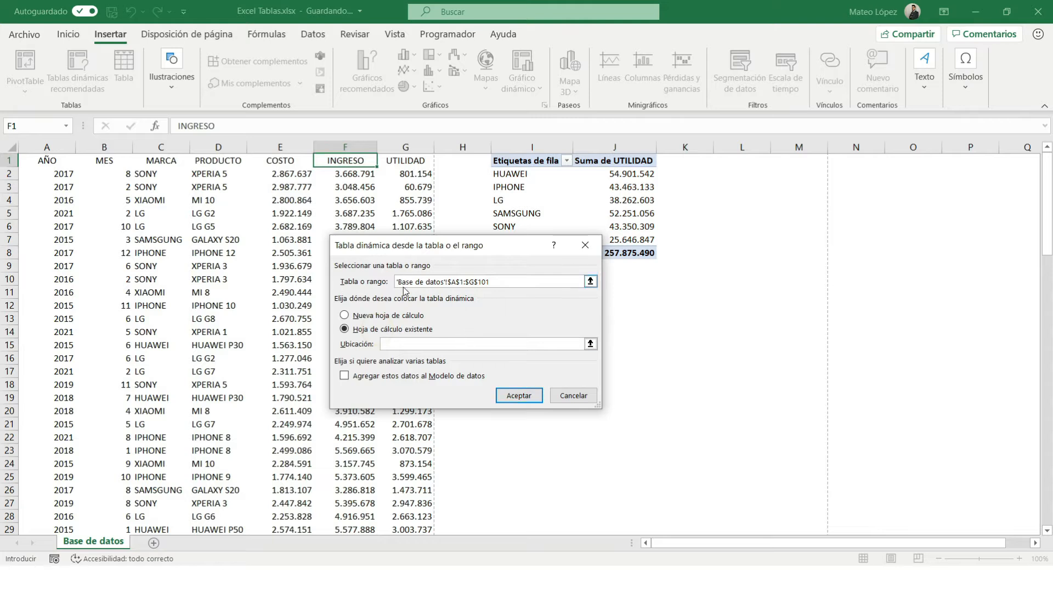
left_click(729, 161)
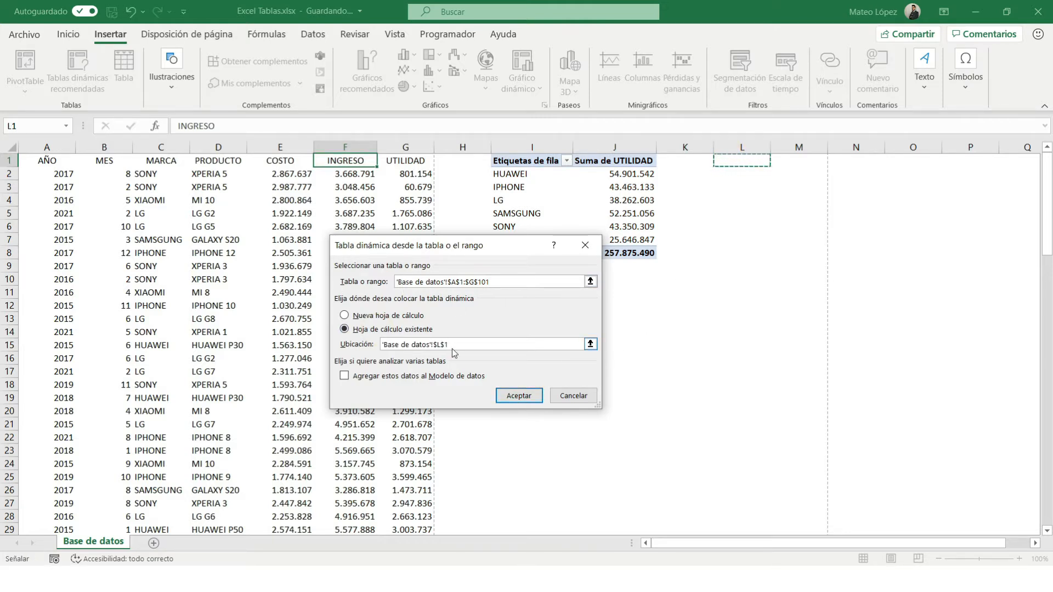
left_click(535, 397)
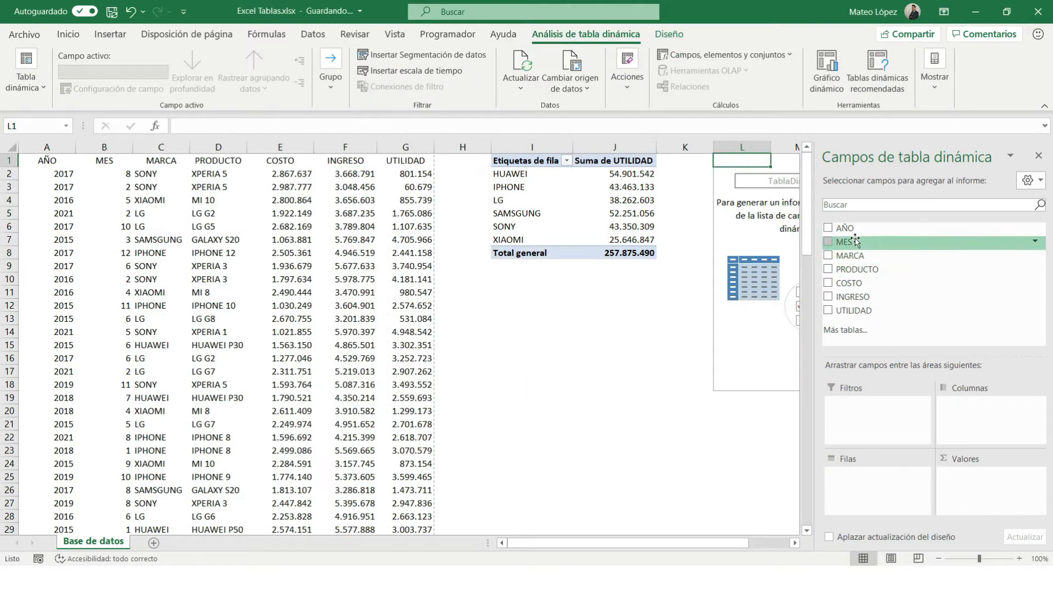
Lay out the second pivot table with AÑO as rows and the sum of UTILIDAD as values.
left_click_drag(855, 240, 854, 487)
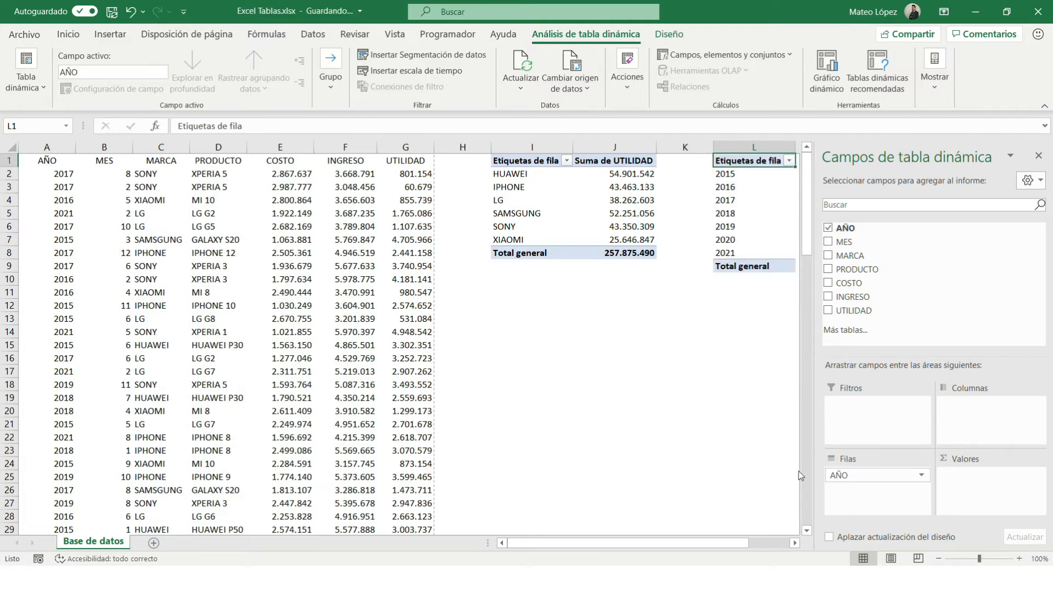
left_click_drag(745, 174, 746, 255)
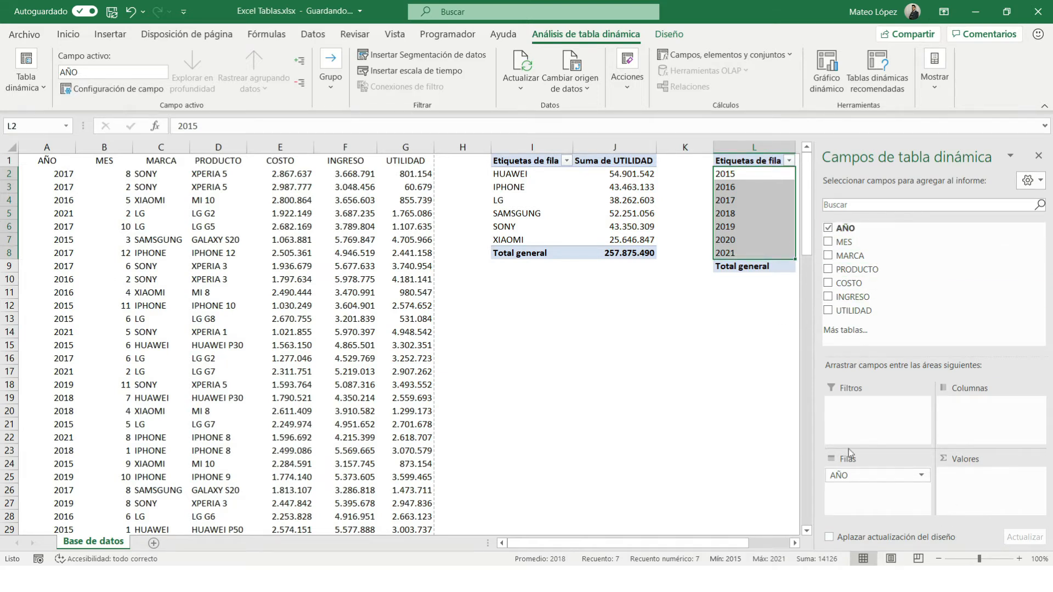
left_click_drag(653, 543, 692, 543)
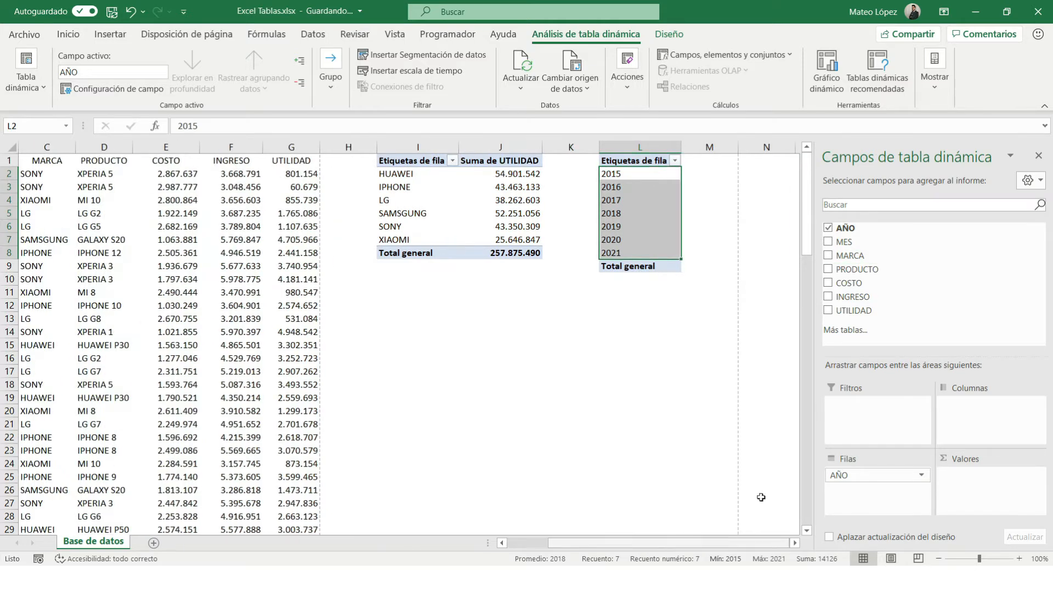
left_click_drag(854, 310, 968, 482)
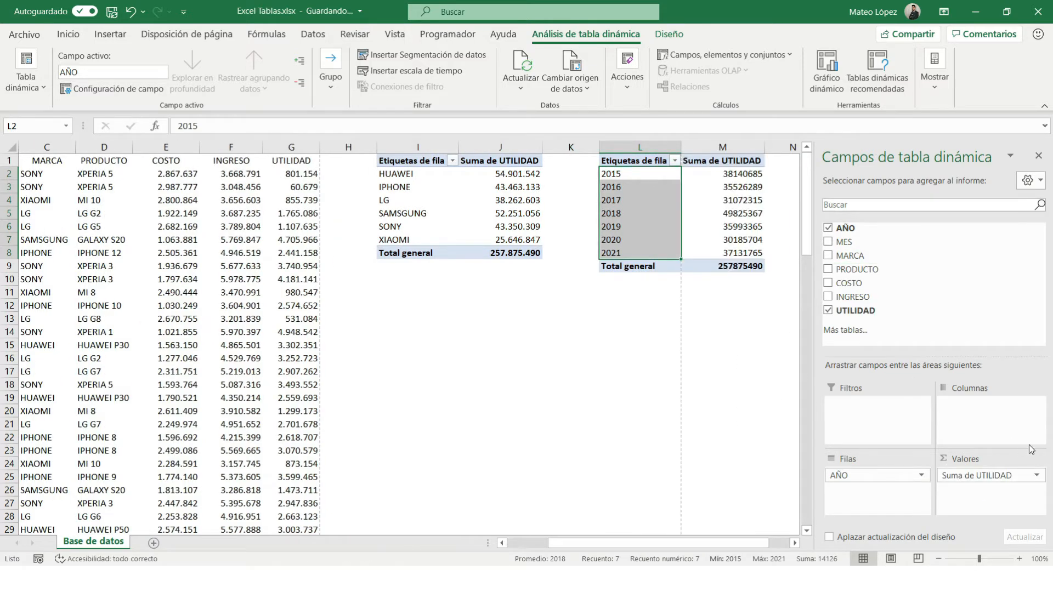
Format the second pivot table's Suma de UTILIDAD values as Número with thousands separator and 0 decimal places.
left_click(1037, 476)
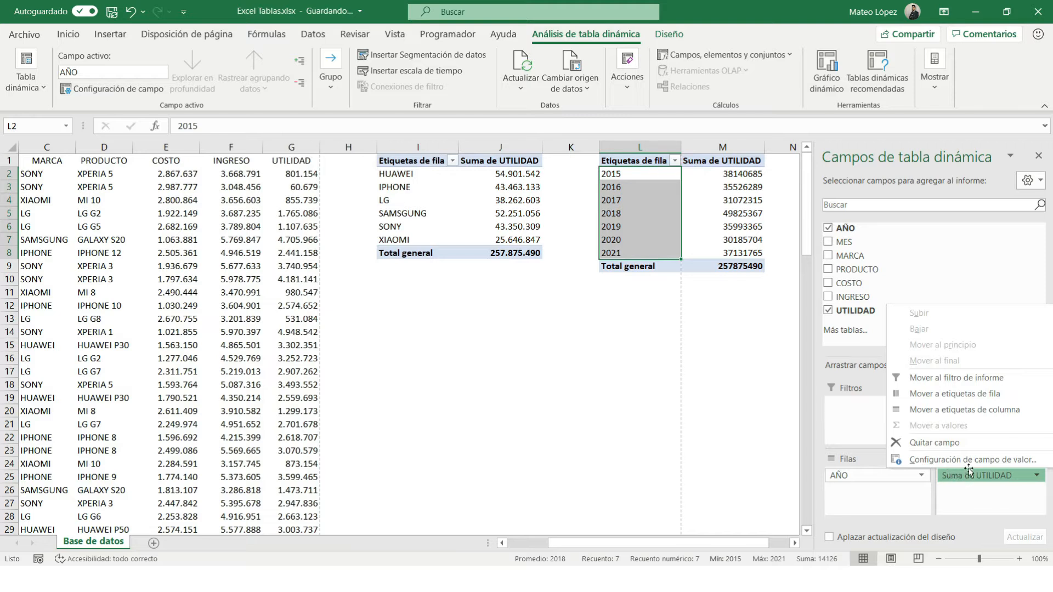
left_click(1038, 477)
left_click(1037, 476)
left_click(966, 461)
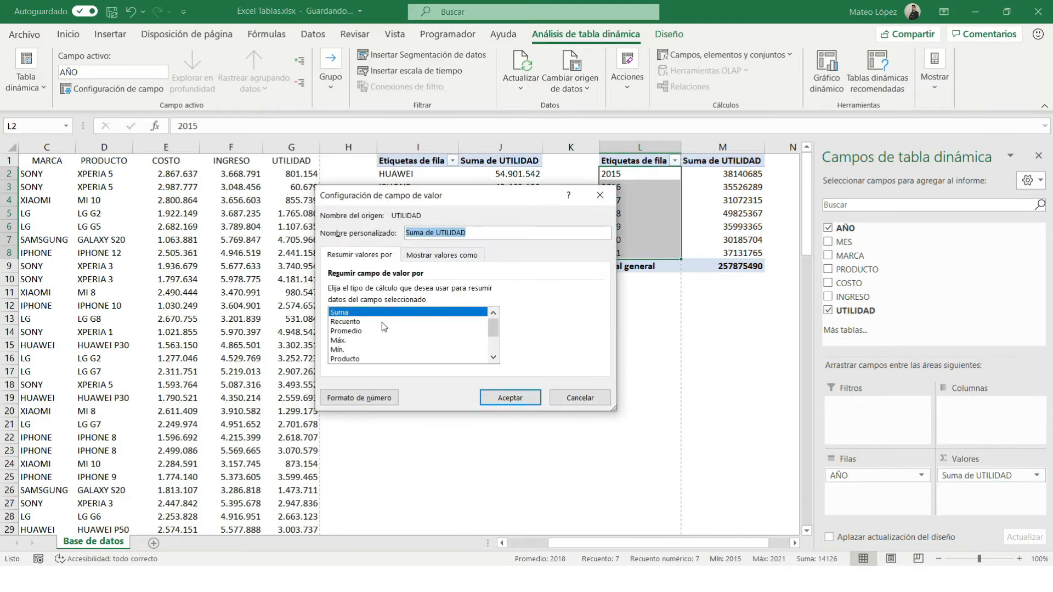
left_click(361, 398)
left_click(307, 201)
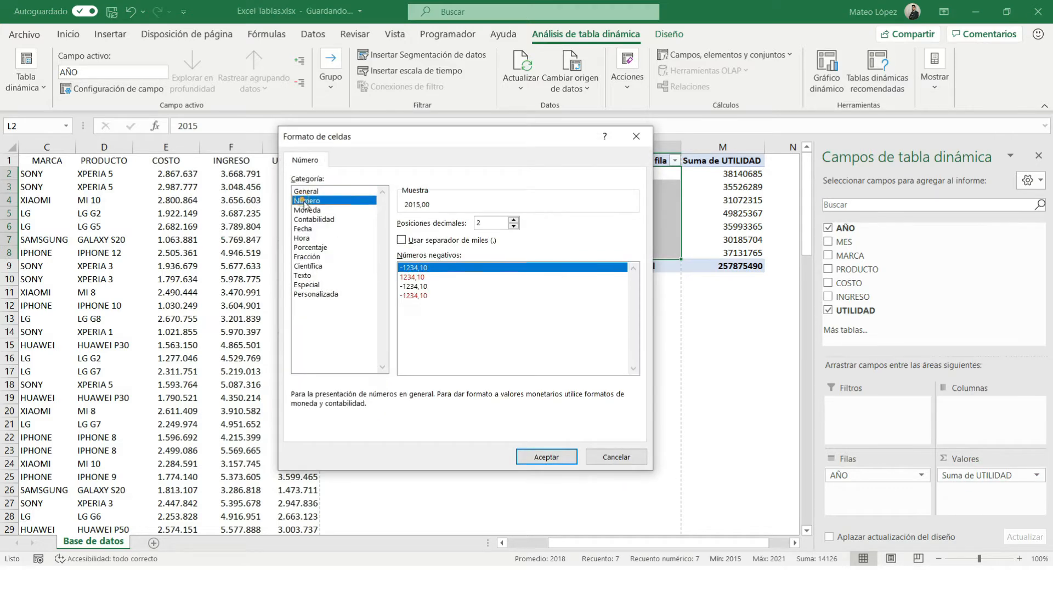
left_click(402, 240)
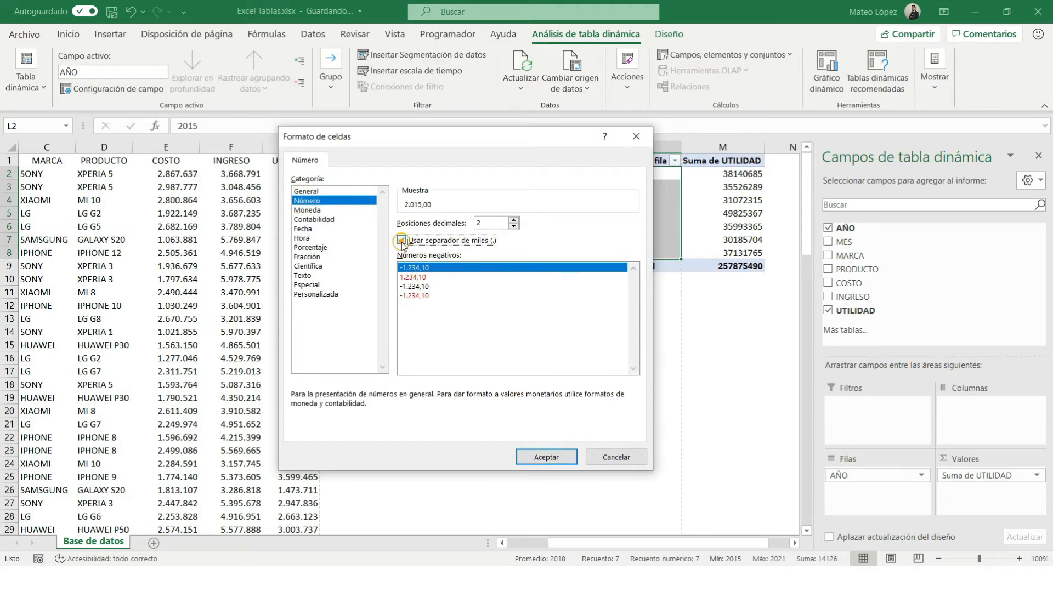
double_click(498, 222)
type("0")
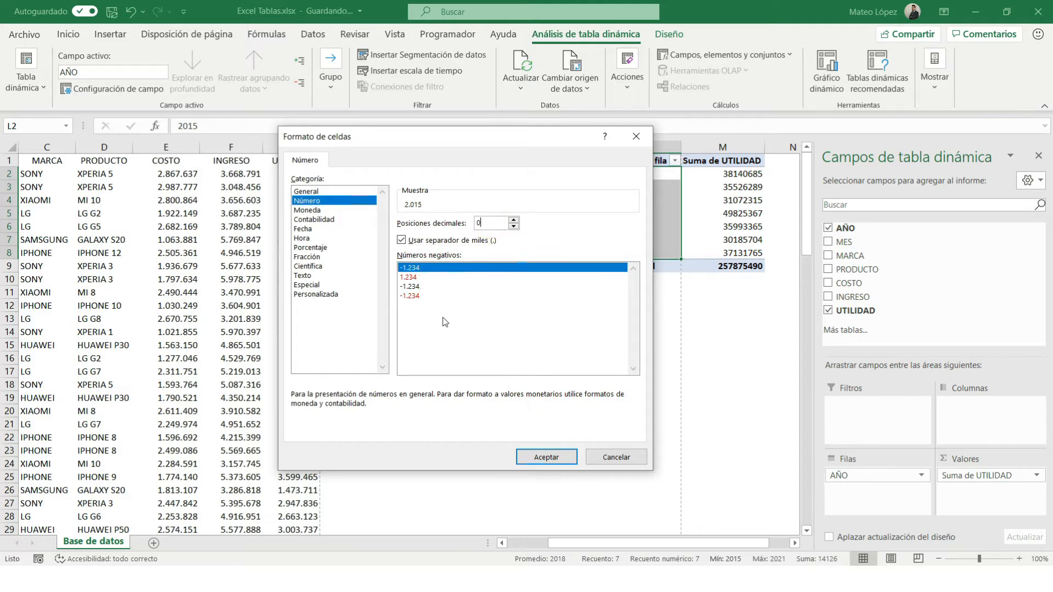
left_click(538, 452)
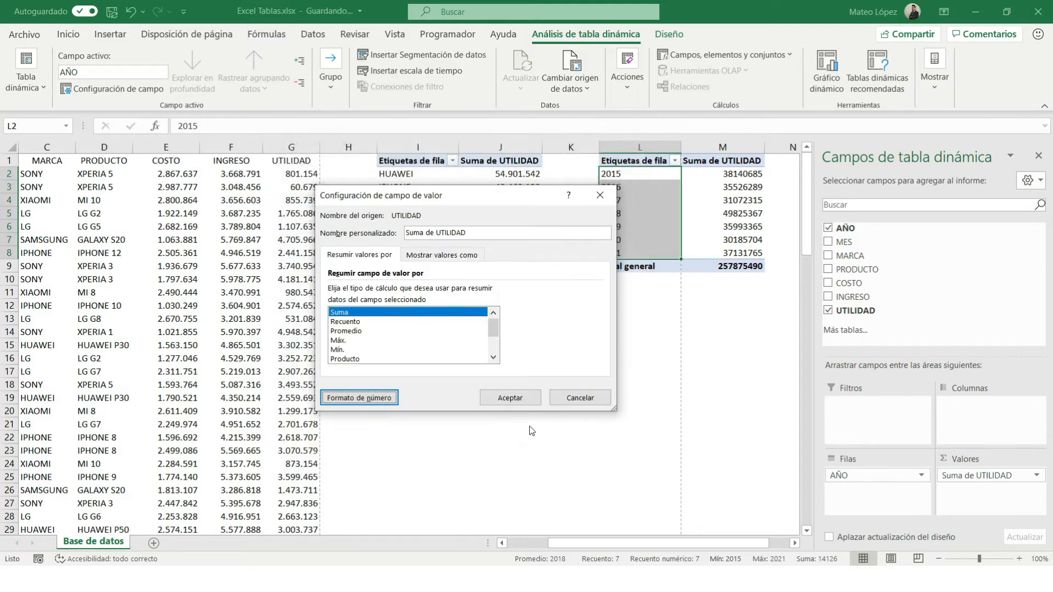
left_click(510, 398)
Check the yearly profit values and compare the grand totals of the year and brand pivot tables.
left_click_drag(722, 174, 681, 278)
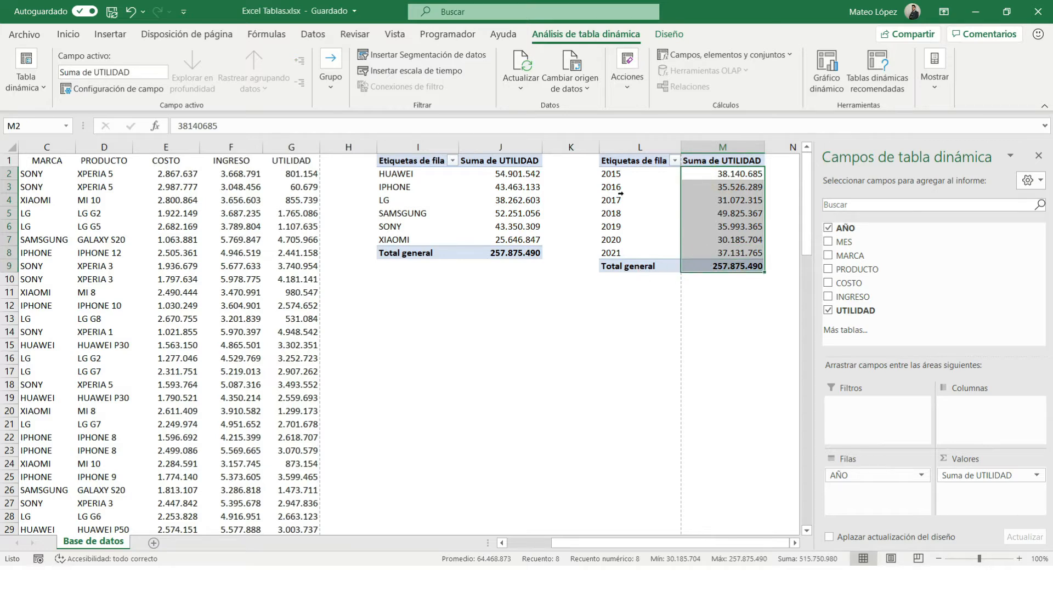
left_click(700, 265)
left_click(519, 253)
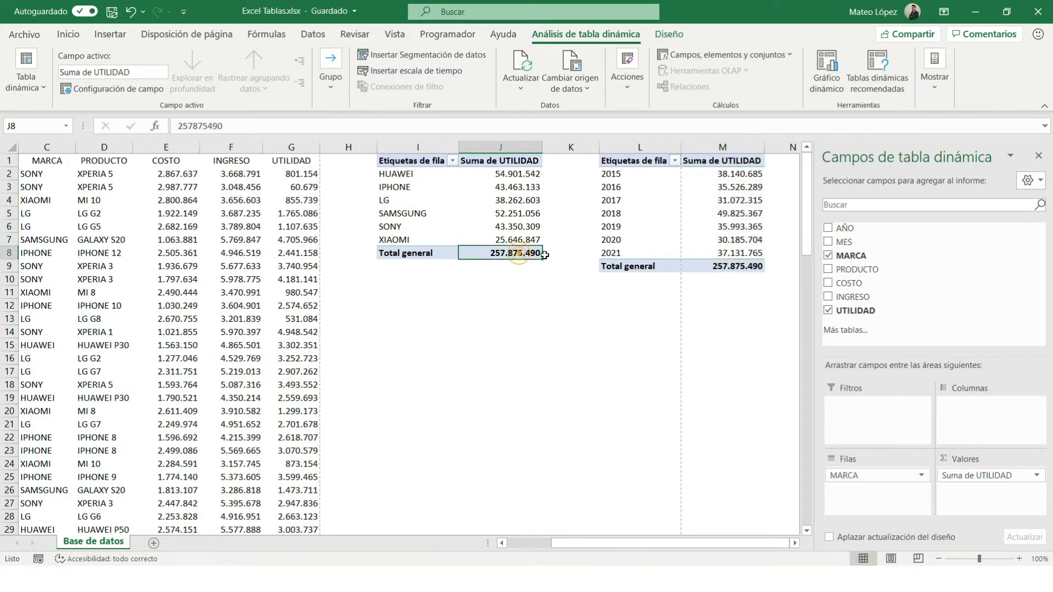
left_click(712, 269)
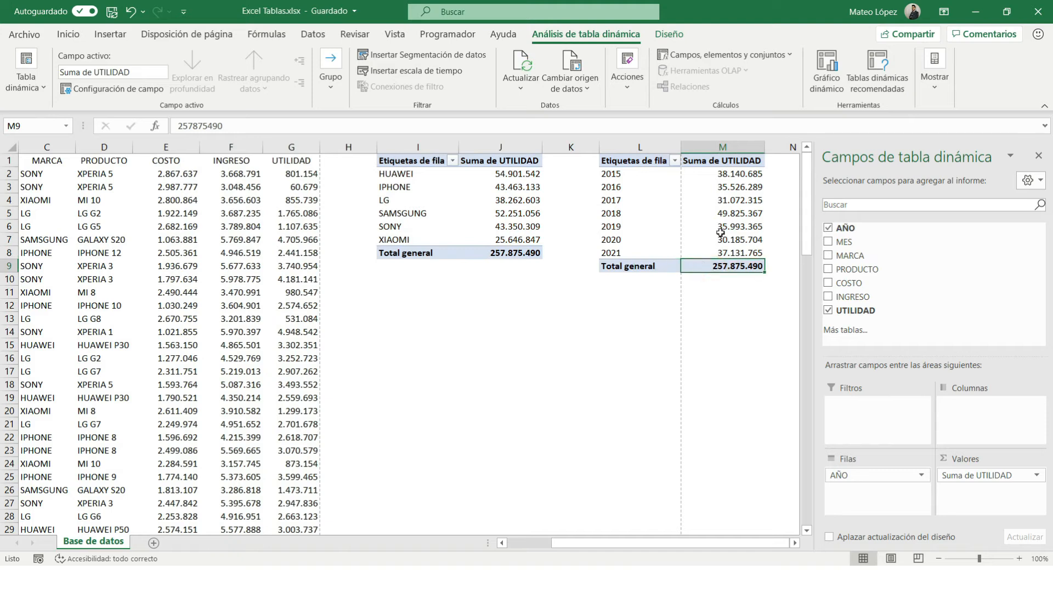
Examine the dataset's records from the first rows down to the last one in row 101.
left_click(498, 254)
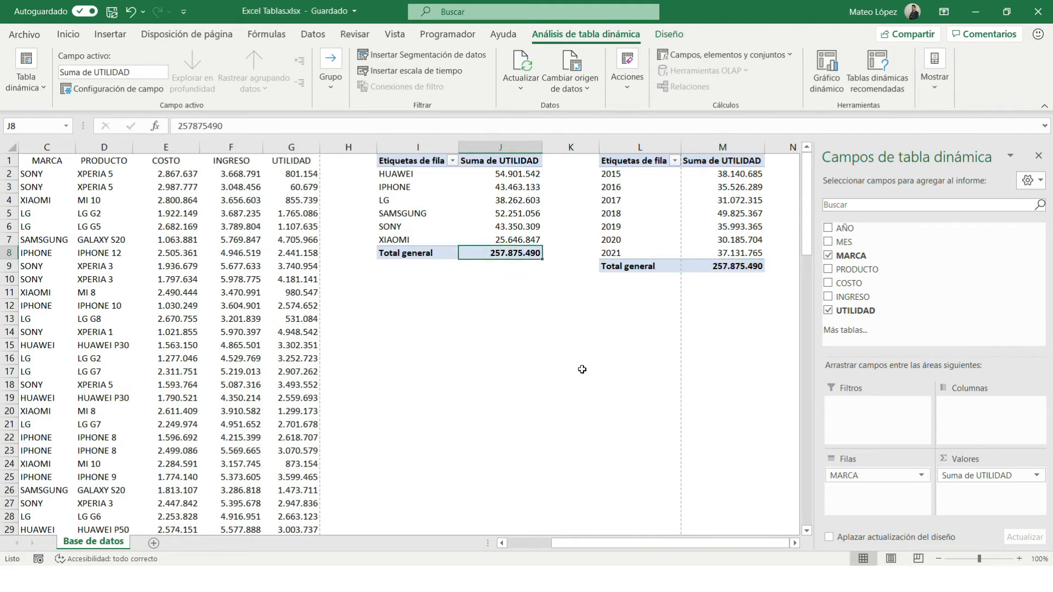
left_click(205, 203)
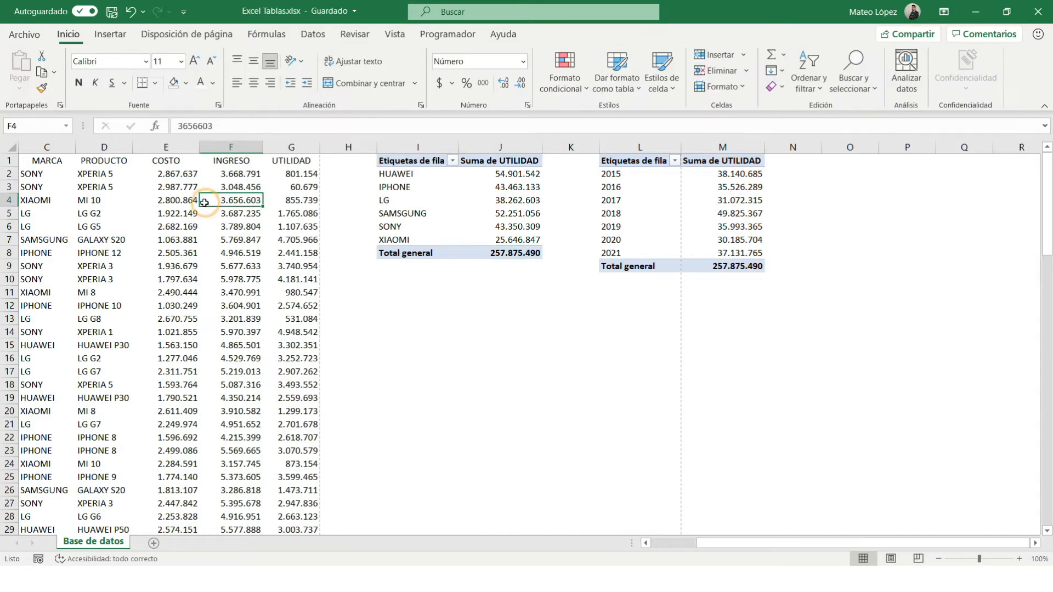
key("Left")
key("Left")
key("Left")
key("Left")
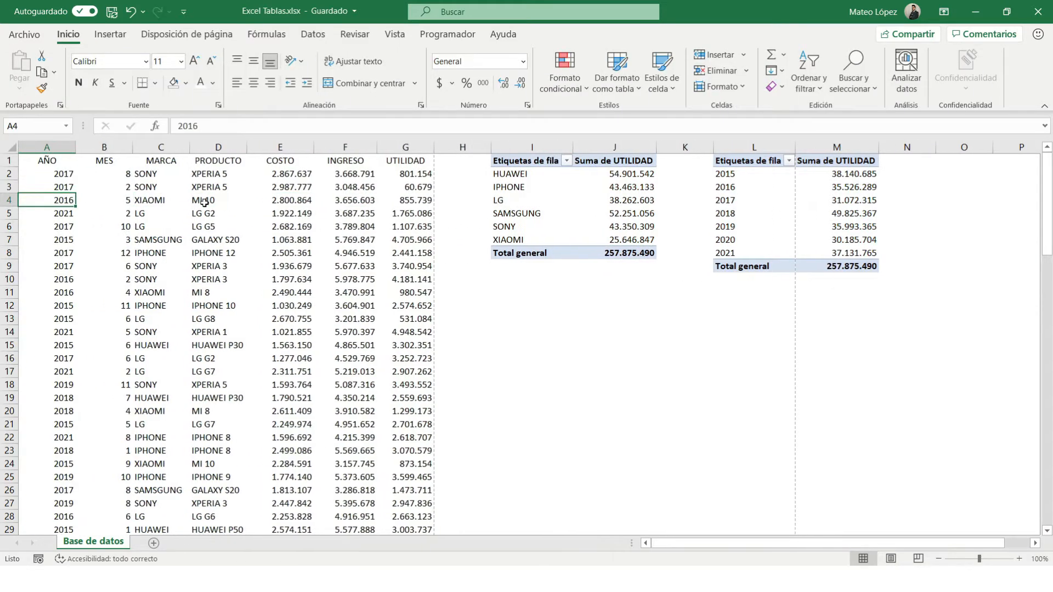
key("Down")
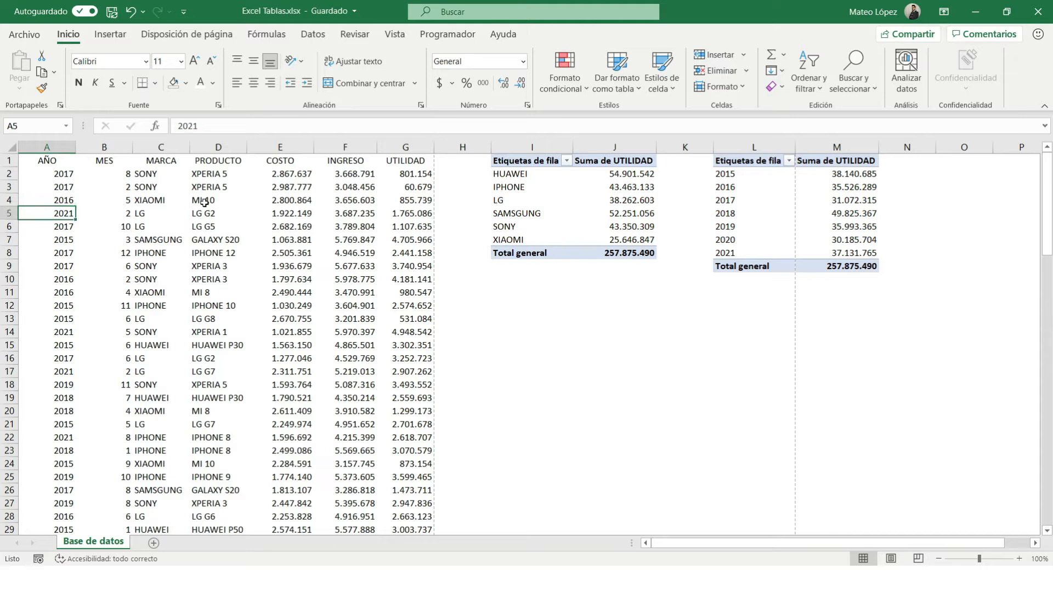
key("Down")
key("Down")
key("Down")
key("Down")
key("Down")
key("Down")
key("Down")
key("Down")
key("Down")
key("Down")
key("Down")
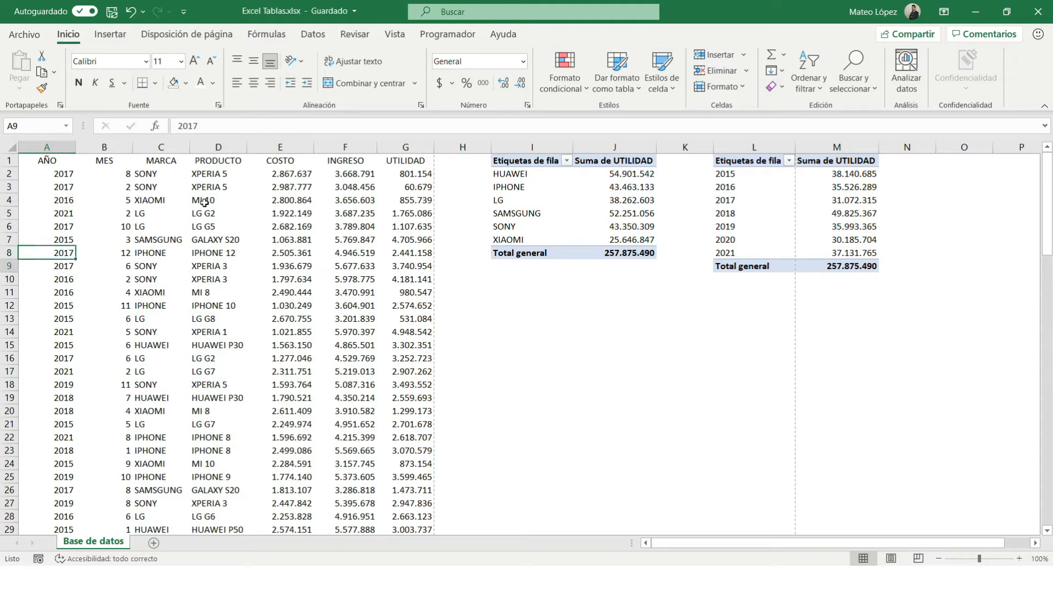
key("ctrl+Down")
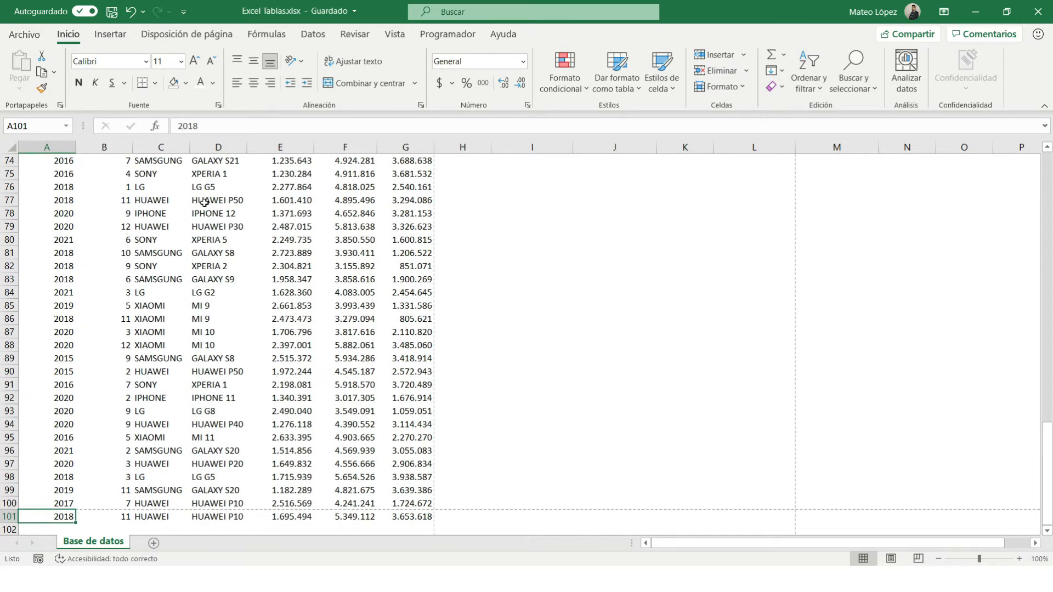
scroll(204, 203, "down", 3)
key("shift+space")
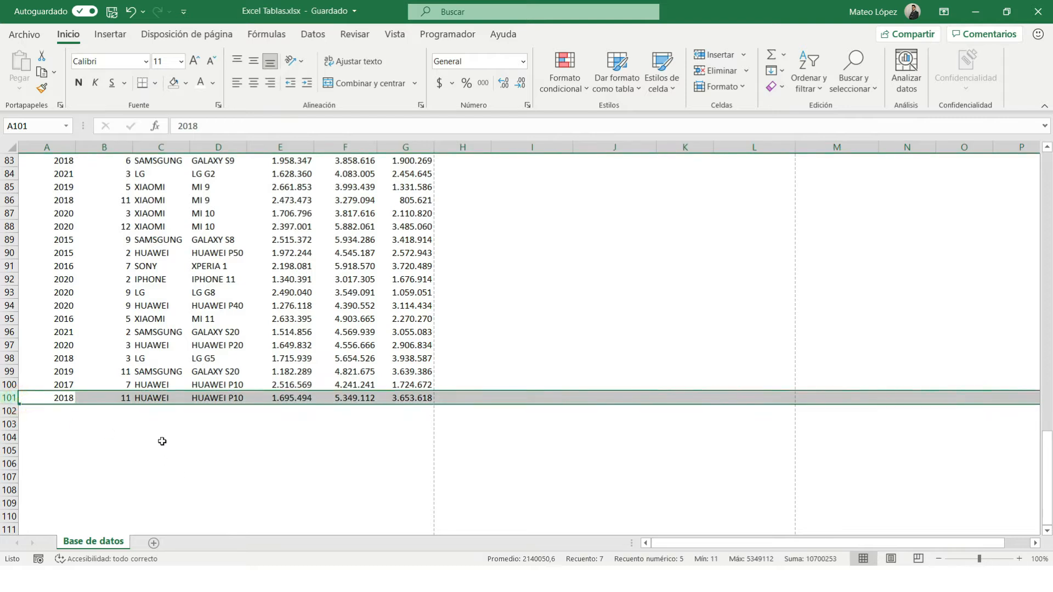
Copy records A83:G101 and paste them directly below the dataset, starting at cell A102.
key("Up")
key("Up")
key("Up")
key("Up")
key("Up")
key("Up")
key("Up")
key("Up")
key("Up")
key("Up")
key("Up")
key("Up")
key("Up")
key("Up")
key("Up")
key("Up")
key("Up")
key("Up")
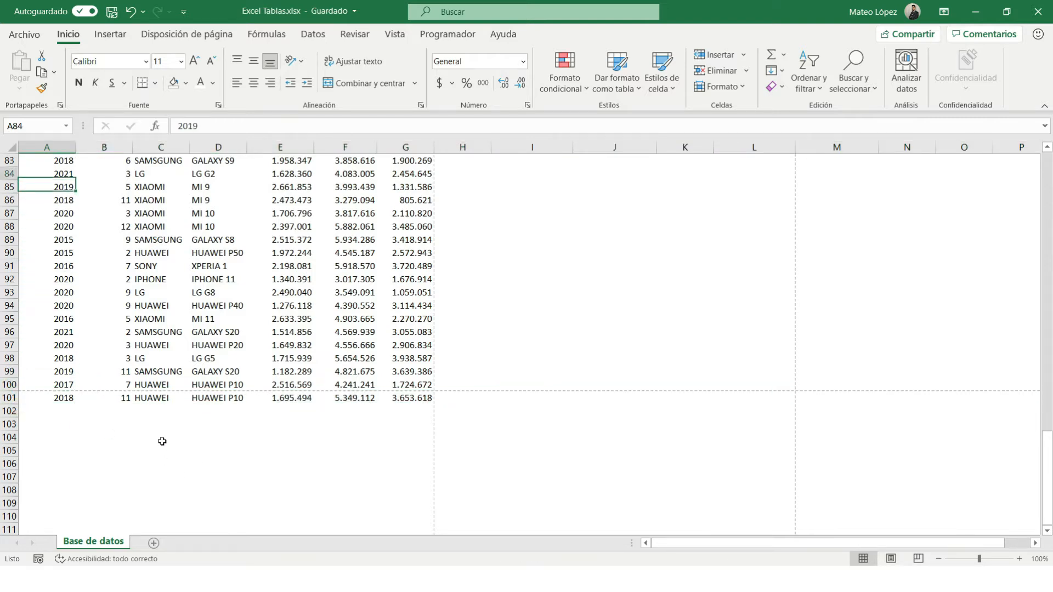
key("shift+Right")
key("shift+Right")
key("shift+Right")
key("shift+Right")
key("shift+Right")
key("shift+Right")
key("ctrl+shift+Down")
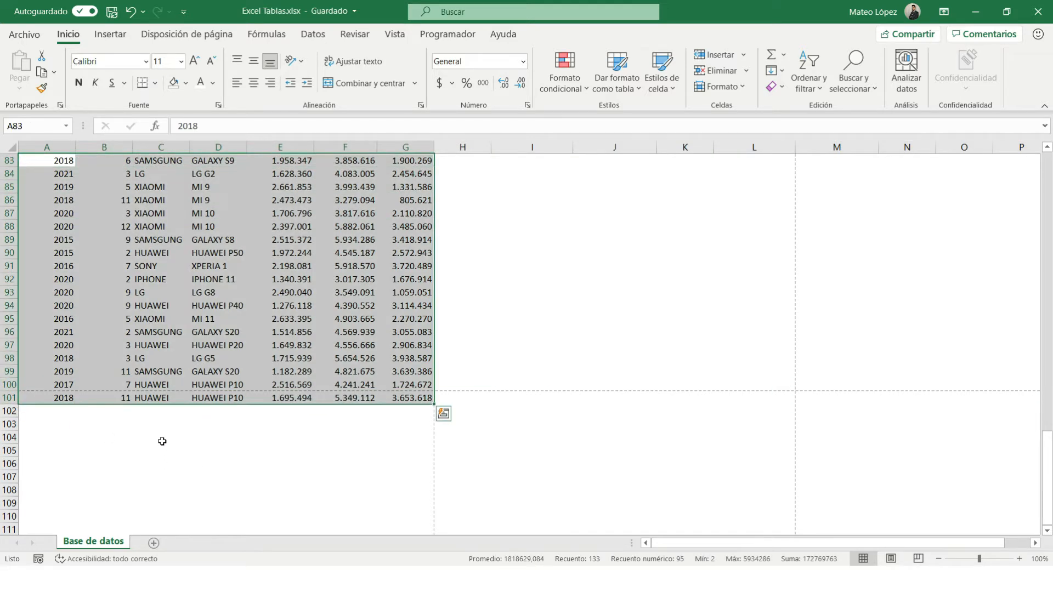
key("ctrl+c")
scroll(110, 425, "down", 1)
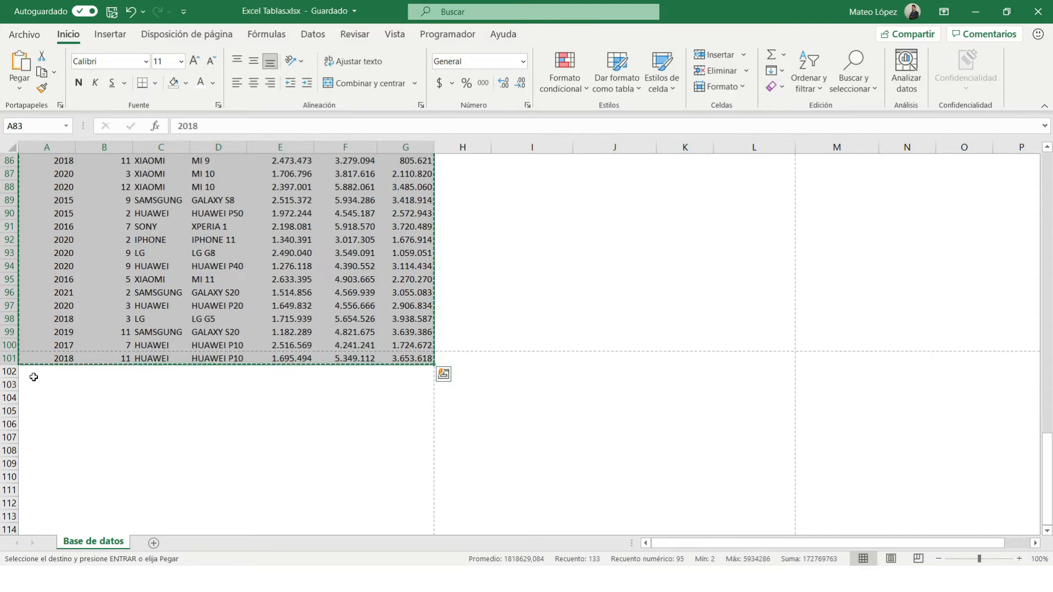
scroll(77, 395, "up", 2)
left_click(67, 452)
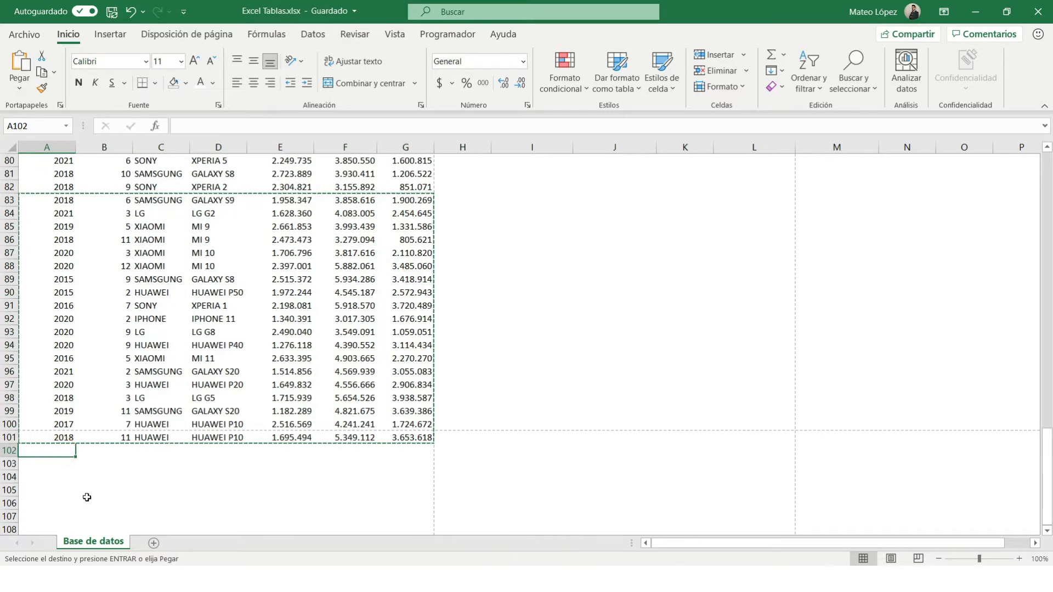
key("ctrl+v")
scroll(85, 465, "down", 4)
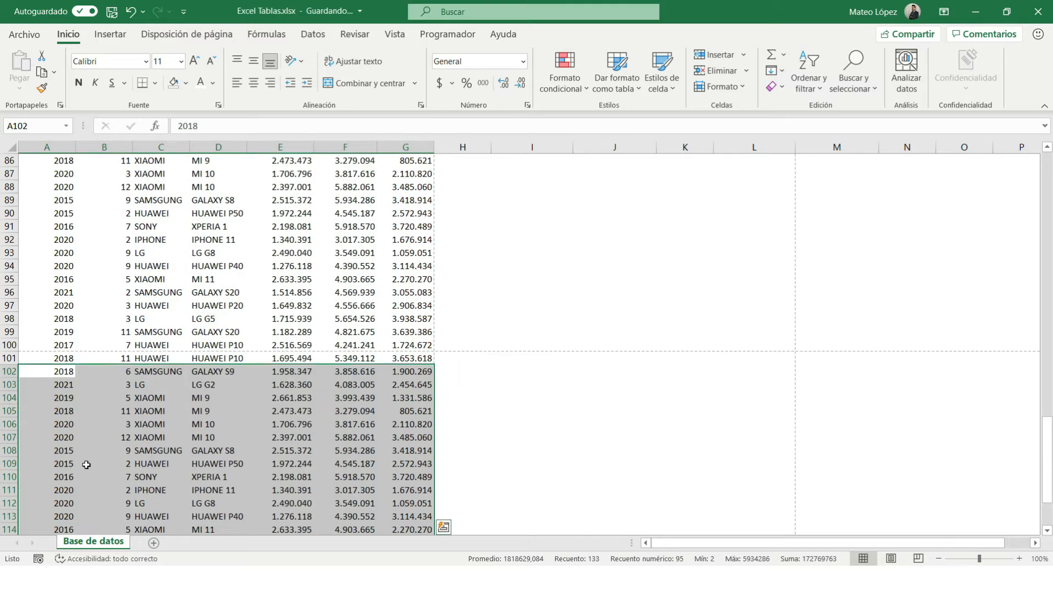
scroll(86, 465, "down", 2)
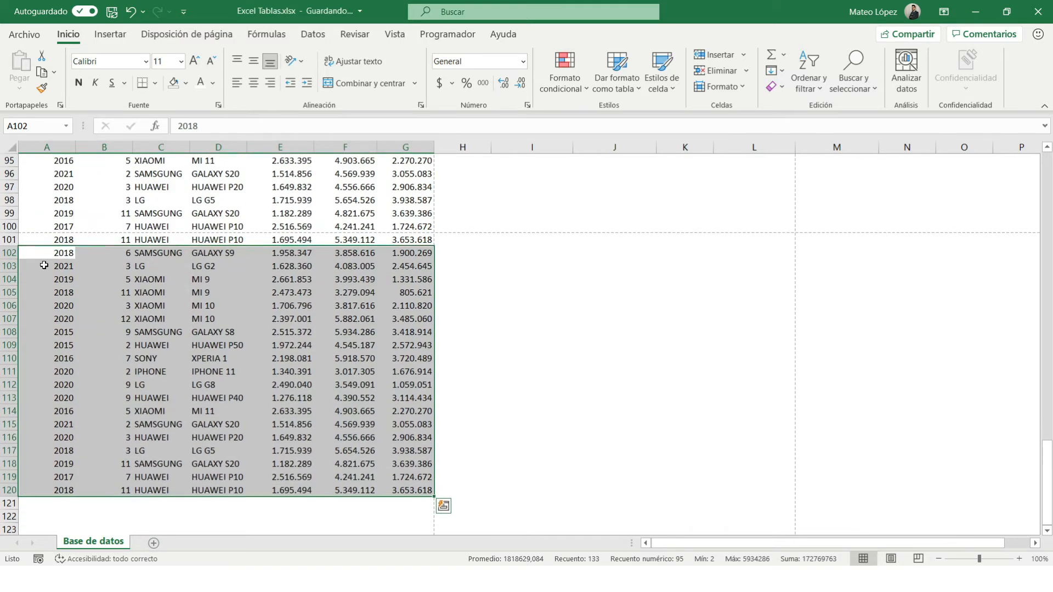
Enter MOTOROLA as the MARCA in C102 and fill it down to C120.
left_click(177, 253)
type("MOTOROLA")
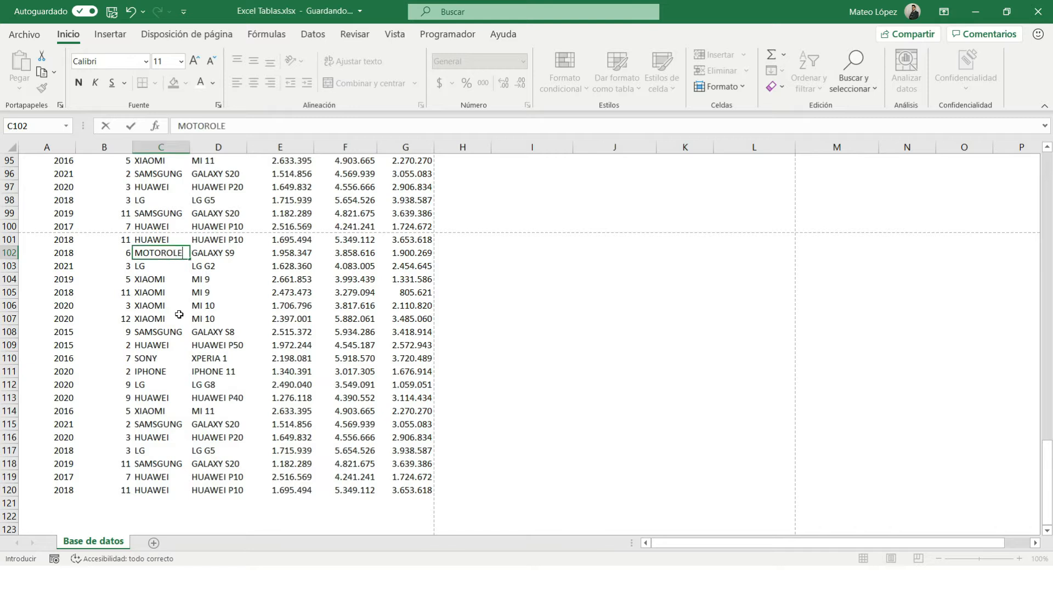
key("Return")
key("Up")
key("ctrl+shift+Down")
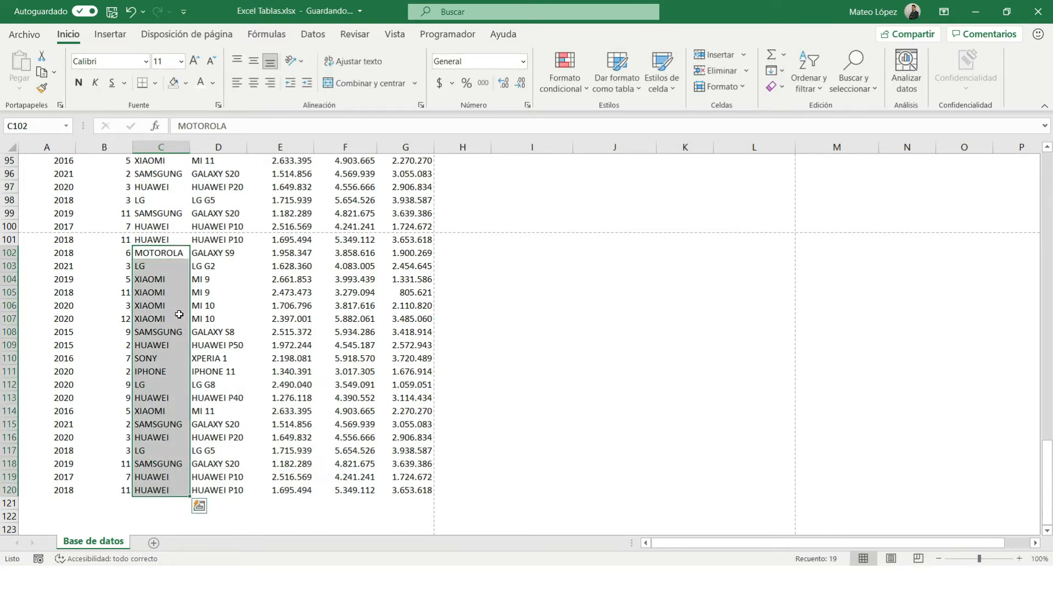
key("ctrl+j")
Enter MOTOROLA 1 as the PRODUCTO in D102 and fill it down to D120.
key("Right")
type("MO")
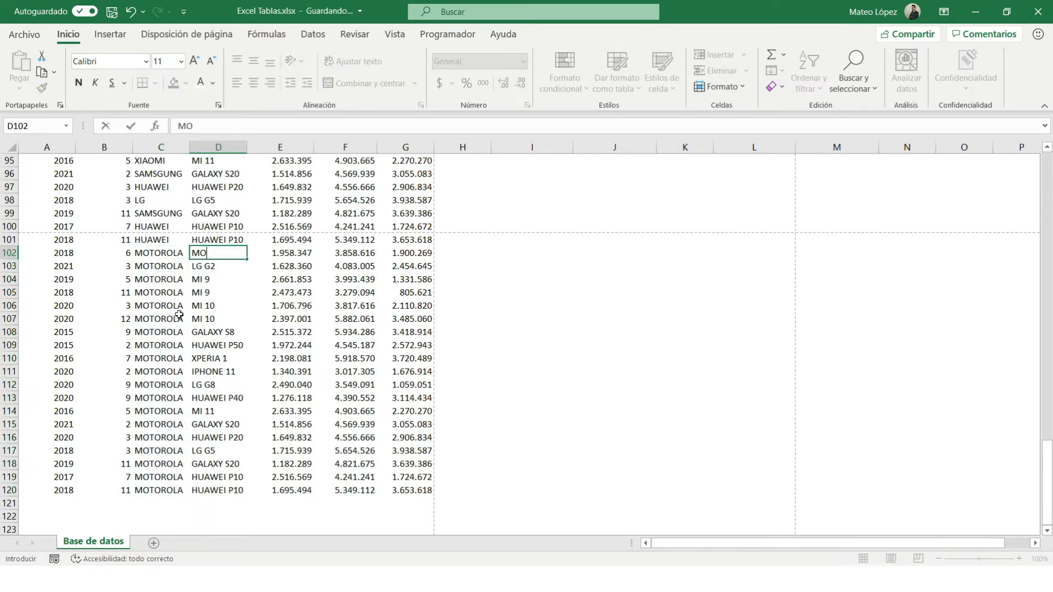
type("TOROLA 1")
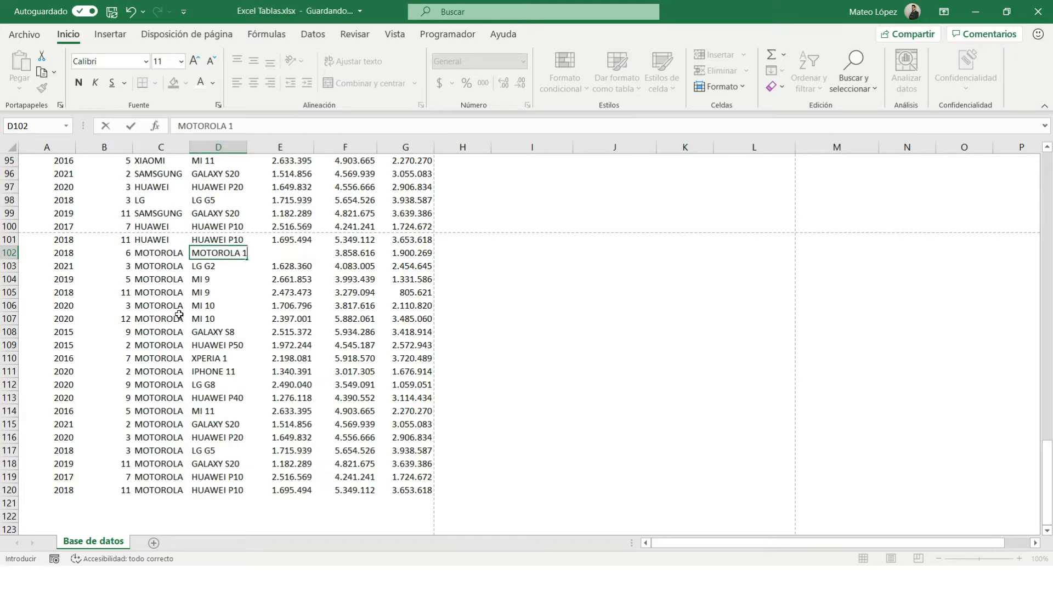
key("Return")
key("Up")
key("ctrl+shift+Down")
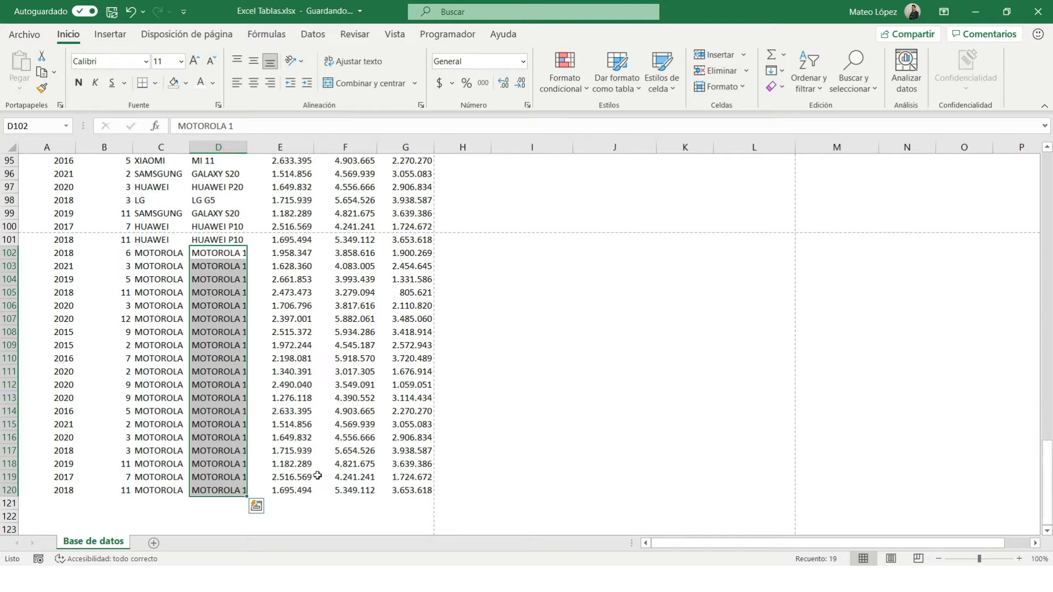
Check the last record in row 120, and examine the brand and year pivot tables with the field list closed.
left_click(9, 490)
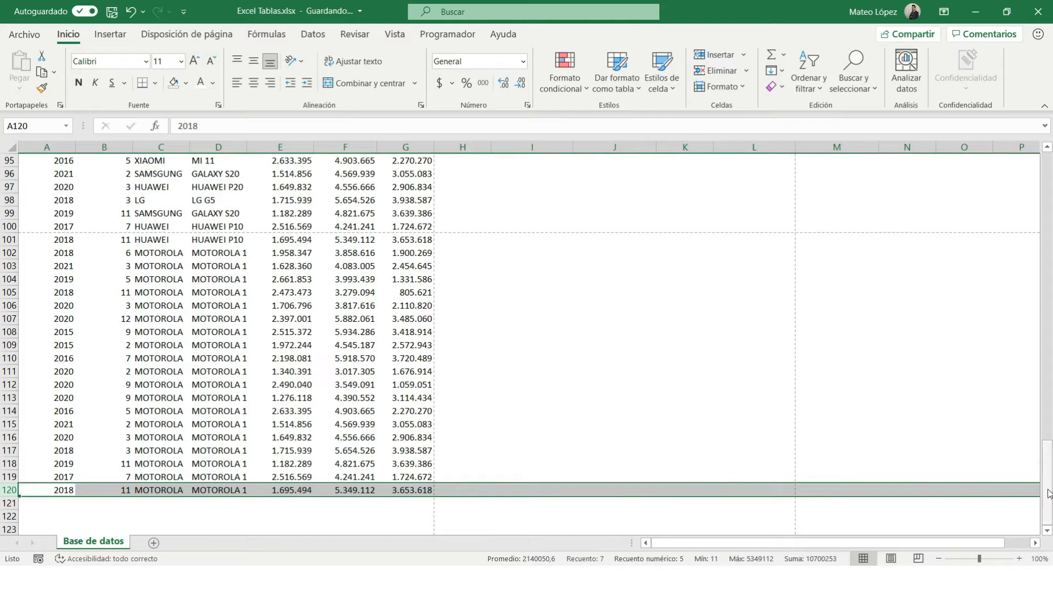
left_click_drag(1047, 482, 1048, 187)
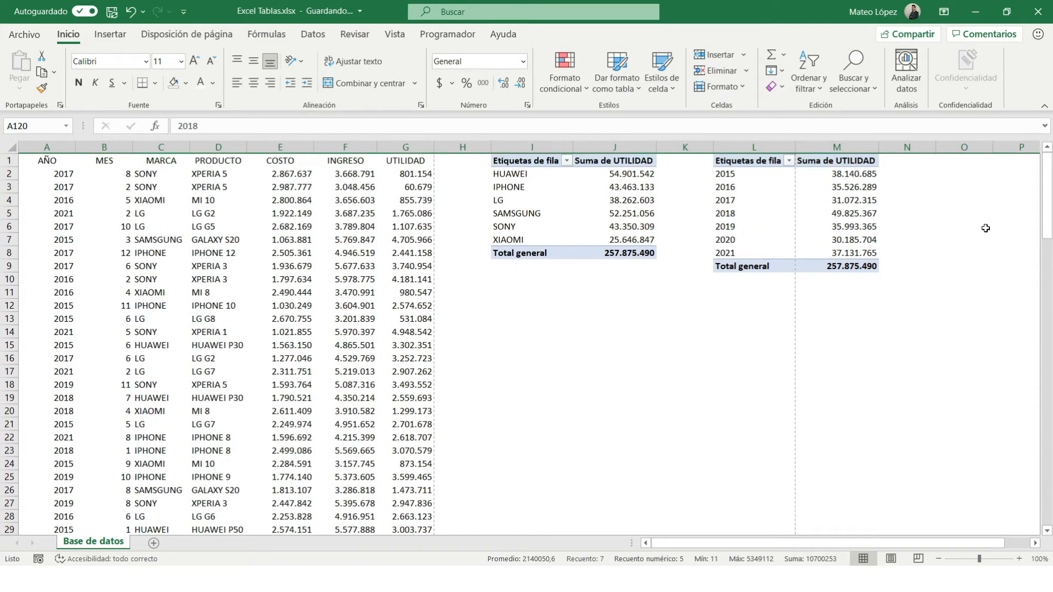
left_click(624, 227)
left_click(740, 227)
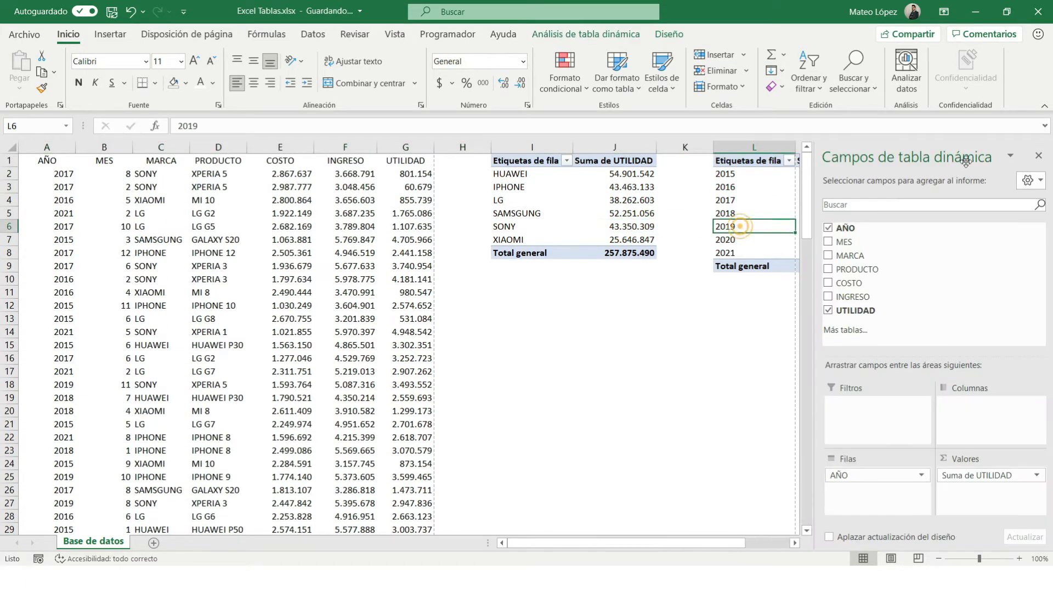
left_click(1039, 159)
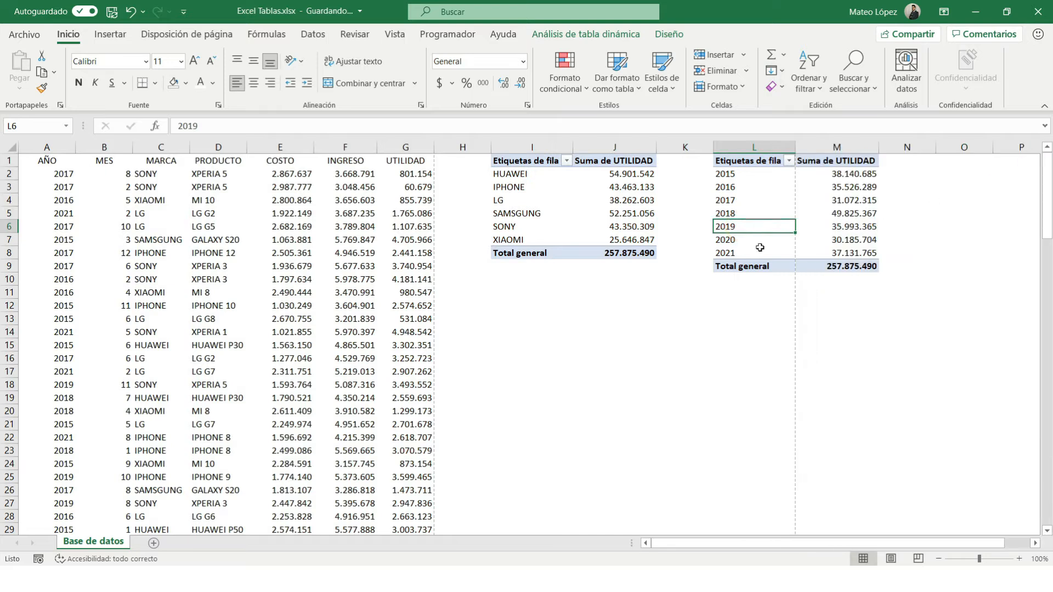
left_click(536, 227)
left_click(537, 208)
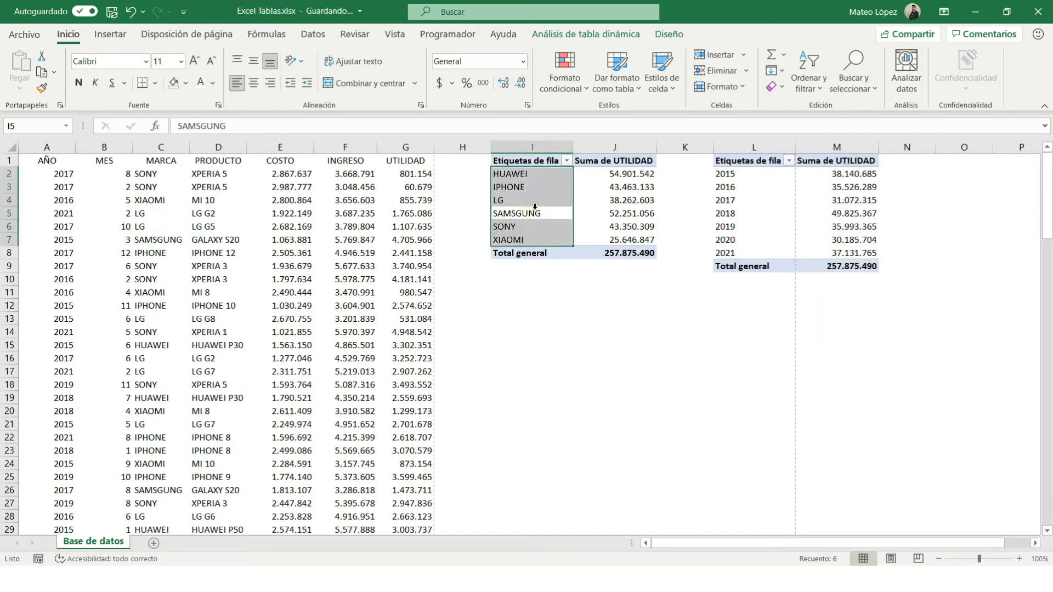
left_click(587, 214)
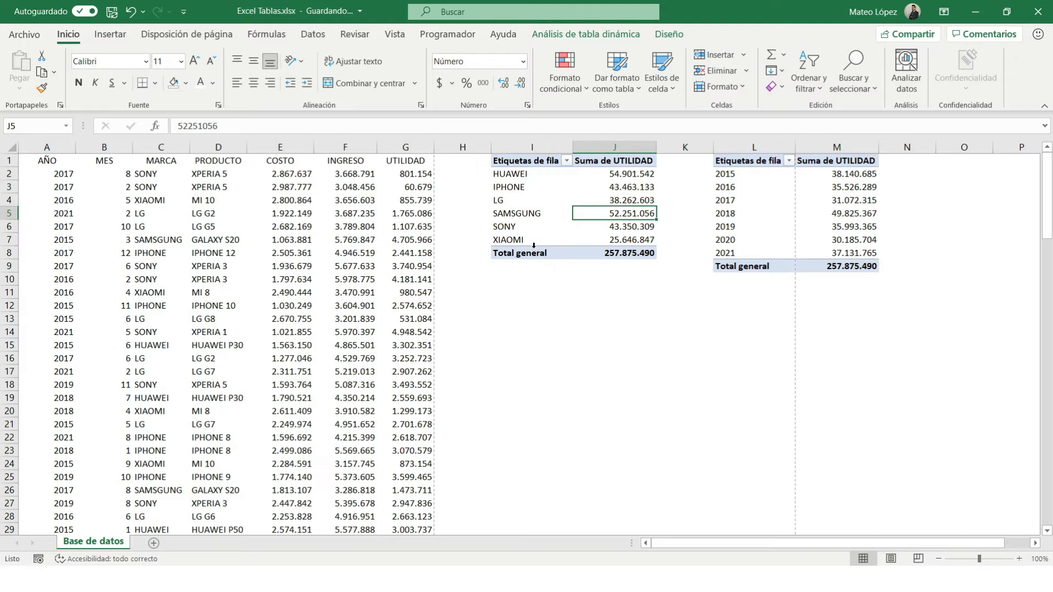
Refresh the brand pivot table and the year pivot table.
right_click(519, 214)
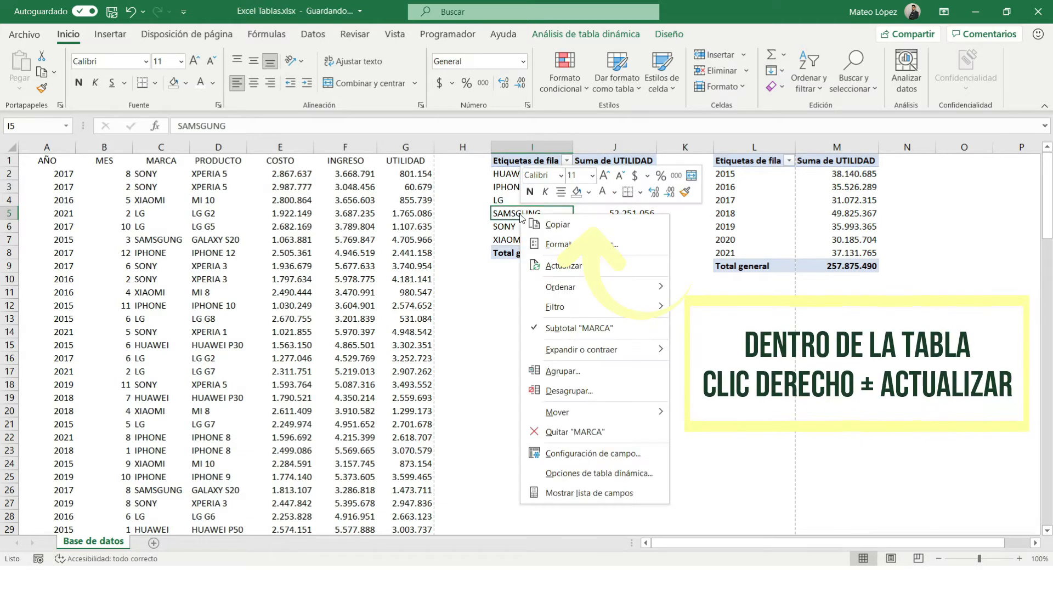
left_click(558, 267)
right_click(762, 219)
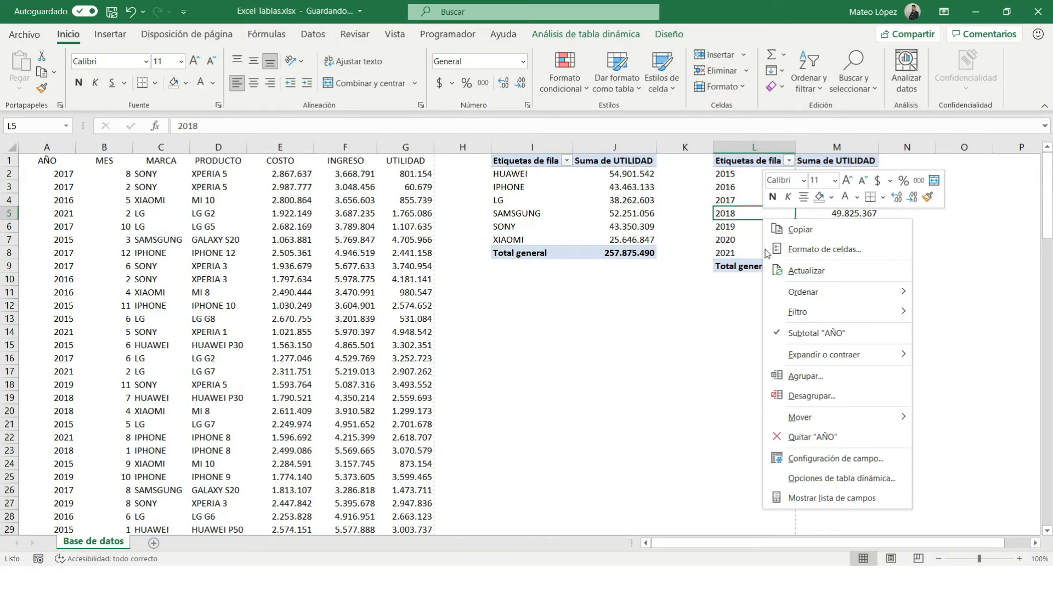
left_click(794, 274)
Compare the brand pivot table's grand total with the sum of the UTILIDAD values in G2:G120.
left_click(617, 255)
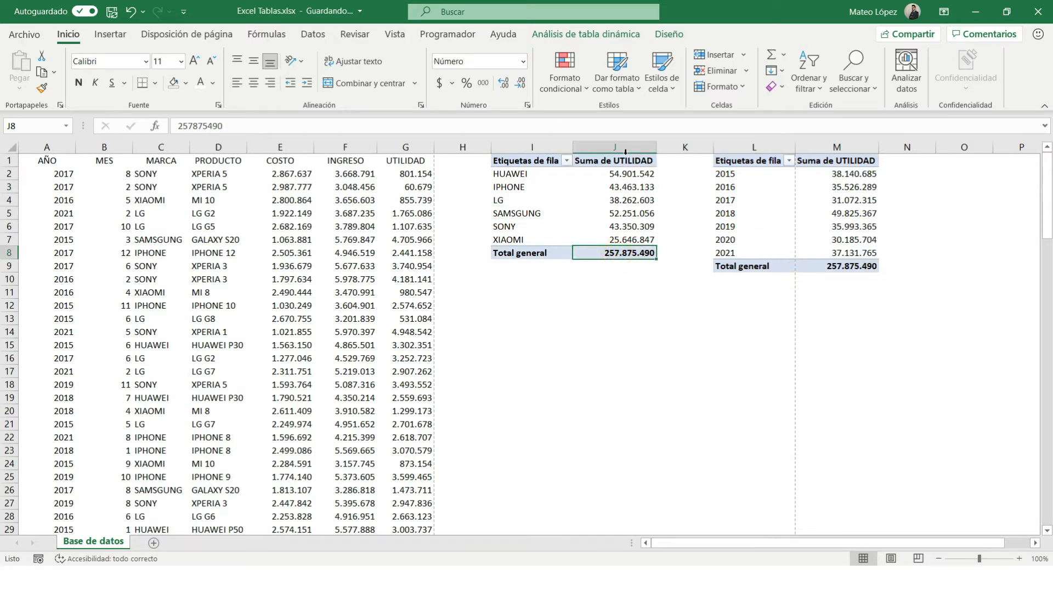
left_click(399, 179)
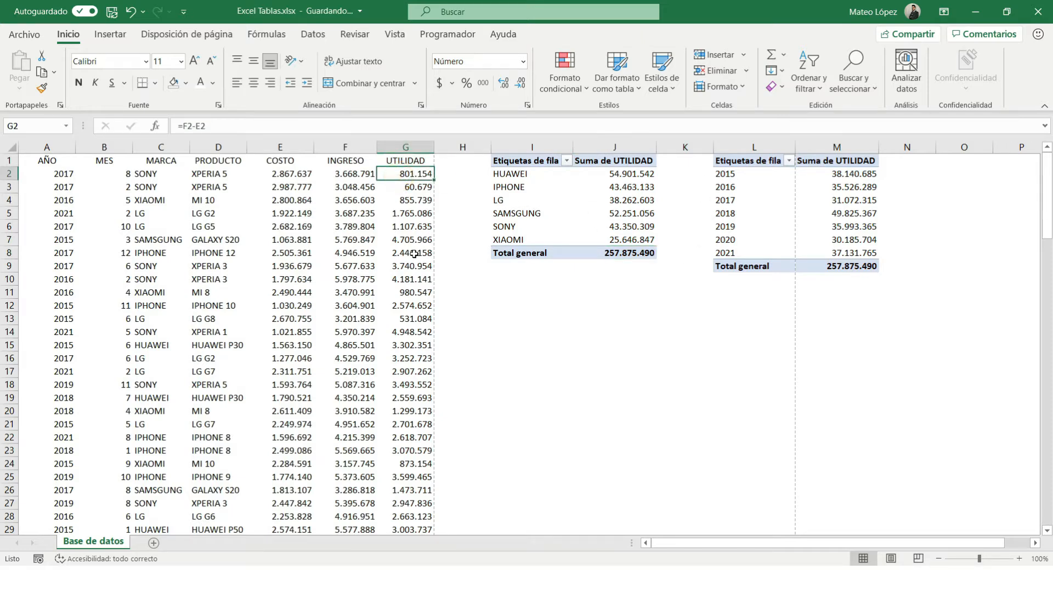
key("ctrl+shift+Down")
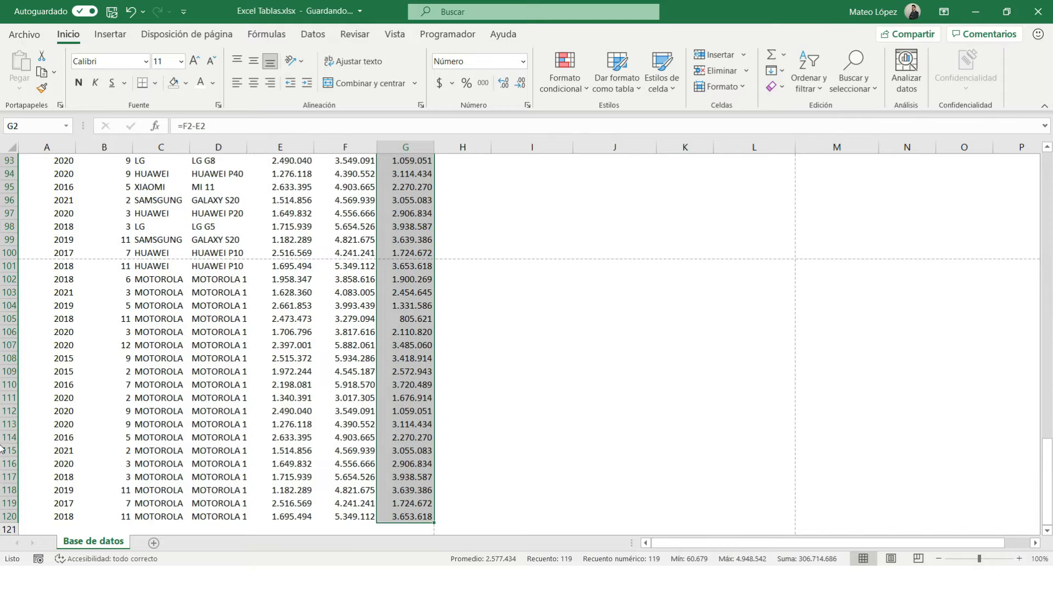
left_click_drag(1048, 463, 1045, 146)
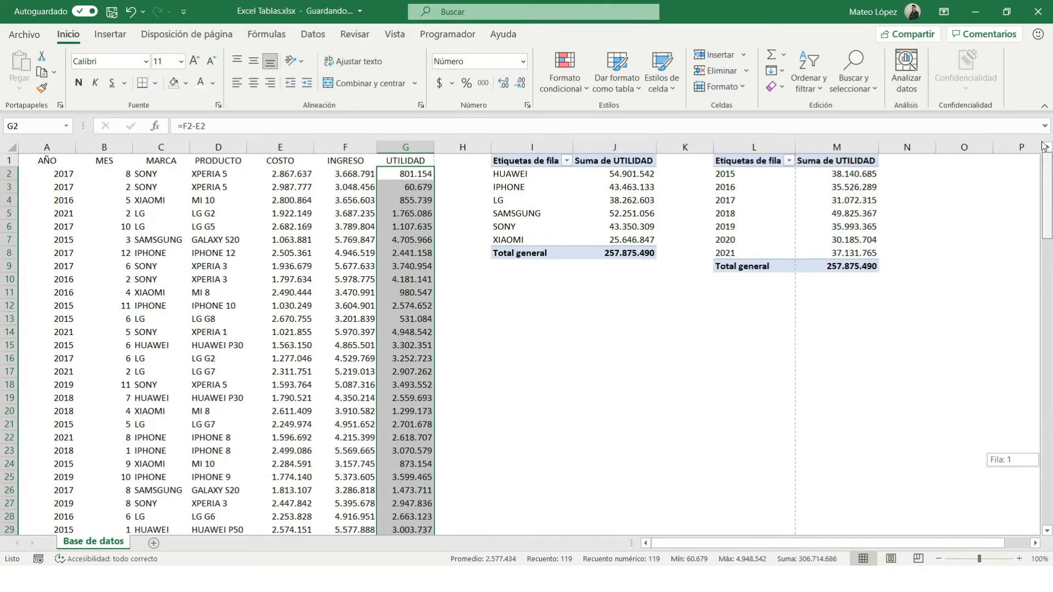
Refresh the brand pivot table again from its LG value cell.
left_click(586, 216)
left_click(610, 202)
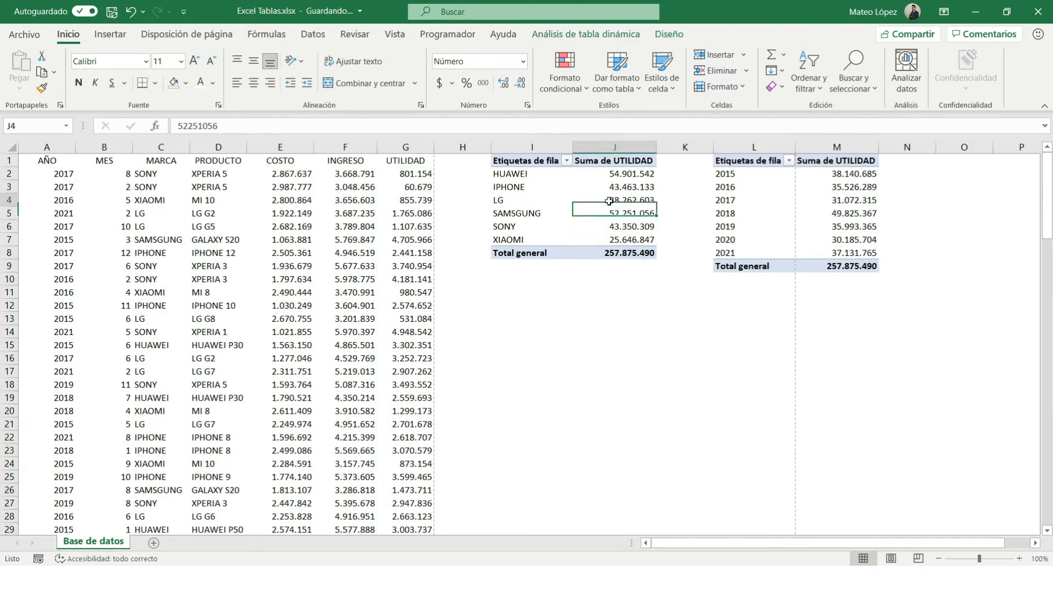
right_click(609, 202)
left_click(646, 272)
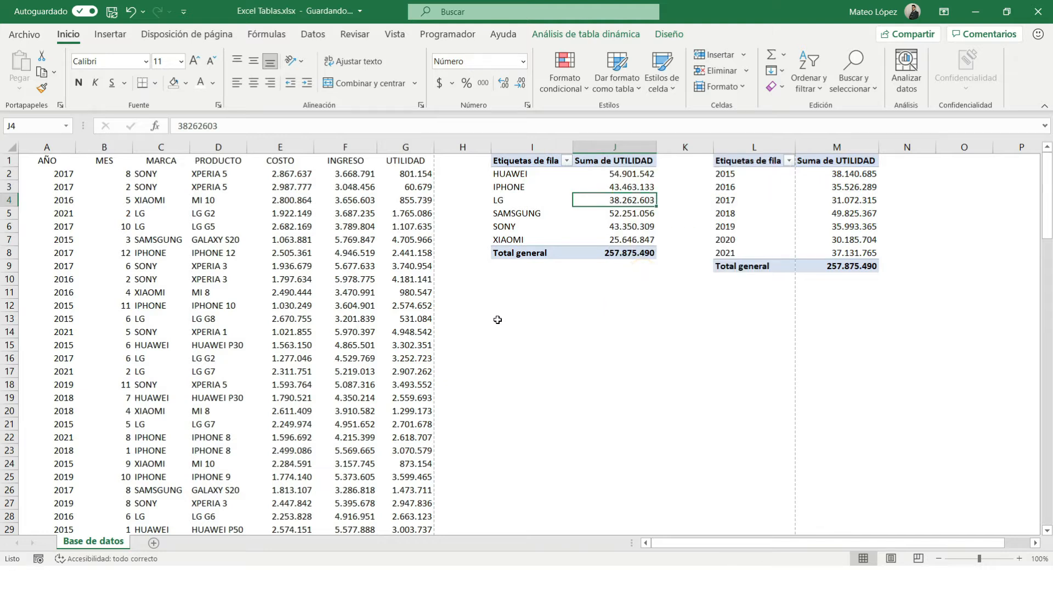
Check the brand pivot table's row labels and values for the added MOTOROLA records.
left_click(515, 197)
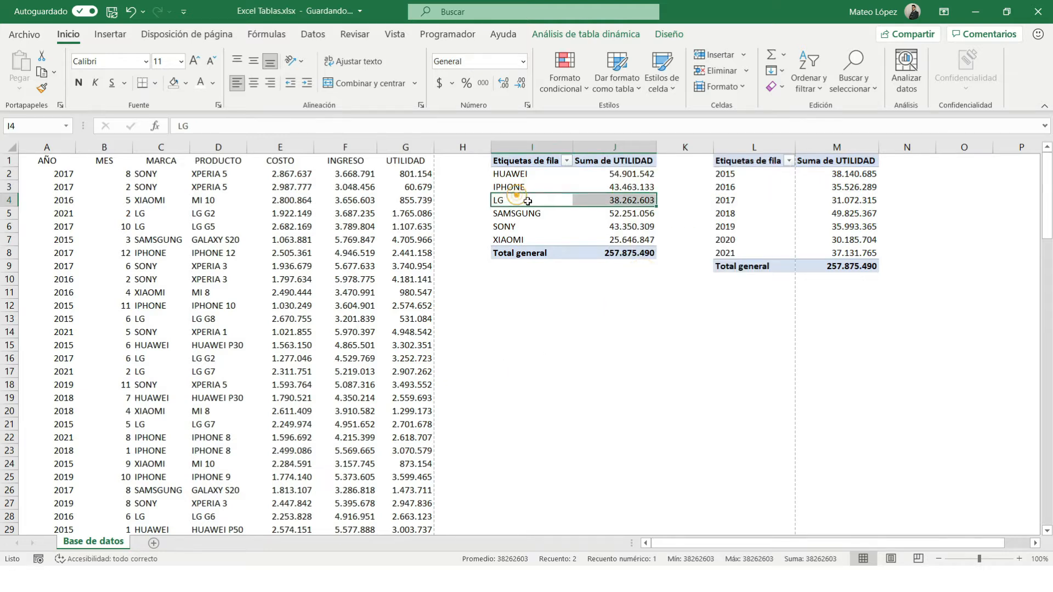
left_click(569, 220)
left_click(586, 205)
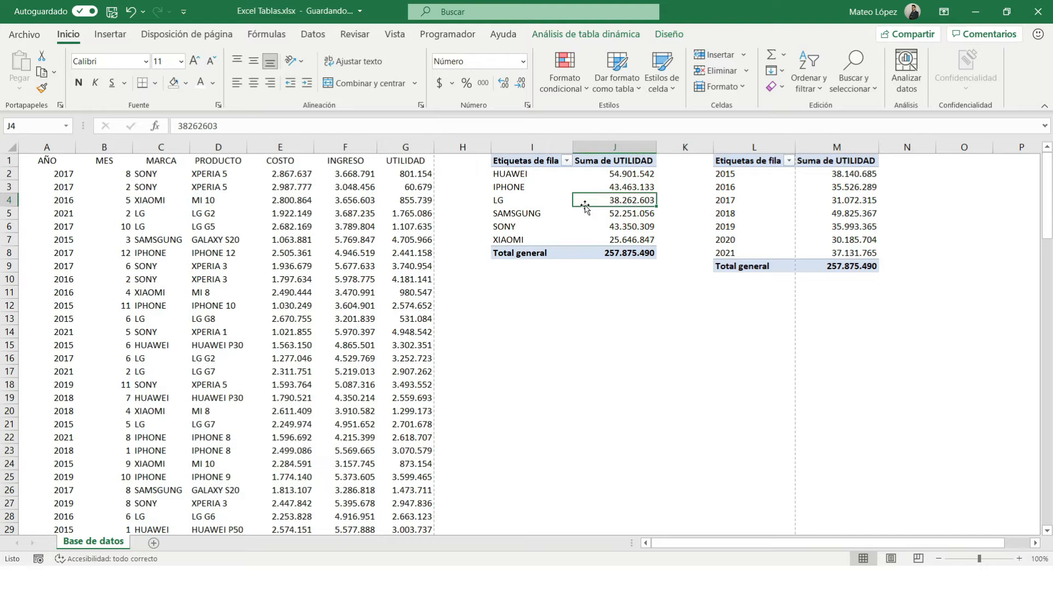
left_click(542, 212)
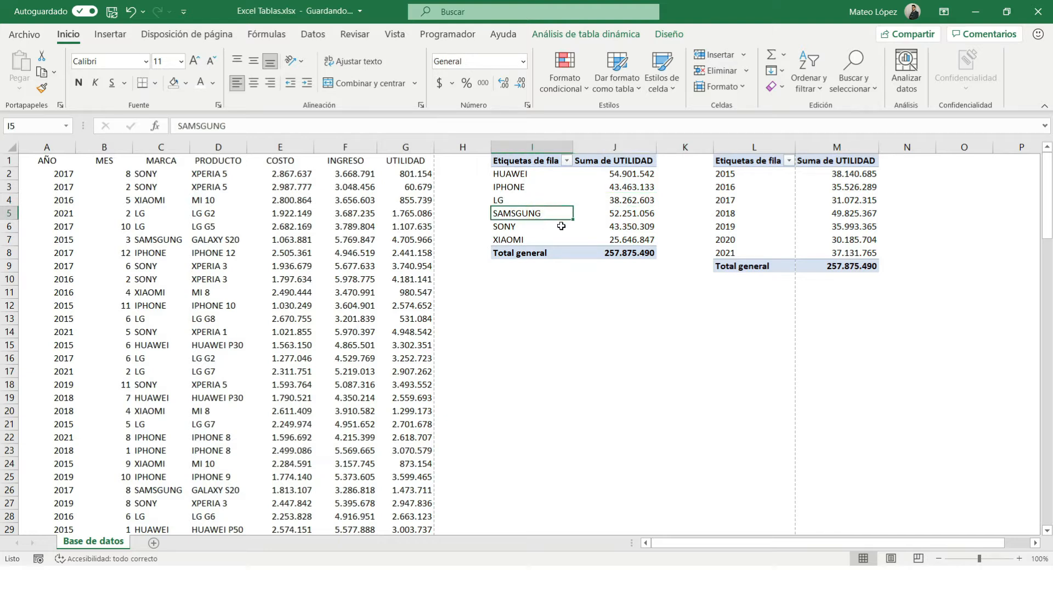
Open the brand pivot table's data source settings and inspect the source range currently assigned to it.
left_click(561, 226)
left_click(603, 221)
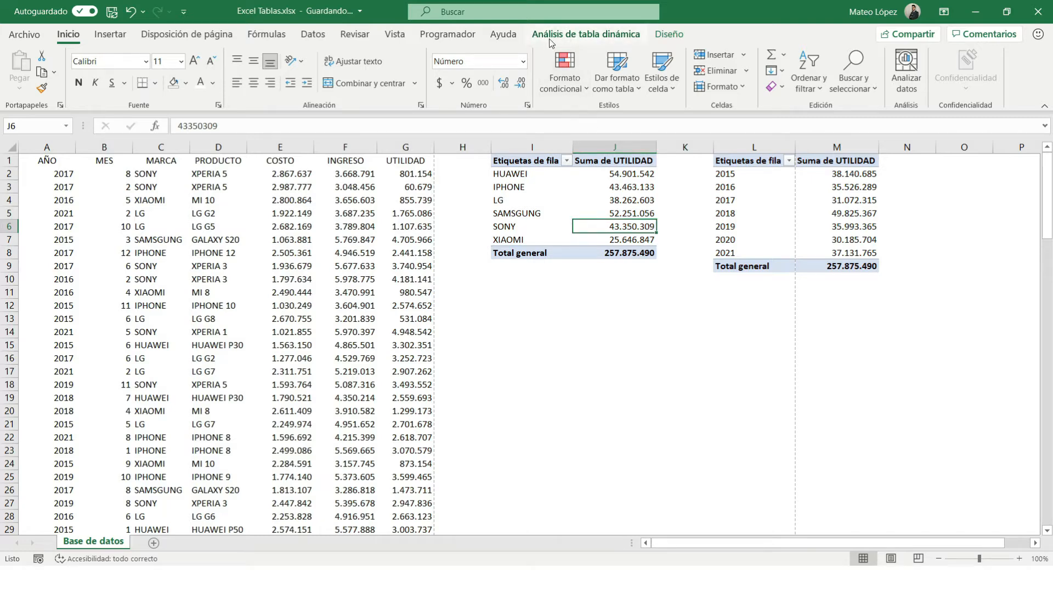
left_click(574, 38)
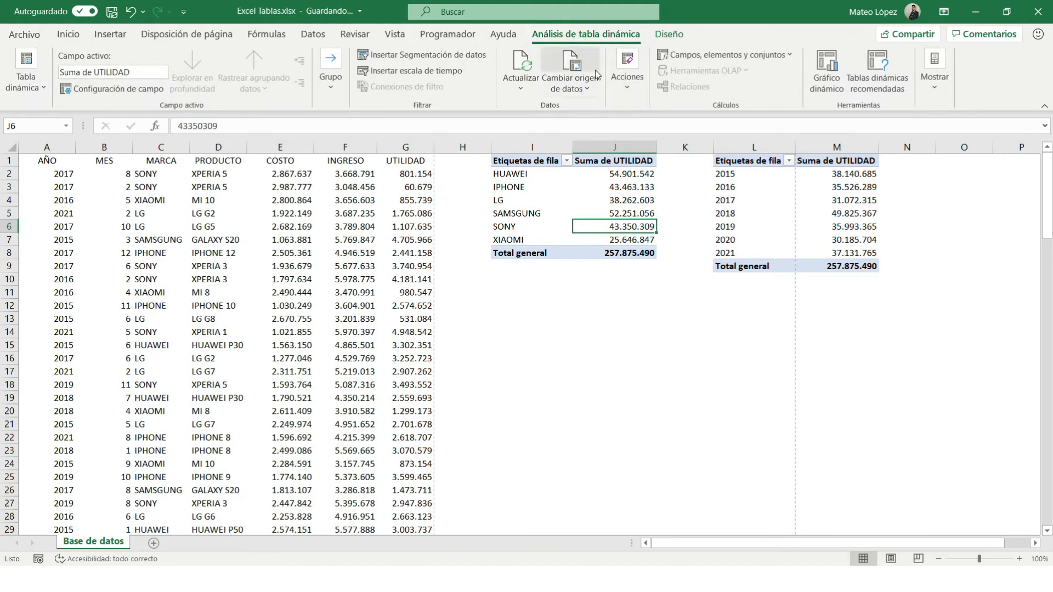
left_click(569, 90)
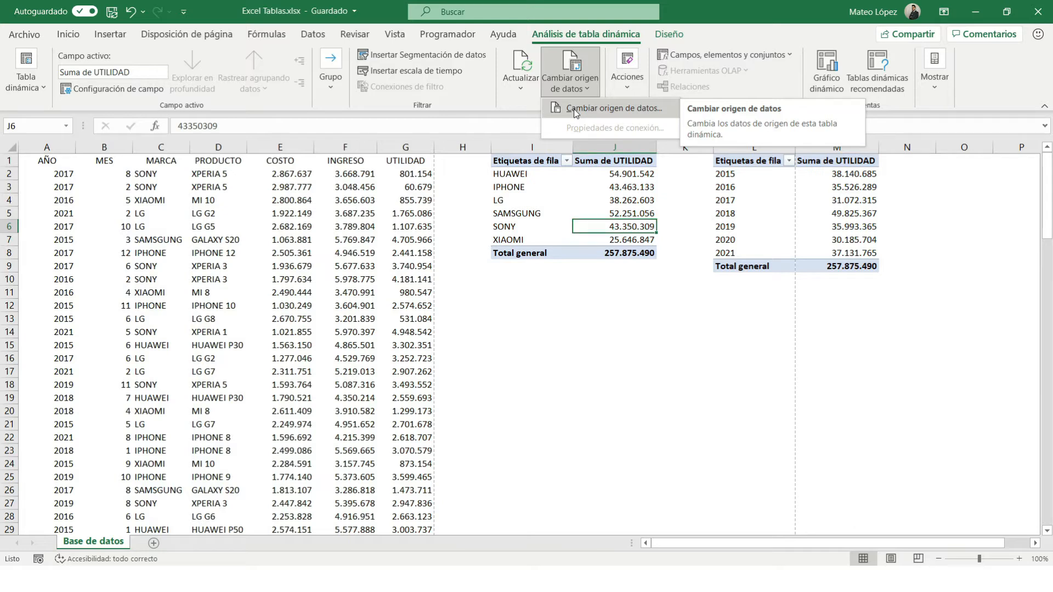
left_click(574, 108)
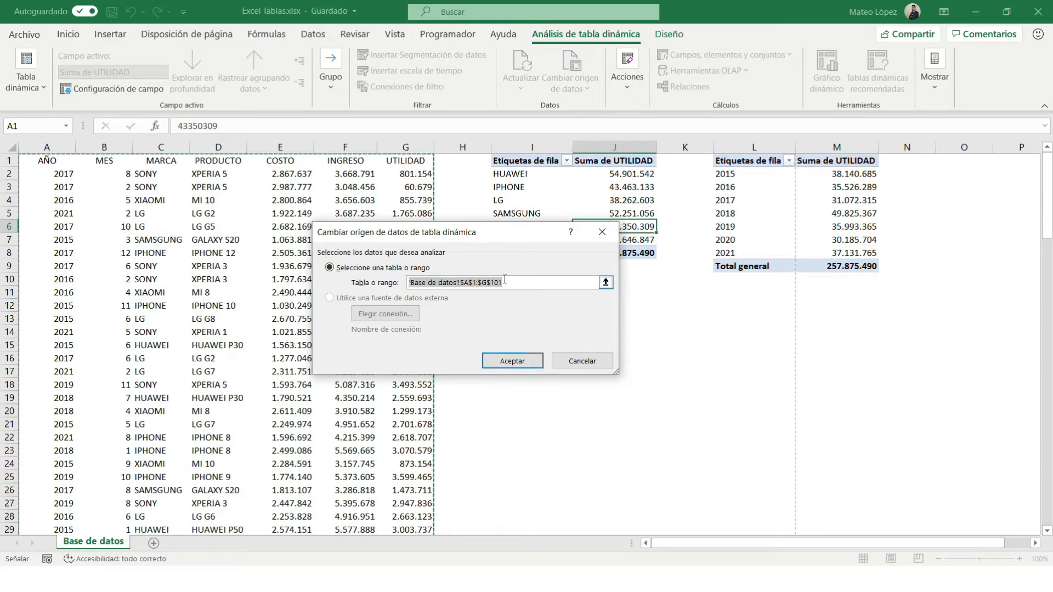
left_click(463, 281)
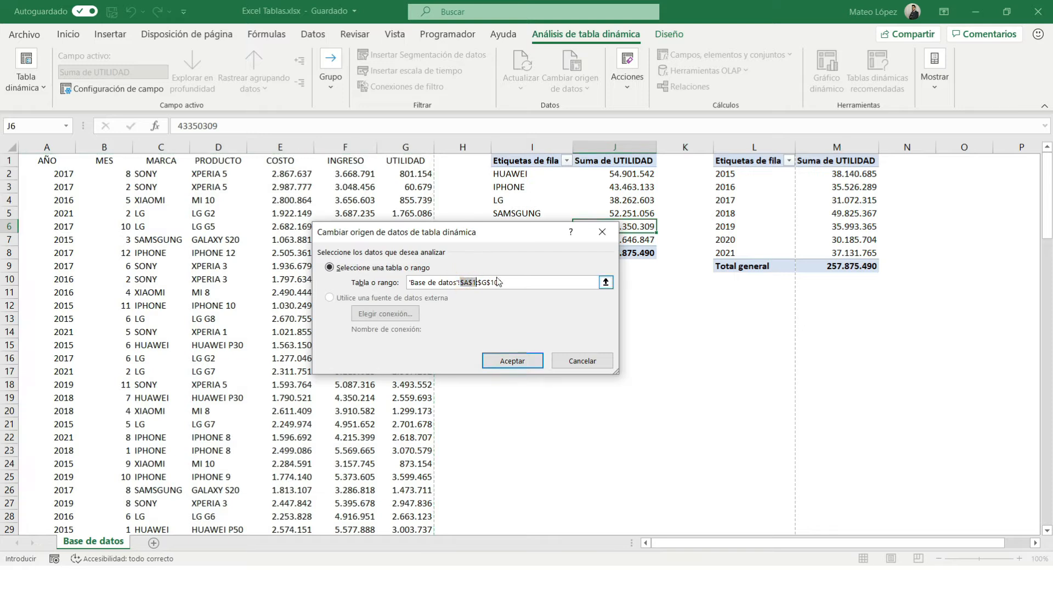
left_click_drag(509, 280, 477, 281)
left_click_drag(511, 284, 409, 282)
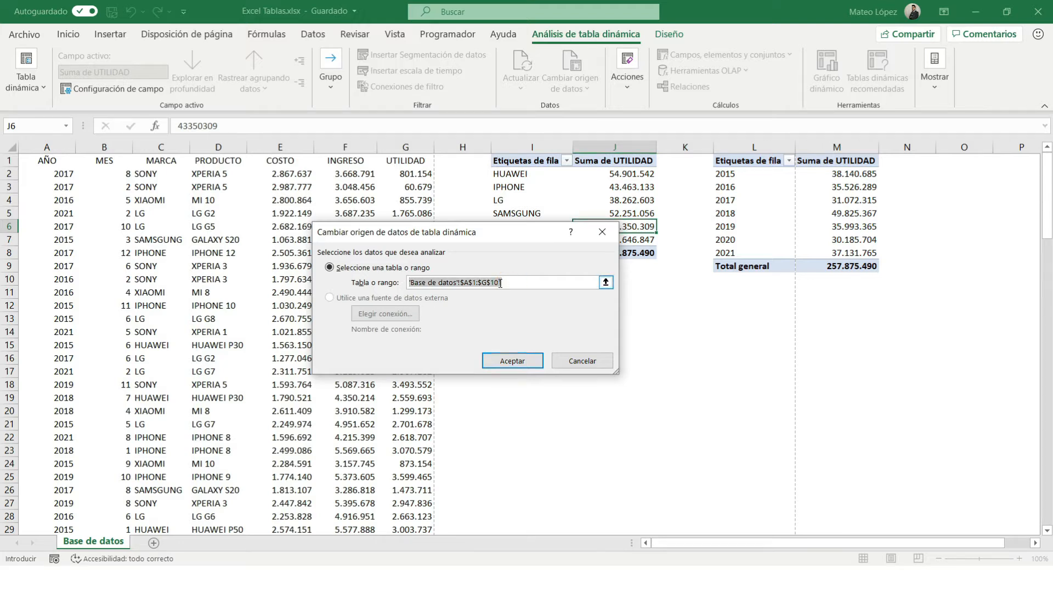
left_click_drag(500, 283, 493, 283)
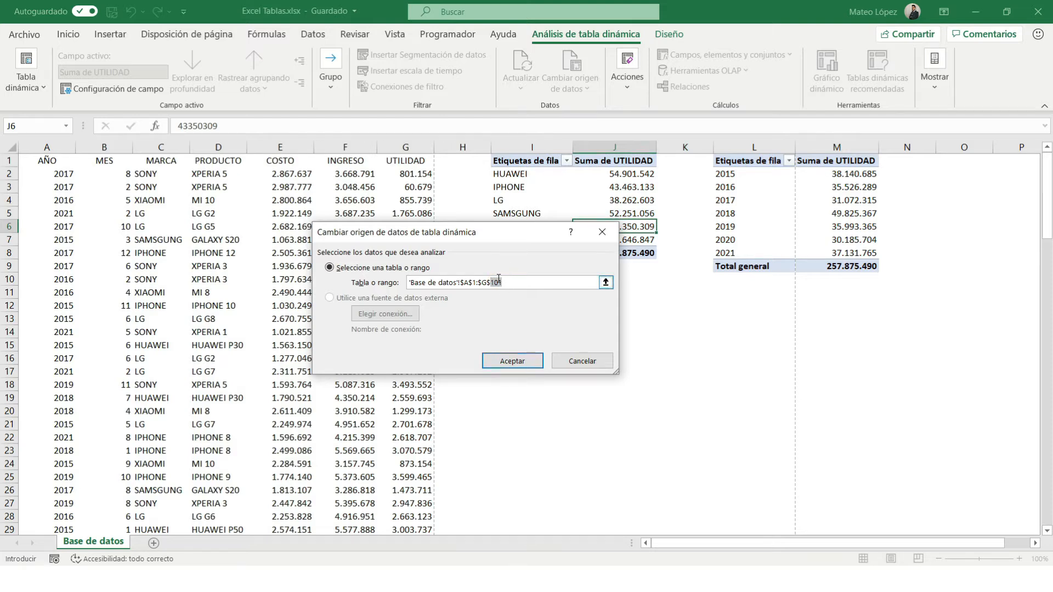
Change the brand pivot table's source range to A1:G120 on the Base de datos sheet, including the MOTOROLA rows.
scroll(260, 324, "down", 12)
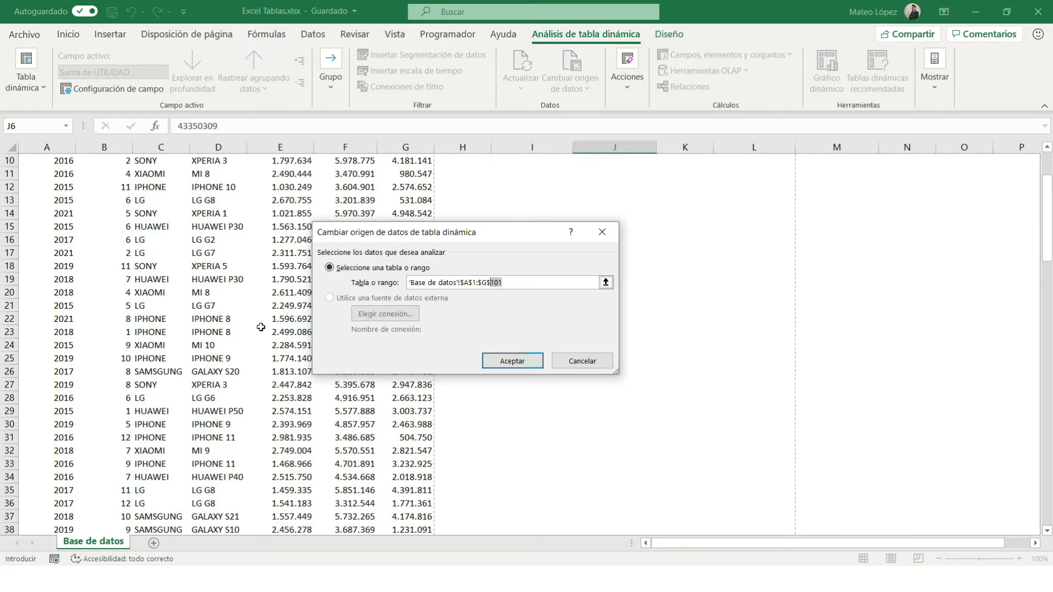
left_click_drag(1049, 283, 1049, 459)
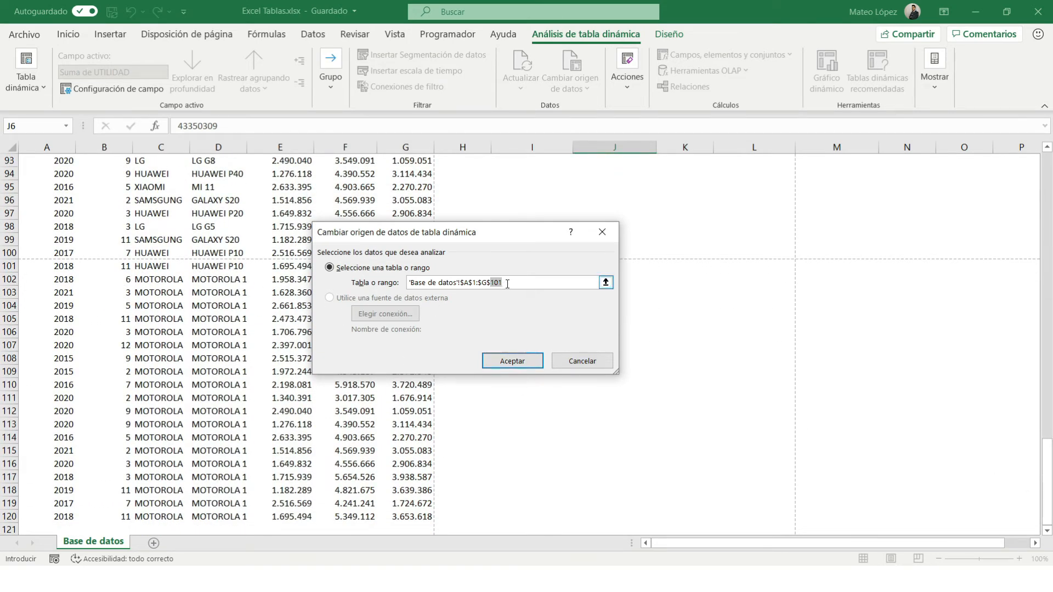
left_click_drag(507, 283, 399, 280)
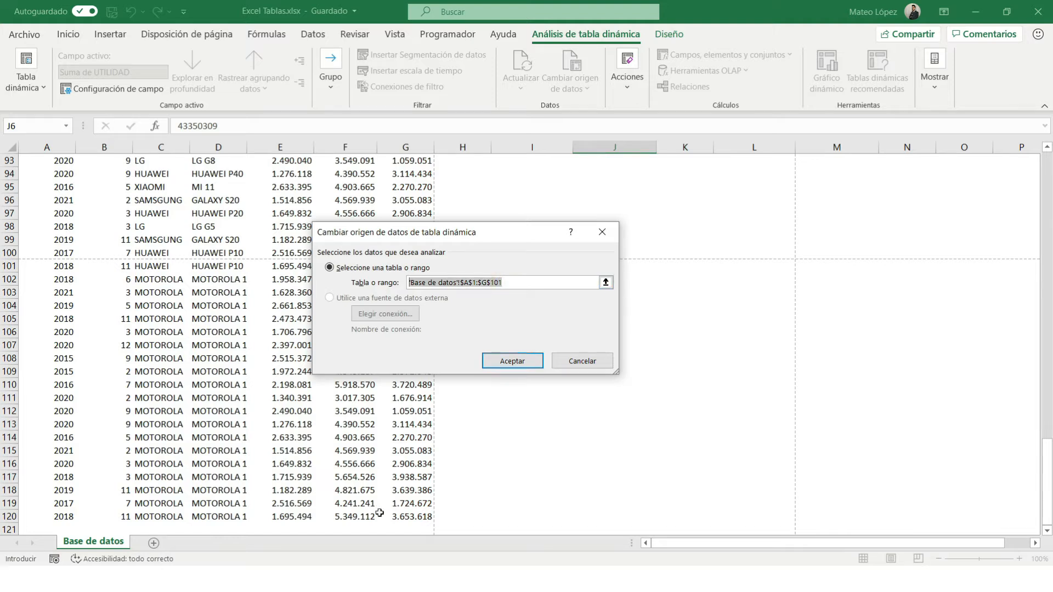
left_click(407, 516)
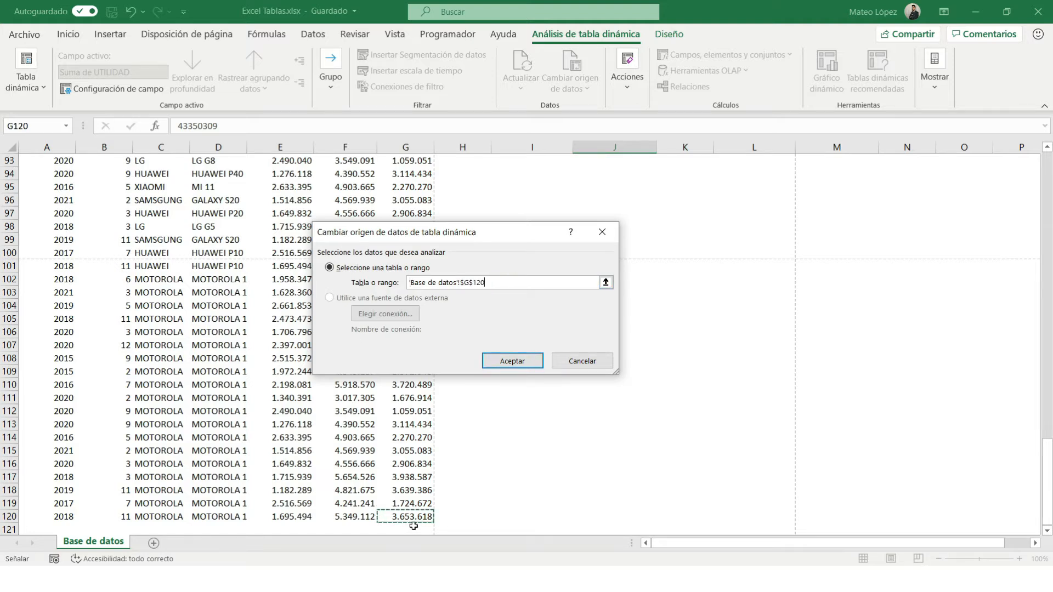
key("ctrl+shift+Left")
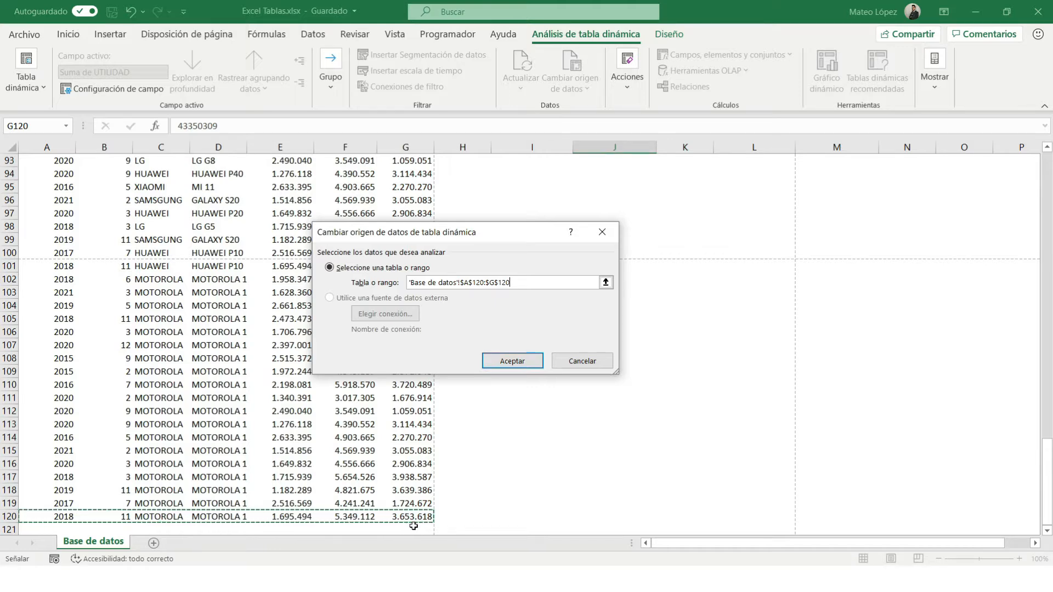
key("ctrl+shift+Up")
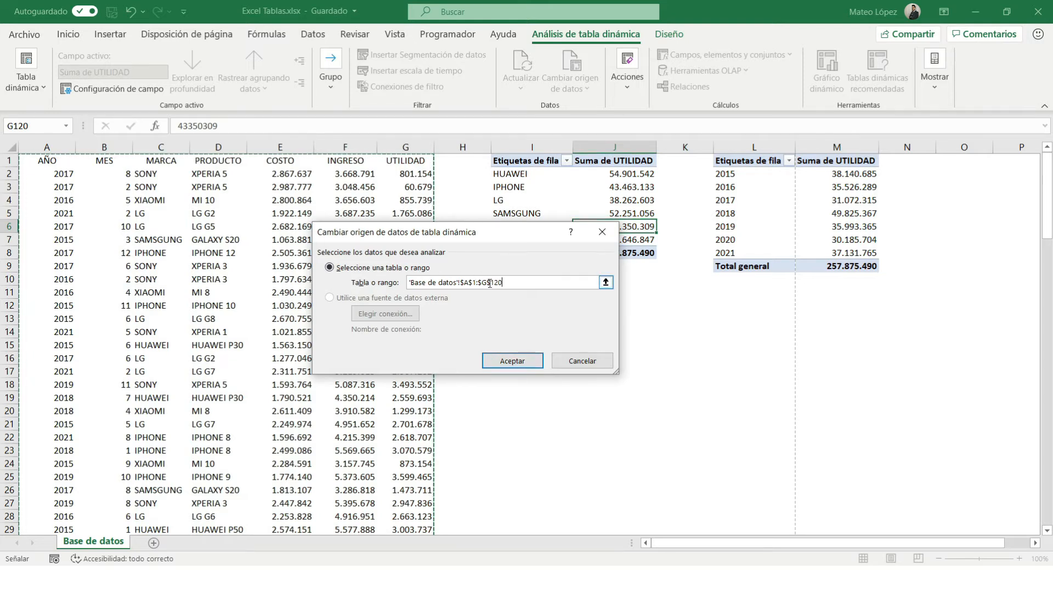
left_click(509, 359)
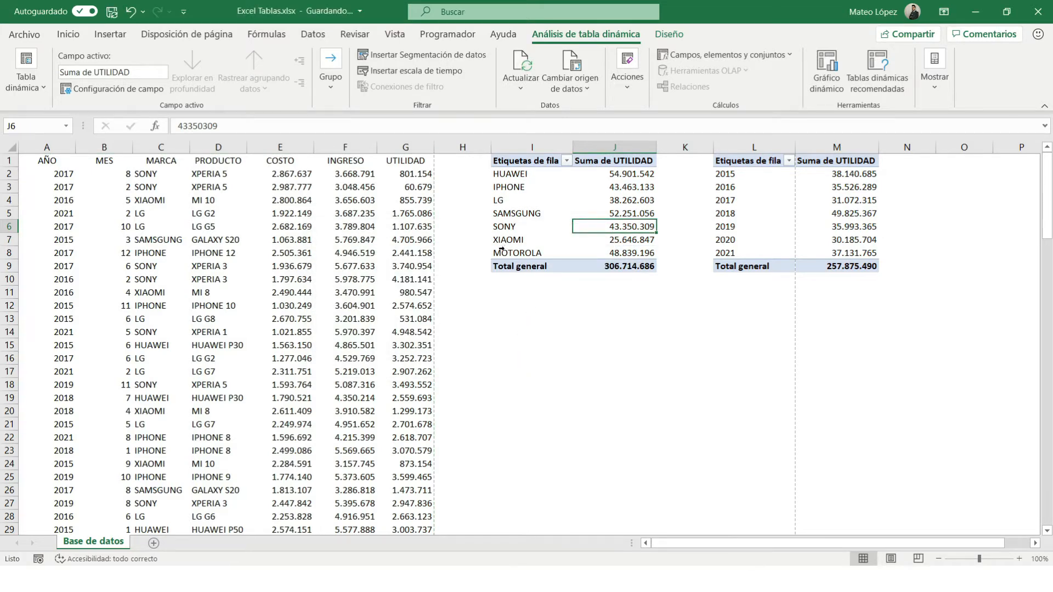
Check the MOTOROLA row in the brand pivot table and compare its grand total with the UTILIDAD column's sum.
left_click(501, 250)
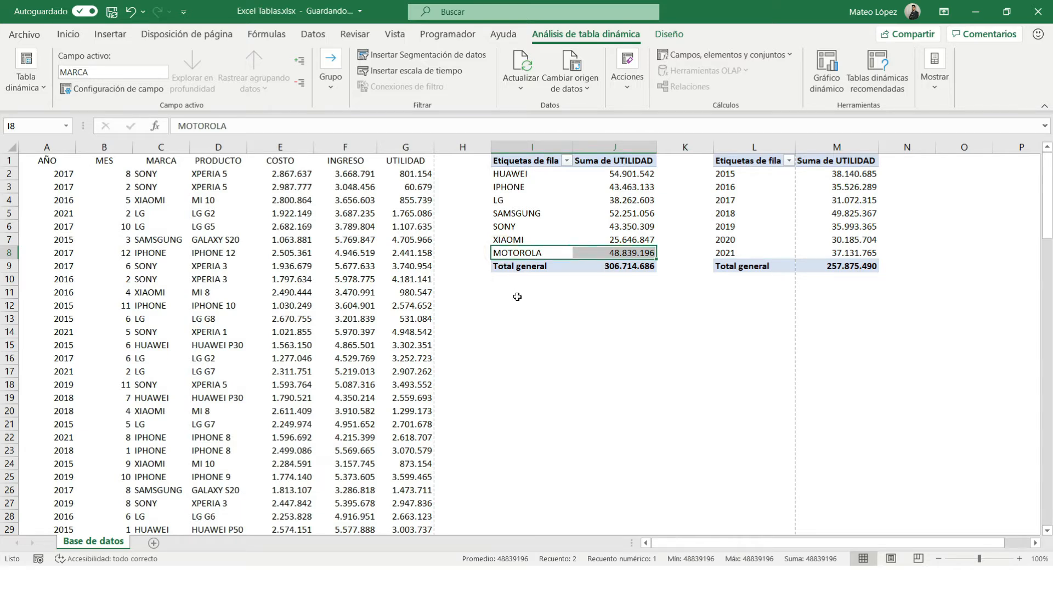
key("Right")
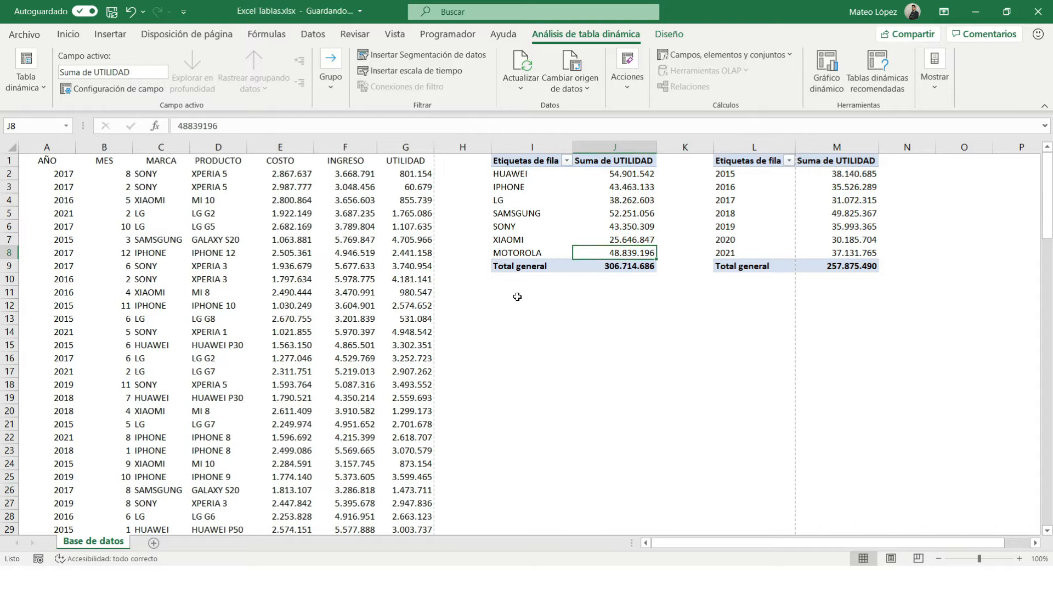
key("Down")
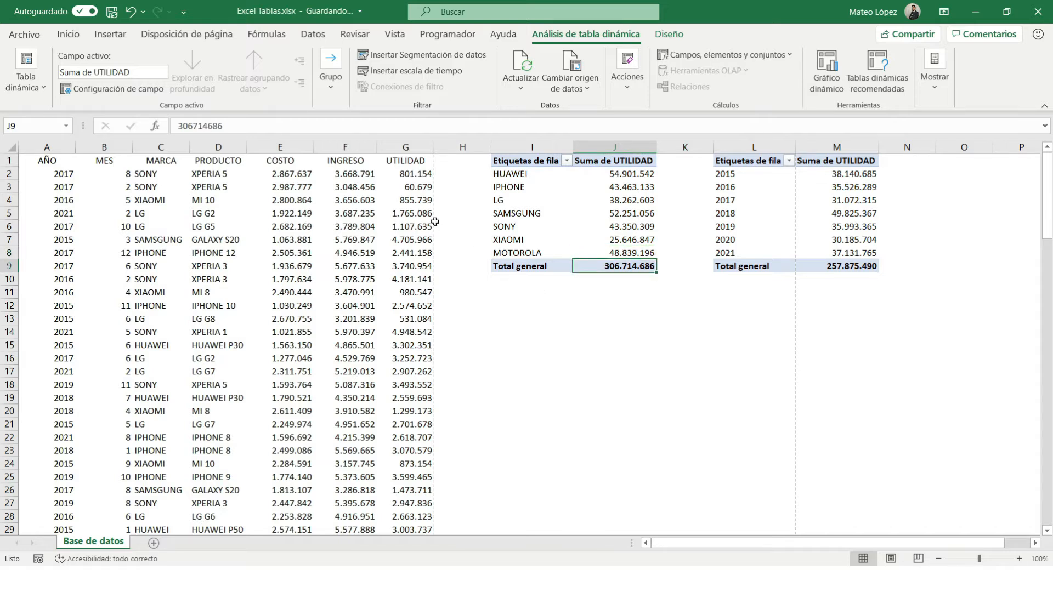
left_click(408, 147)
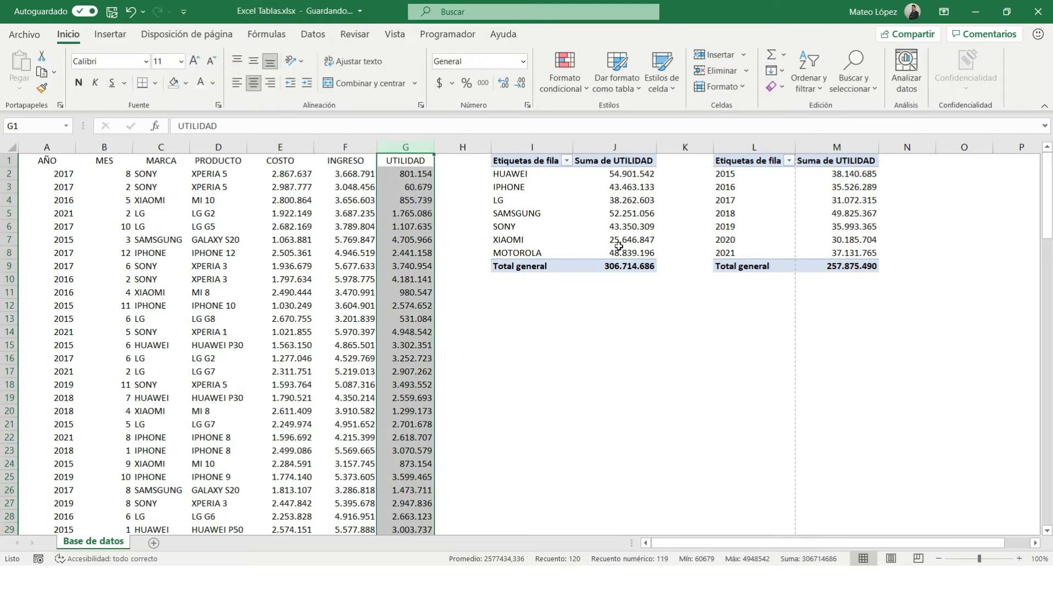
Compare the year pivot table's grand total with the brand pivot table's grand total.
left_click(744, 258)
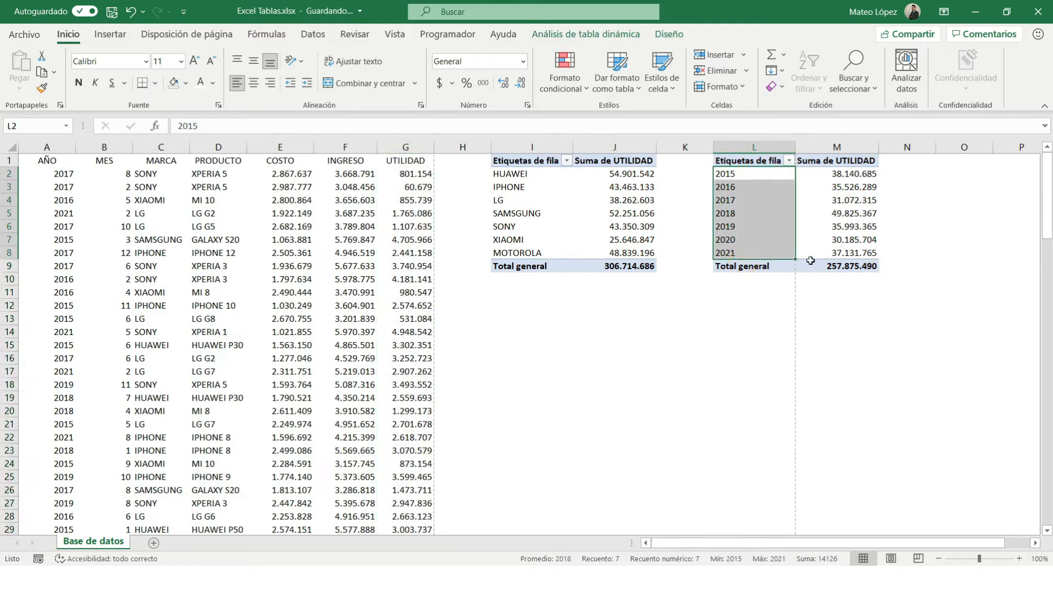
left_click(807, 229)
left_click(834, 266)
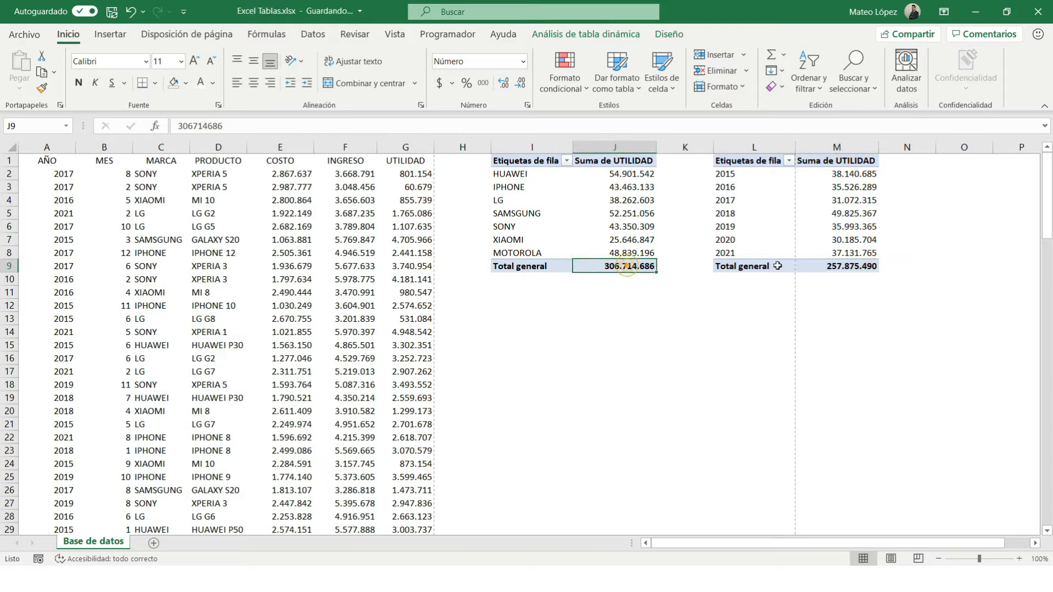
left_click(643, 267)
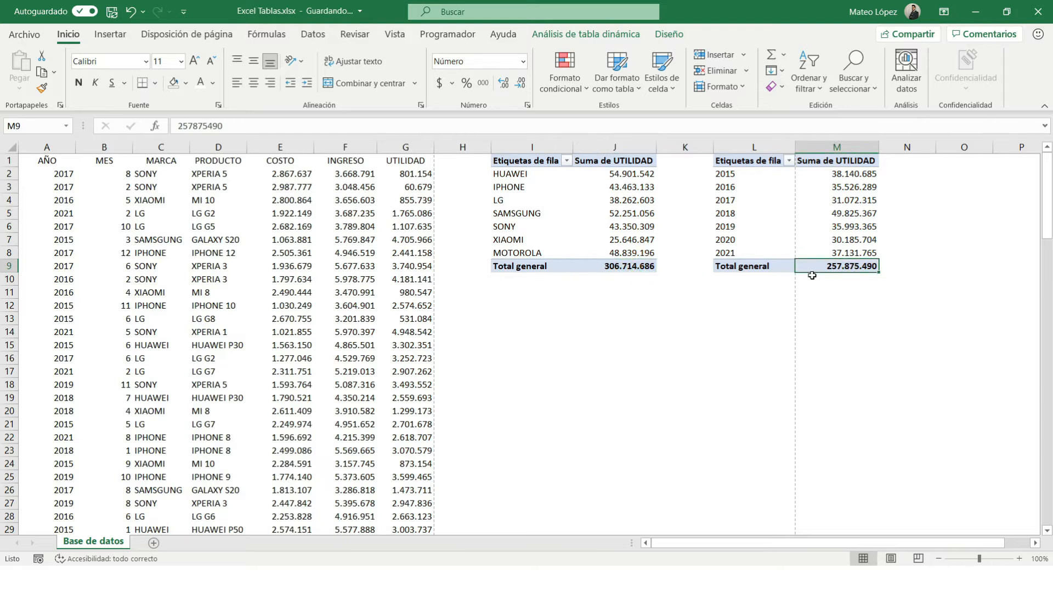
left_click(608, 268)
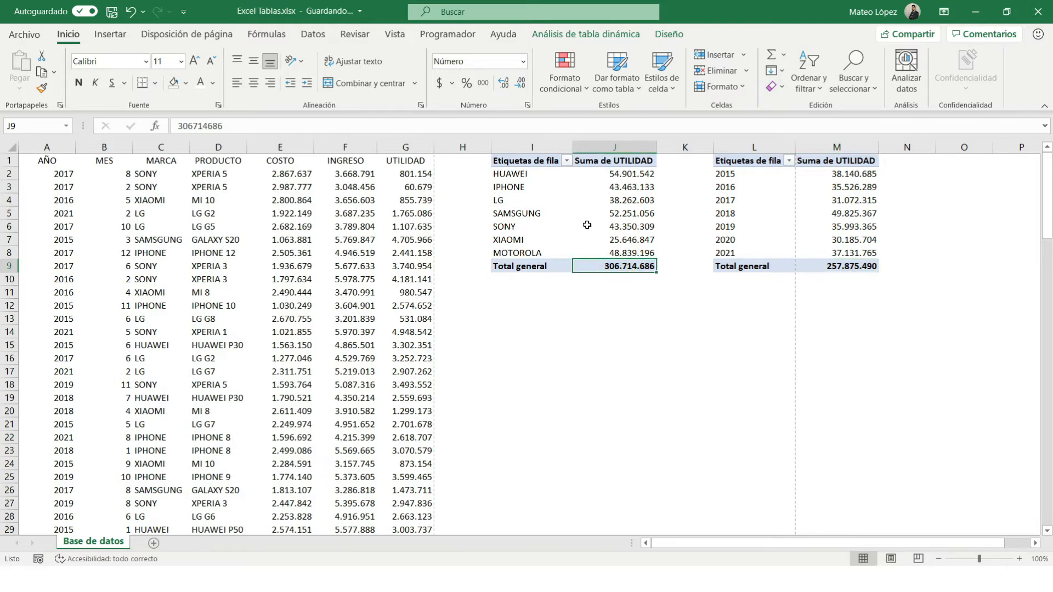
Change the year pivot table's source range to A1:G120 on the Base de datos sheet.
left_click(825, 215)
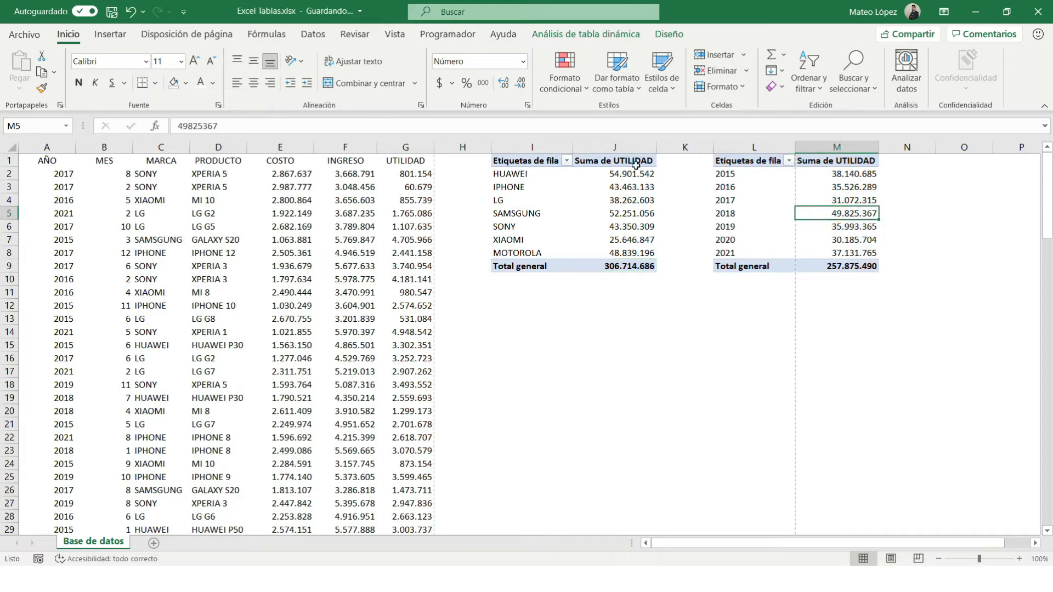
left_click(589, 35)
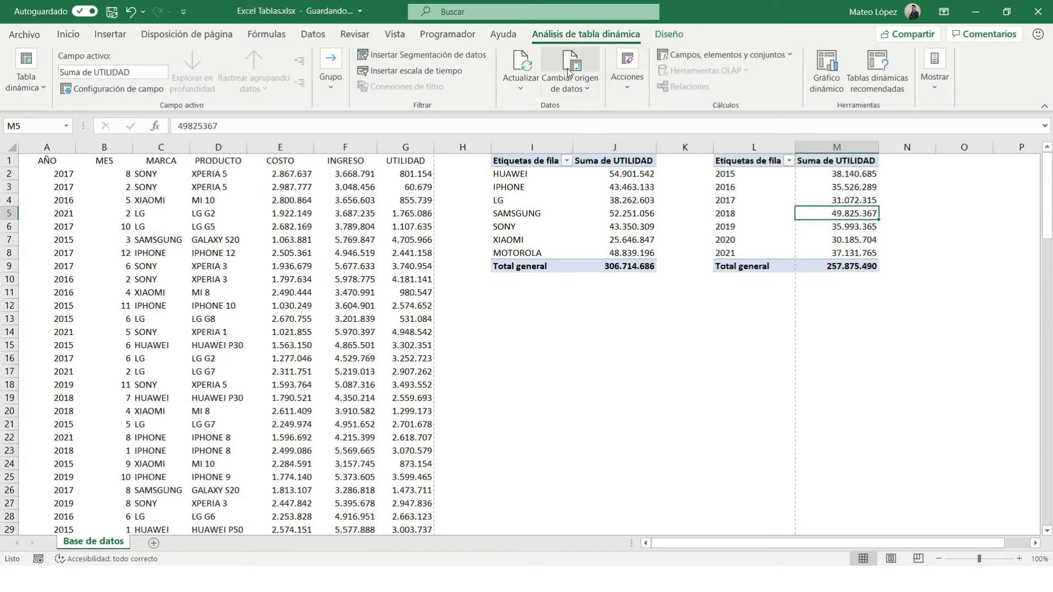
left_click(585, 63)
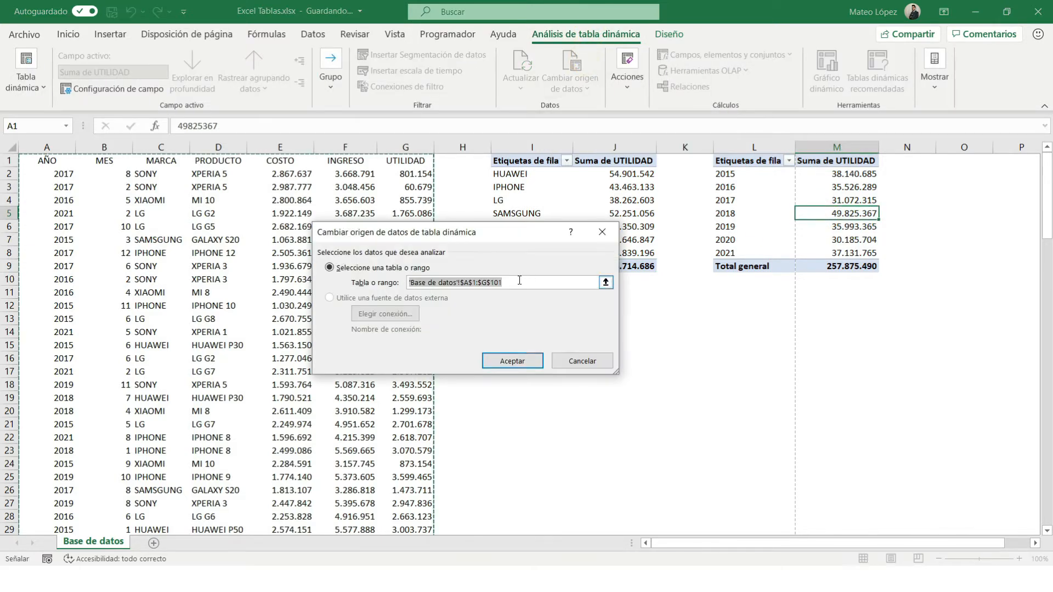
left_click(418, 281)
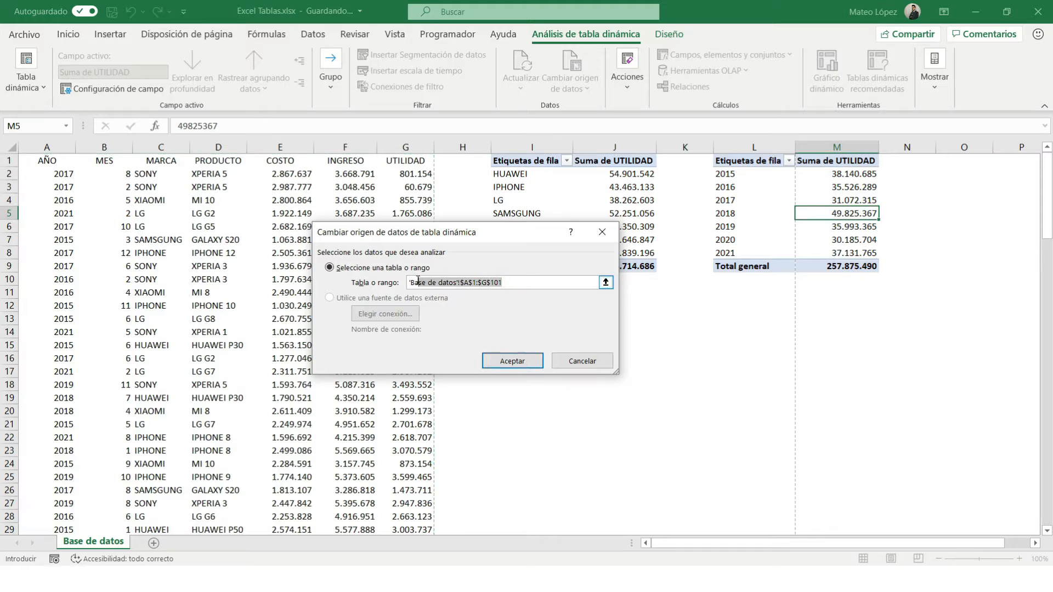
double_click(516, 282)
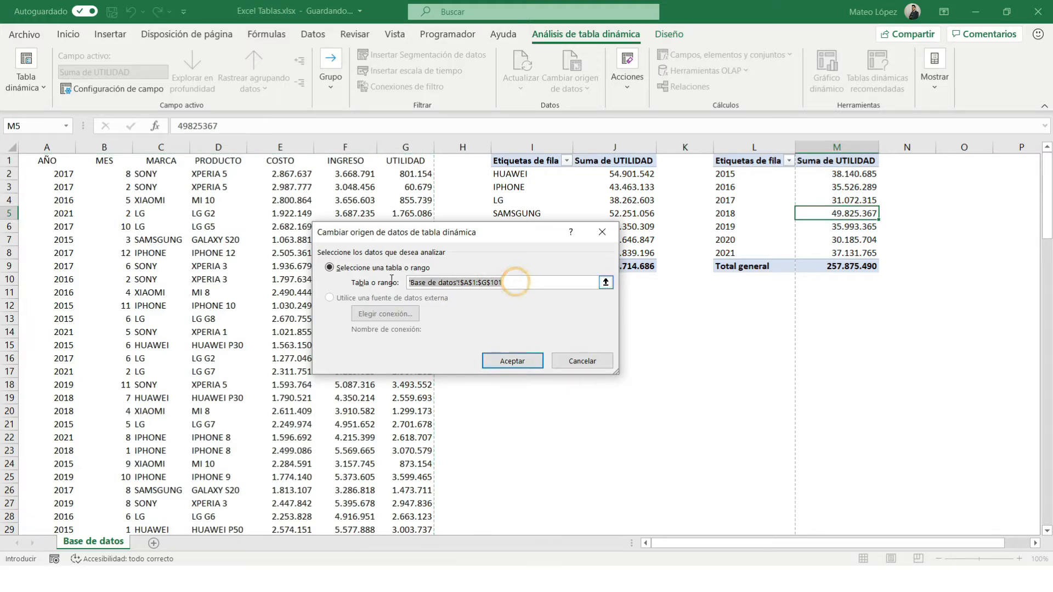
left_click(65, 160)
key("ctrl+shift+Right")
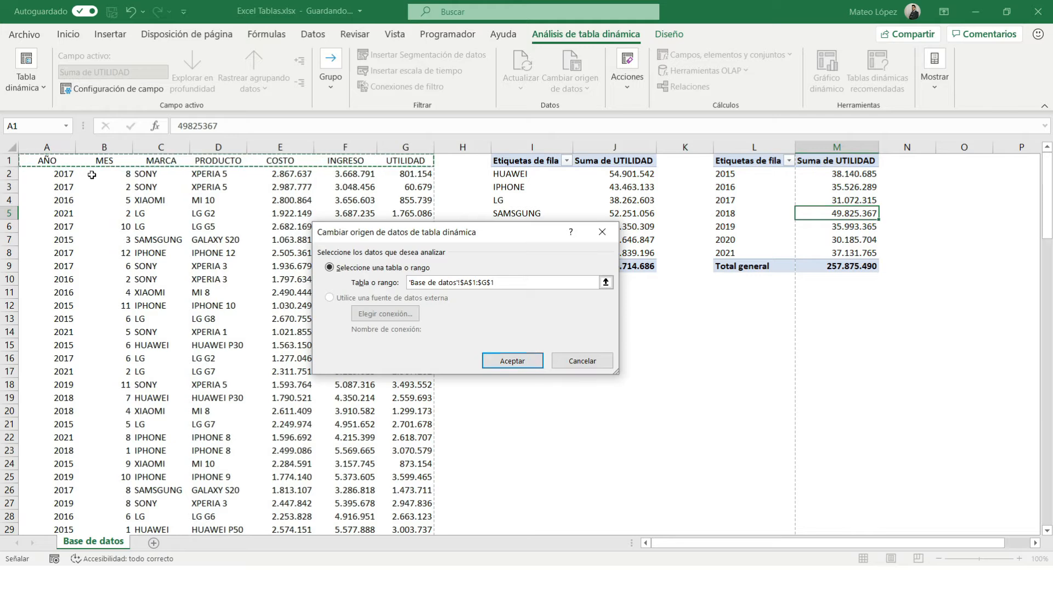
key("ctrl+shift+Down")
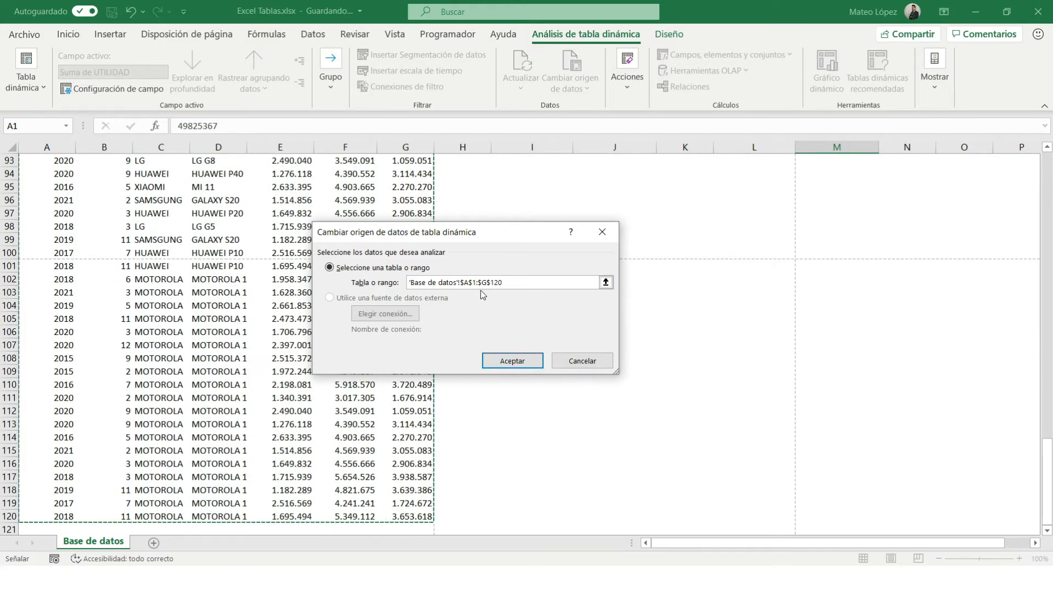
left_click(512, 362)
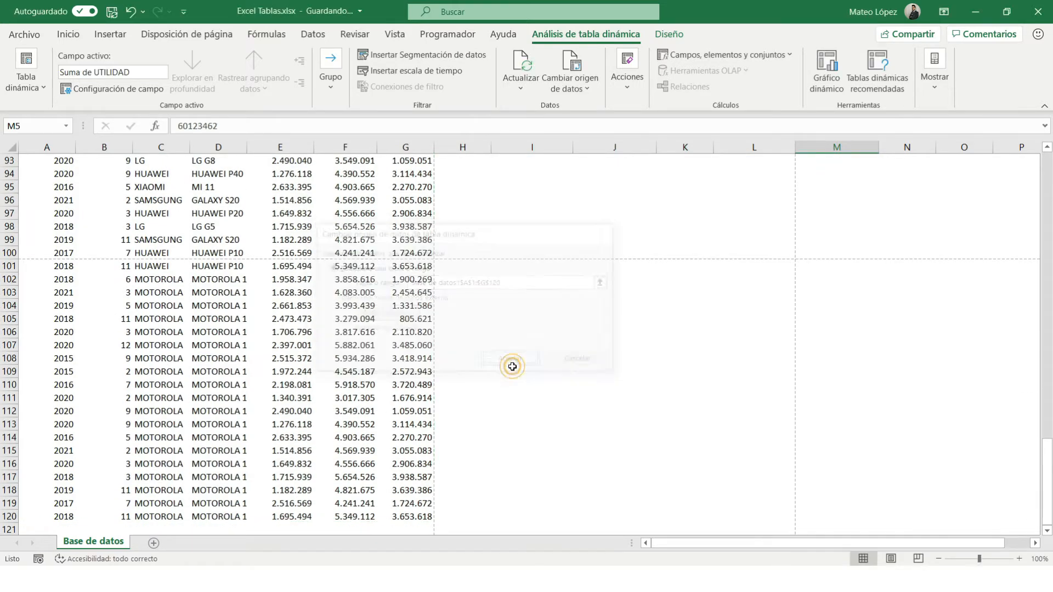
Check that the grand totals of the year and brand pivot tables match with the extended source range.
left_click_drag(1046, 483, 1047, 196)
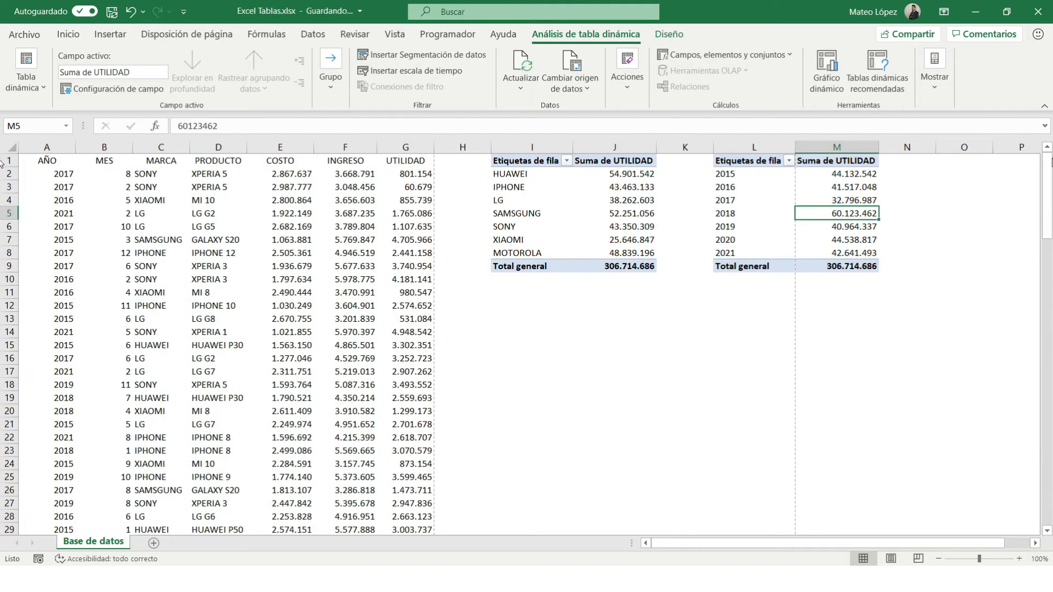
left_click(854, 269)
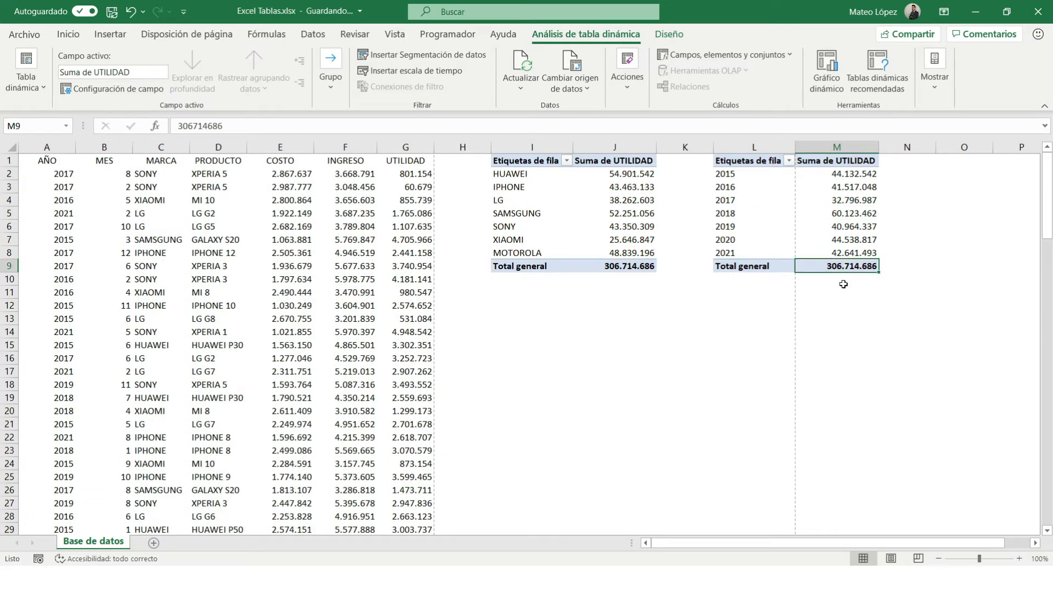
left_click(612, 269)
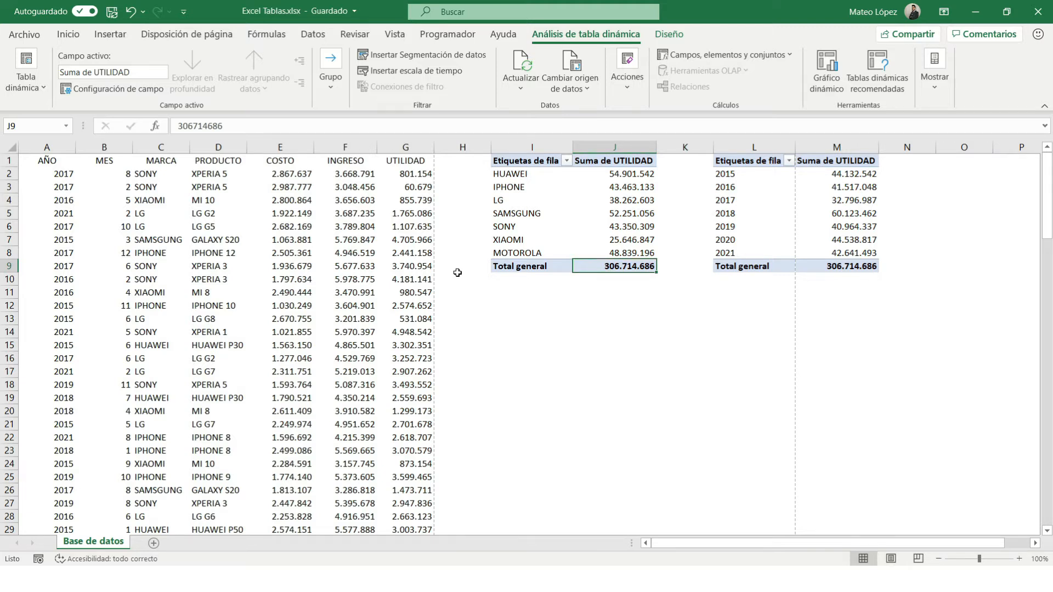
left_click(45, 160)
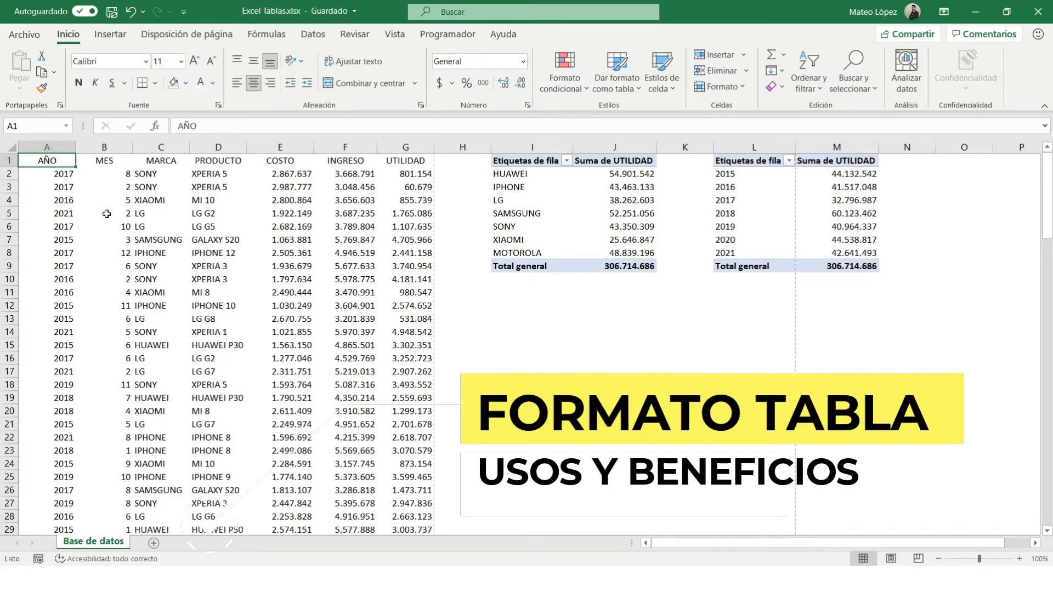
left_click(535, 179)
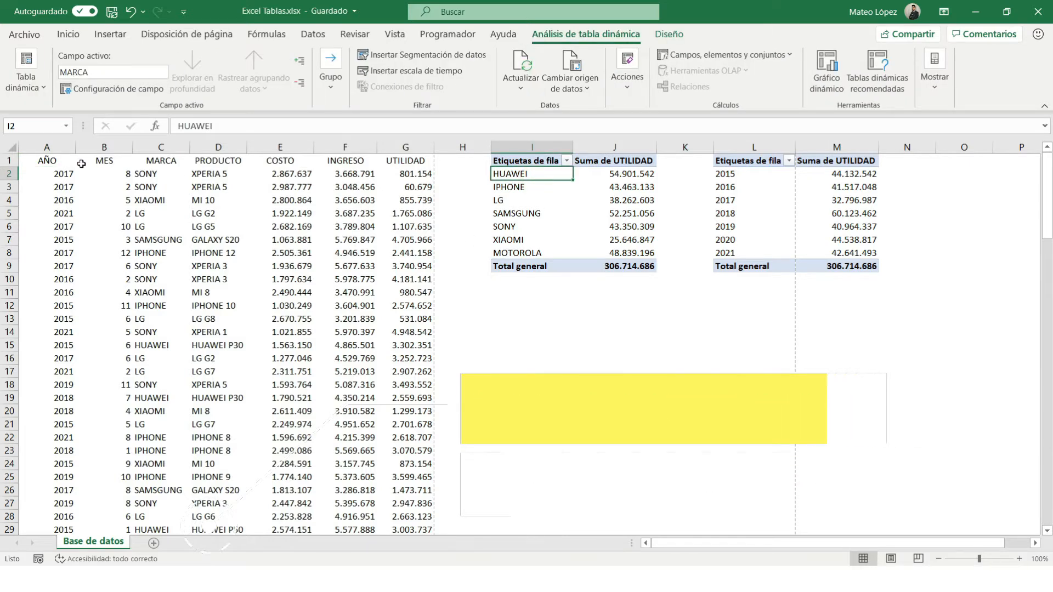
Add a blank worksheet to the workbook and return to the Base de datos sheet.
left_click(58, 161)
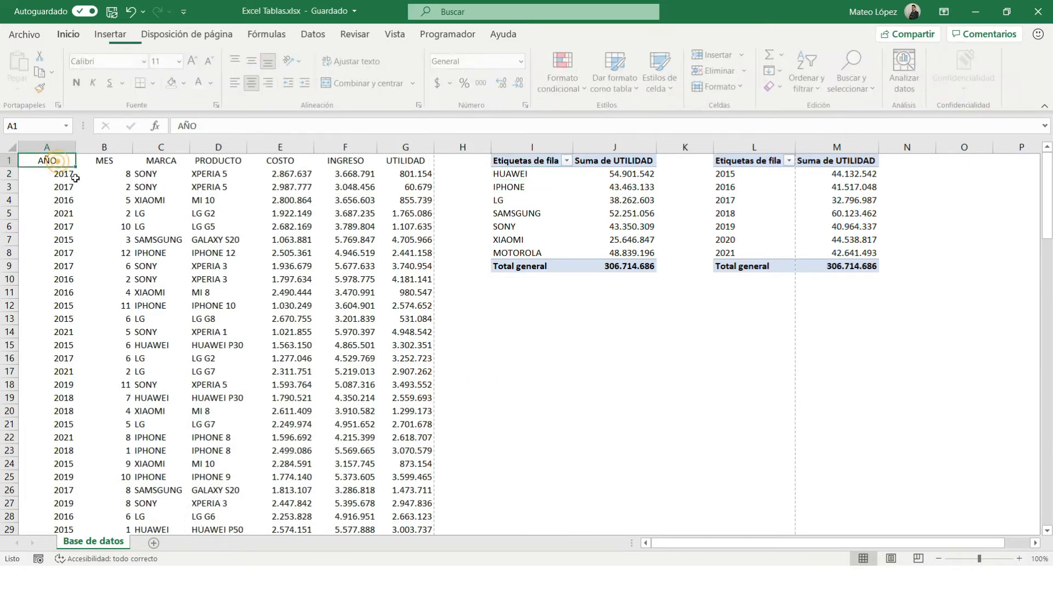
left_click(153, 543)
left_click(96, 542)
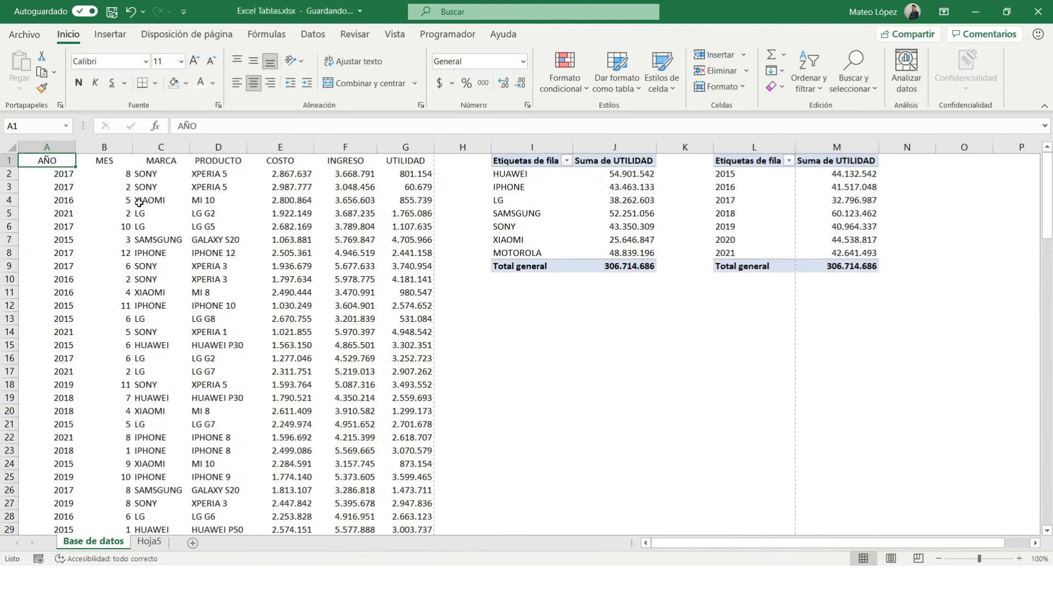
Copy the data range A1:G120 from the Base de datos sheet and paste it at cell A1 of the new sheet.
key("shift+Right")
key("shift+Right")
key("shift+Right")
key("shift+Right")
key("shift+Right")
key("shift+Right")
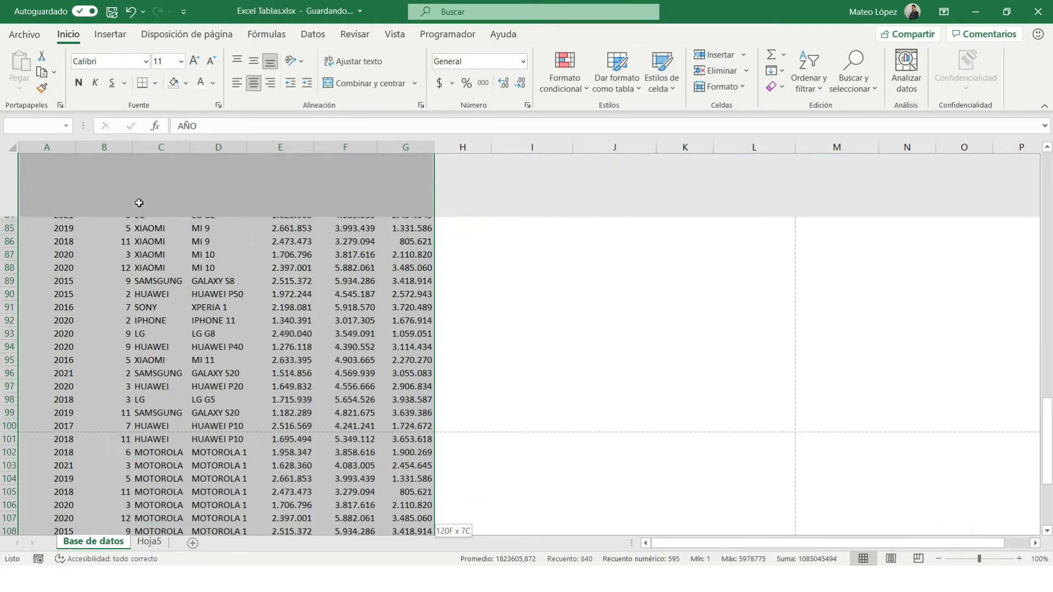
key("ctrl+shift+Down")
key("ctrl+c")
key("ctrl+Page_Down")
key("ctrl+v")
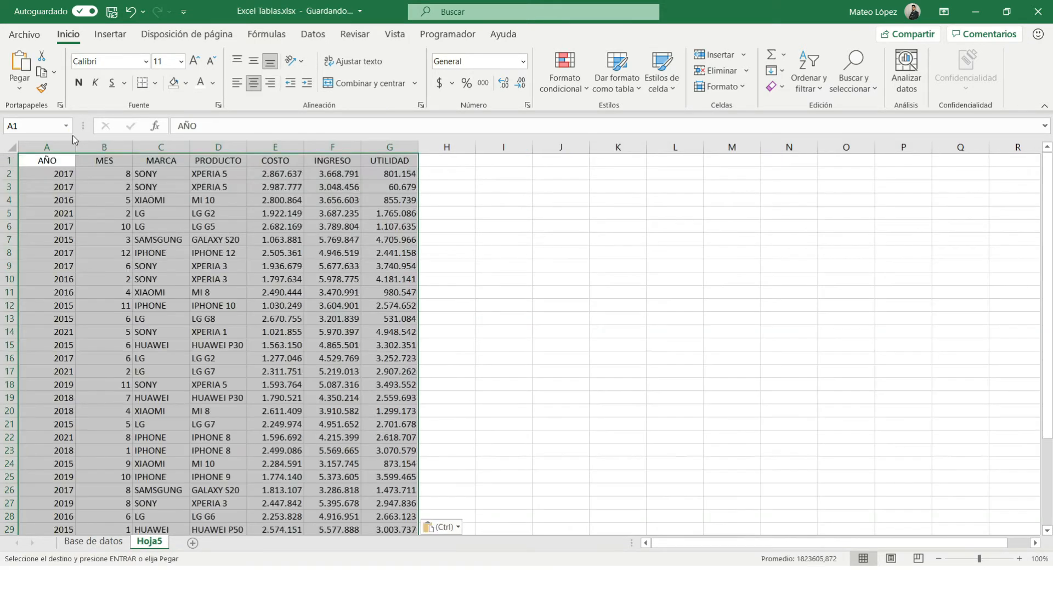
left_click(144, 257)
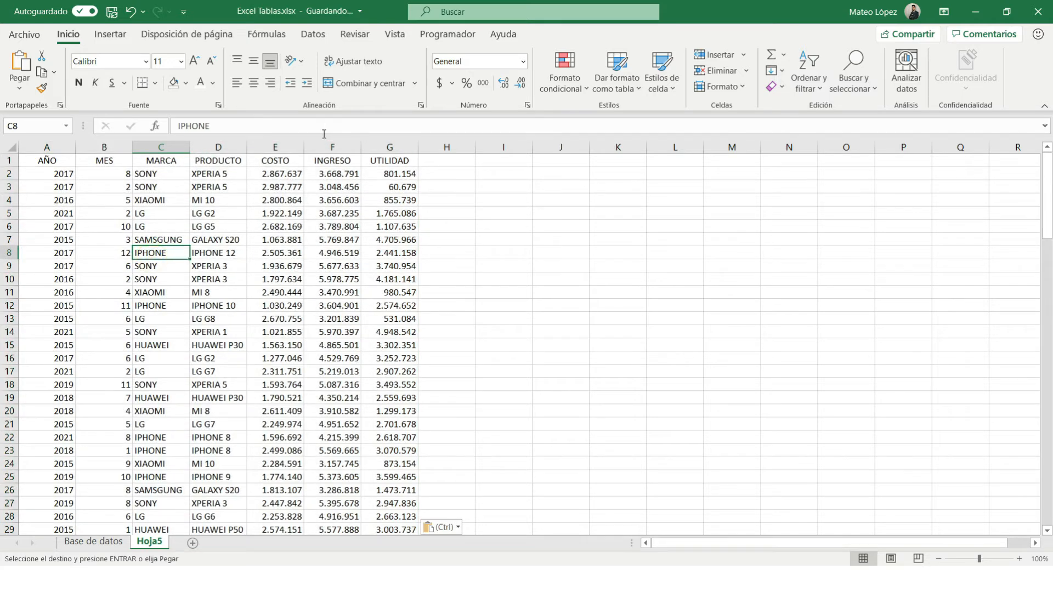
Convert the copied data range A1:G120 on Hoja5 into a table with headers.
left_click(66, 160)
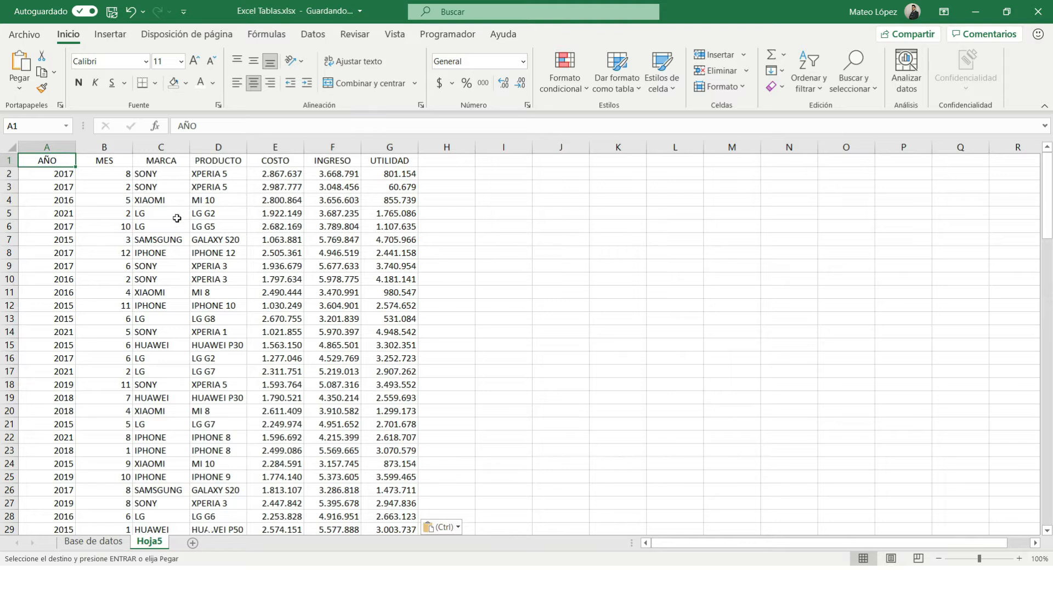
left_click(143, 185)
left_click(116, 162)
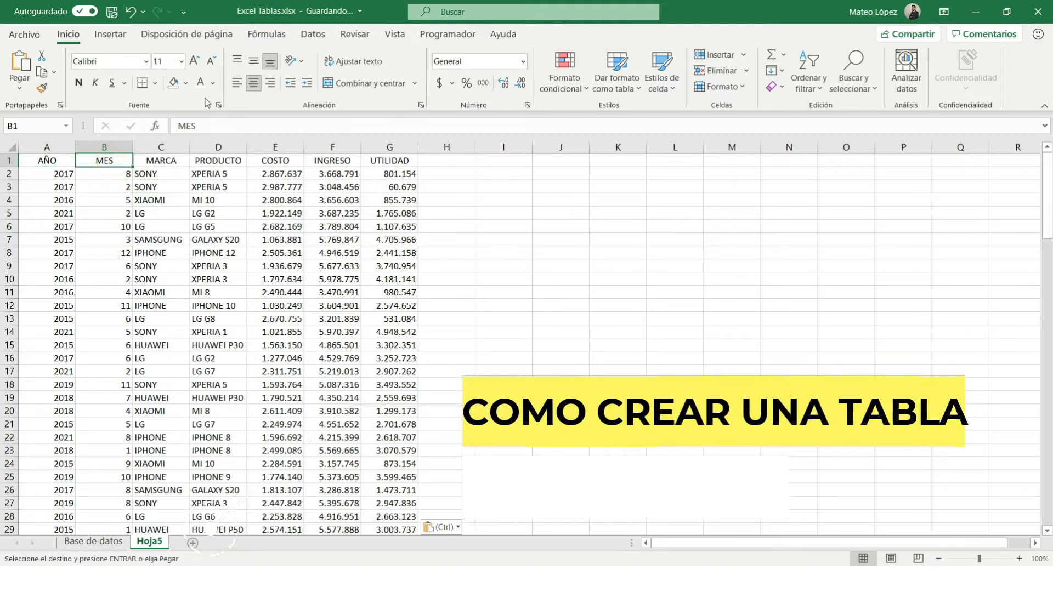
left_click(115, 38)
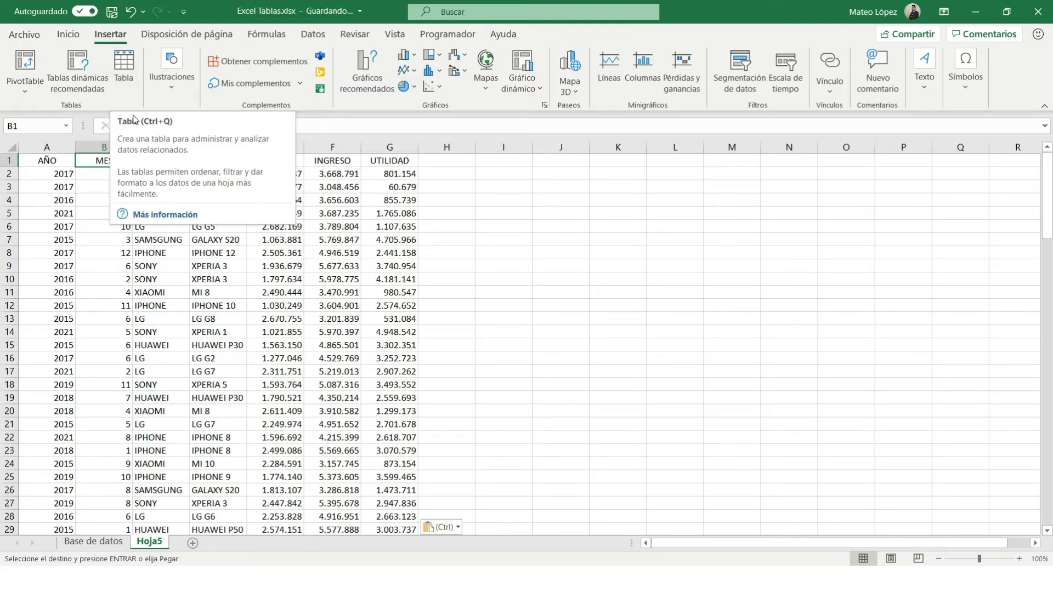
left_click(108, 224)
left_click(226, 210)
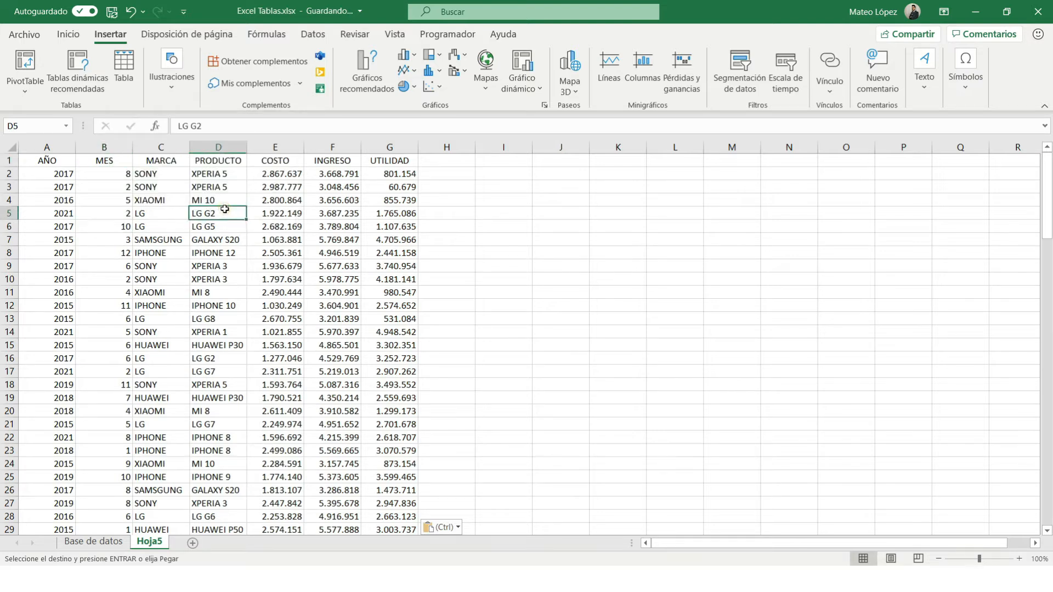
left_click(165, 197)
left_click(108, 199)
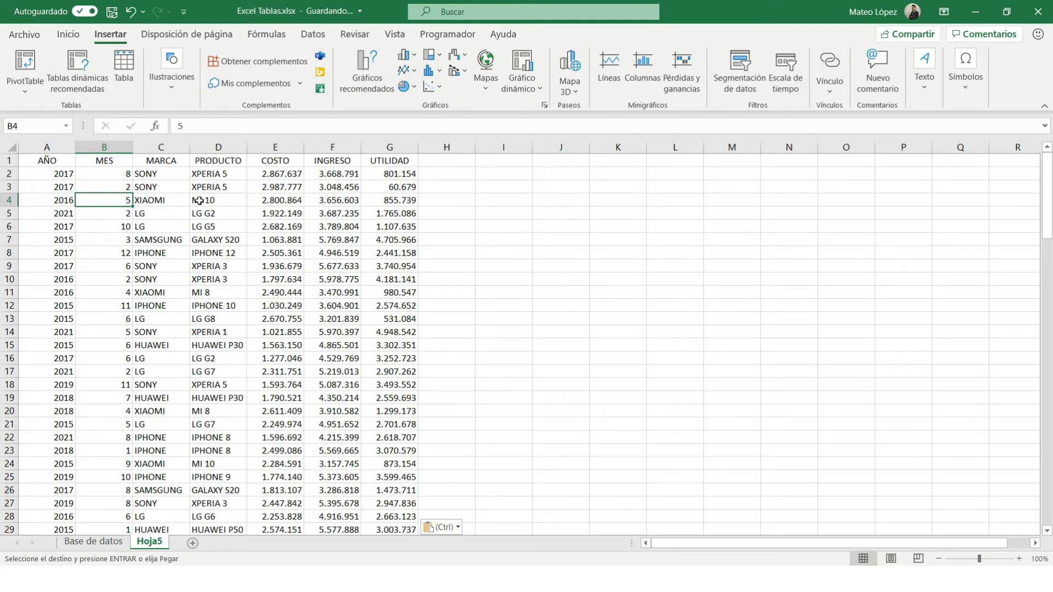
key("ctrl+t")
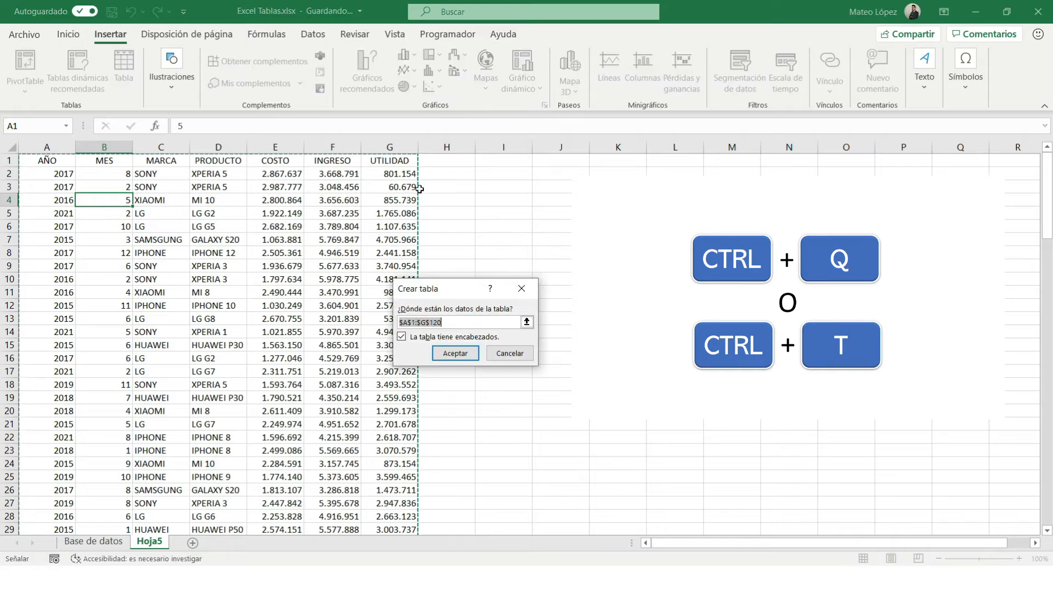
left_click_drag(1048, 216, 1049, 515)
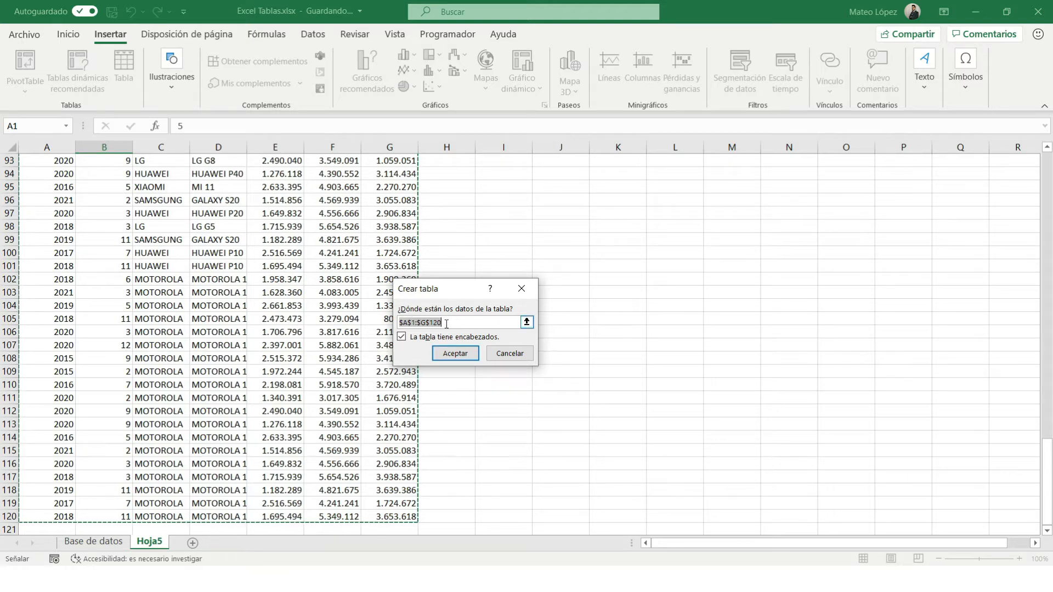
left_click(455, 354)
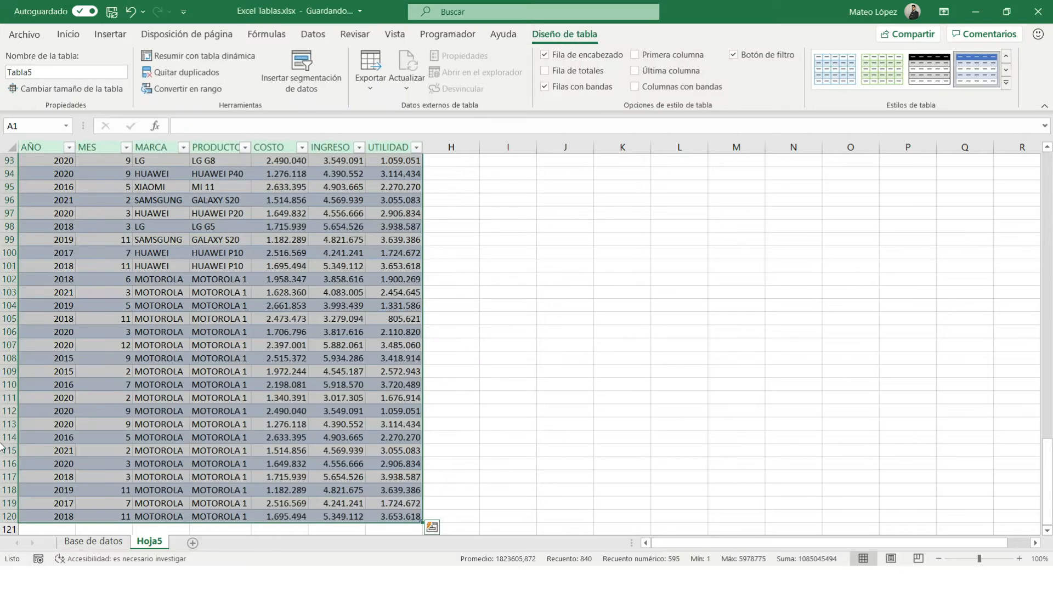
Examine the table's header row and default formatting, and compare the available table design options with cells inside and outside the table selected.
left_click_drag(1050, 442, 1038, 143)
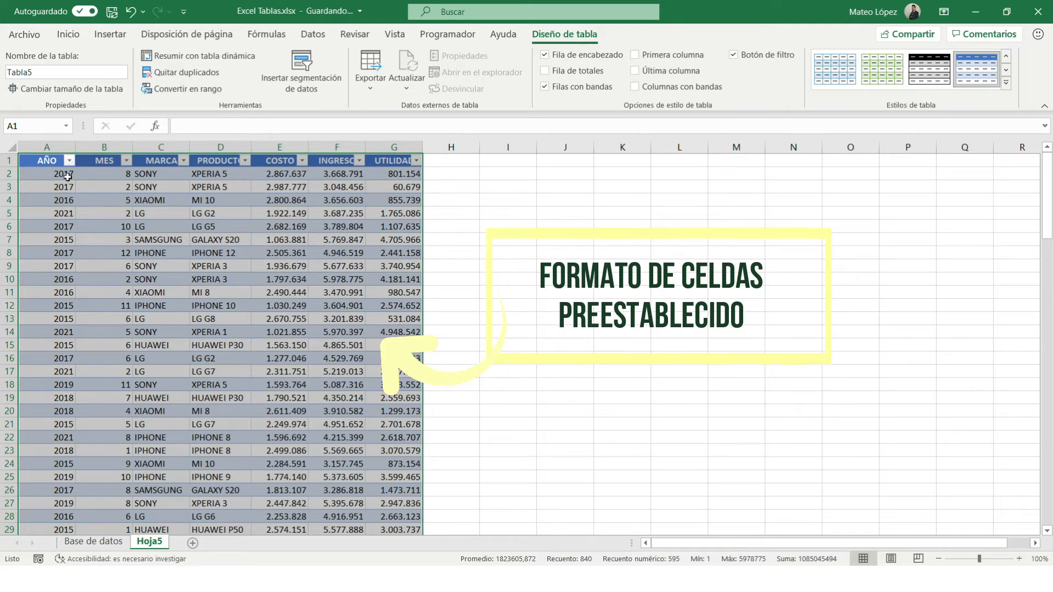
left_click(52, 161)
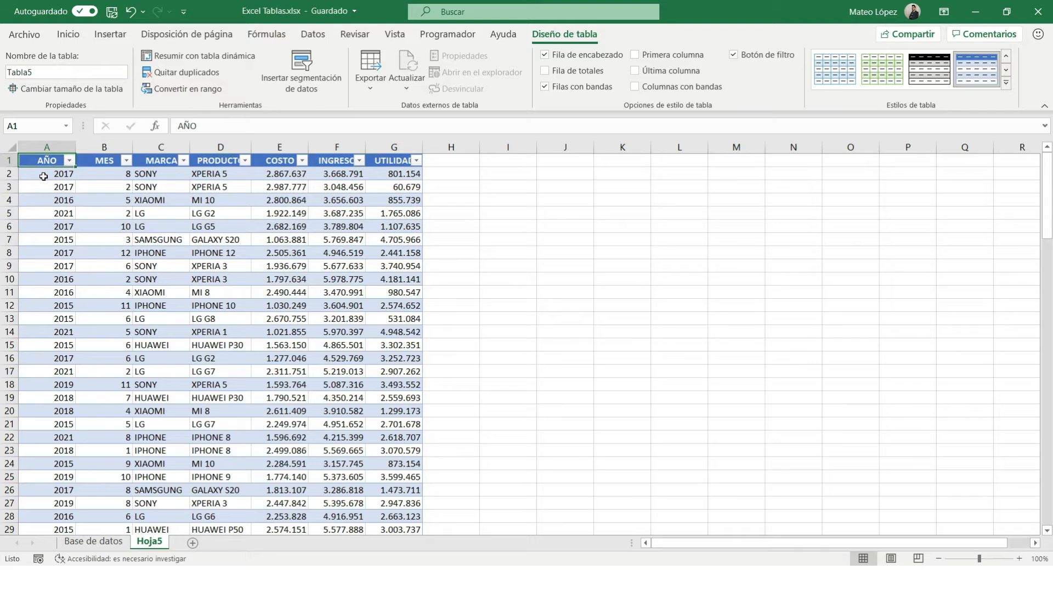
left_click(219, 162)
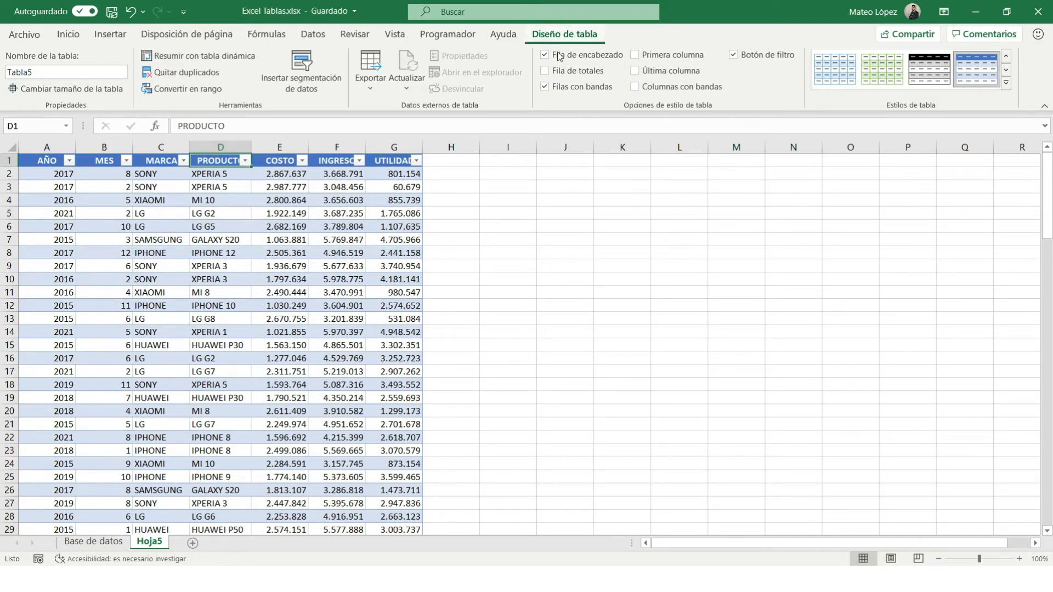
left_click(558, 201)
left_click(617, 212)
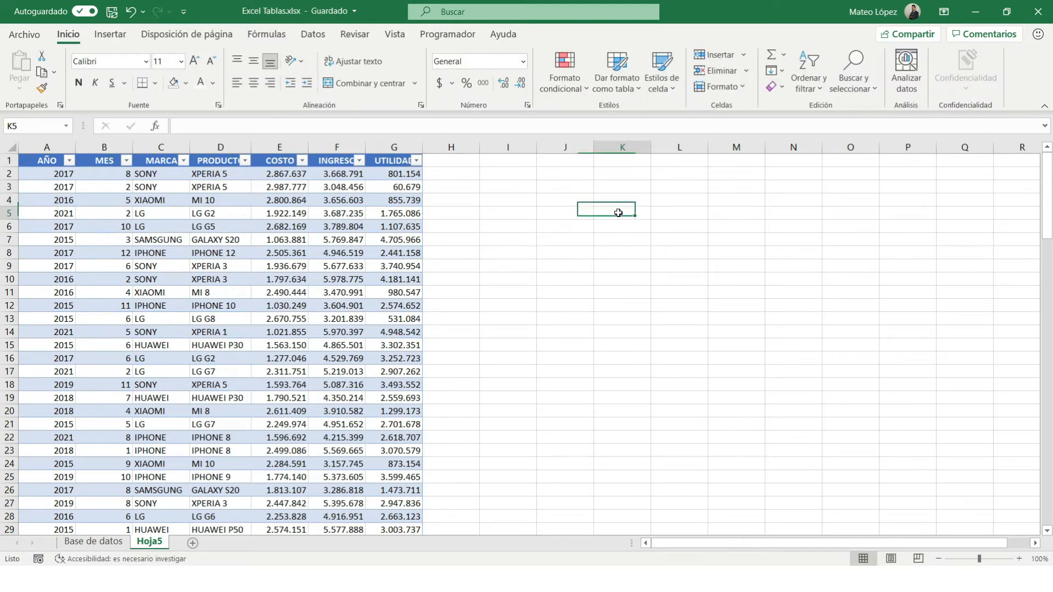
left_click(564, 215)
left_click(560, 200)
left_click(562, 174)
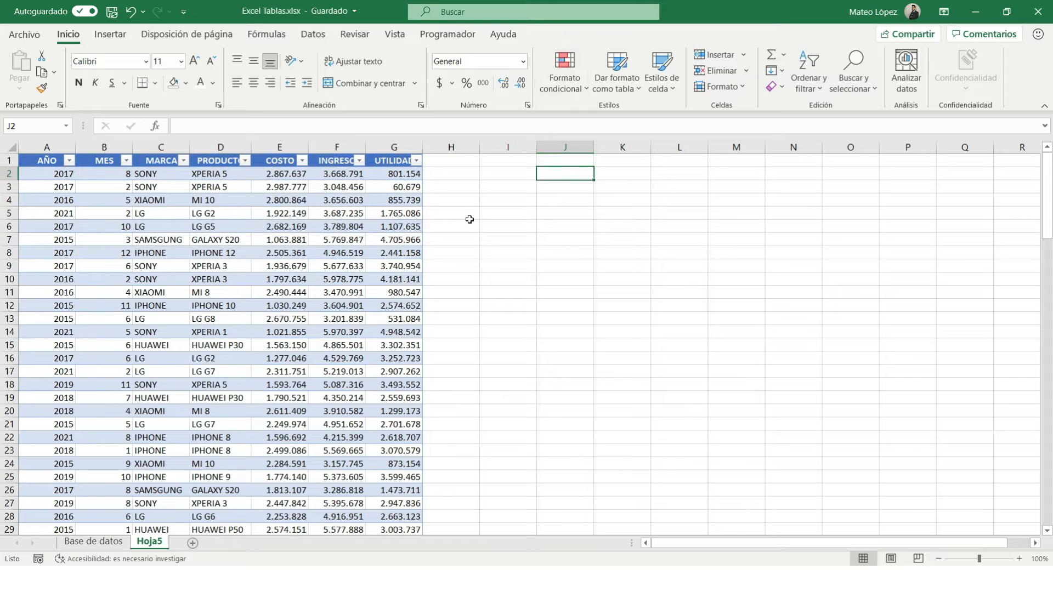
left_click(292, 227)
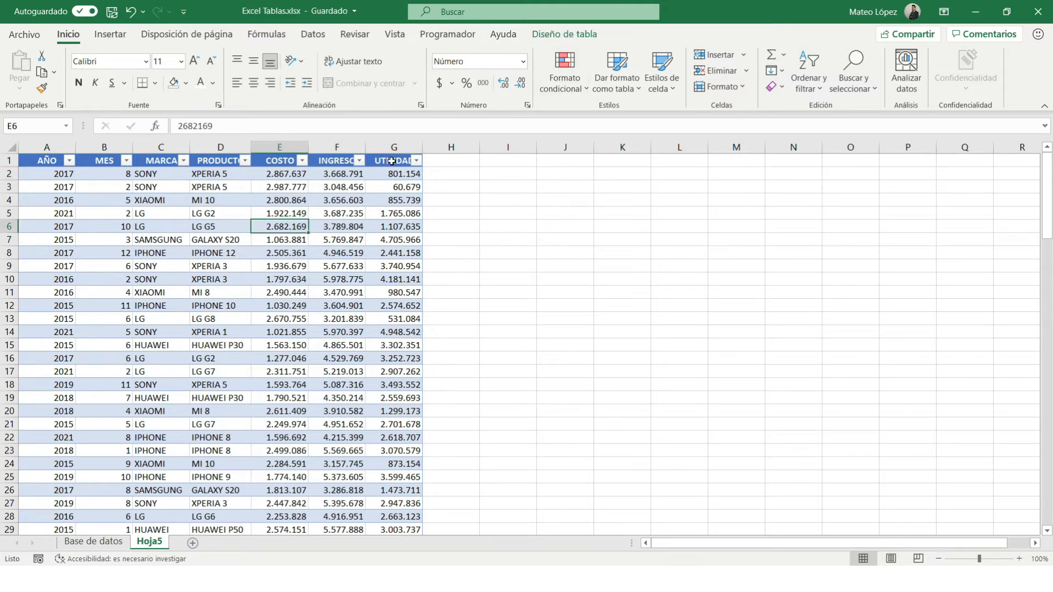
left_click(125, 236)
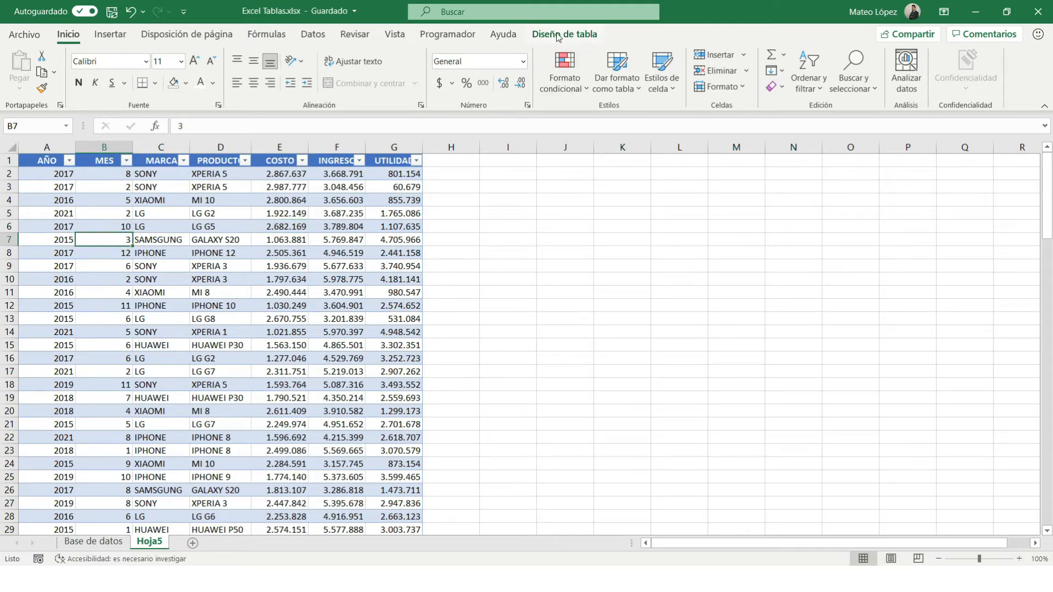
Turn off the table's banded rows and apply the blue Medio style with a solid header and plain white rows.
left_click(580, 33)
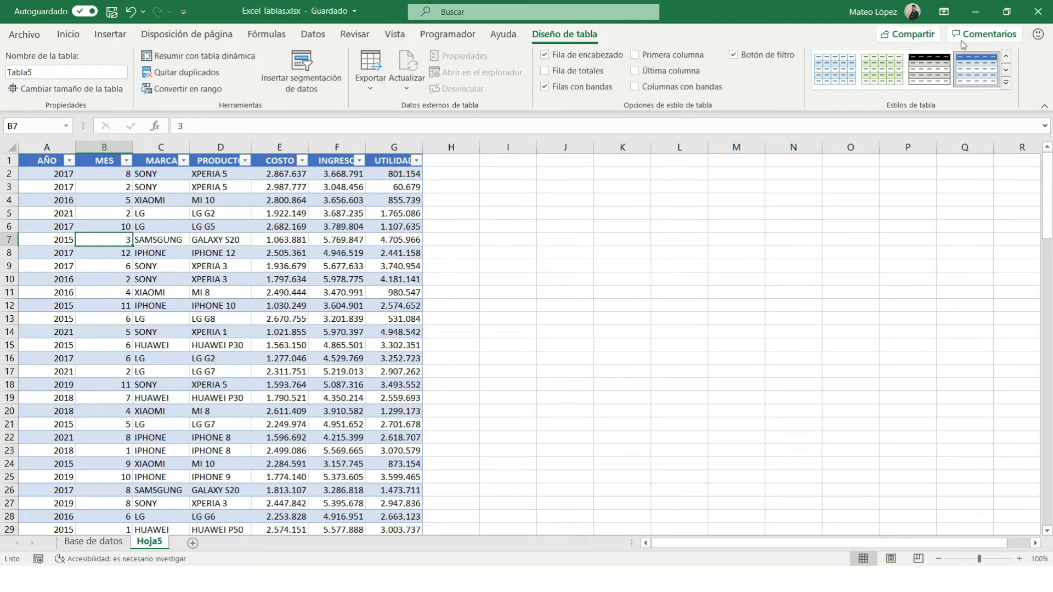
left_click(556, 88)
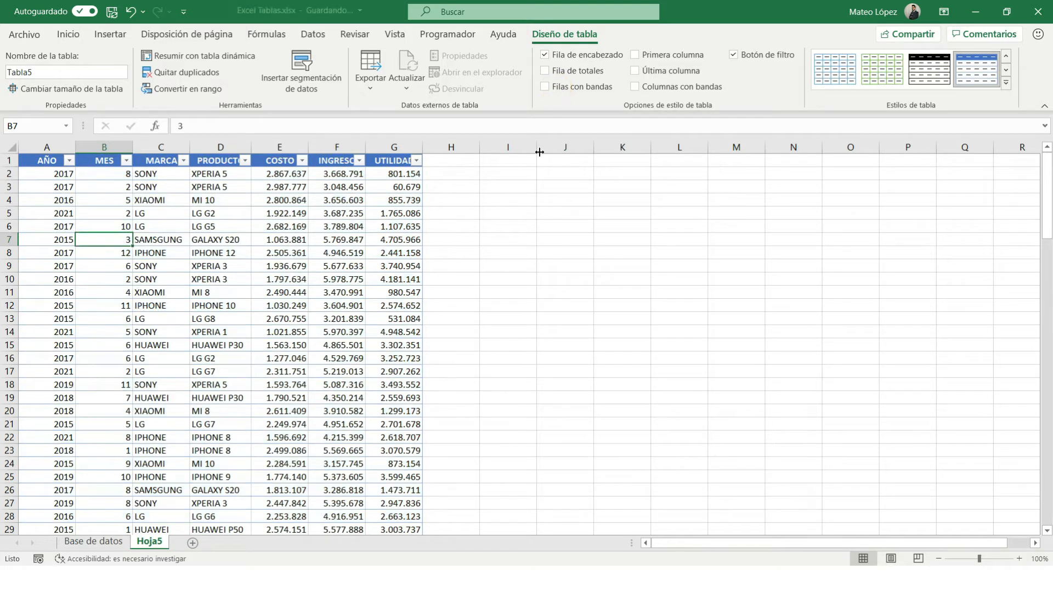
left_click(1006, 83)
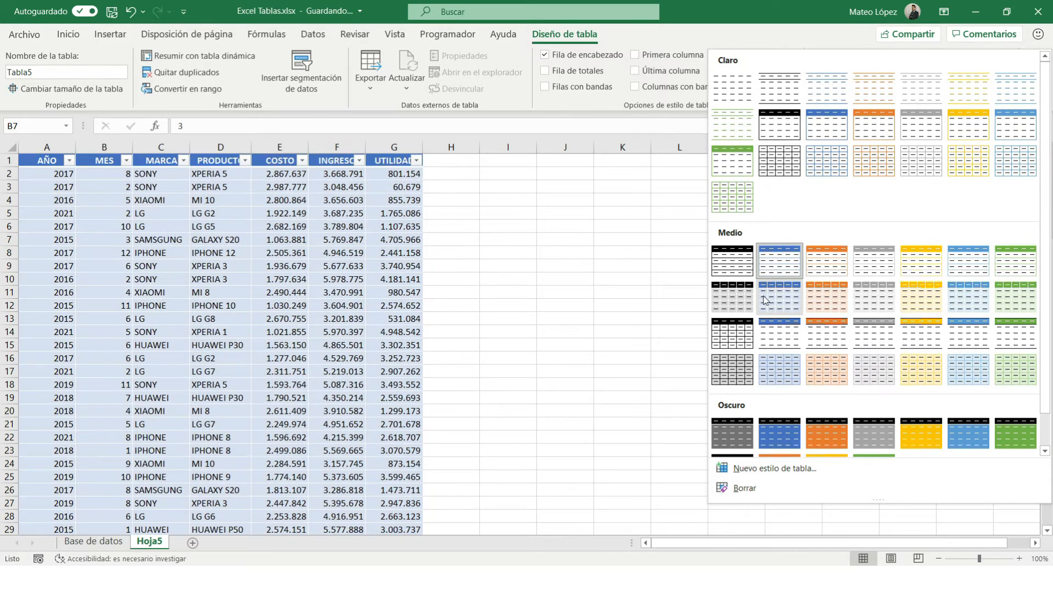
left_click(775, 339)
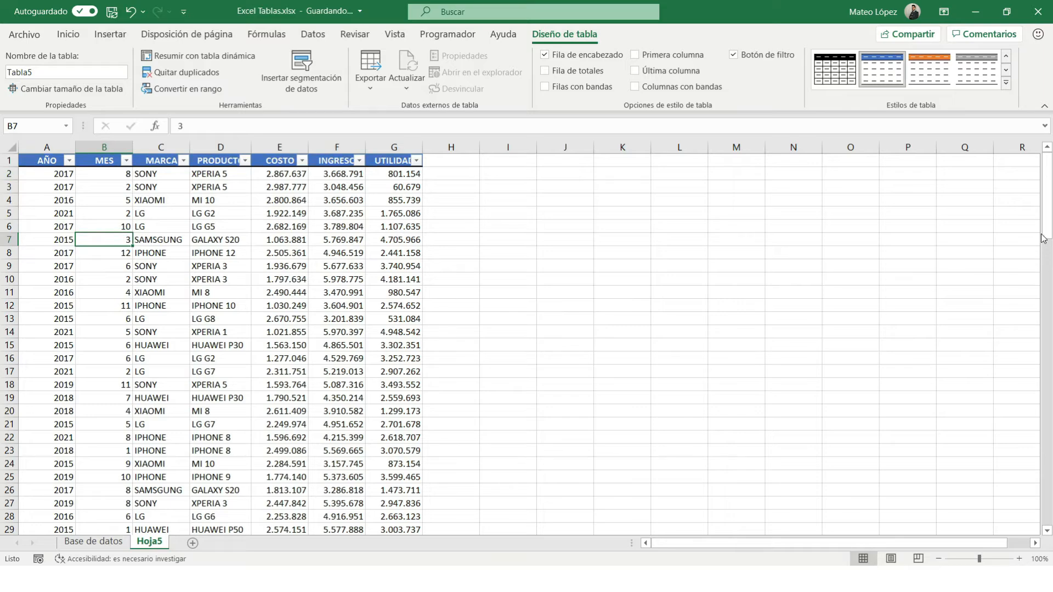
Examine the last table row, row 120, and its closing bottom border against the empty rows below.
left_click_drag(1045, 240, 1048, 519)
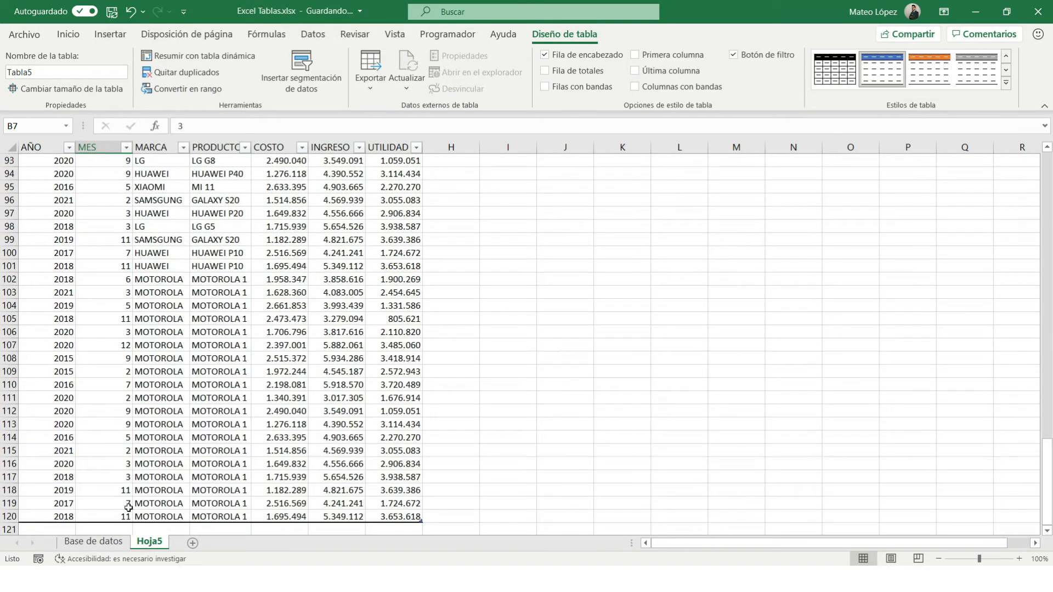
left_click_drag(52, 516, 388, 519)
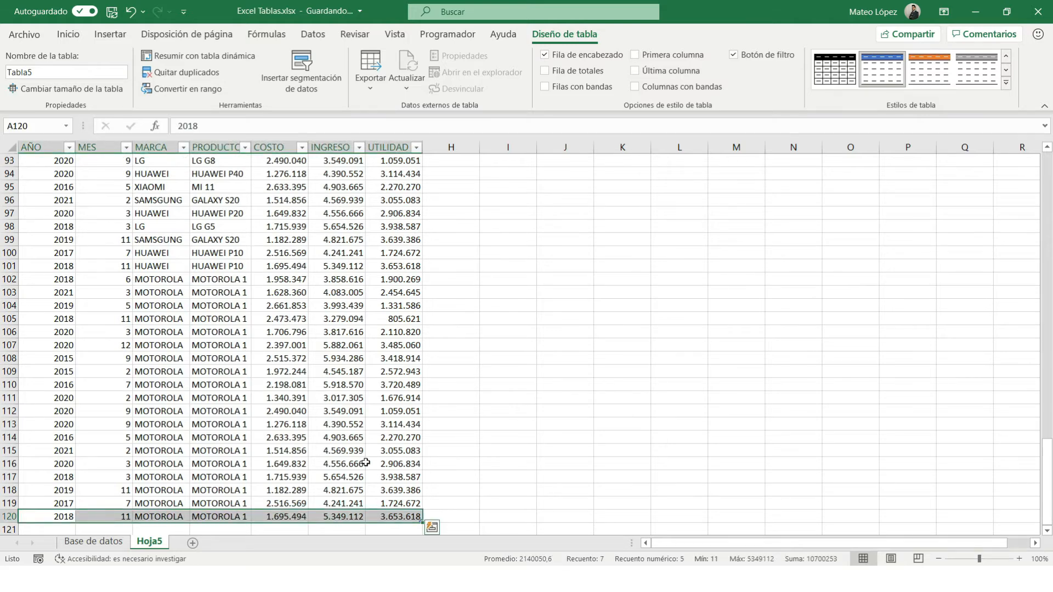
scroll(220, 451, "down", 2)
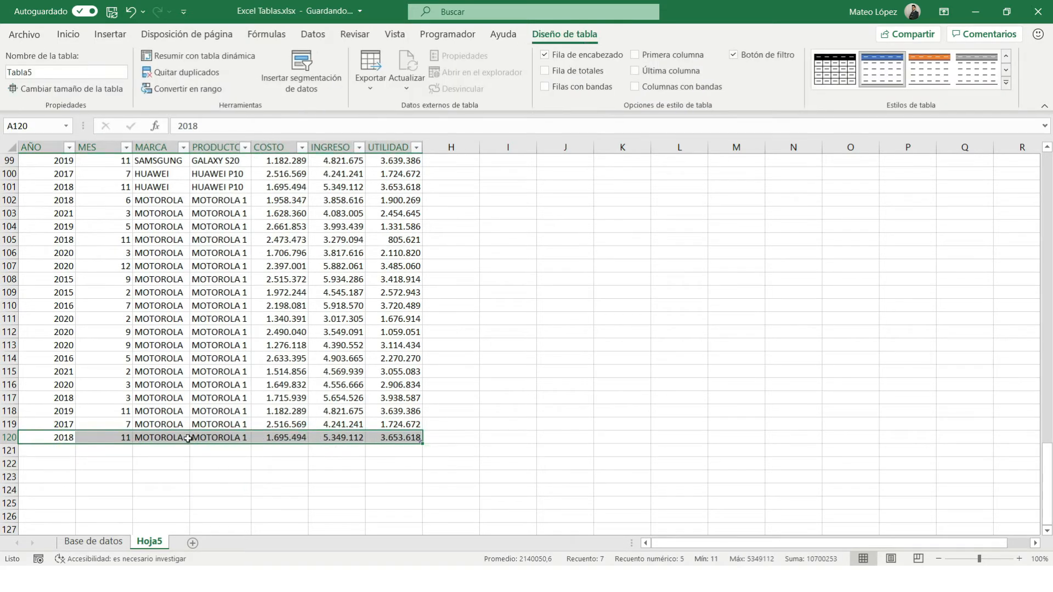
left_click_drag(1048, 507, 1048, 461)
left_click_drag(1052, 412, 1051, 476)
left_click(280, 451)
left_click_drag(44, 437, 395, 437)
left_click(349, 450)
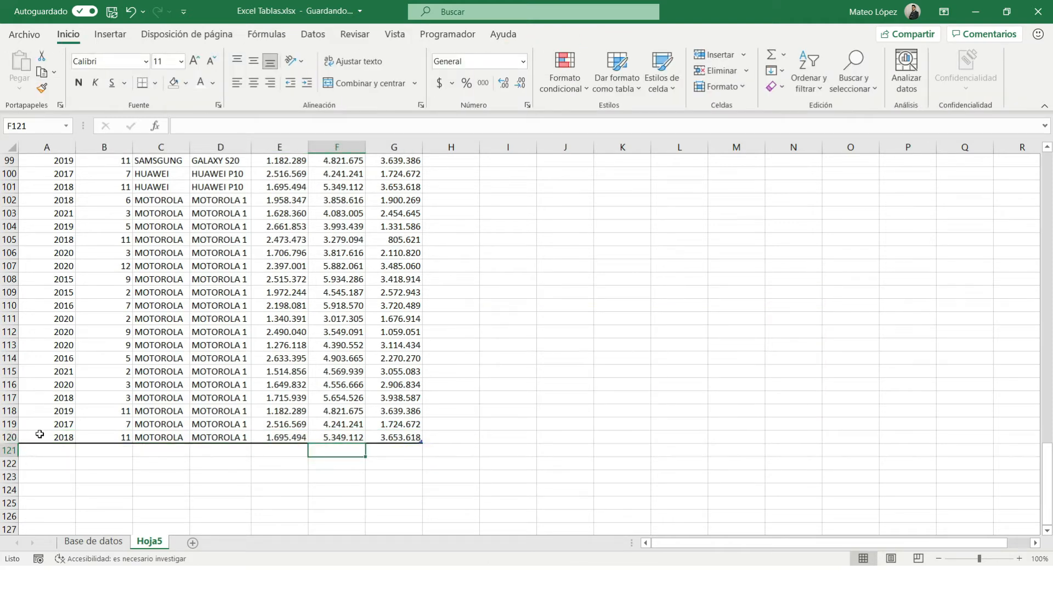
left_click_drag(40, 438, 417, 437)
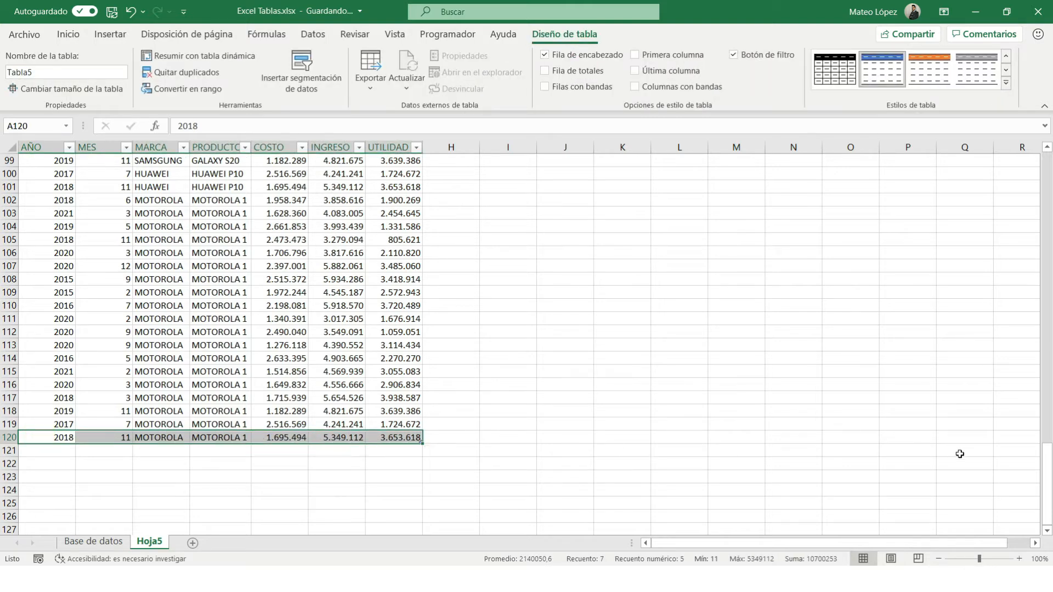
Delete the UTILIDAD column from the table on Hoja5.
left_click_drag(1049, 470, 1049, 175)
left_click(400, 147)
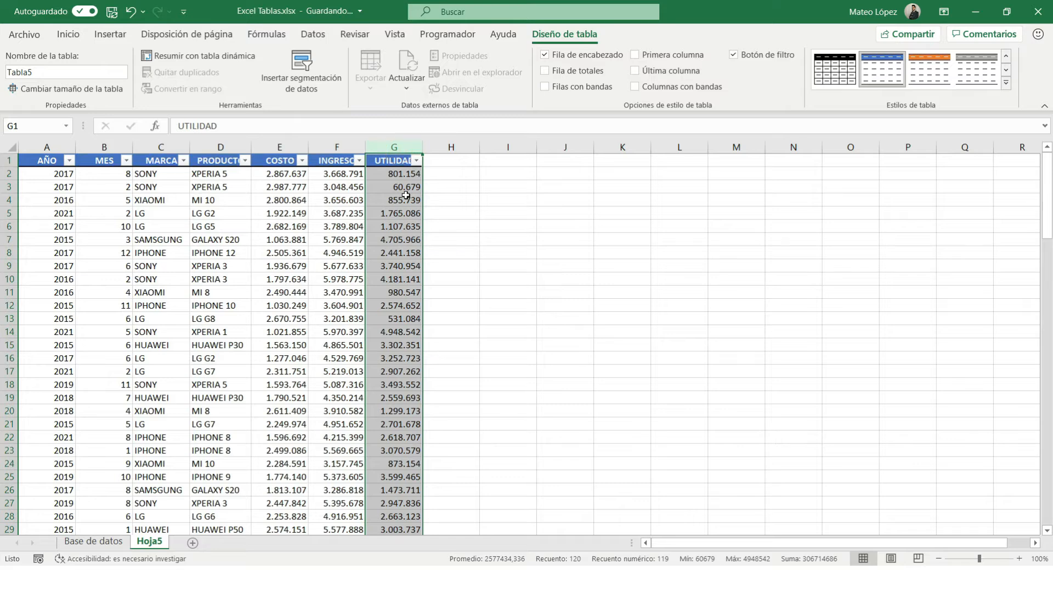
key("ctrl+minus")
Remove the filter buttons from the table's header row.
left_click(282, 160)
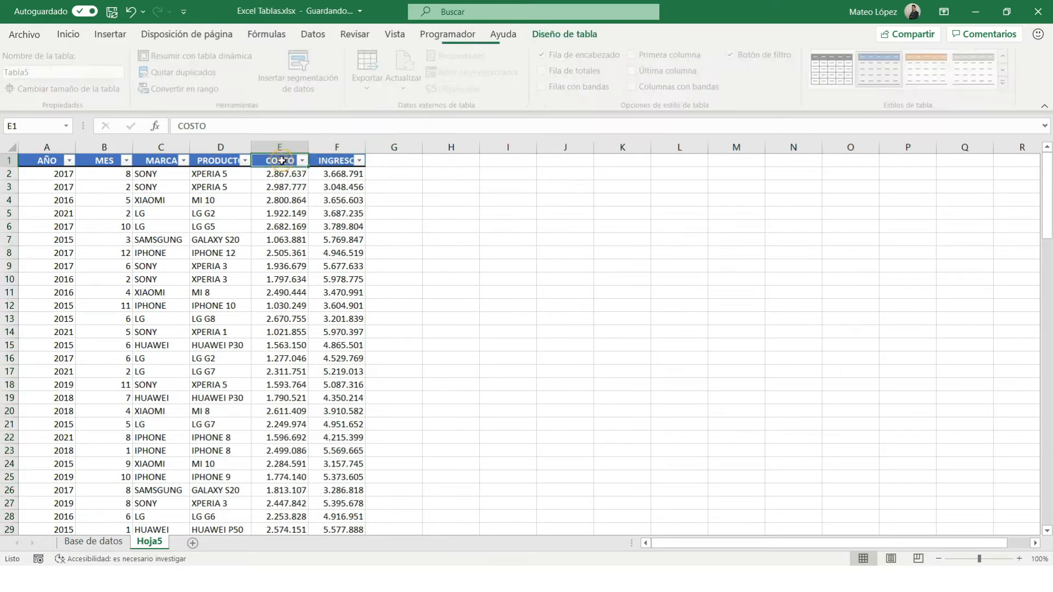
key("ctrl+shift+l")
key("Left")
key("Left")
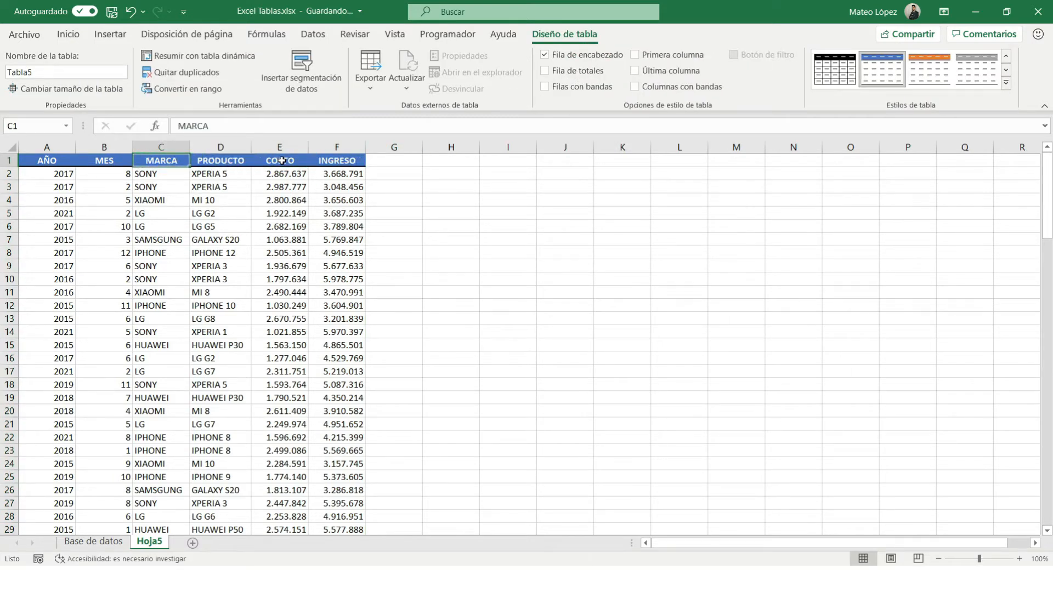
key("Right")
key("Right")
key("Right")
key("Right")
key("Left")
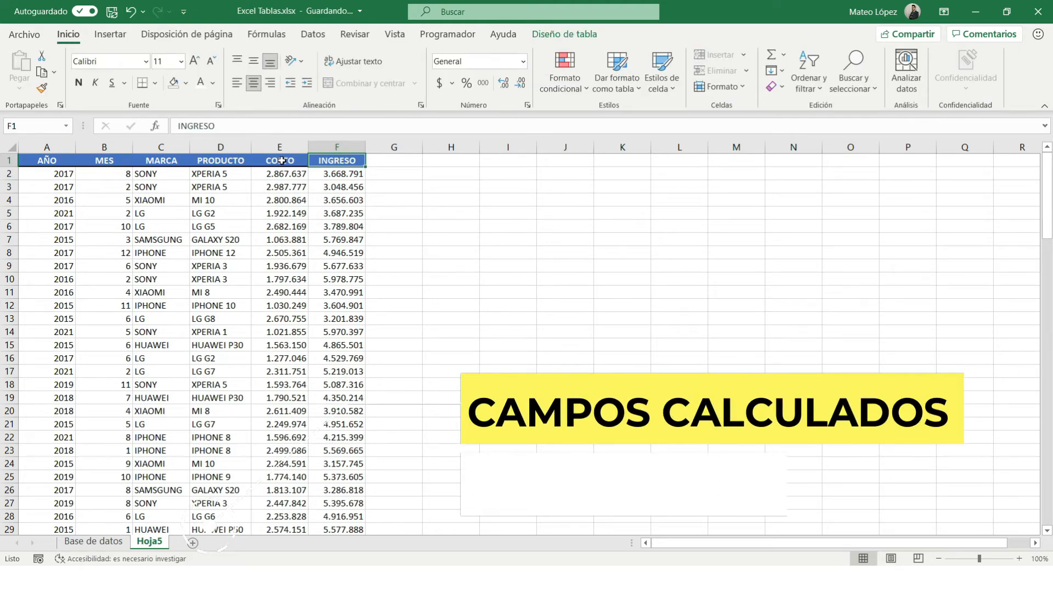
key("Right")
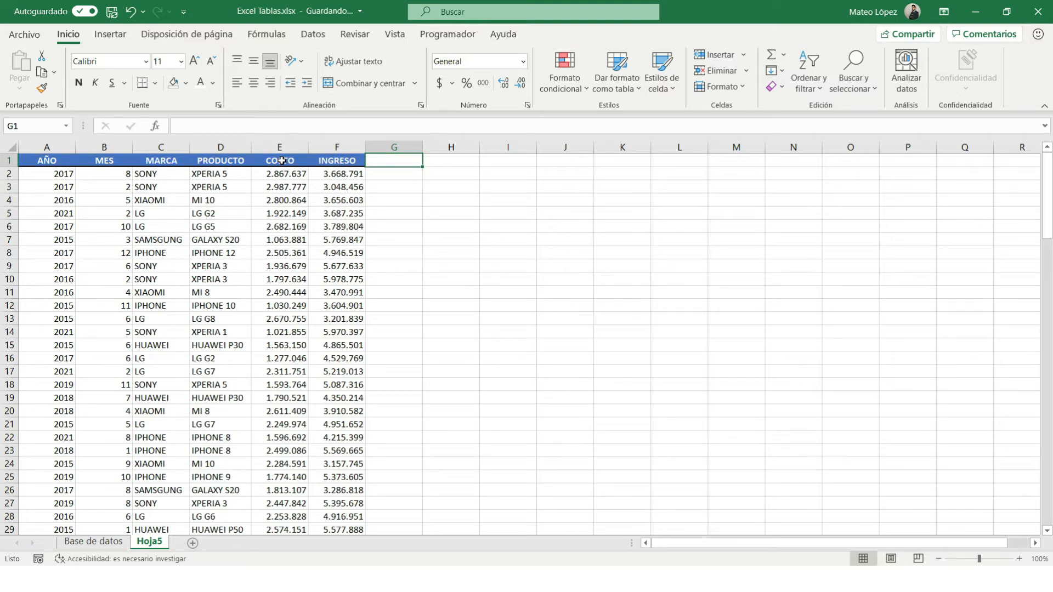
left_click(357, 149)
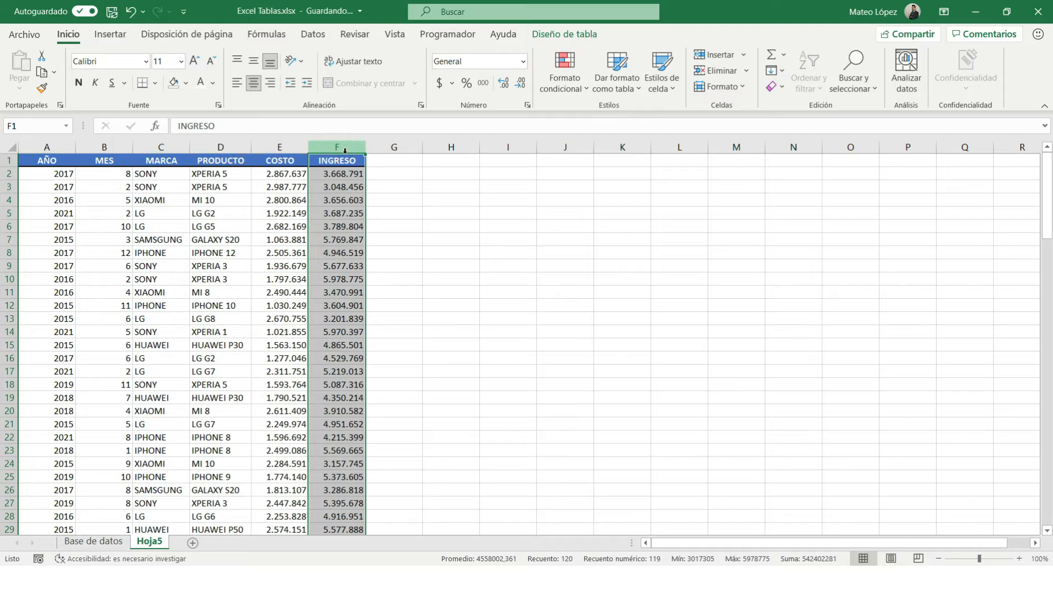
Add a new table column headed UTILIDAD in cell G1, beside INGRESO.
left_click(375, 159)
type("U")
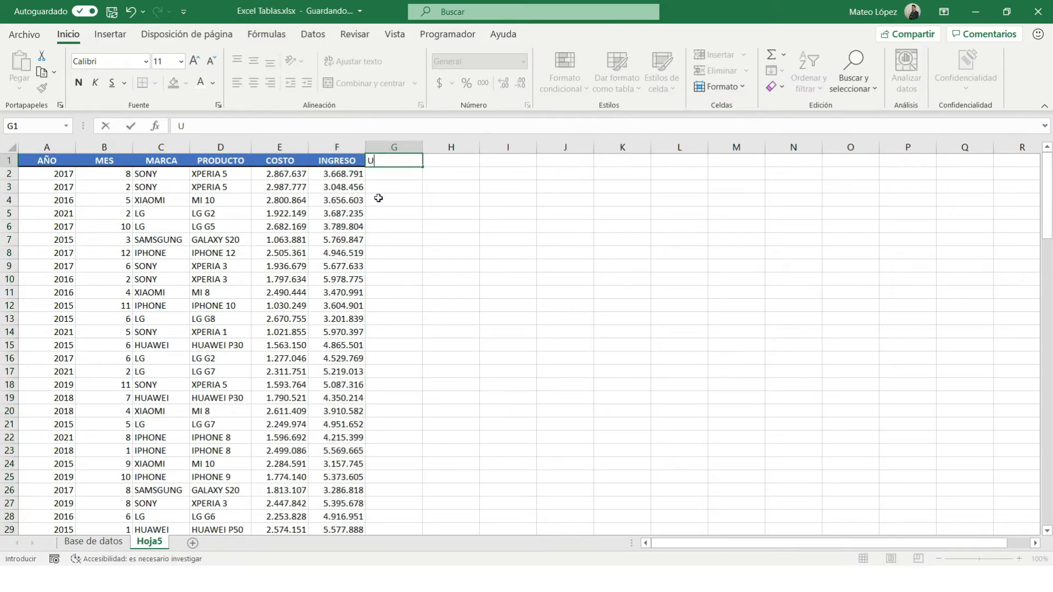
type("TILIDAD")
key("Return")
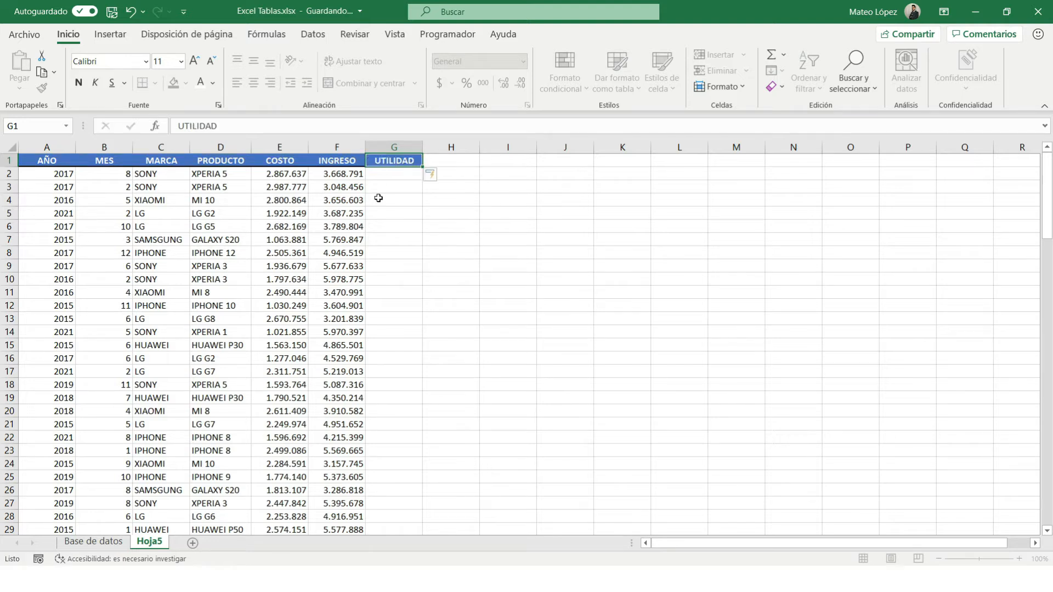
left_click(384, 160)
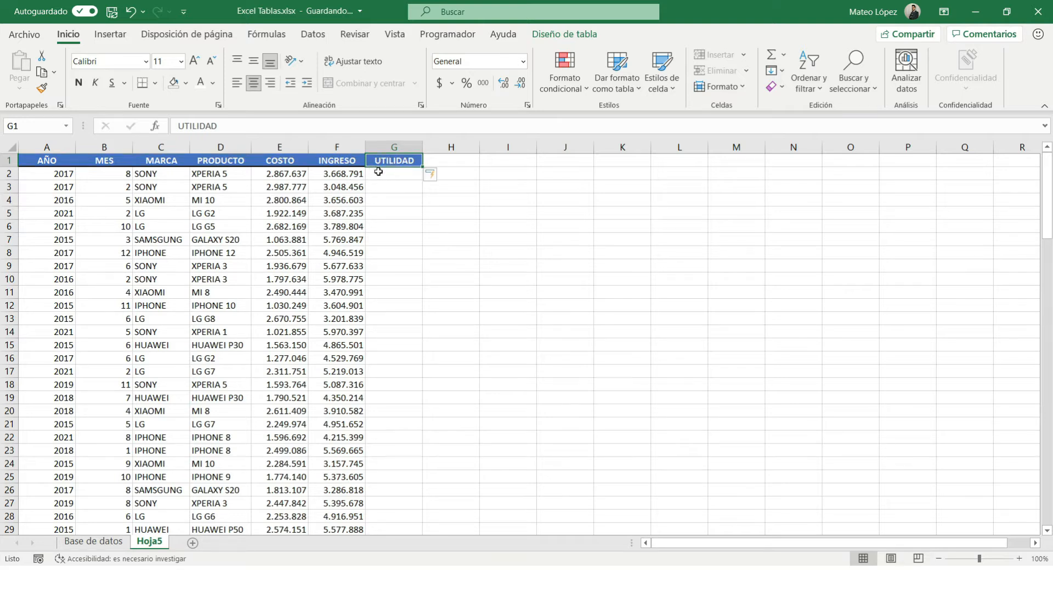
left_click_drag(59, 163, 374, 468)
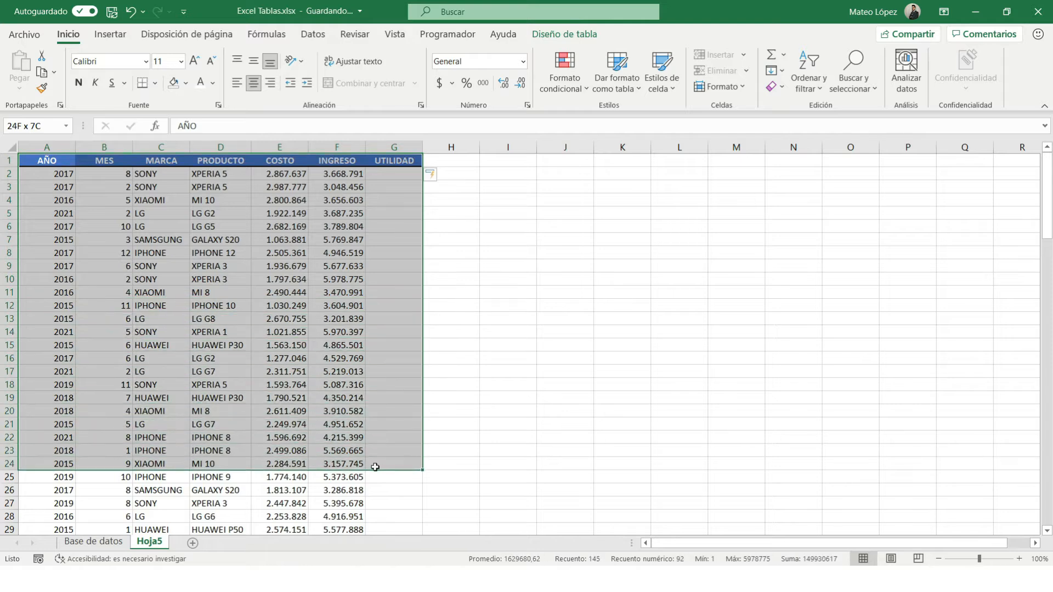
left_click(375, 160)
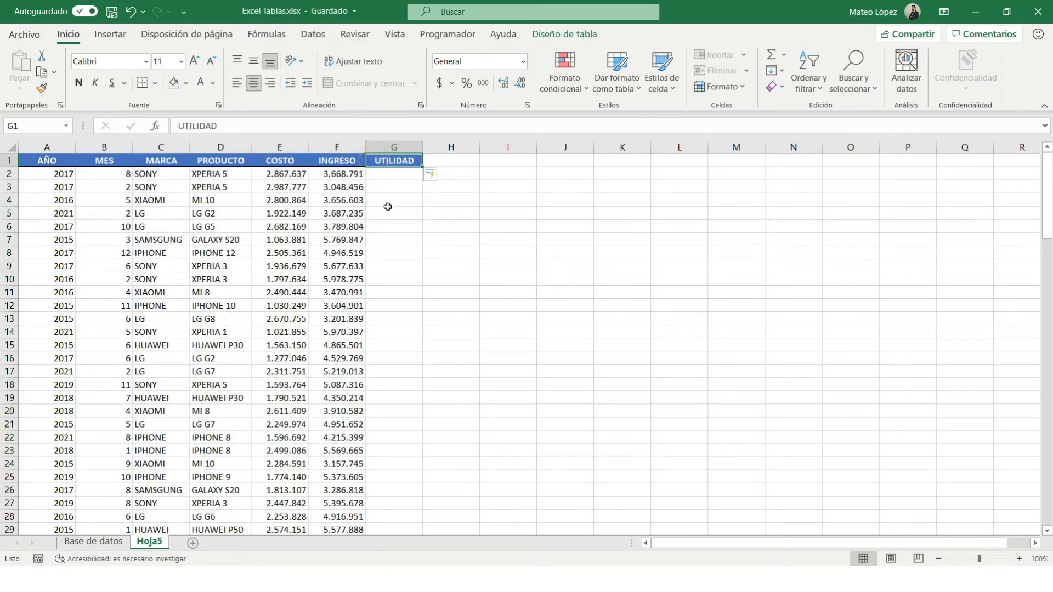
left_click(389, 175)
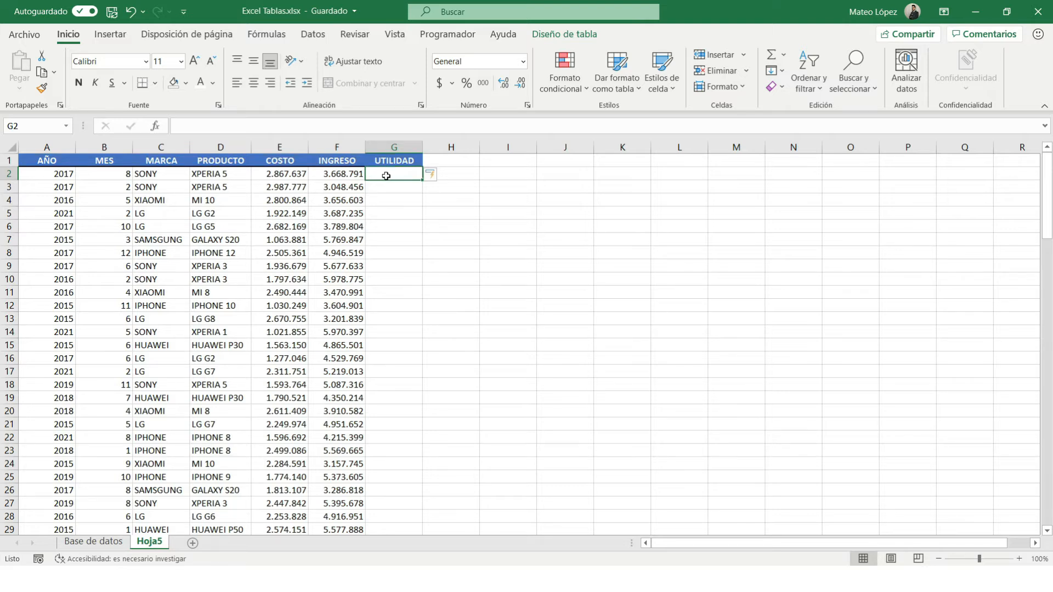
type("=")
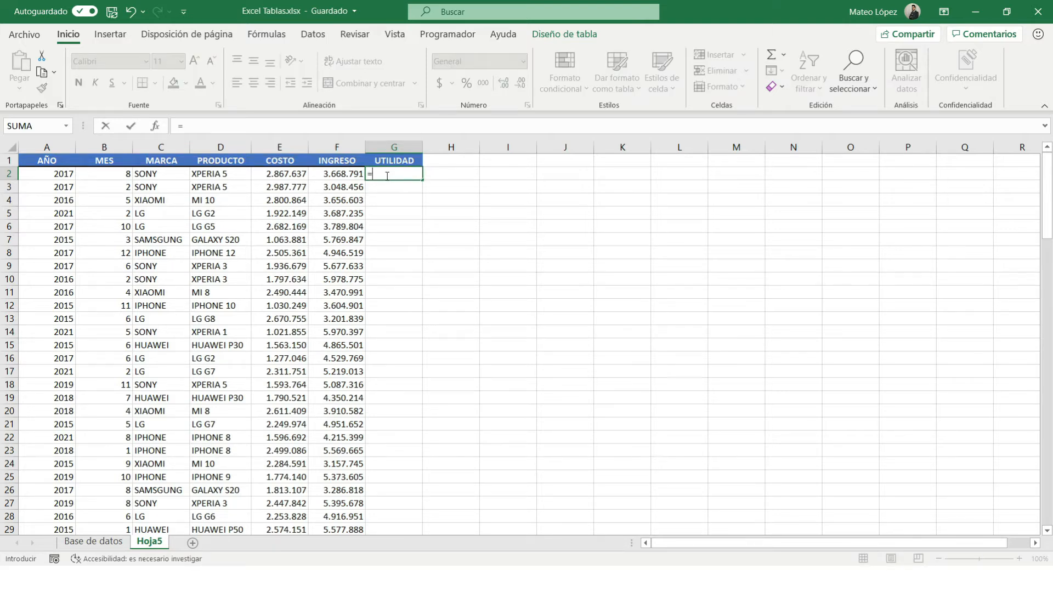
key("Left")
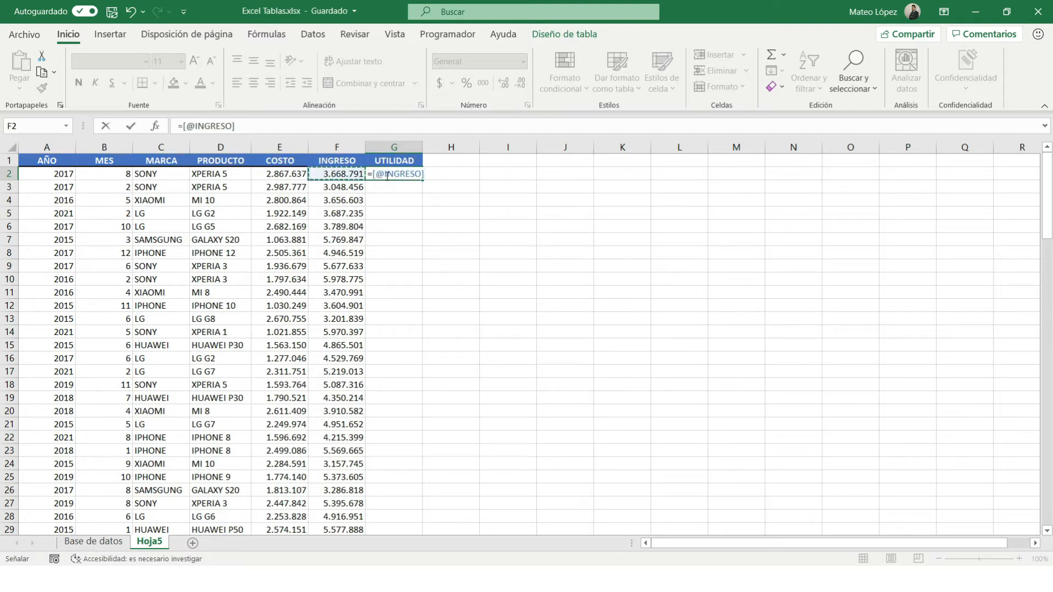
type("-")
key("Left")
key("Left")
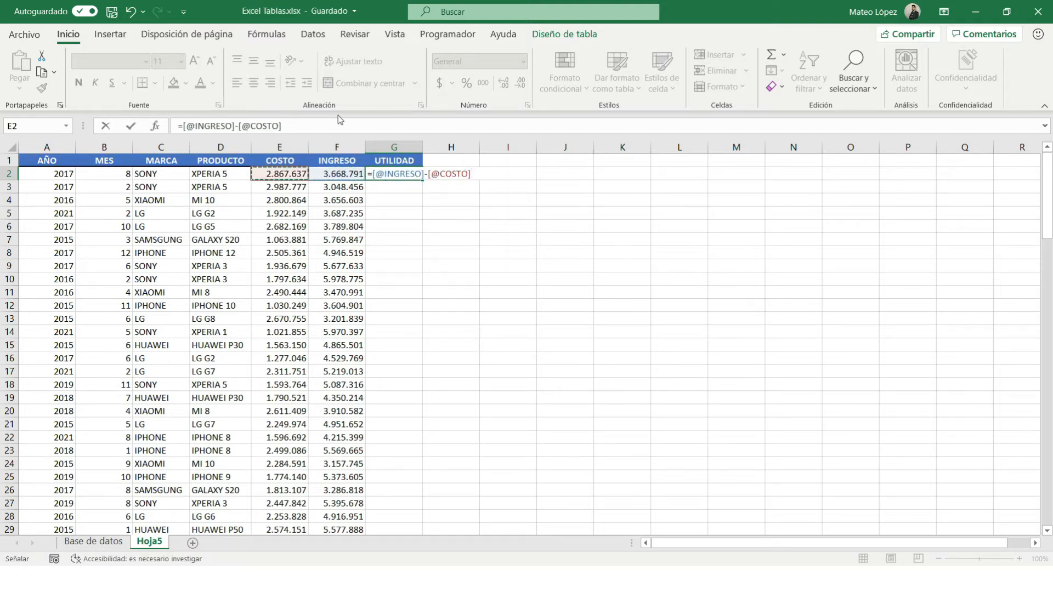
left_click_drag(184, 126, 236, 128)
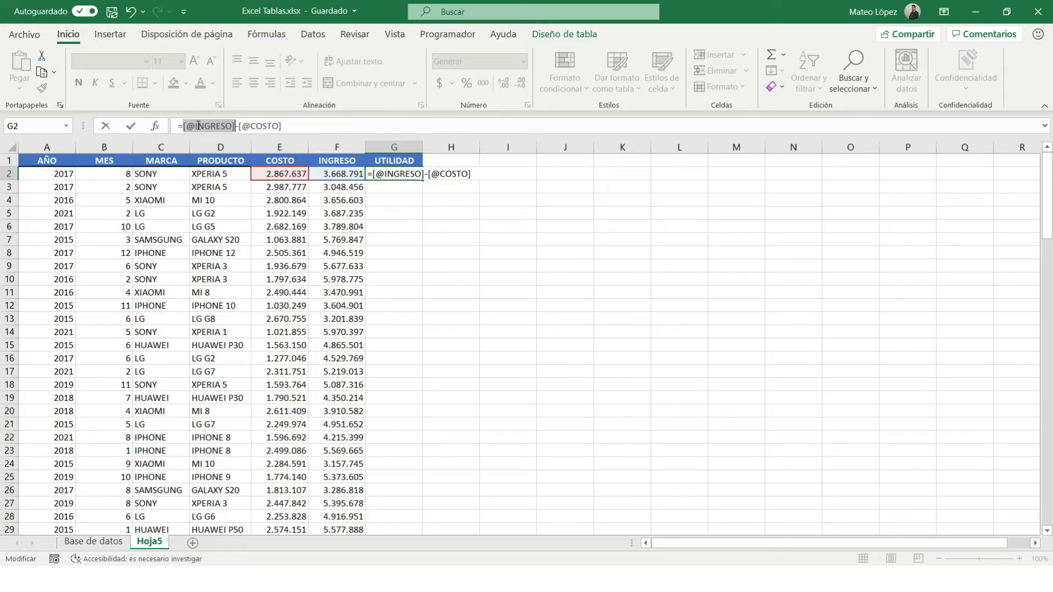
left_click_drag(194, 126, 188, 126)
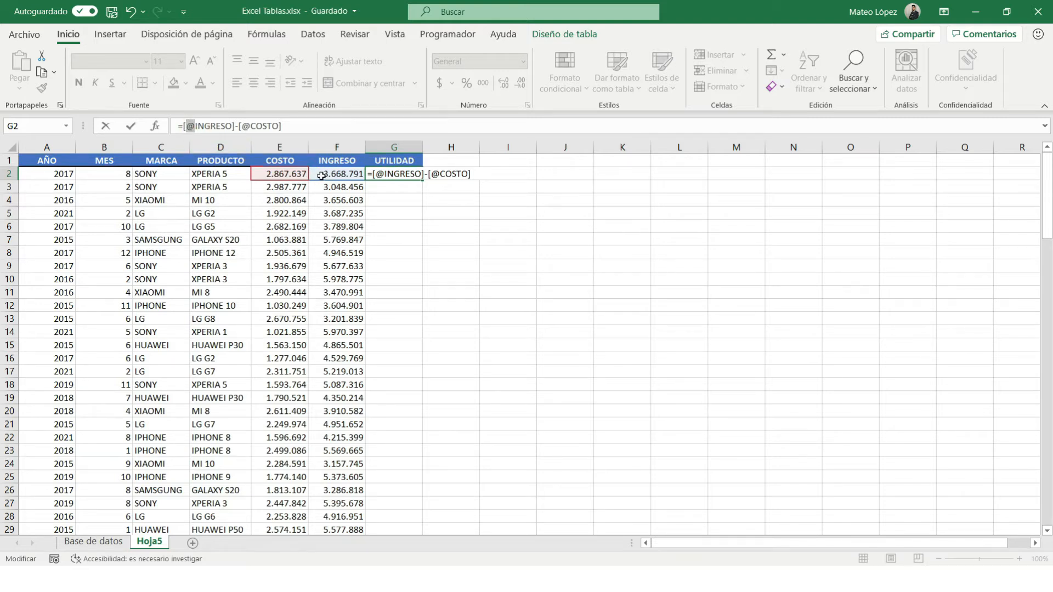
left_click(7, 172)
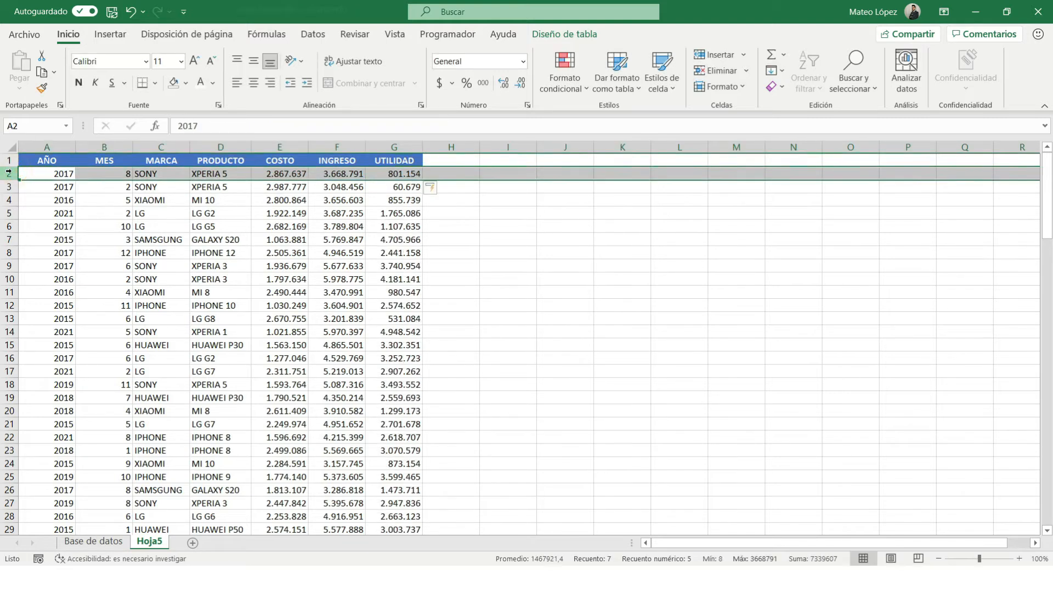
Undo the automatic fill of the profit formula down the UTILIDAD column.
key("ctrl+z")
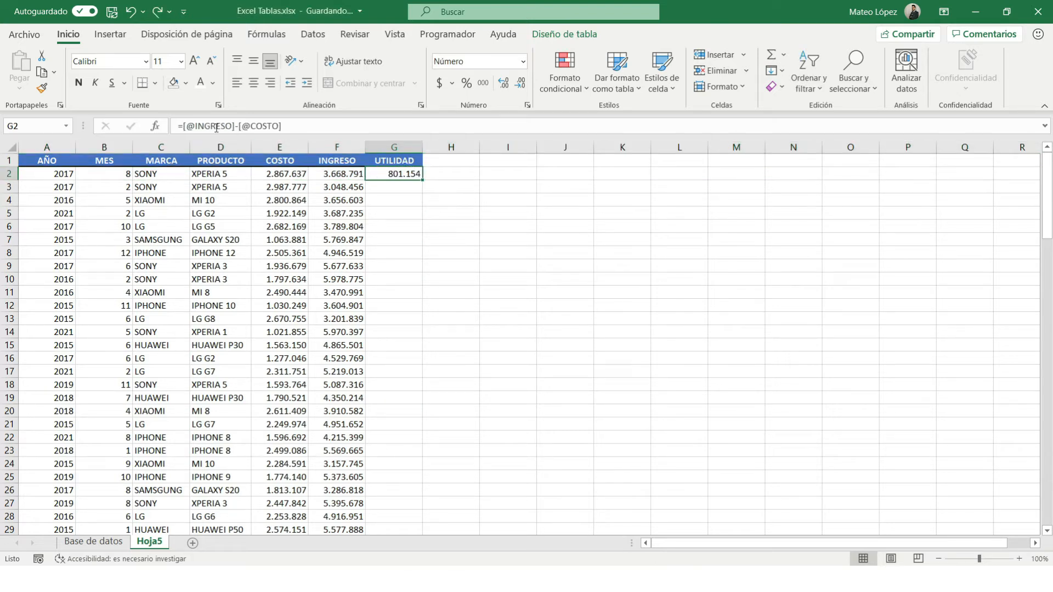
double_click(186, 126)
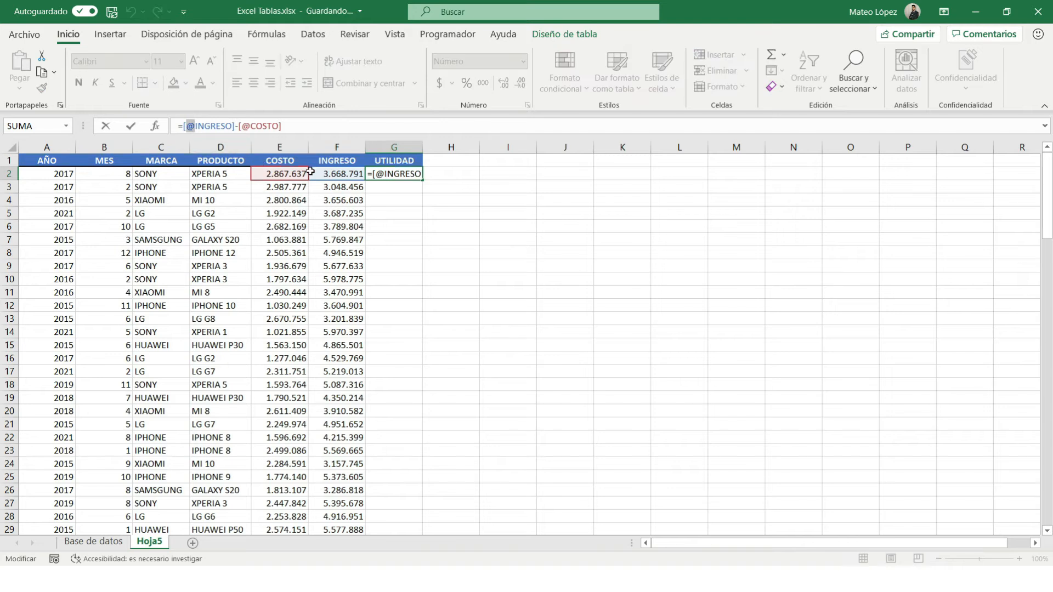
key("Escape")
type("=")
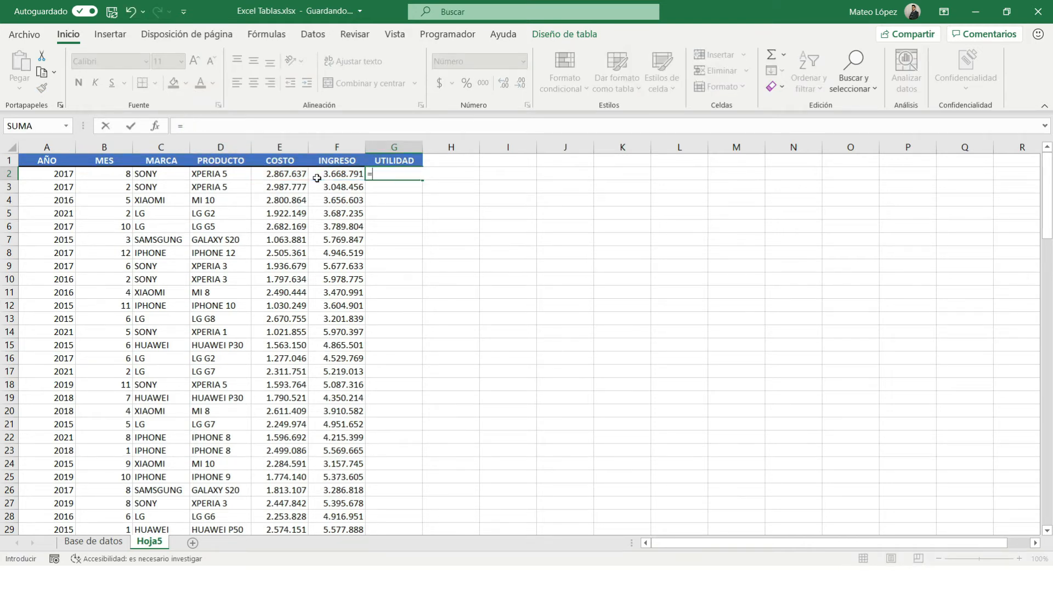
type("[")
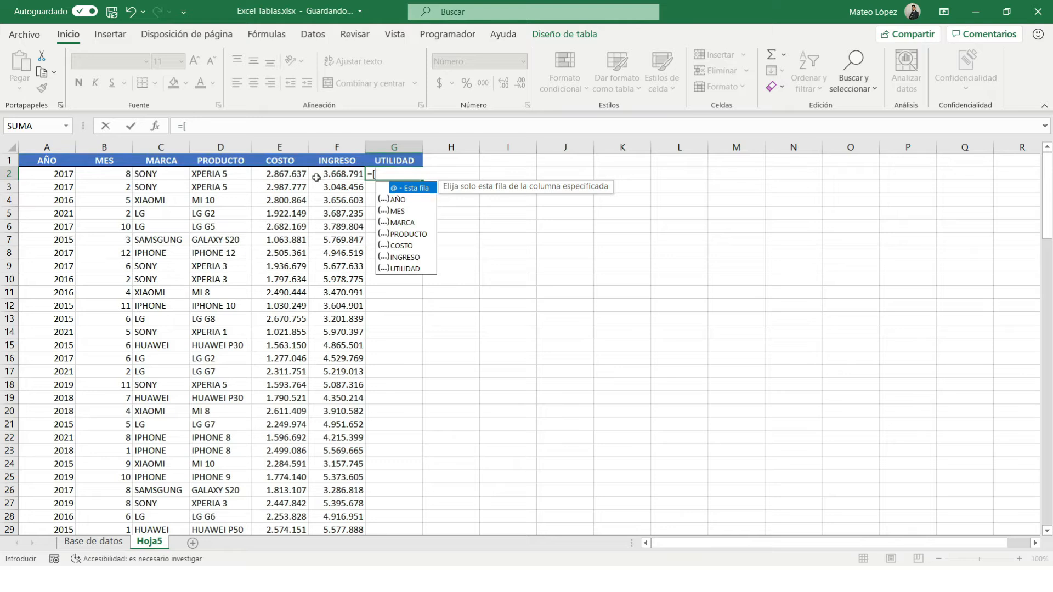
double_click(406, 189)
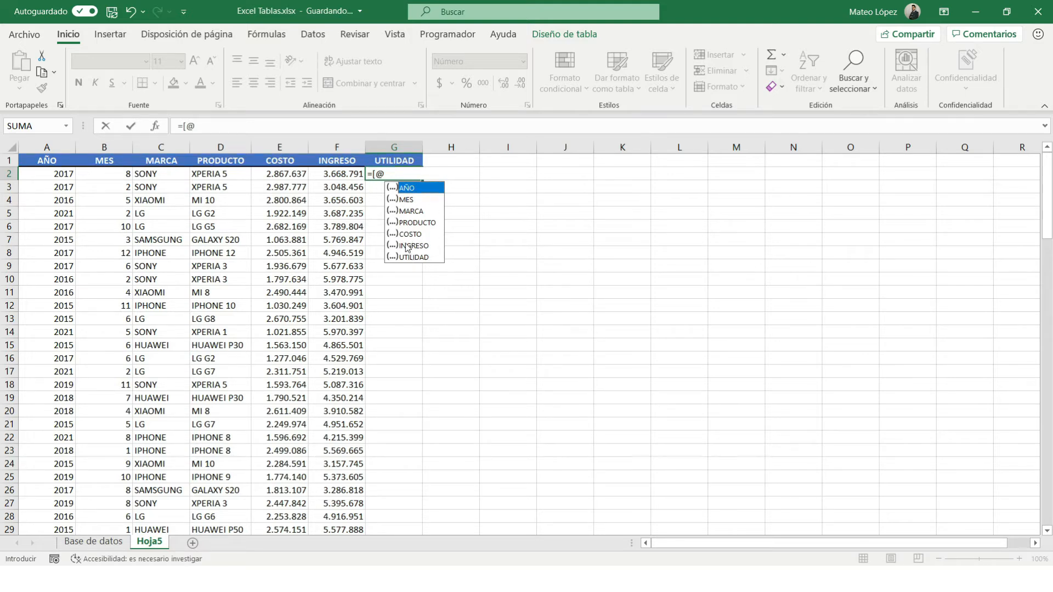
double_click(407, 245)
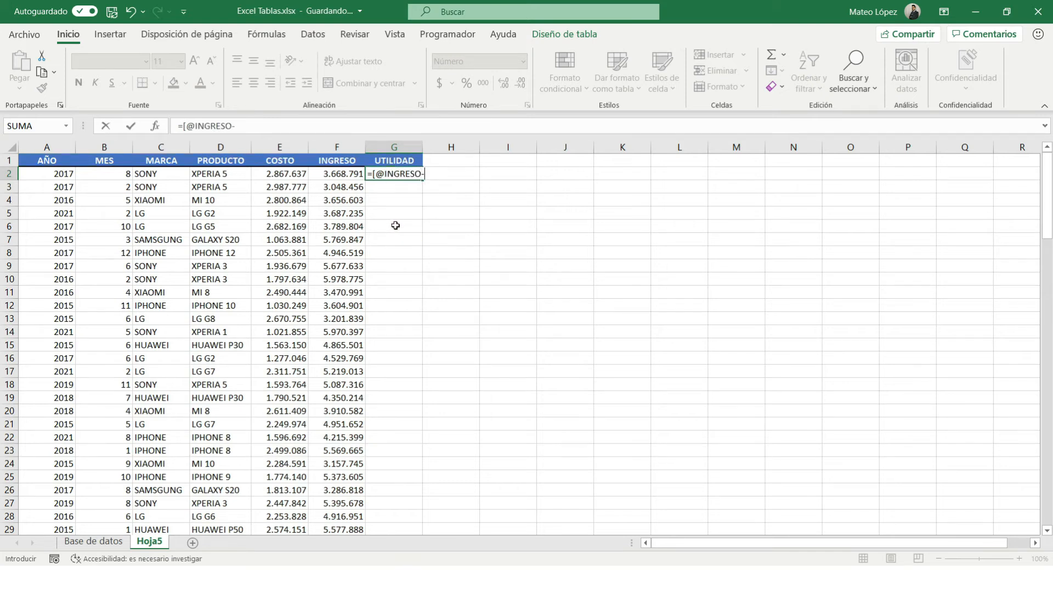
key("BackSpace")
type("*")
key("BackSpace")
type("]")
key("Left")
key("ctrl+Down")
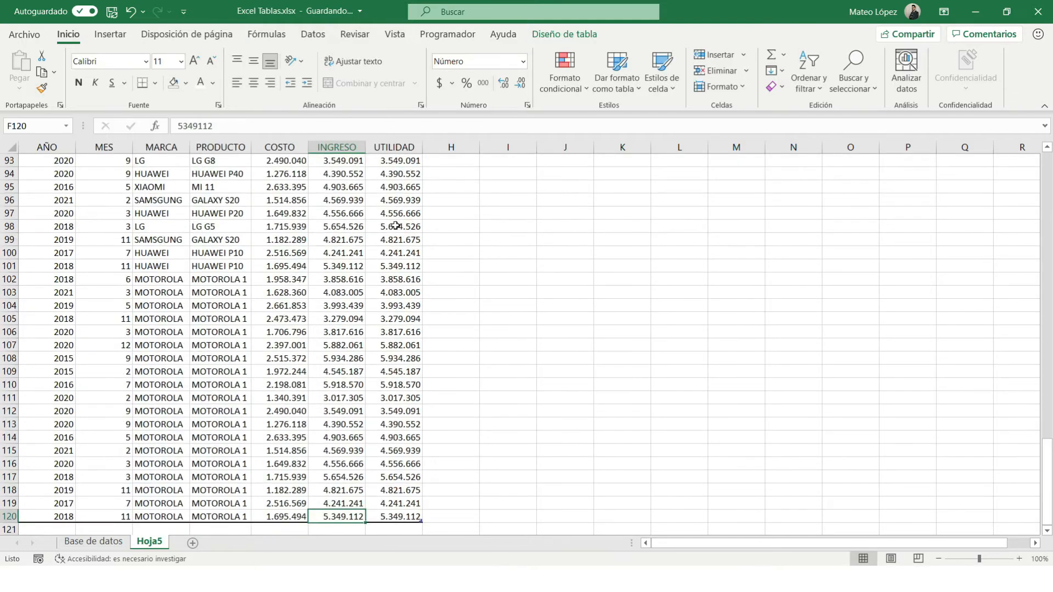
Clear all formulas below the UTILIDAD header, from G2 to the last table row.
key("Right")
key("ctrl+Up")
key("Down")
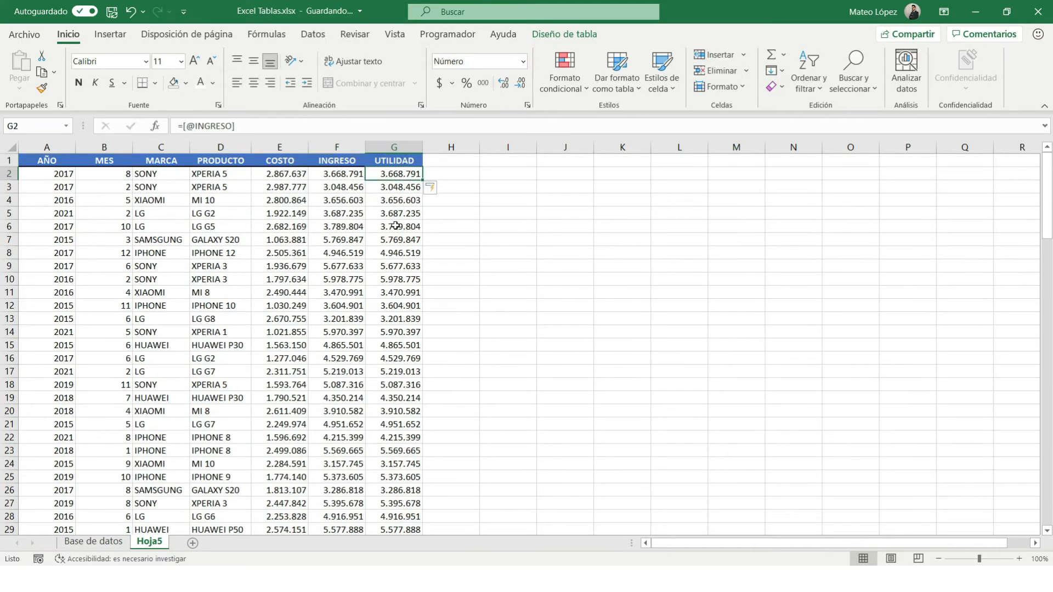
key("ctrl+shift+Down")
key("Delete")
key("ctrl+Up")
key("Down")
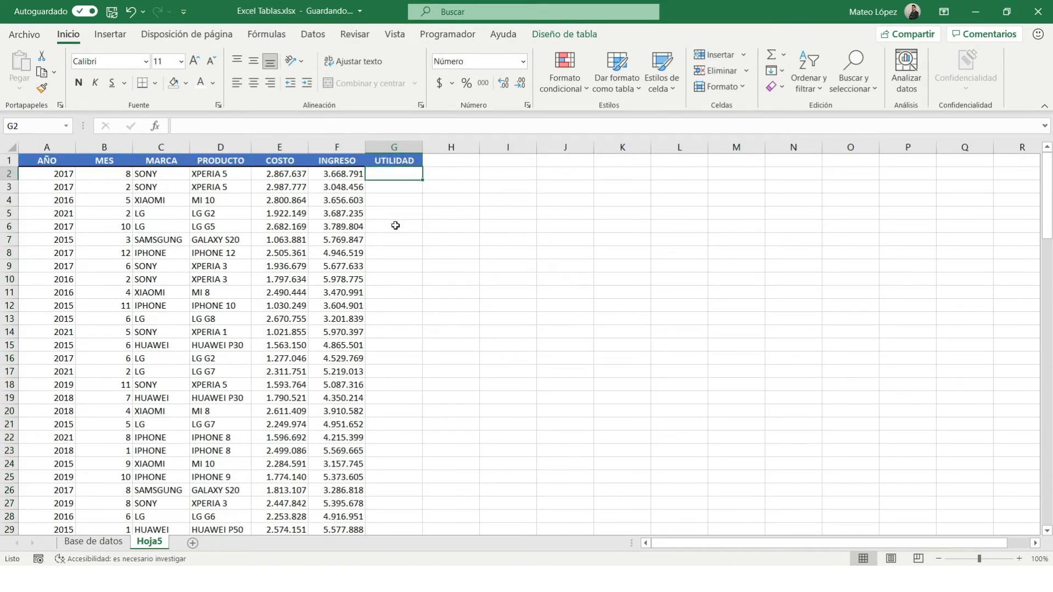
type("=[")
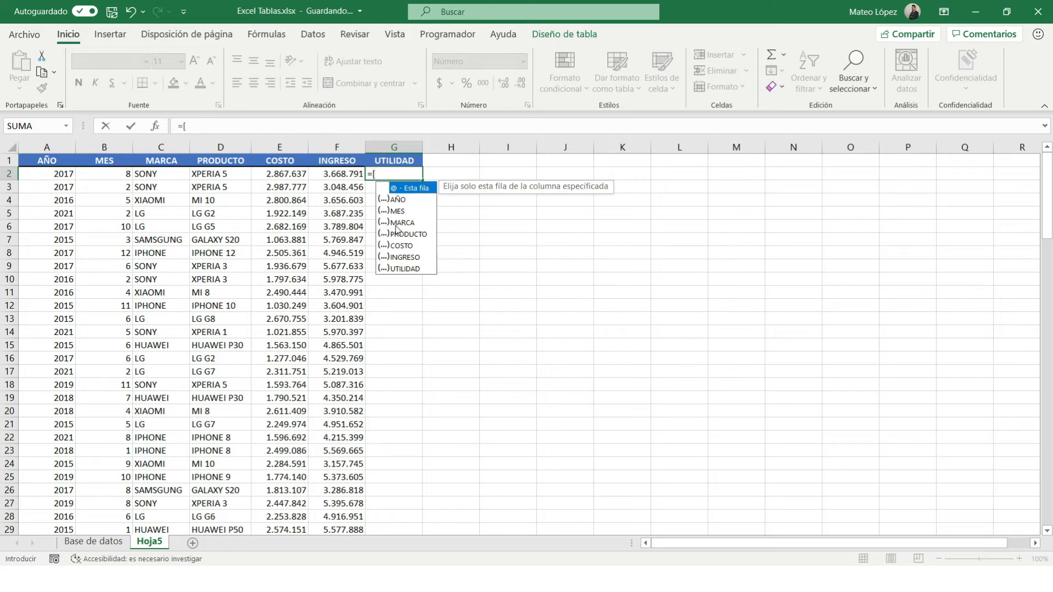
key("Down")
key("Down")
key("Down")
key("Down")
key("Down")
key("Down")
key("Tab")
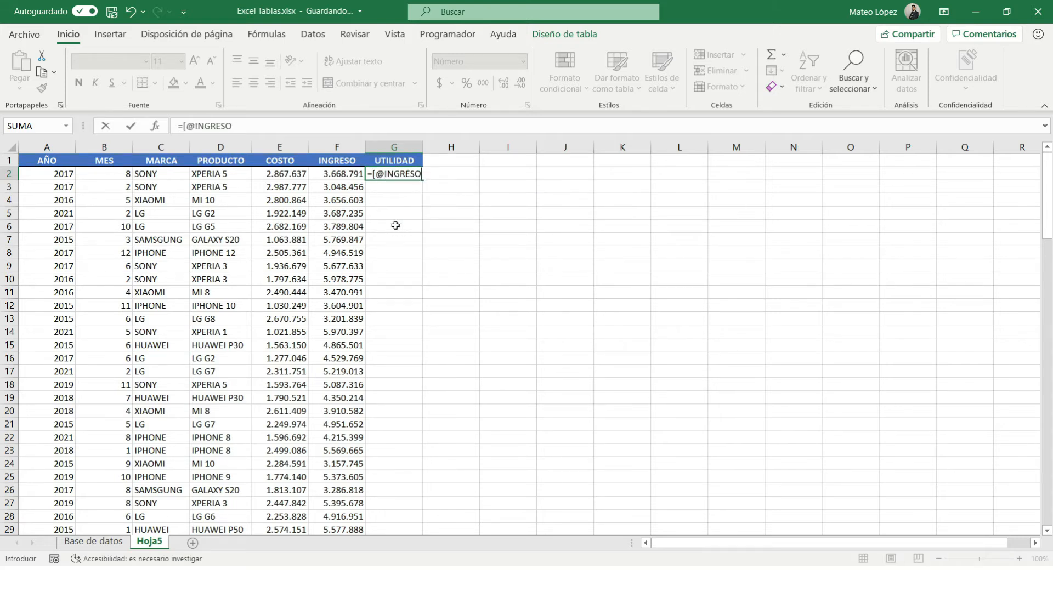
type("*")
key("BackSpace")
type("]")
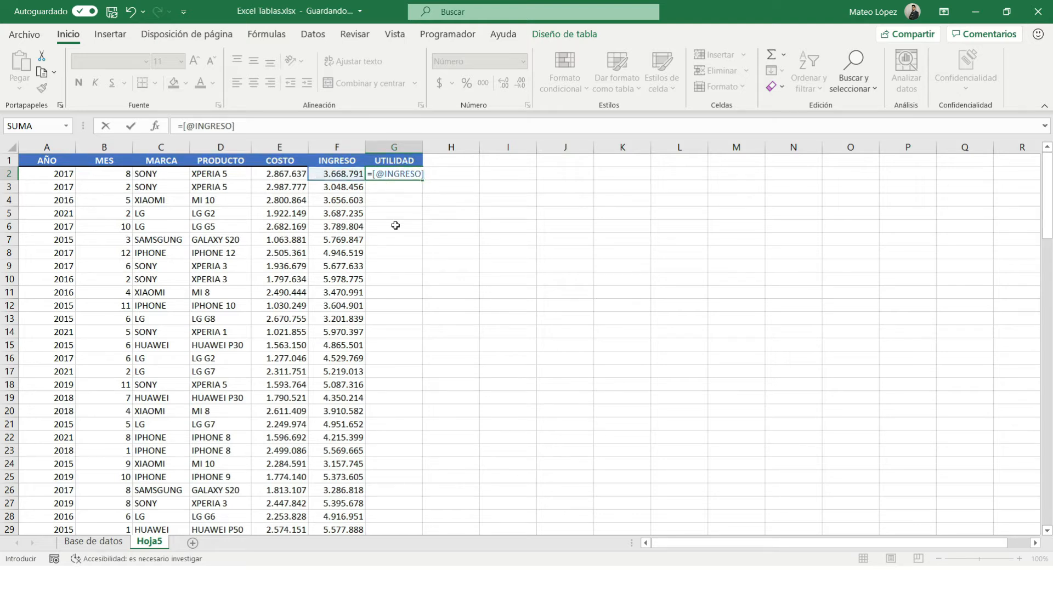
type("-[")
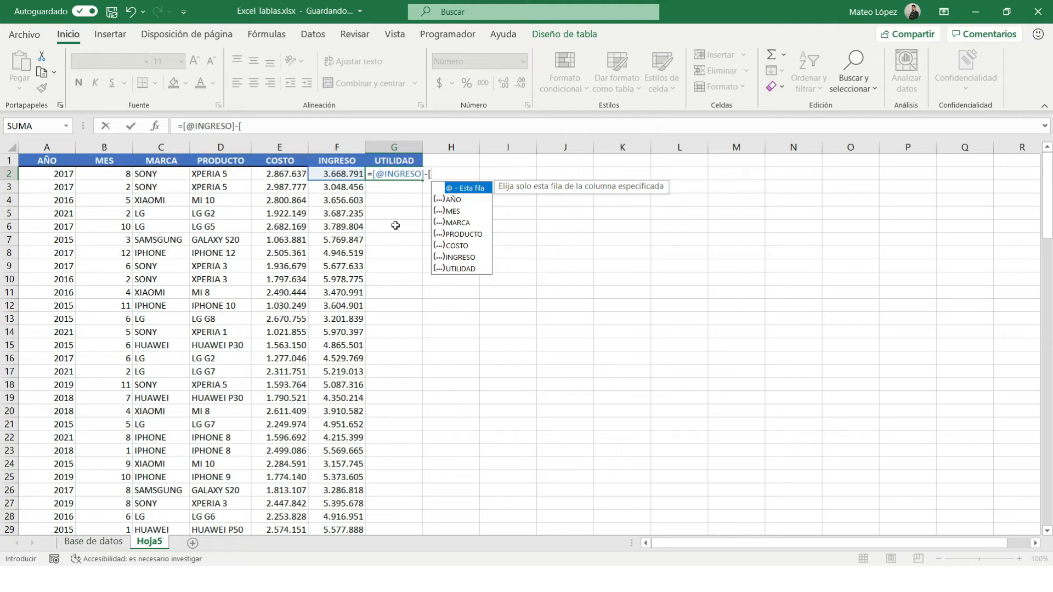
type("@")
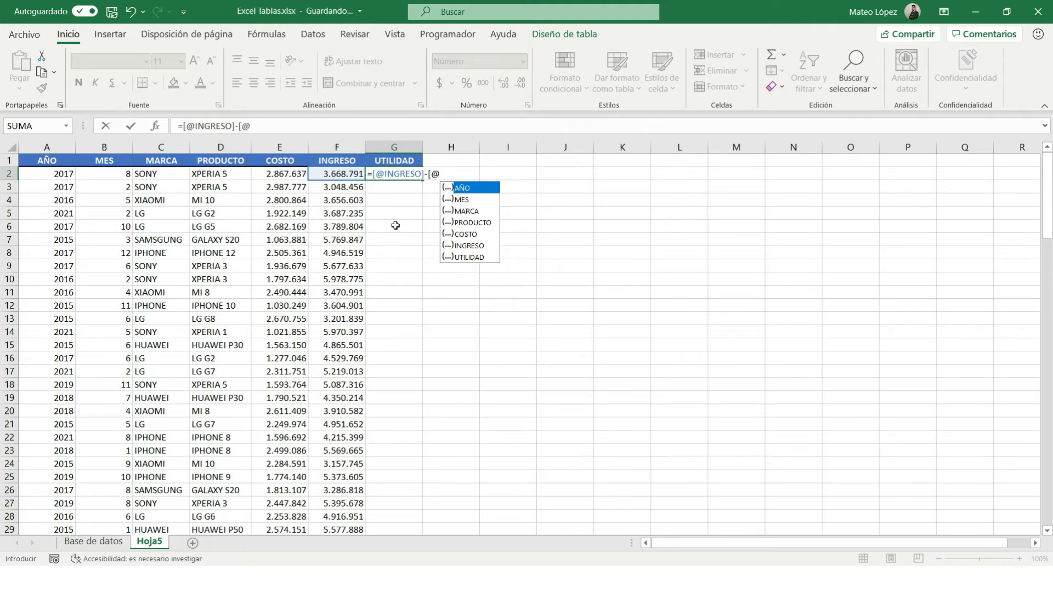
key("Down")
key("Down")
key("Down")
key("Down")
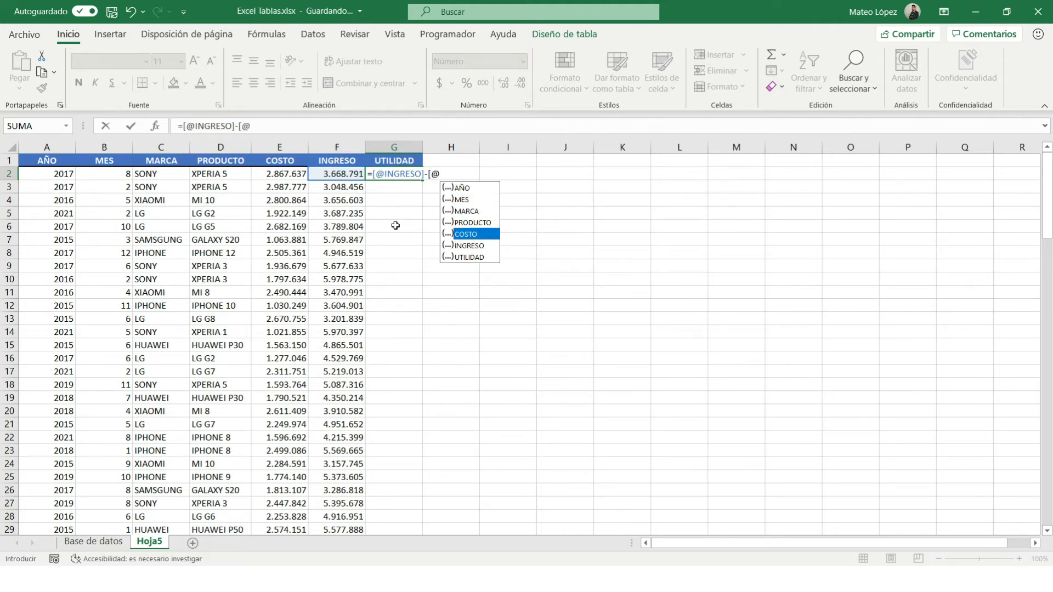
key("Tab")
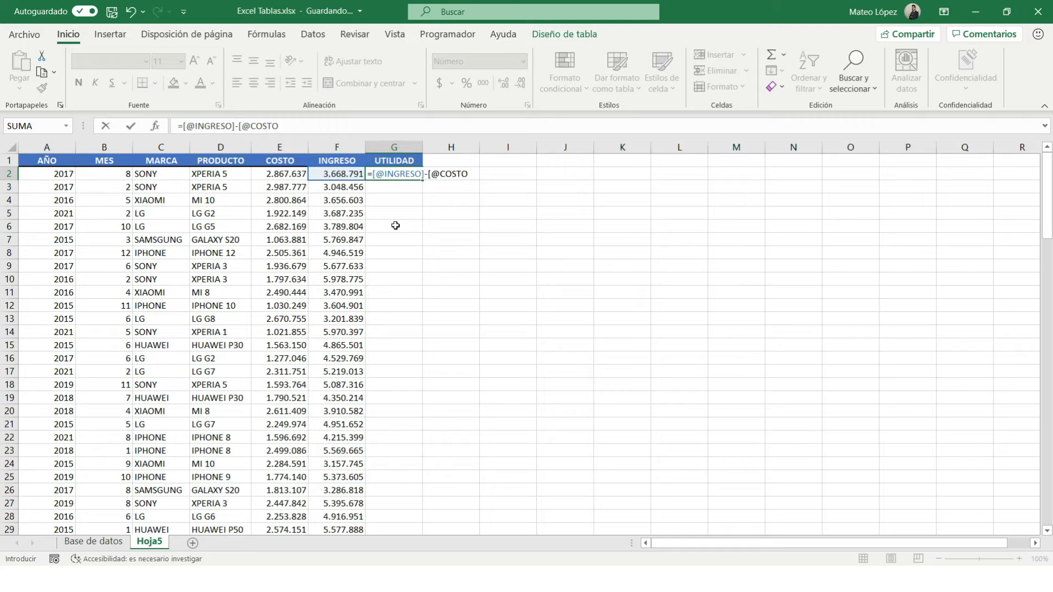
type("]")
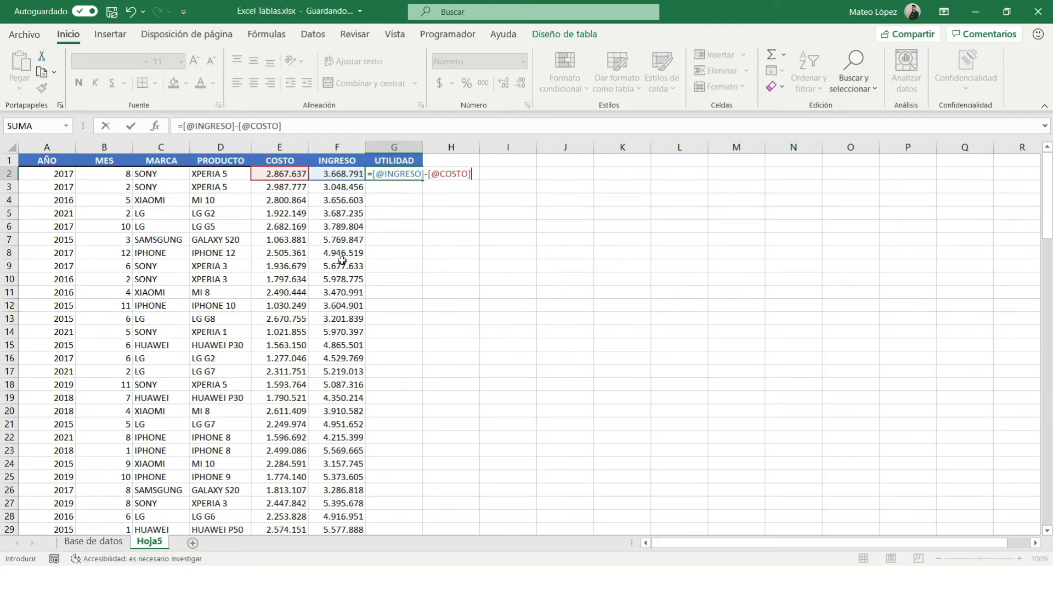
key("Return")
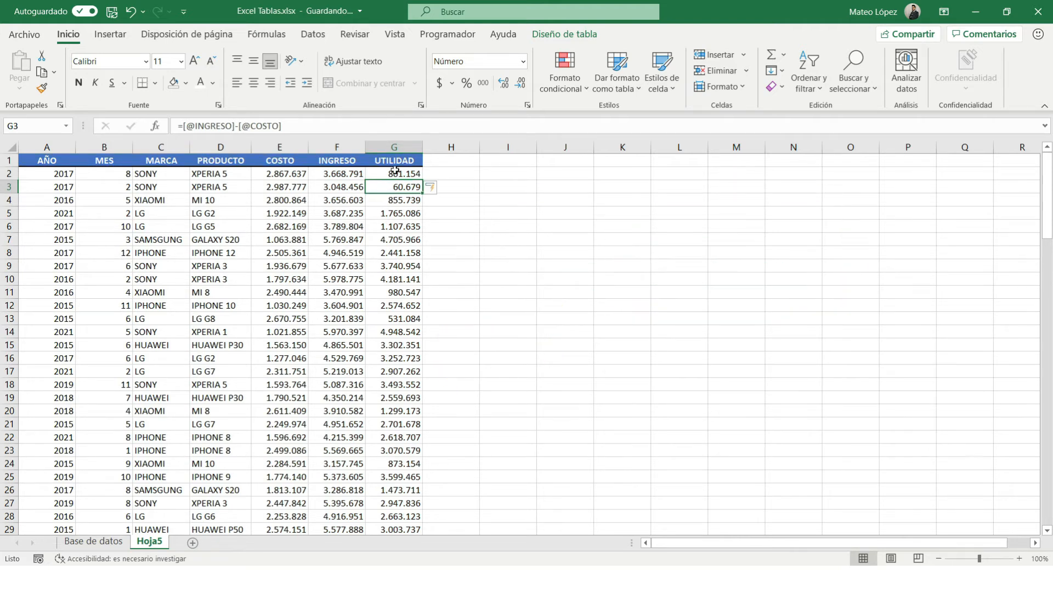
Examine the UTILIDAD formula down to the last table row, G120, and return to the table's header.
scroll(396, 236, "down", 11)
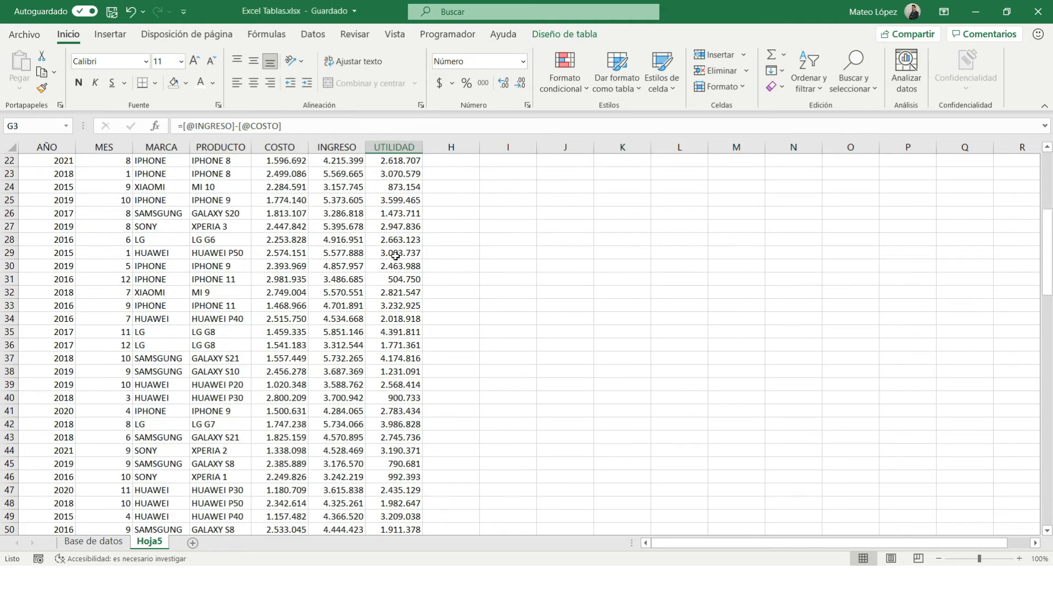
scroll(396, 256, "down", 18)
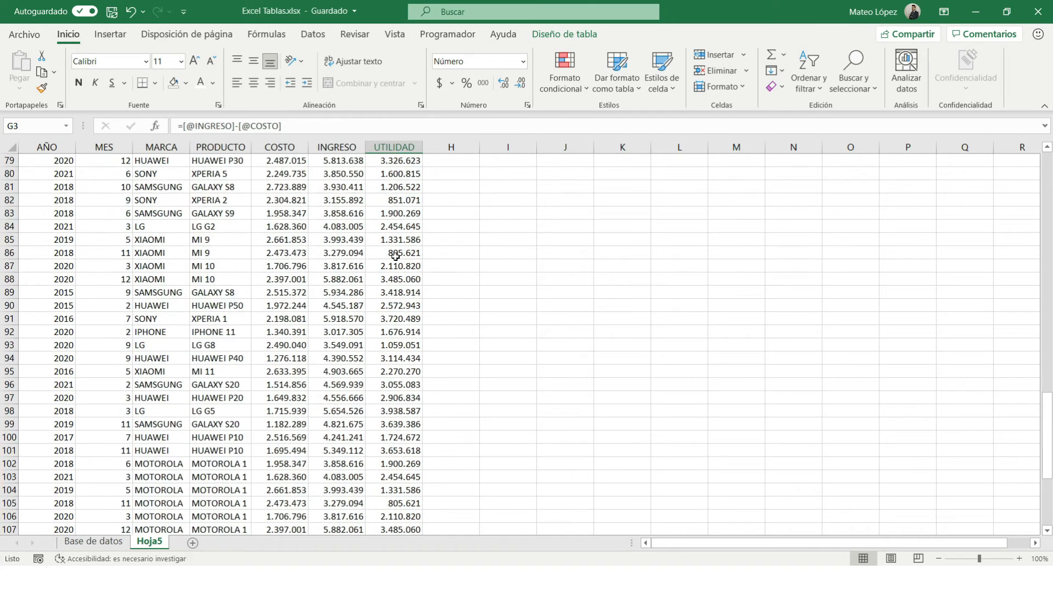
scroll(395, 257, "down", 4)
left_click(400, 423)
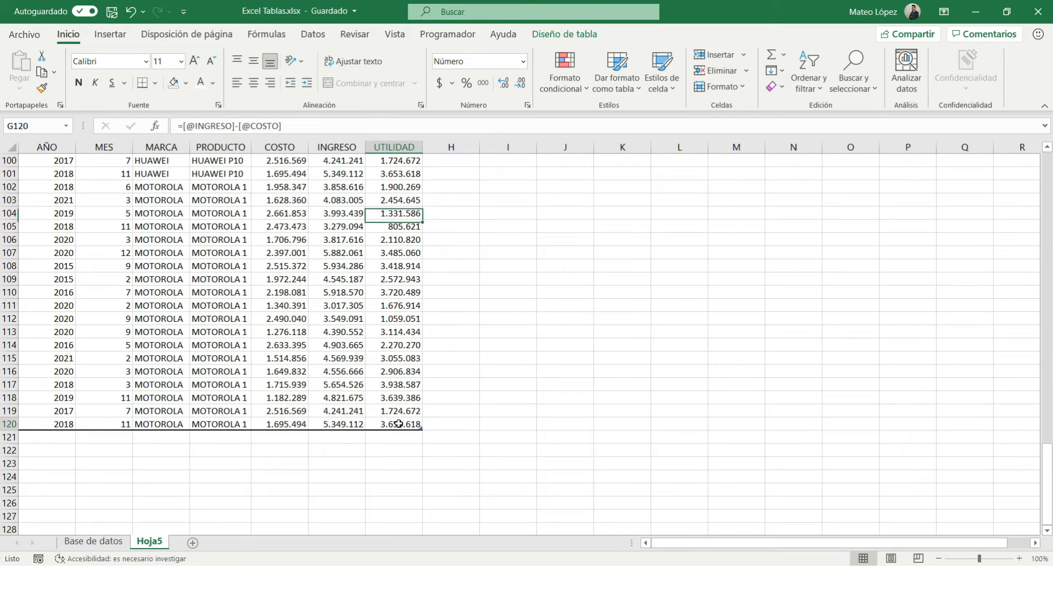
scroll(399, 401, "up", 20)
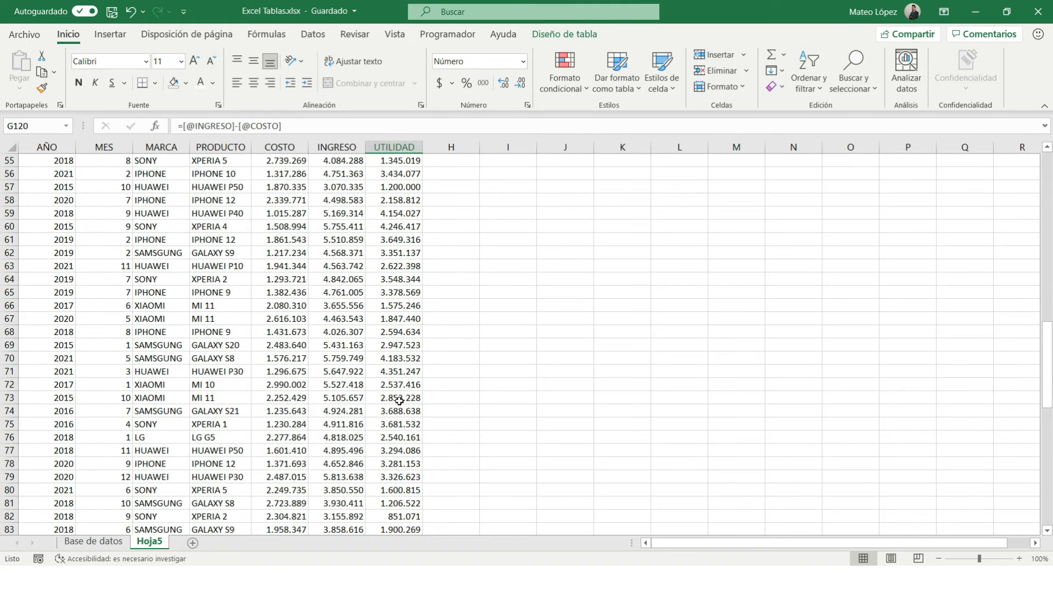
scroll(399, 401, "up", 9)
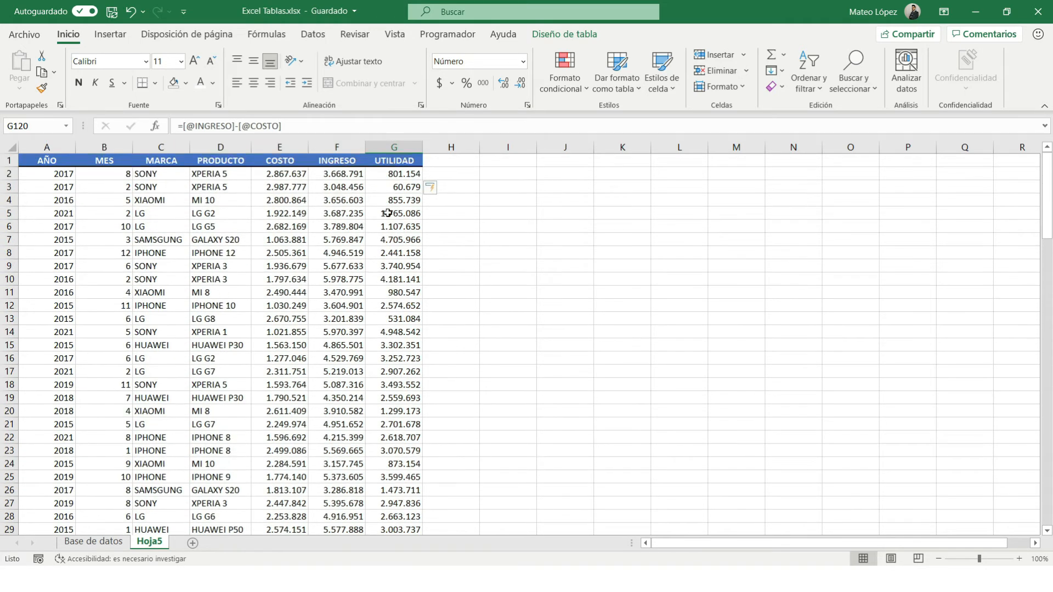
Examine the UTILIDAD column's structured-reference formula in G2, leaving it unedited.
left_click(398, 173)
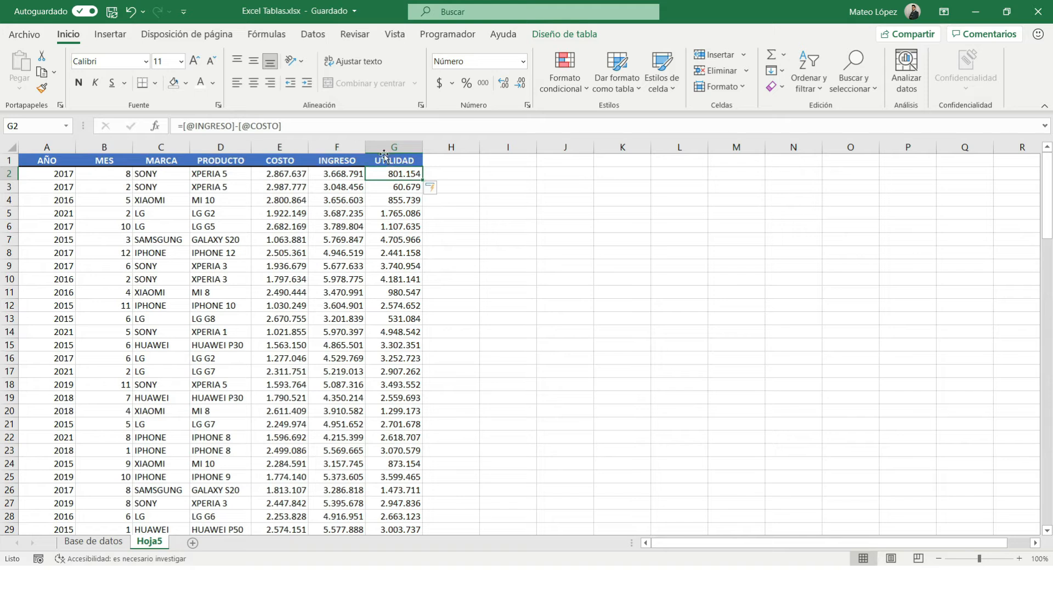
left_click(387, 156)
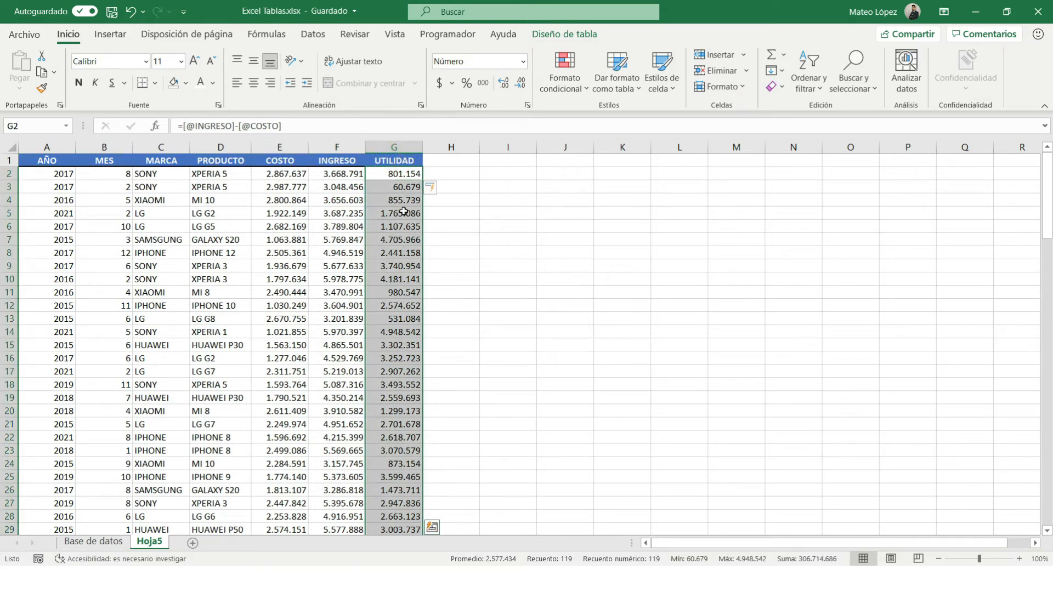
left_click(396, 174)
left_click_drag(295, 132, 174, 127)
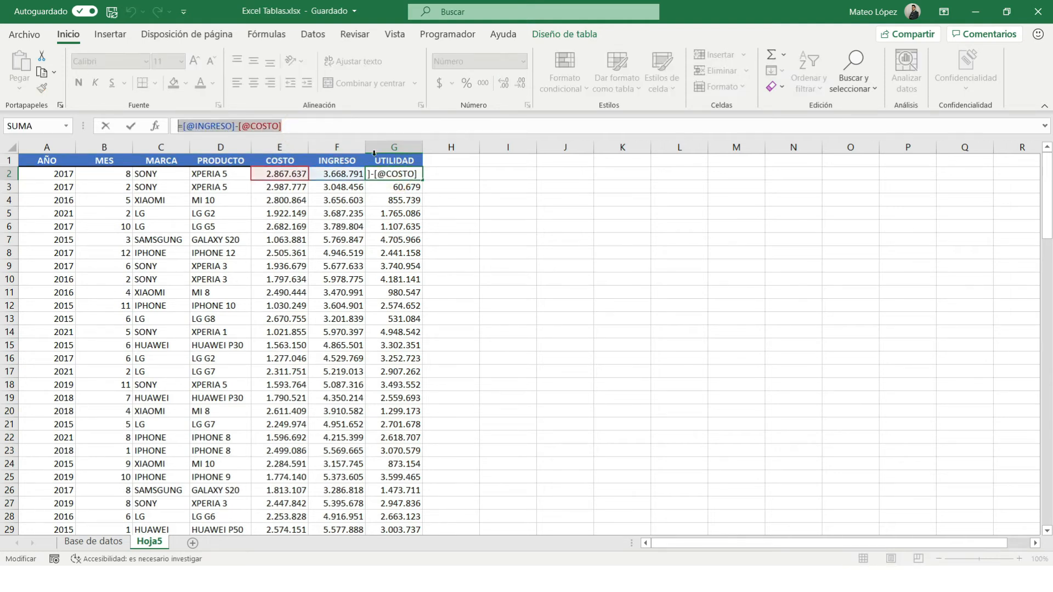
left_click_drag(301, 125, 177, 125)
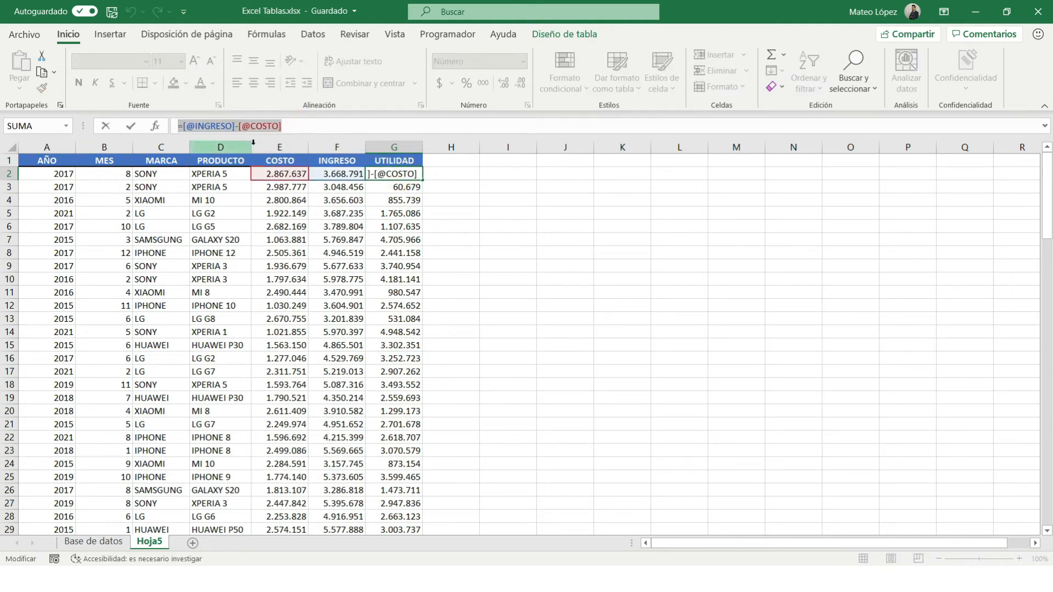
left_click_drag(305, 129, 183, 127)
left_click(195, 127)
key("Escape")
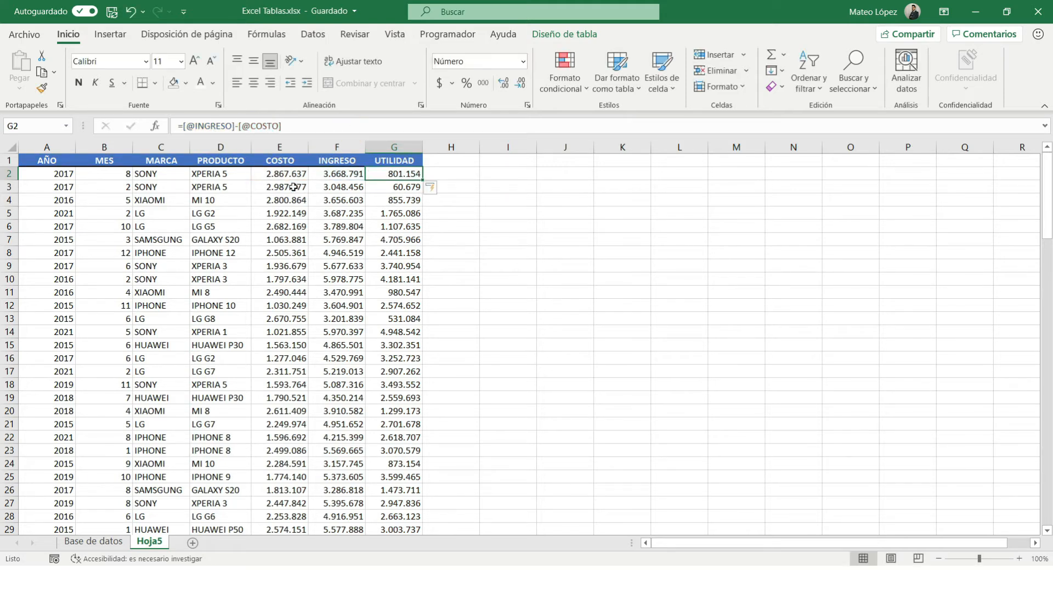
Add a new table column headed UTILIDAD 2 in H1, next to UTILIDAD.
key("Up")
key("Right")
type("UT")
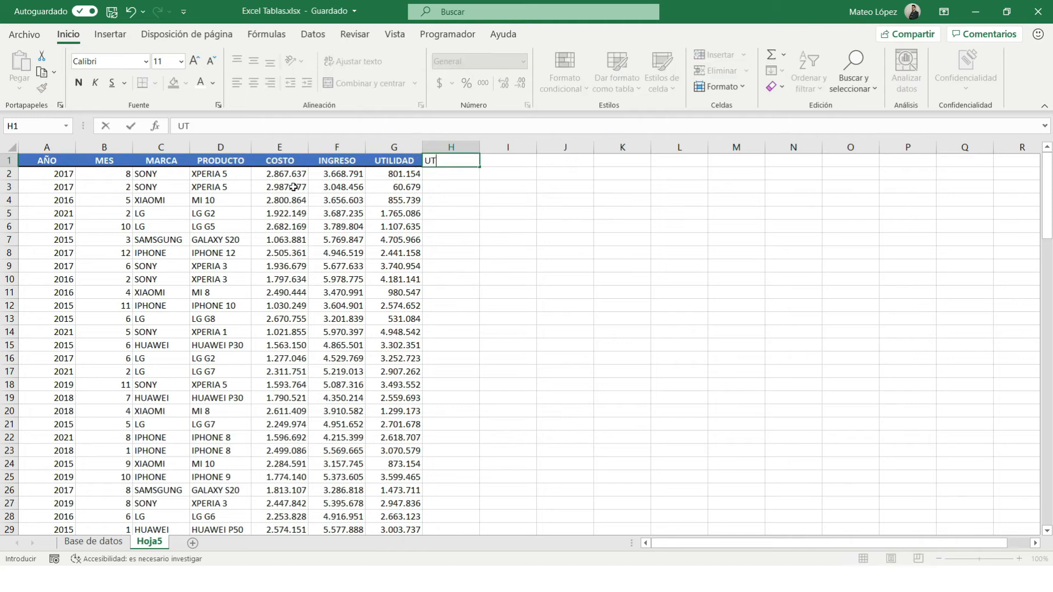
type("ILIDAD 2")
key("Return")
Enter the formula =F2-E2 in H2 to fill the UTILIDAD 2 column using ordinary cell references.
type("=")
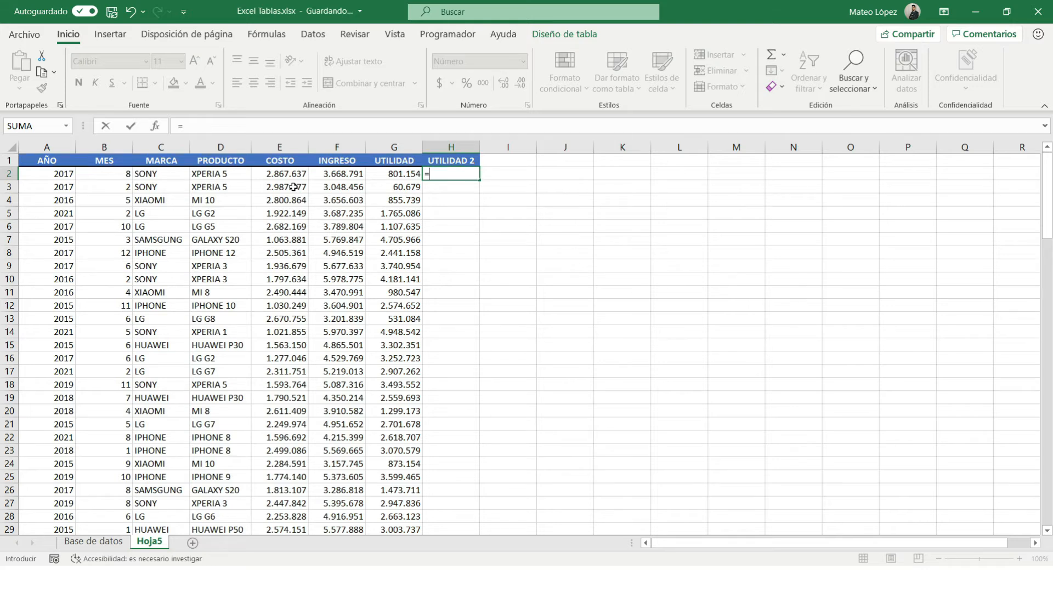
type("F")
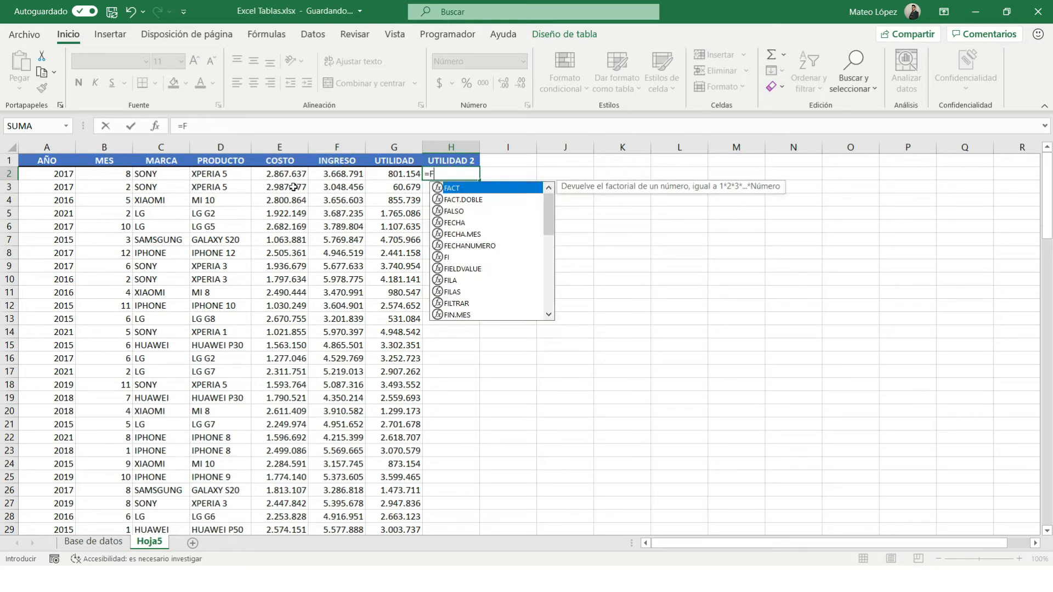
type("2-")
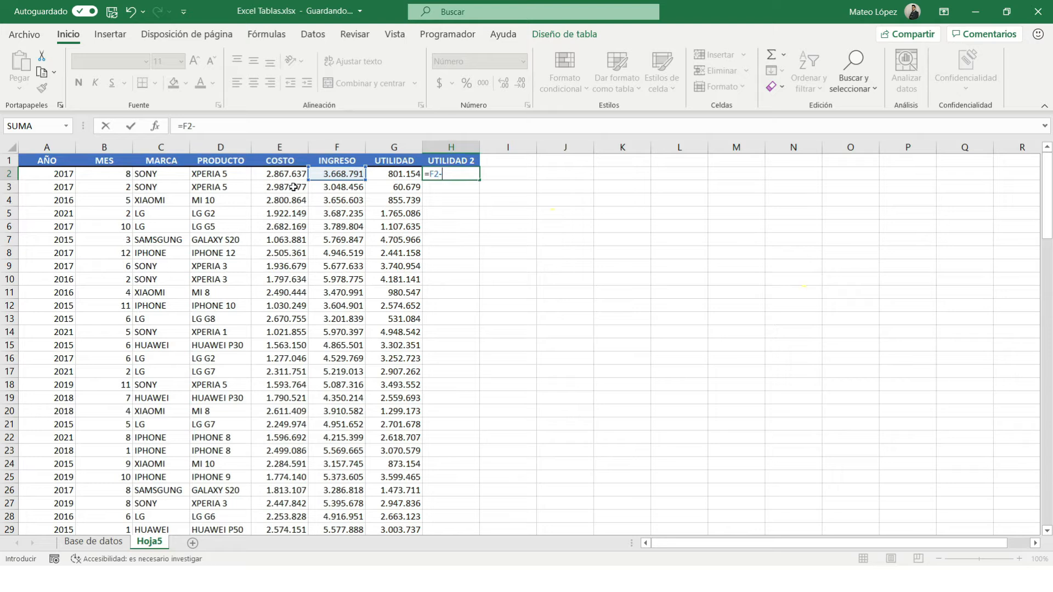
type("E2")
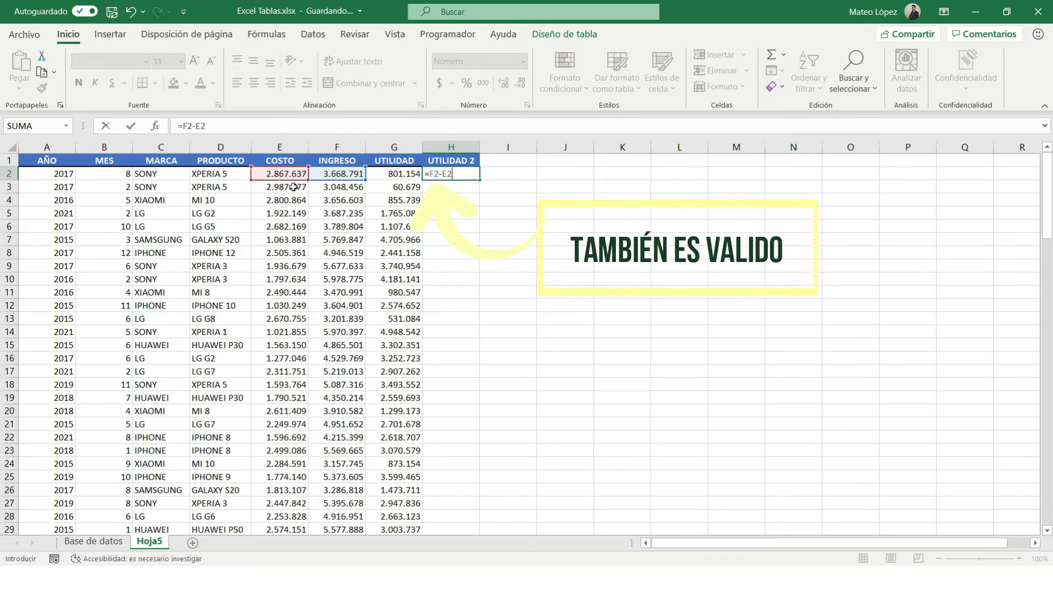
key("Return")
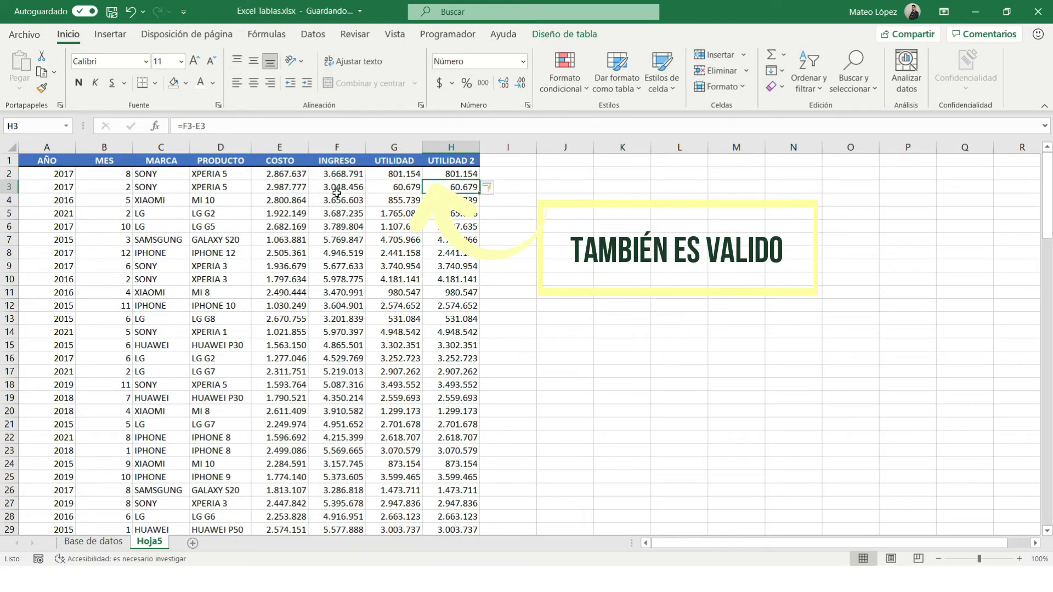
Compare the cell-reference formulas down the UTILIDAD 2 column with the structured-reference formula in G2.
left_click(454, 177)
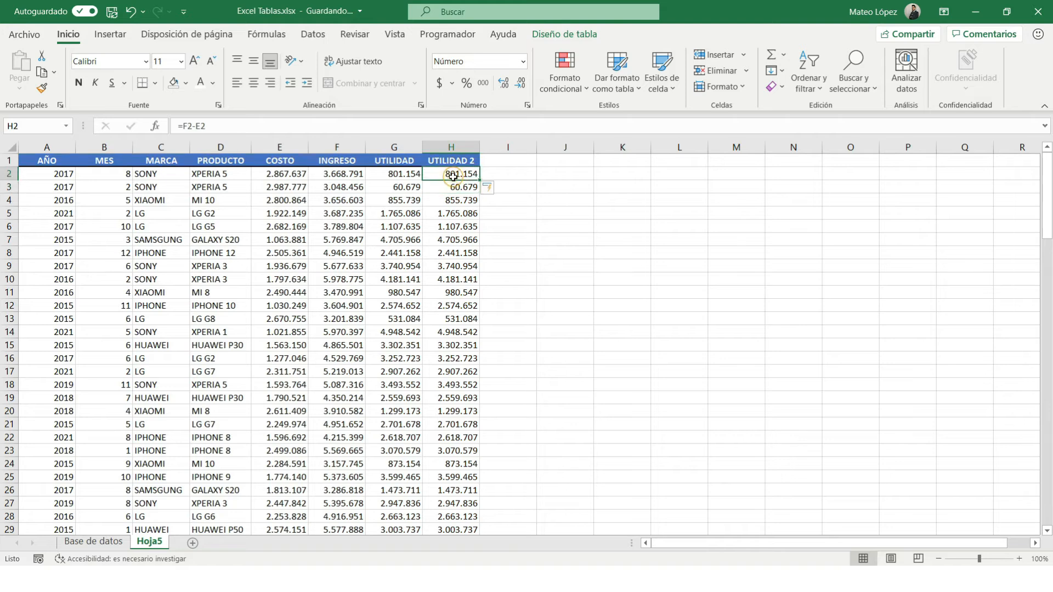
left_click(453, 186)
left_click(461, 214)
left_click(461, 227)
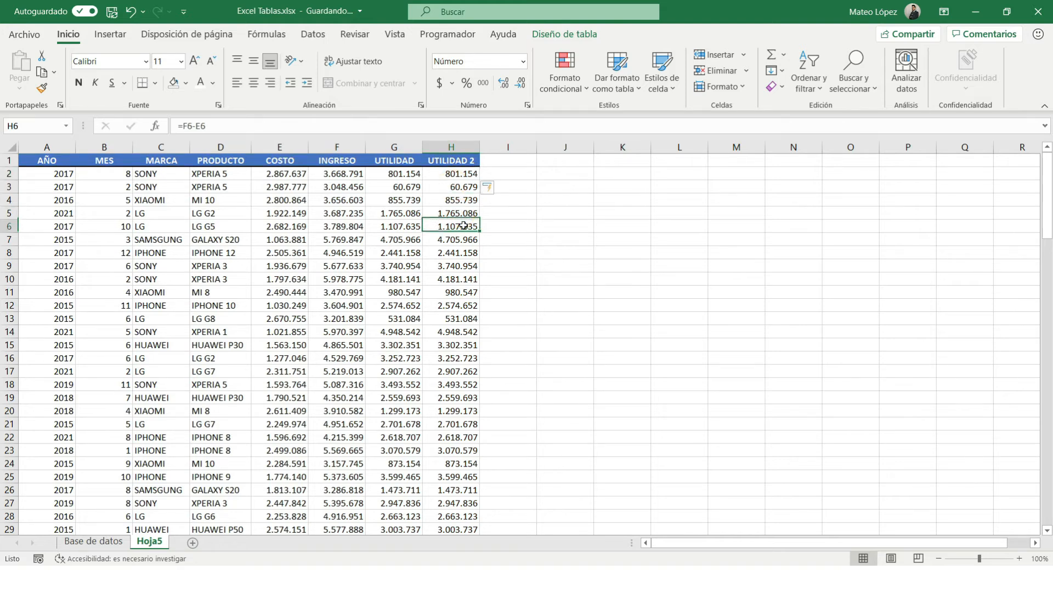
left_click(463, 240)
left_click(469, 252)
scroll(447, 307, "down", 6)
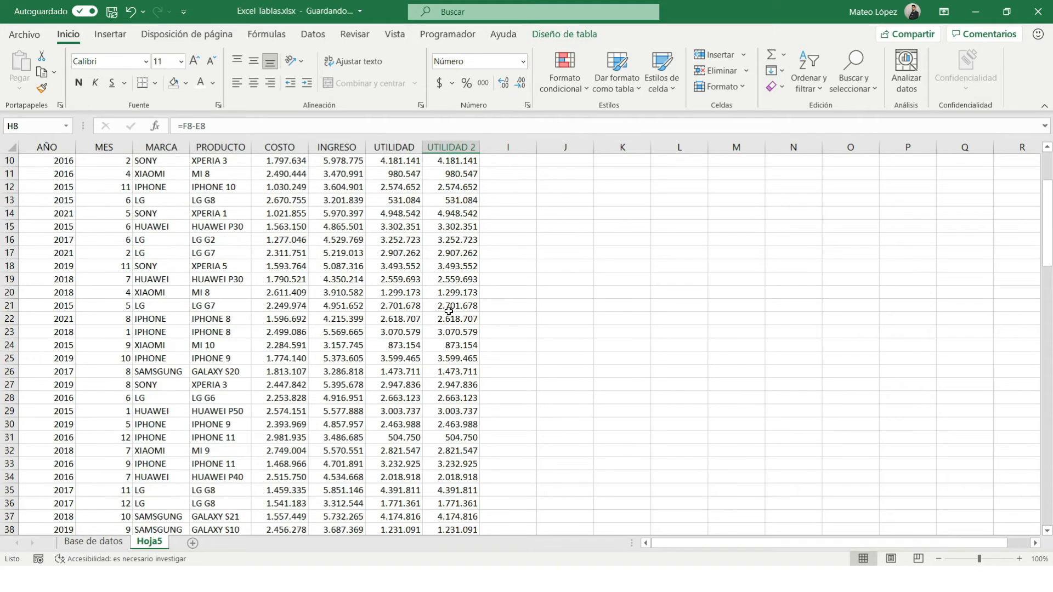
scroll(445, 296, "up", 6)
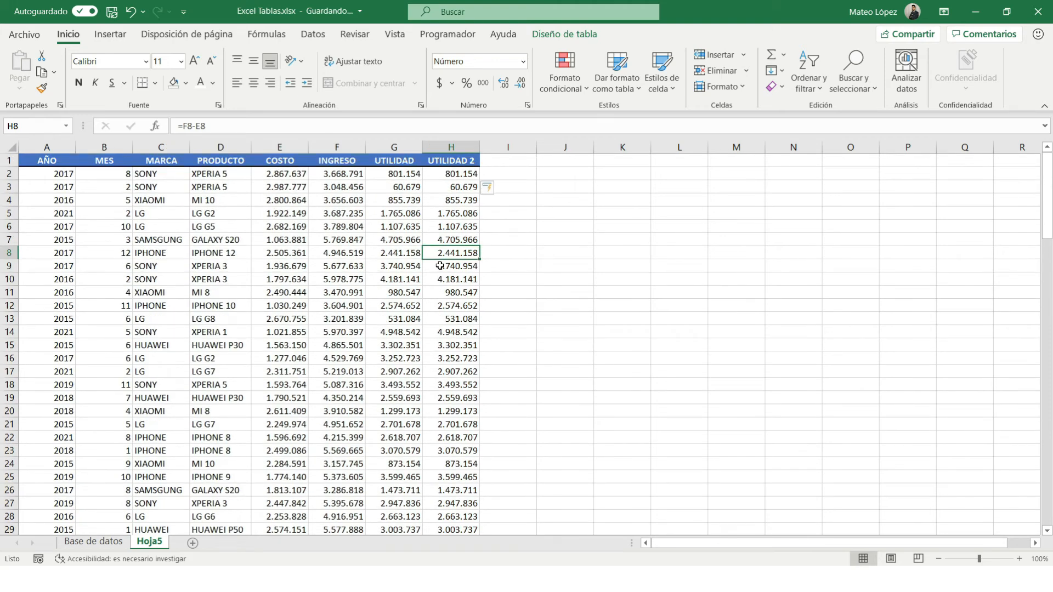
left_click(393, 176)
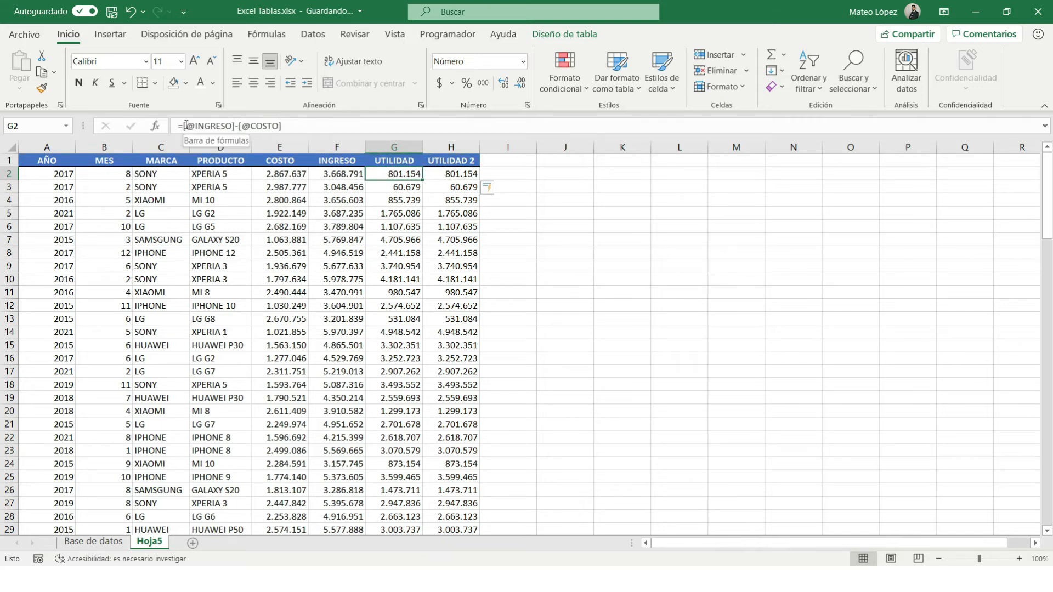
left_click_drag(188, 126, 281, 126)
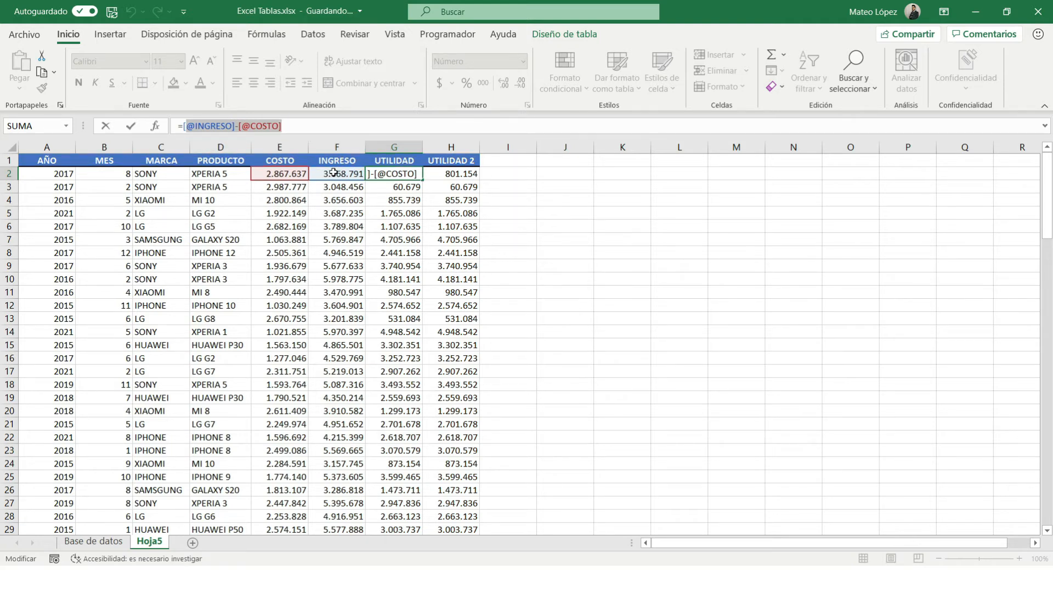
key("Escape")
Undo the addition of the UTILIDAD 2 column, including its formulas and header.
key("Right")
key("ctrl+shift+Down")
key("ctrl+BackSpace")
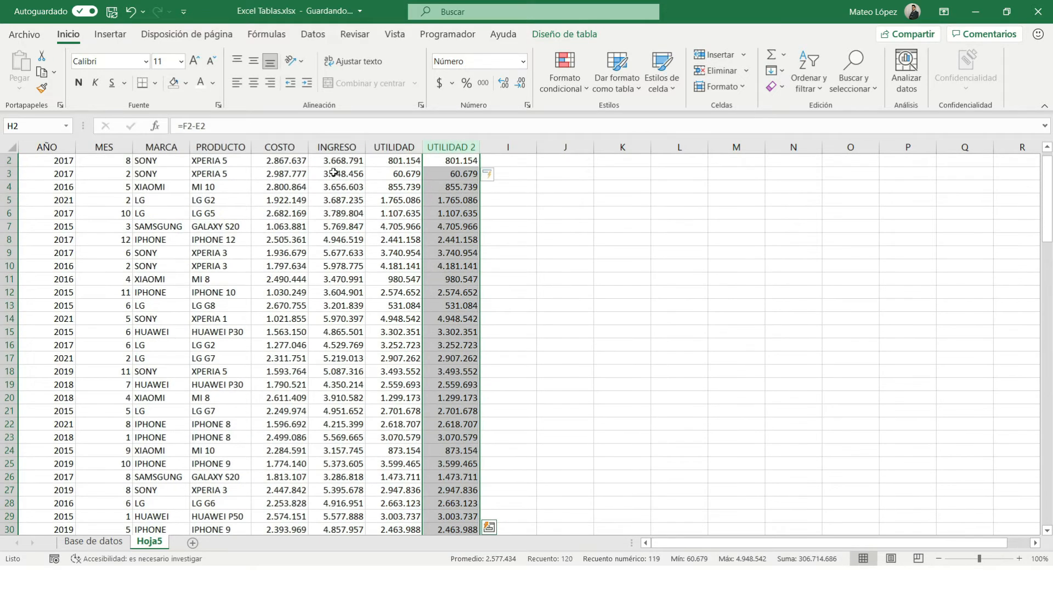
key("ctrl+z")
key("ctrl+z")
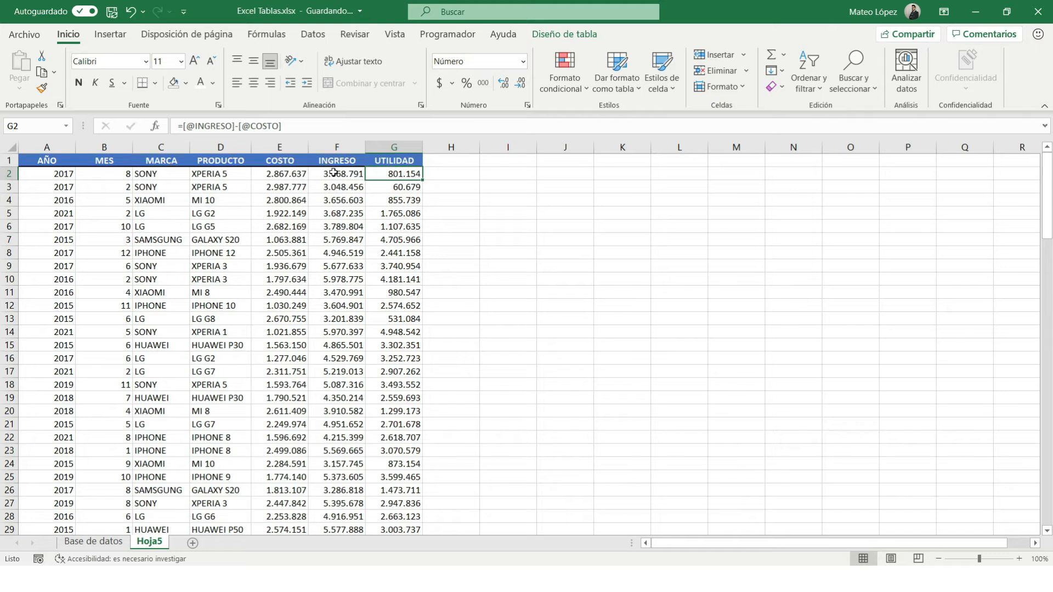
Turn on the filter buttons in the table's header row and go to the MARCA header.
key("Up")
key("Left")
key("Left")
key("Left")
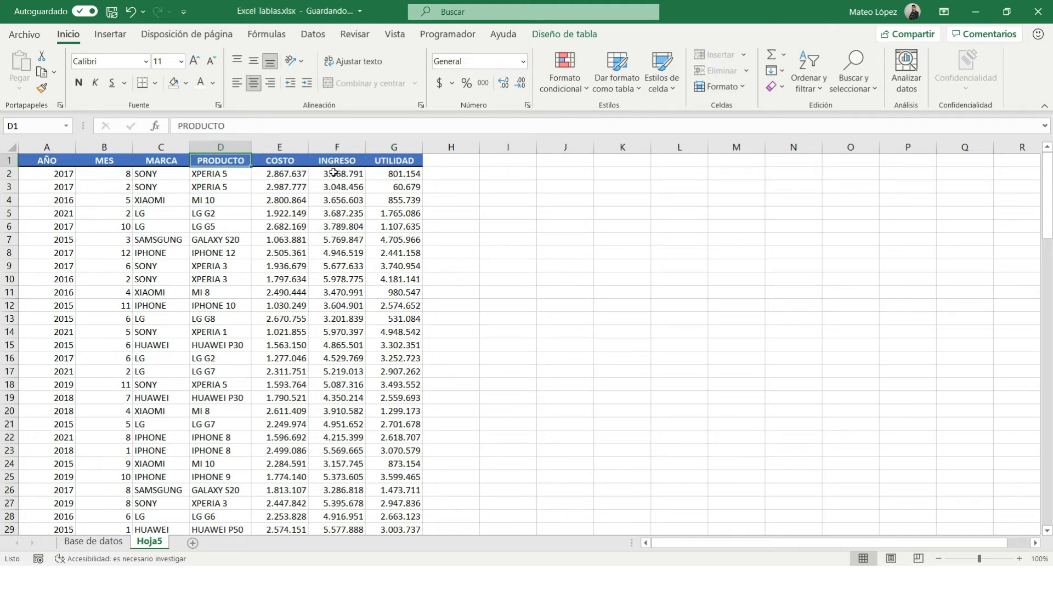
key("ctrl+shift+l")
key("Left")
key("Left")
key("Right")
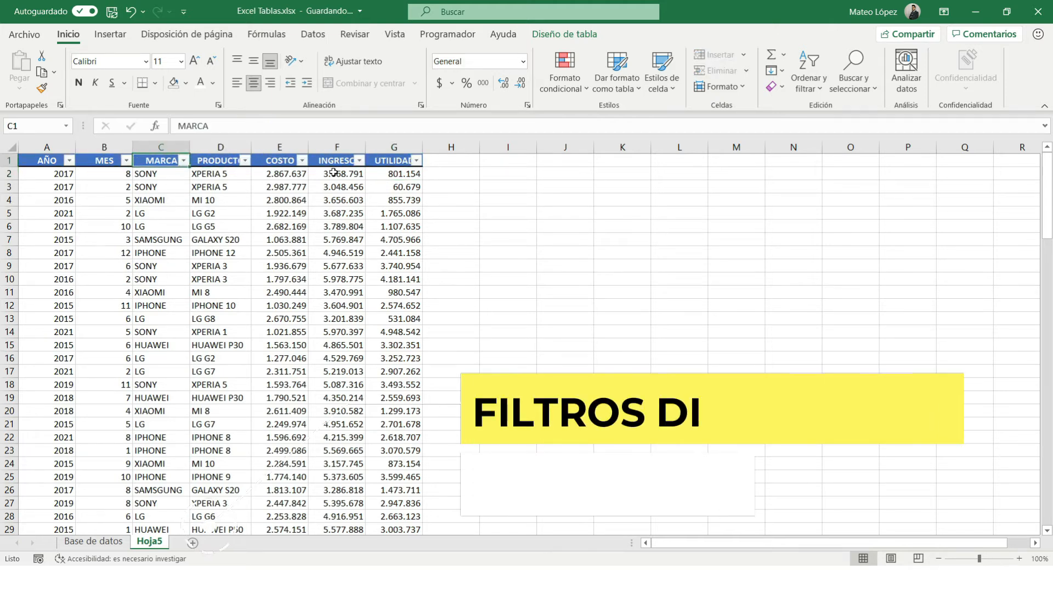
Clear and reselect all brands in the MARCA filter, accept it, and turn off the header filter buttons.
key("alt+Down")
key("Tab")
key("Tab")
key("Tab")
key("Tab")
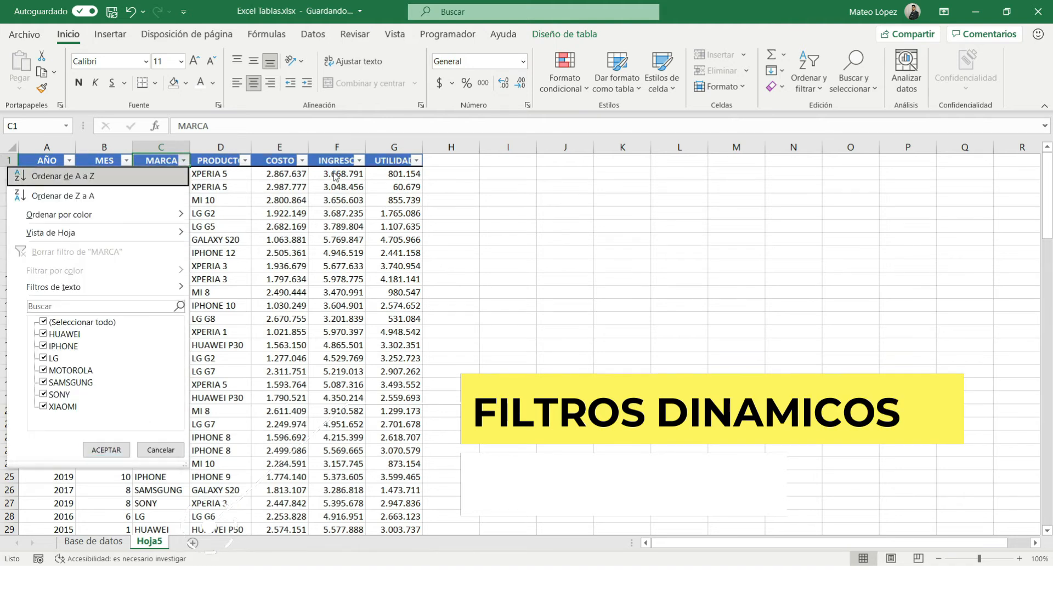
key("space")
key("Down")
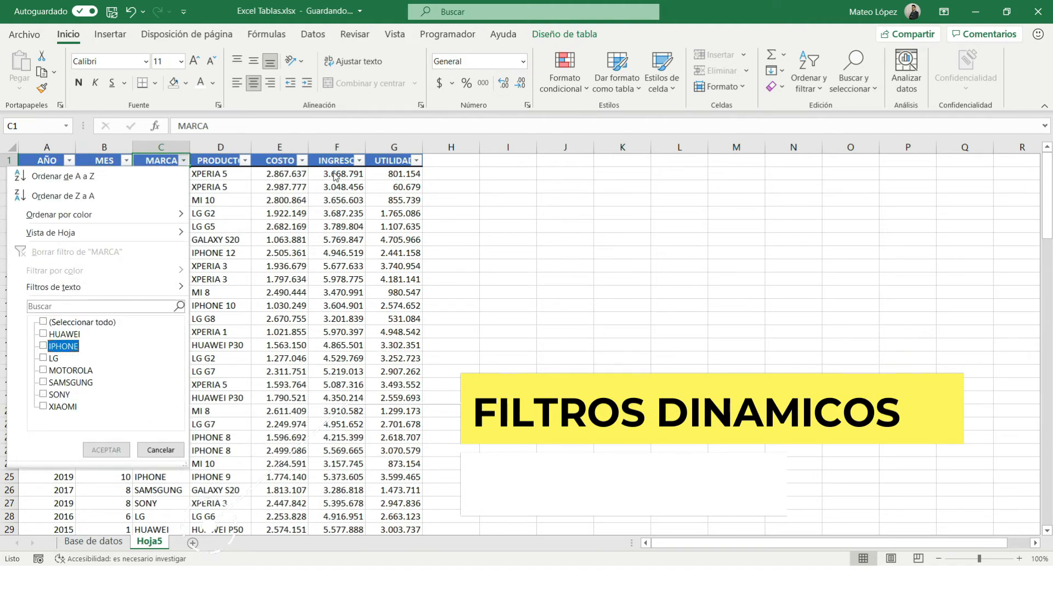
key("Up")
key("space")
key("Return")
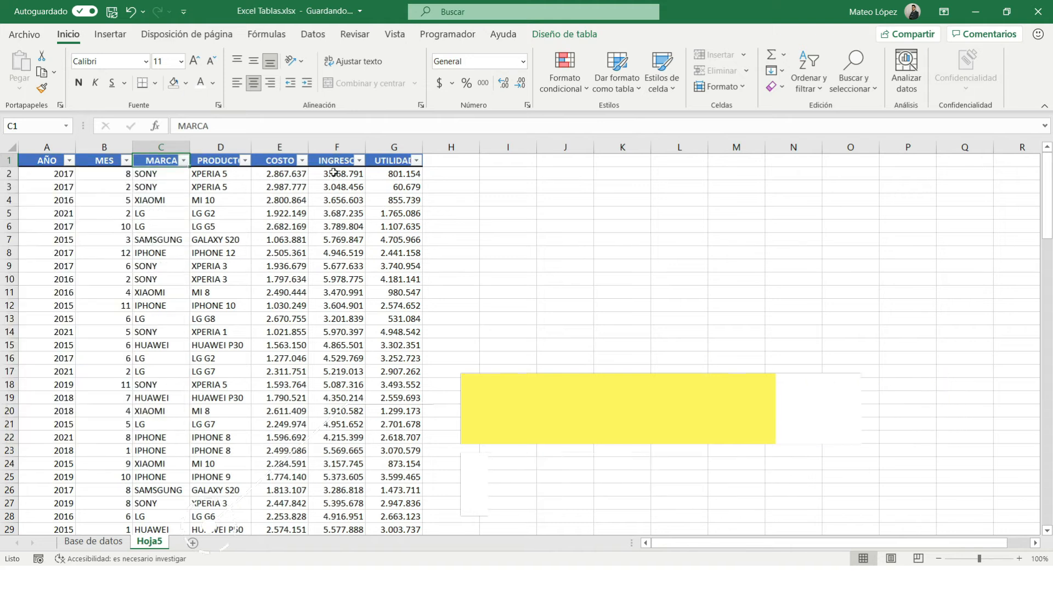
key("ctrl+shift+l")
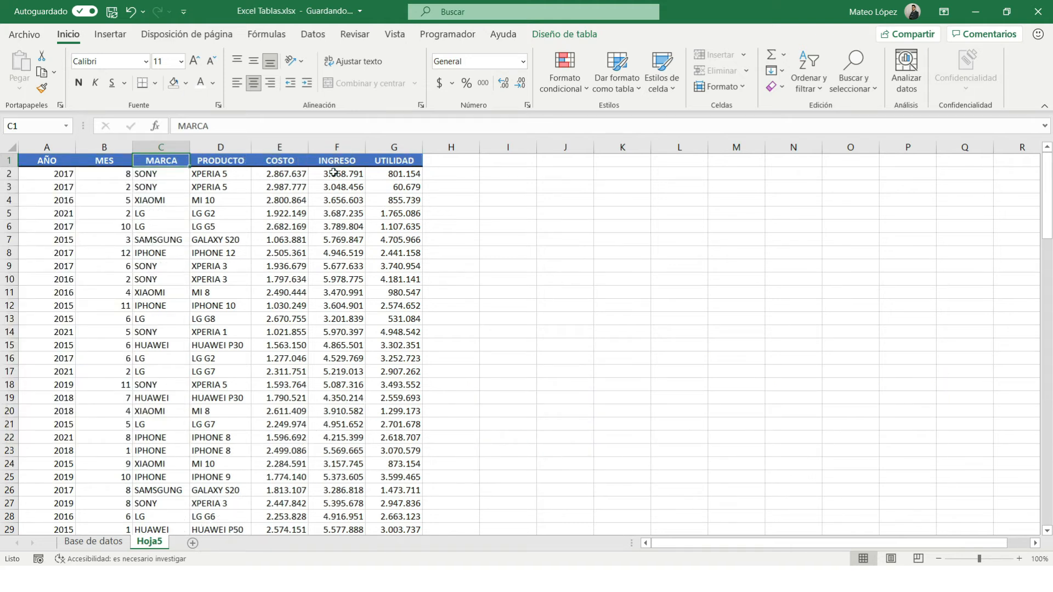
Insert slicers for the AÑO and MARCA fields of the table.
left_click(334, 161)
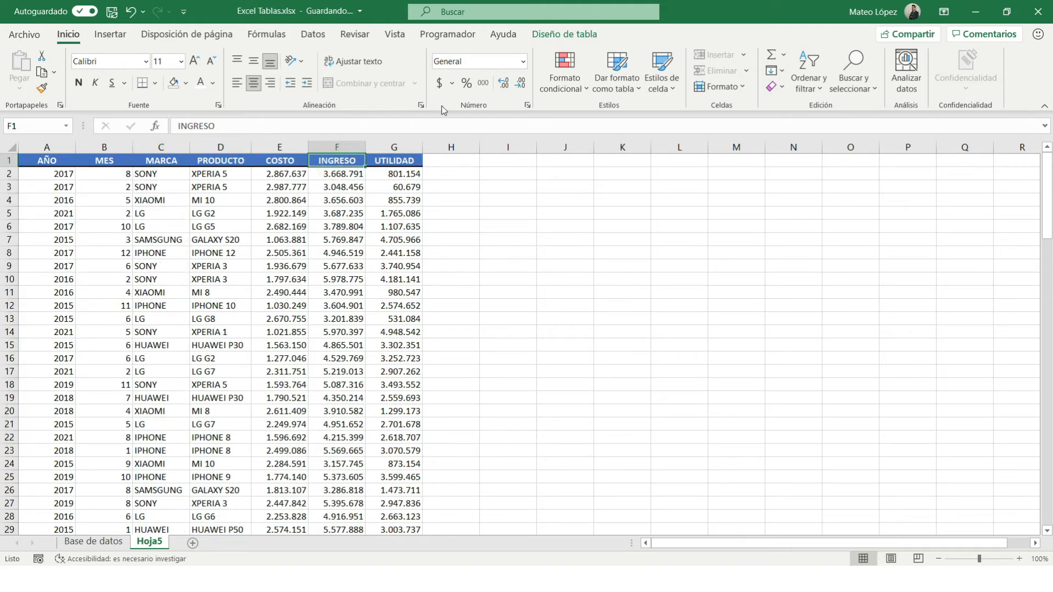
left_click(541, 34)
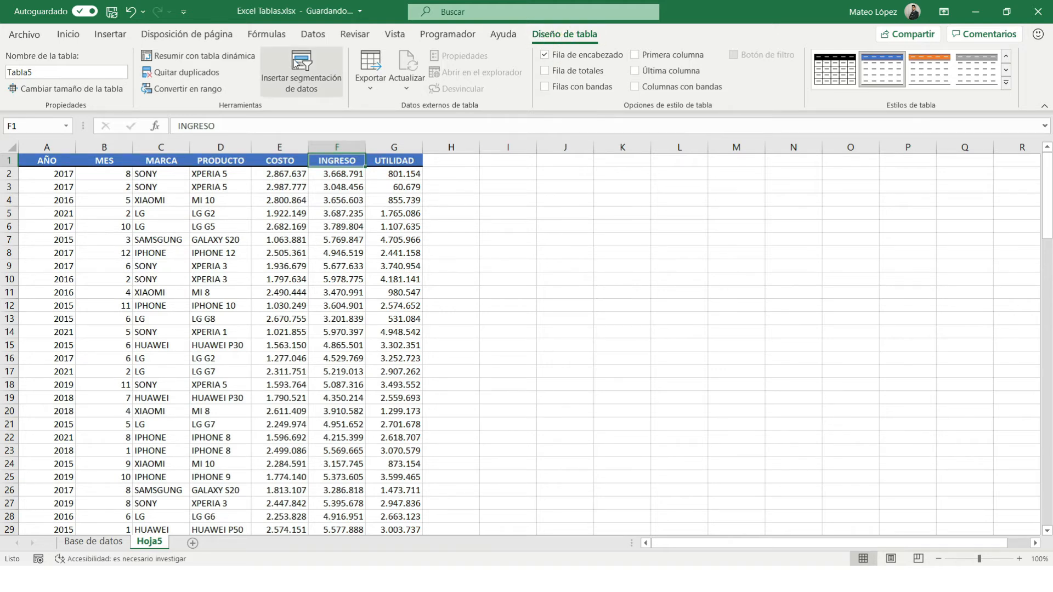
left_click(299, 75)
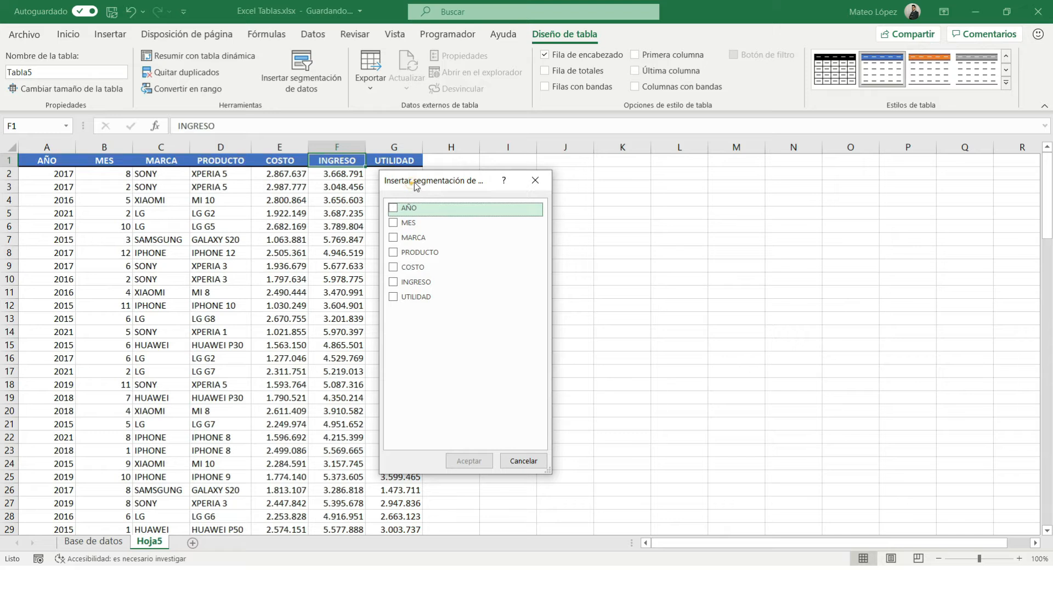
left_click_drag(410, 181, 492, 170)
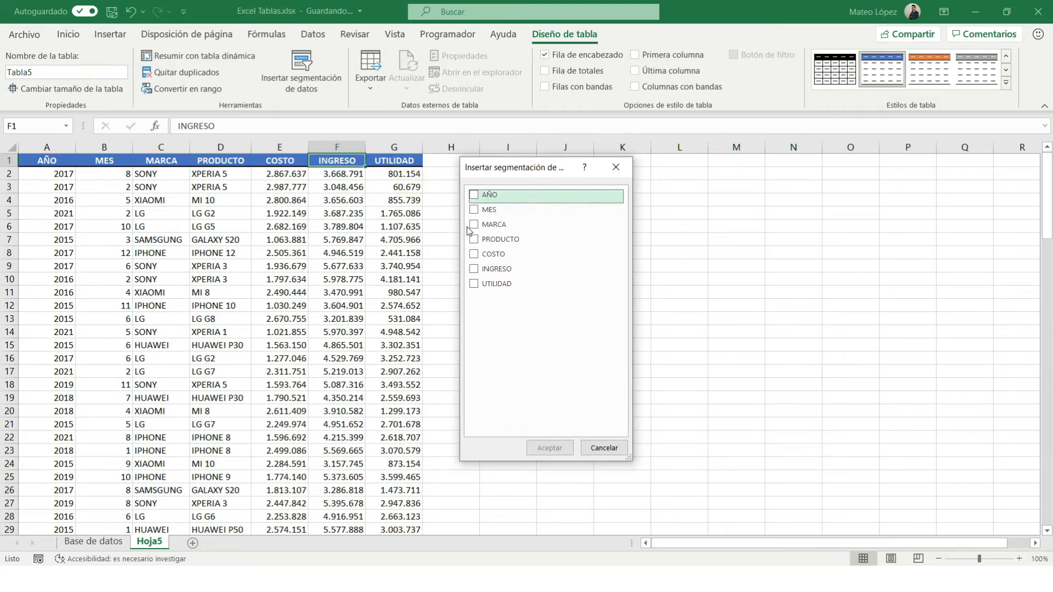
left_click(474, 195)
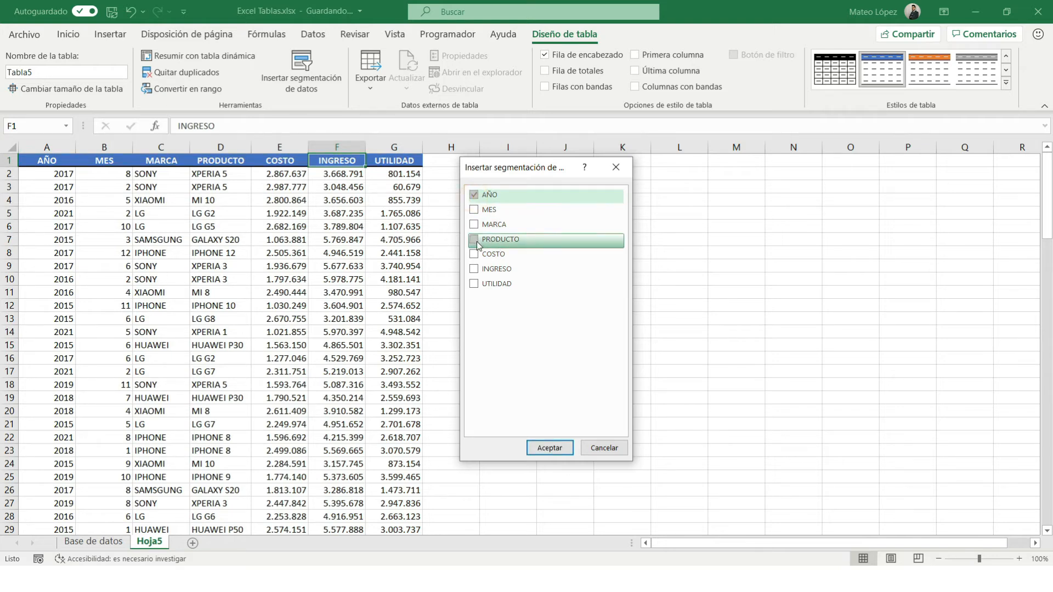
left_click(474, 226)
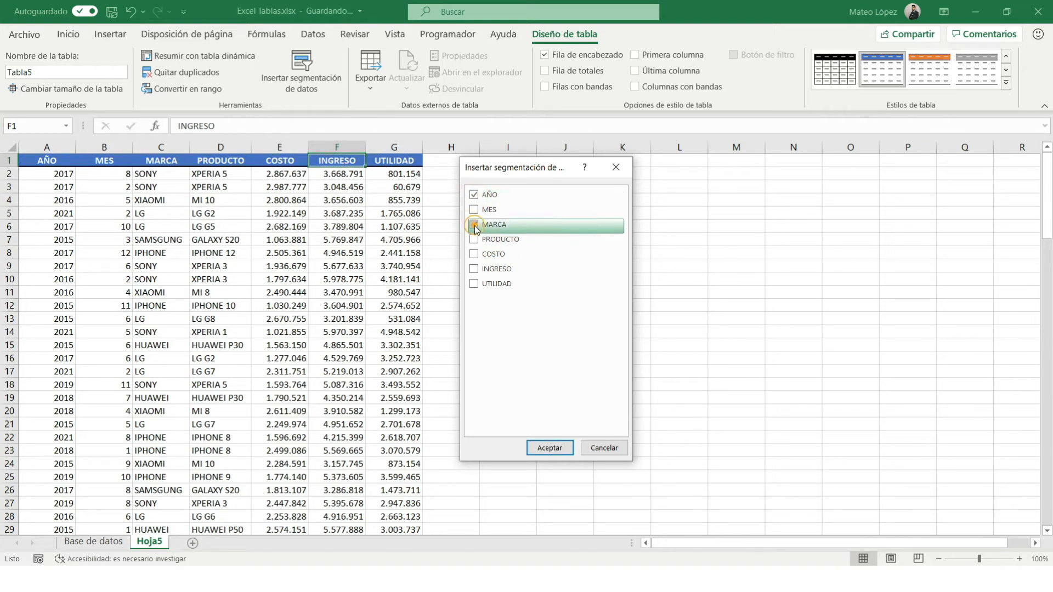
left_click(550, 449)
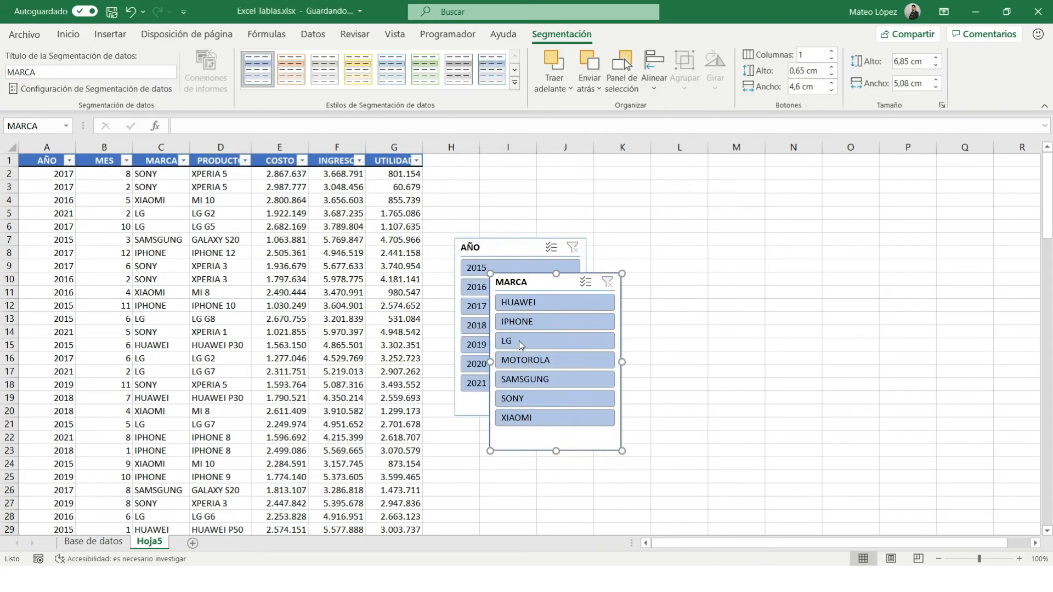
Place the AÑO and MARCA slicers side by side next to the table's first rows and give MARCA the dark blue style.
left_click_drag(544, 286, 677, 170)
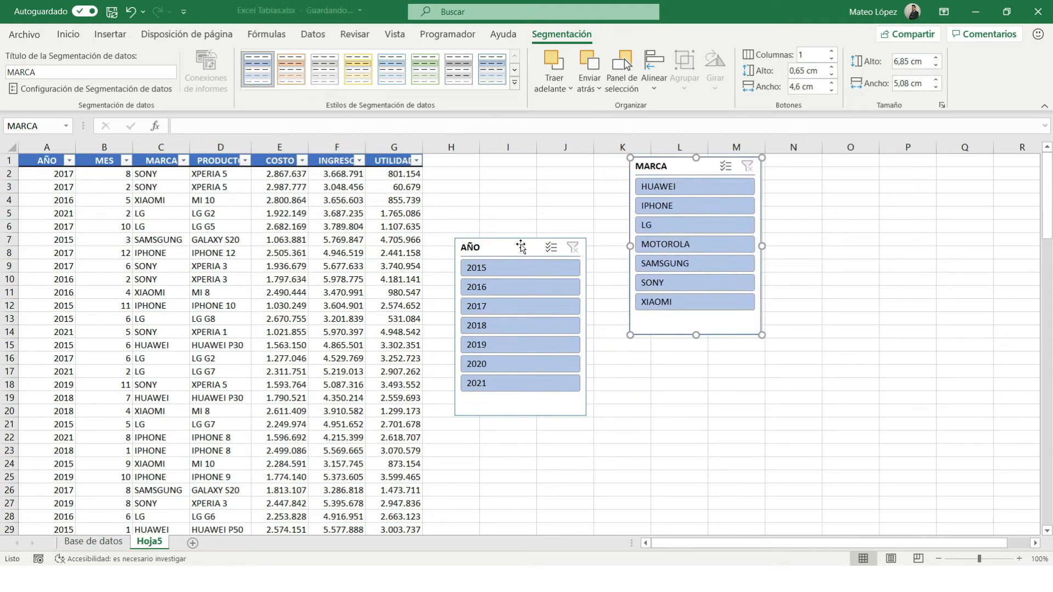
left_click_drag(521, 243, 546, 159)
left_click_drag(638, 170, 636, 168)
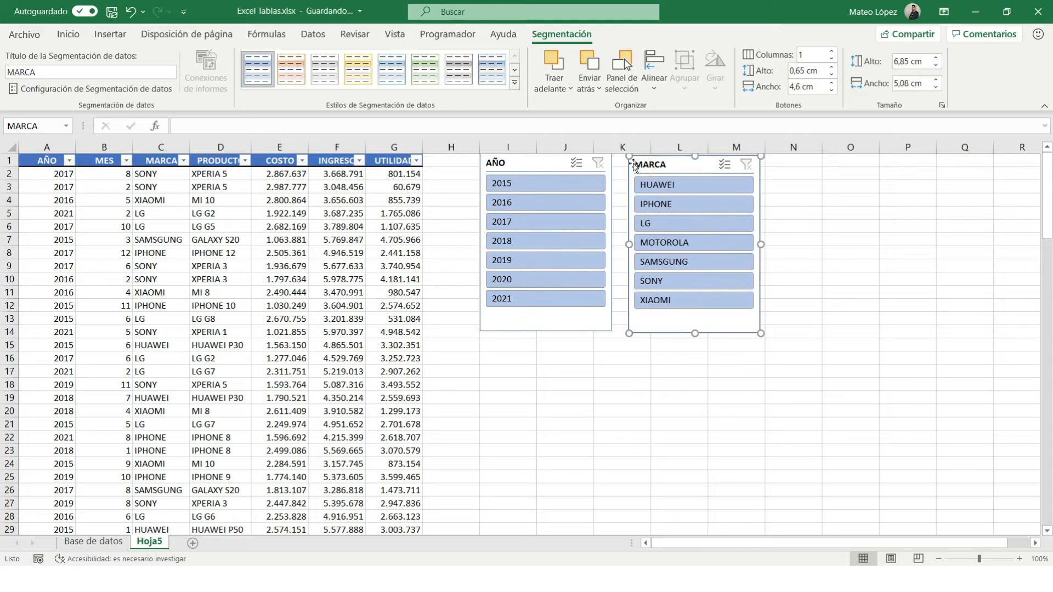
left_click(515, 82)
left_click(258, 152)
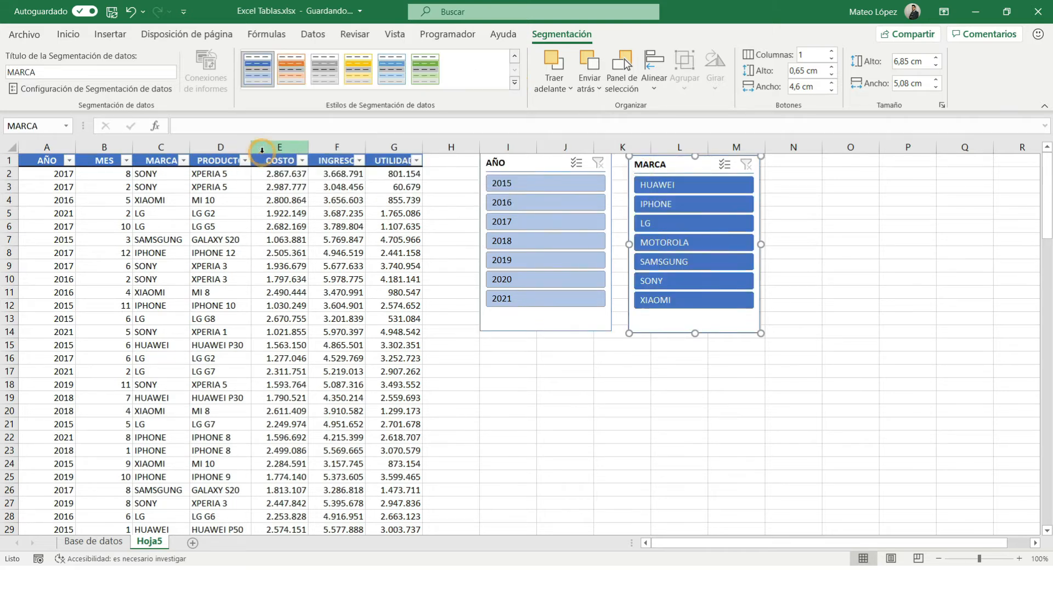
Give the AÑO slicer the same dark blue style as the MARCA slicer.
left_click(549, 165)
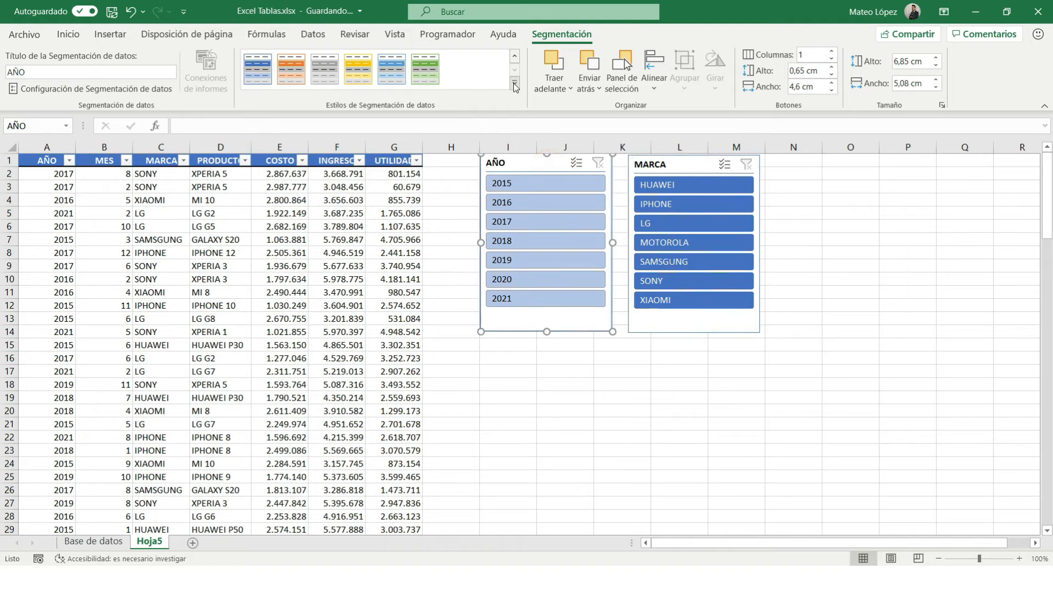
left_click(514, 83)
left_click(259, 154)
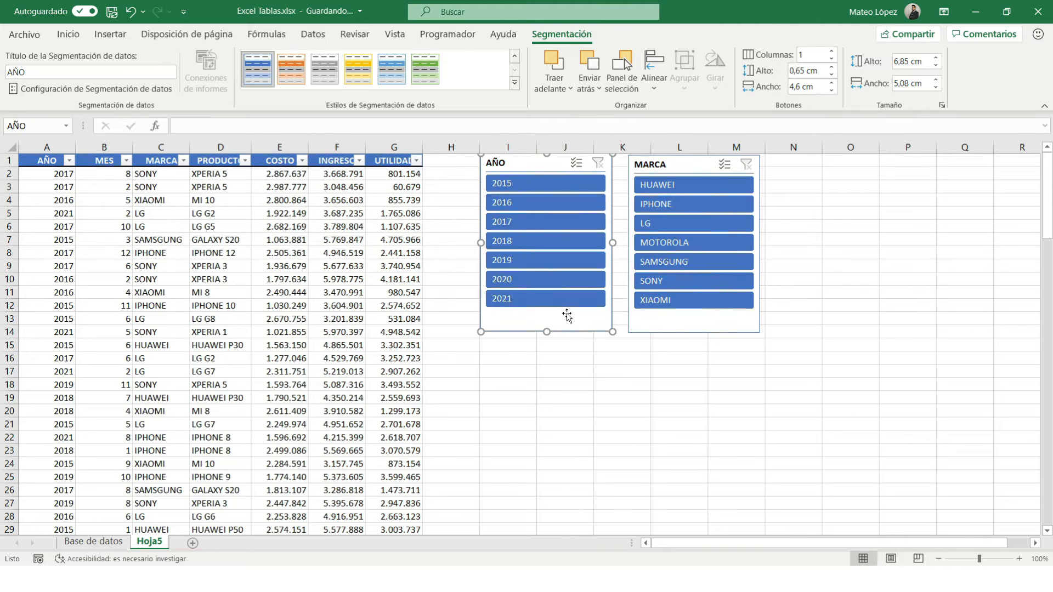
Filter the table to 2021 with the AÑO slicer and check the AÑO column of the filtered rows.
left_click(519, 299)
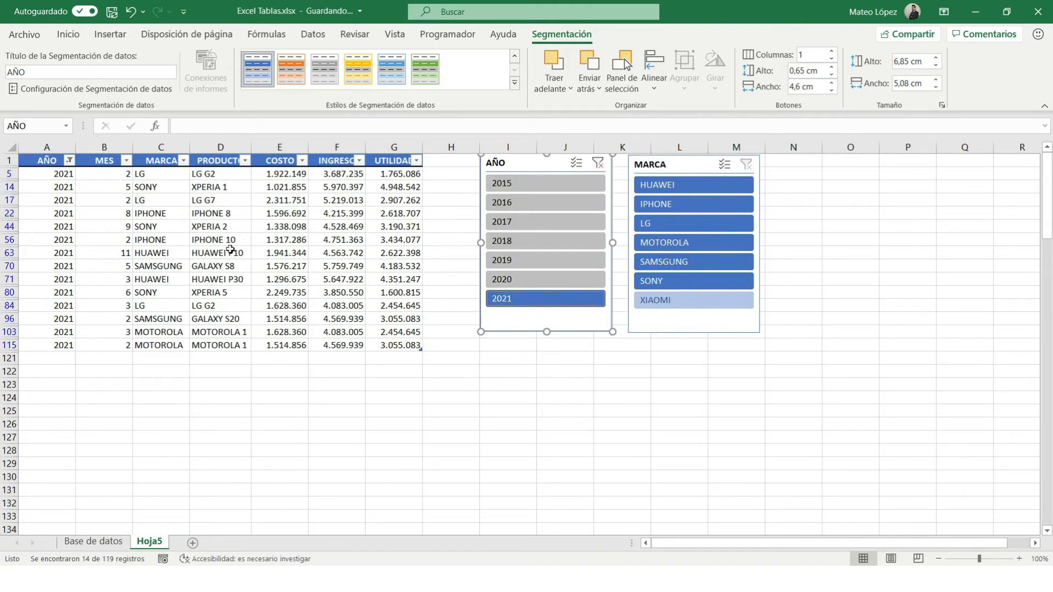
left_click_drag(36, 174, 379, 343)
left_click_drag(41, 181, 52, 340)
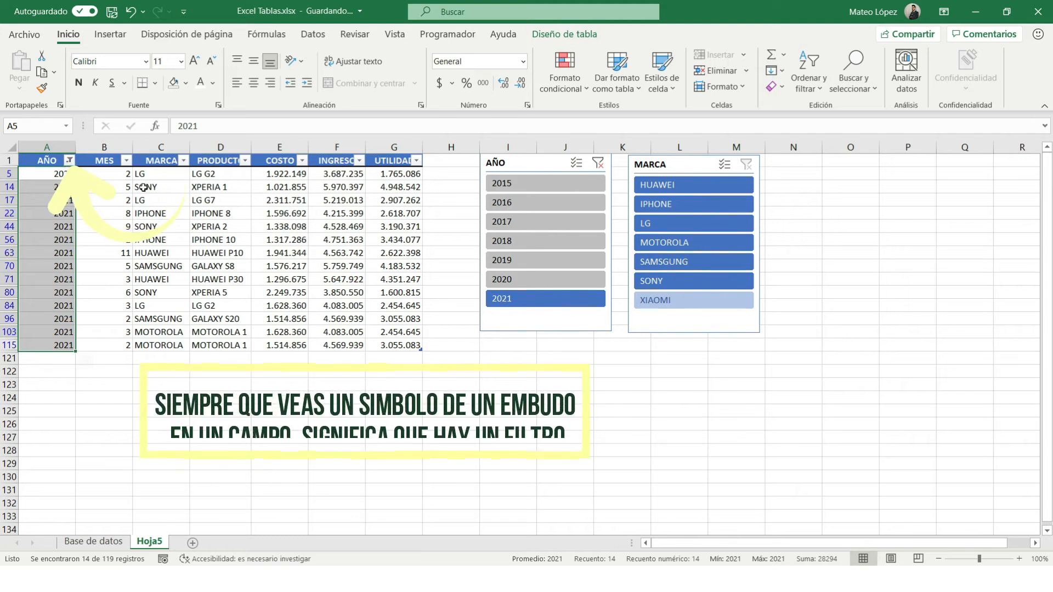
Narrow the filter to the IPHONE brand, check the AÑO and MARCA cells of the rows, and clear both slicer filters.
left_click(659, 208)
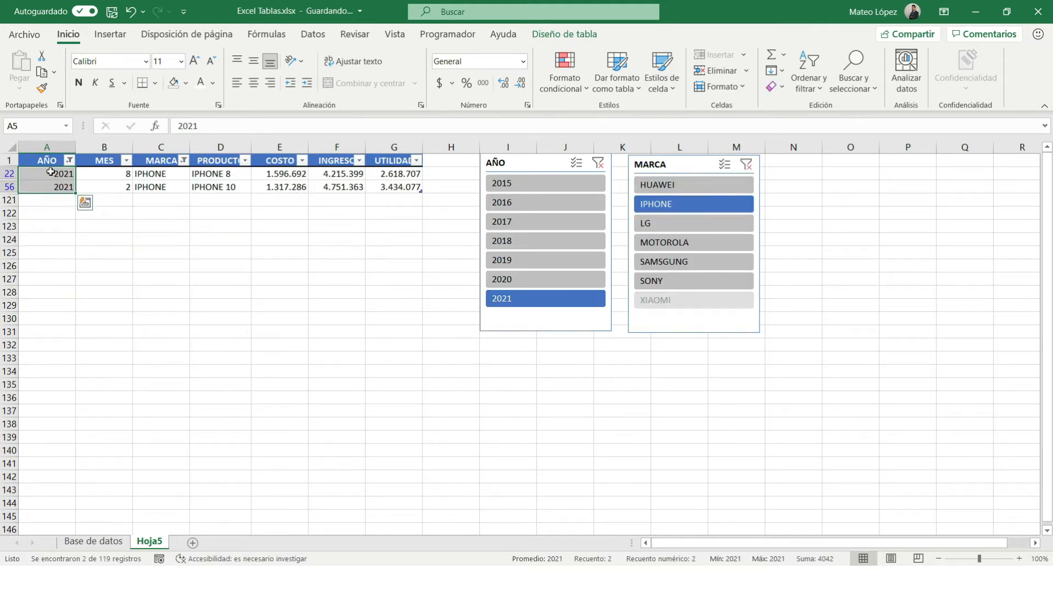
left_click_drag(50, 172, 382, 193)
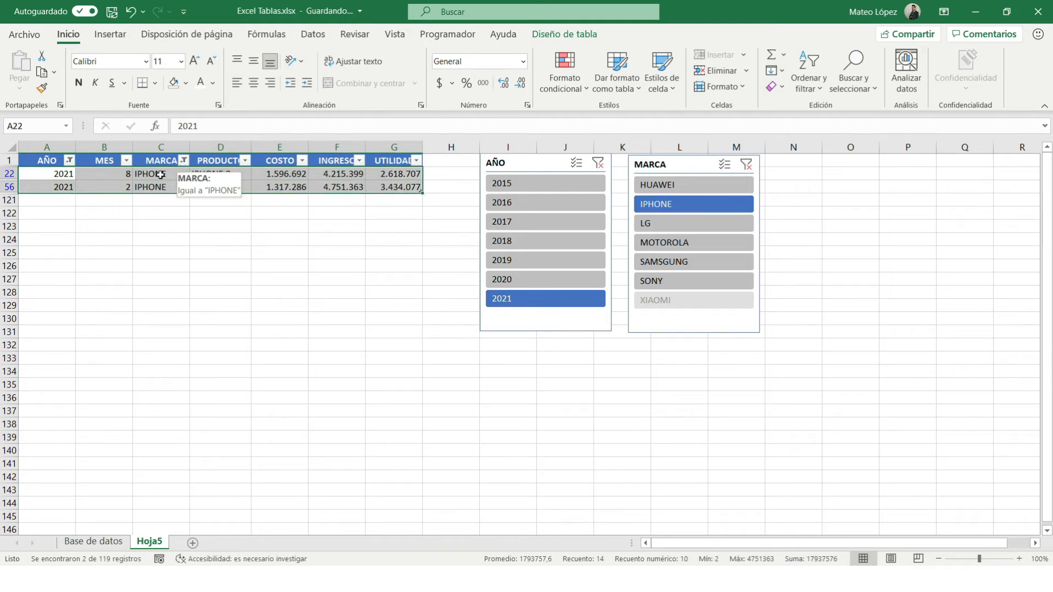
left_click_drag(160, 174, 151, 187)
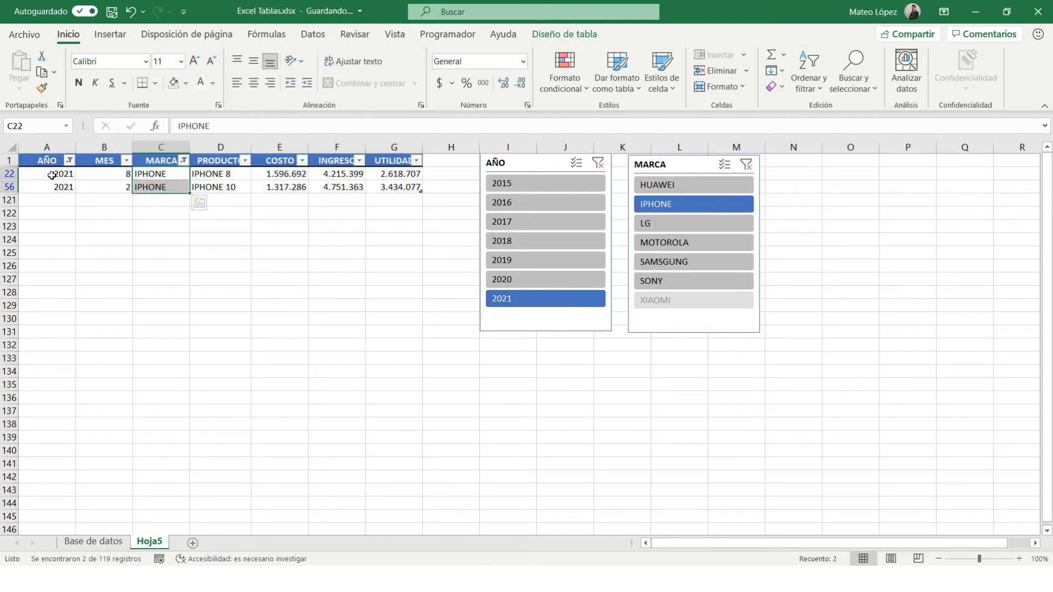
left_click_drag(51, 175, 54, 187)
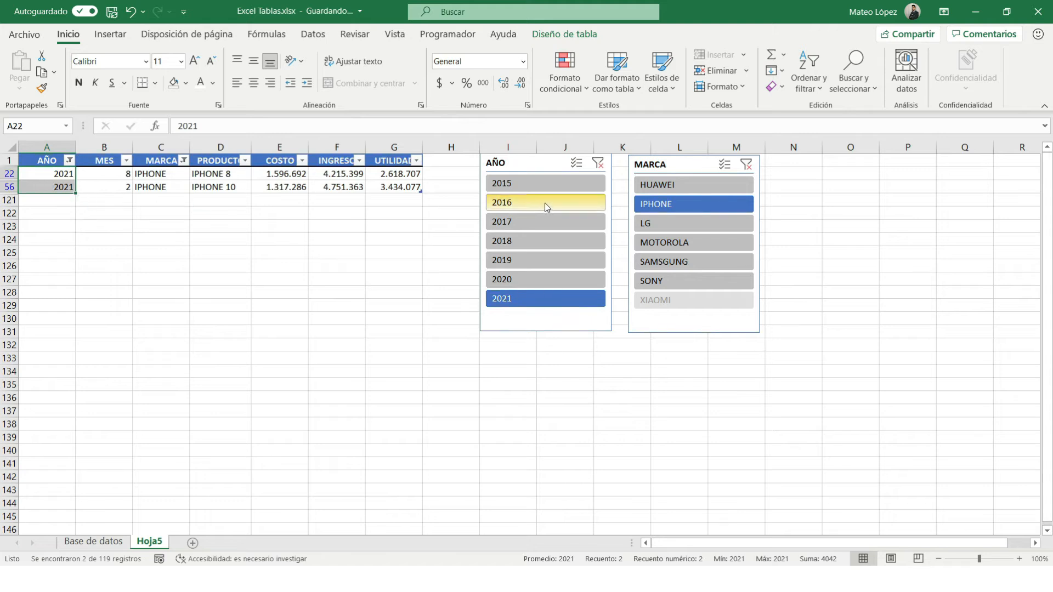
left_click(597, 167)
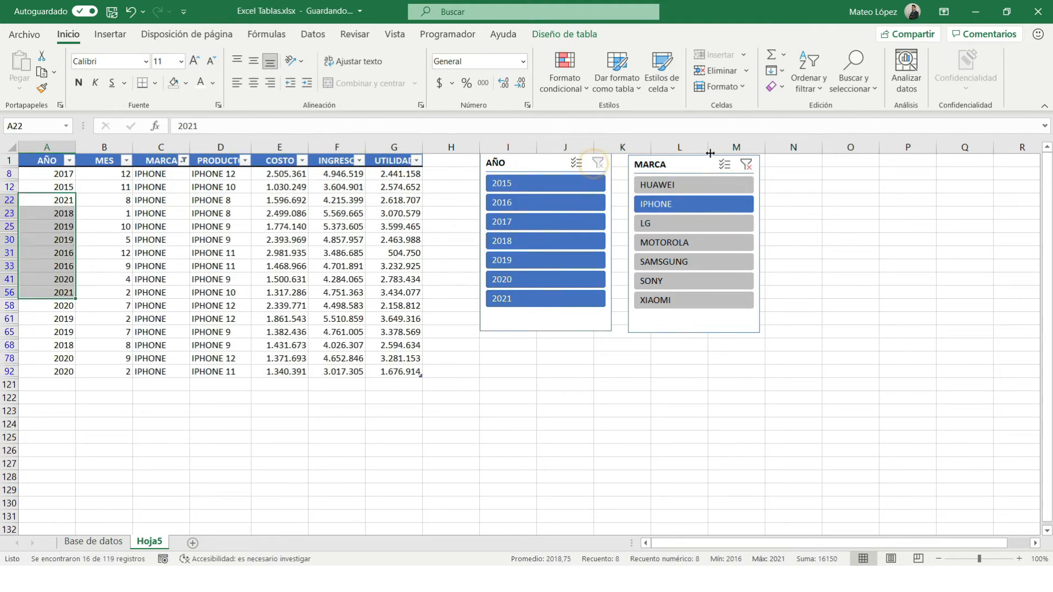
left_click(746, 164)
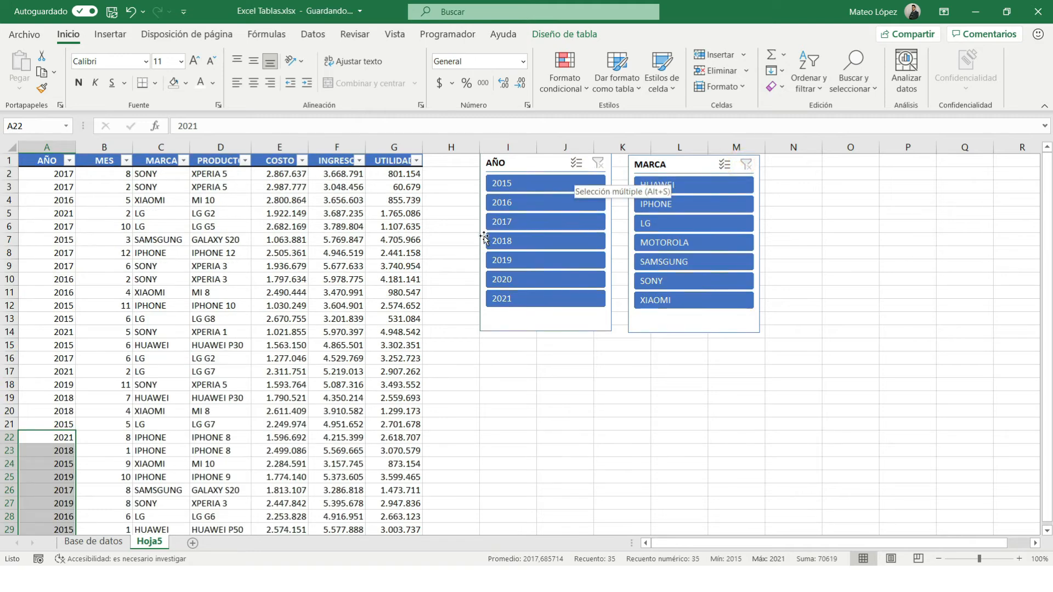
Filter the table to 2018 and 2019 using multiple selection in the AÑO slicer, and to HUAWEI in the MARCA slicer.
left_click(502, 246)
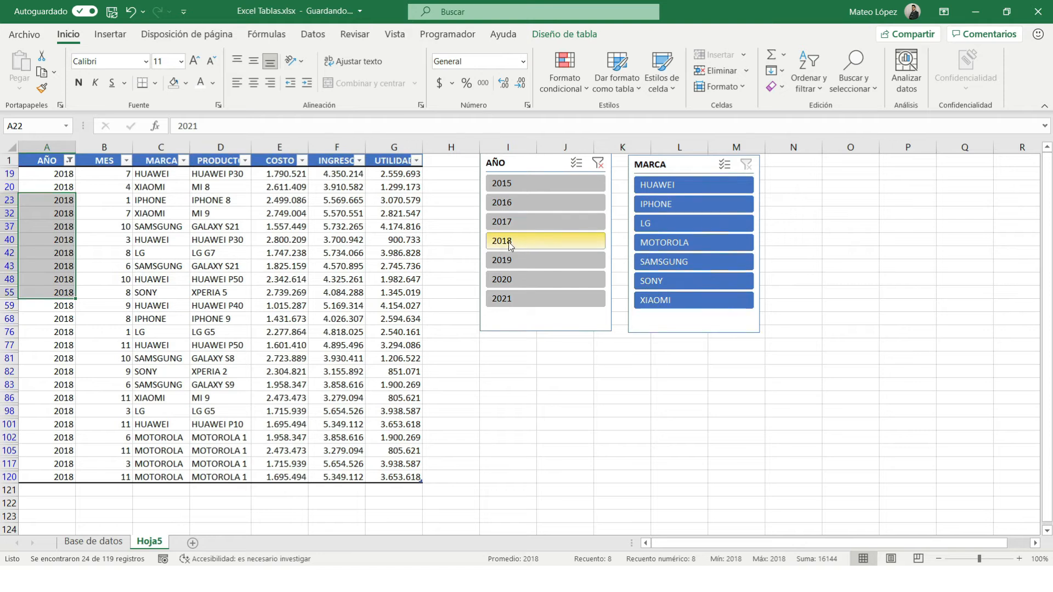
left_click(576, 164)
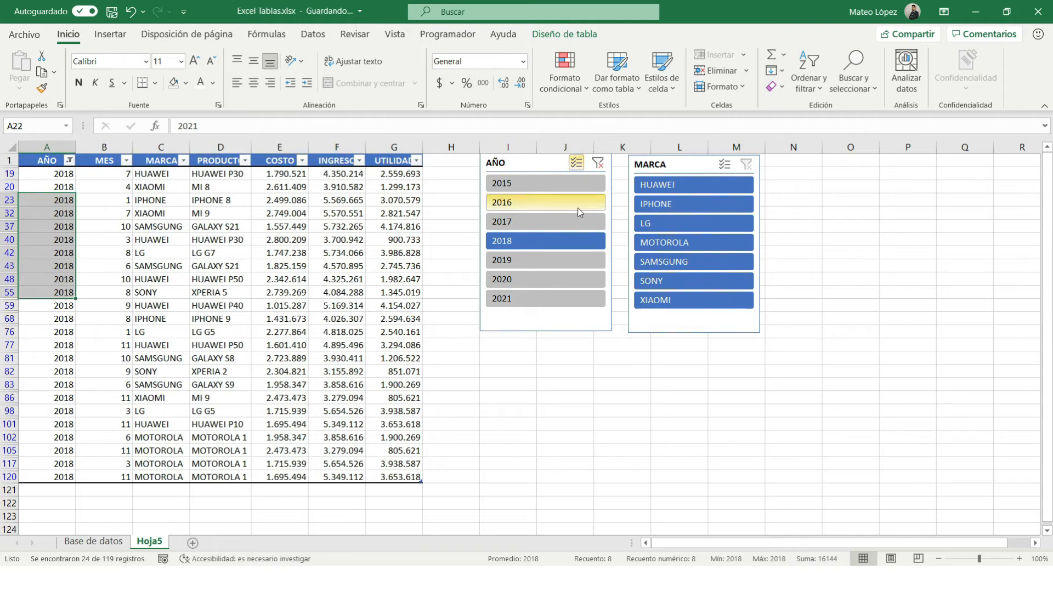
left_click(501, 261)
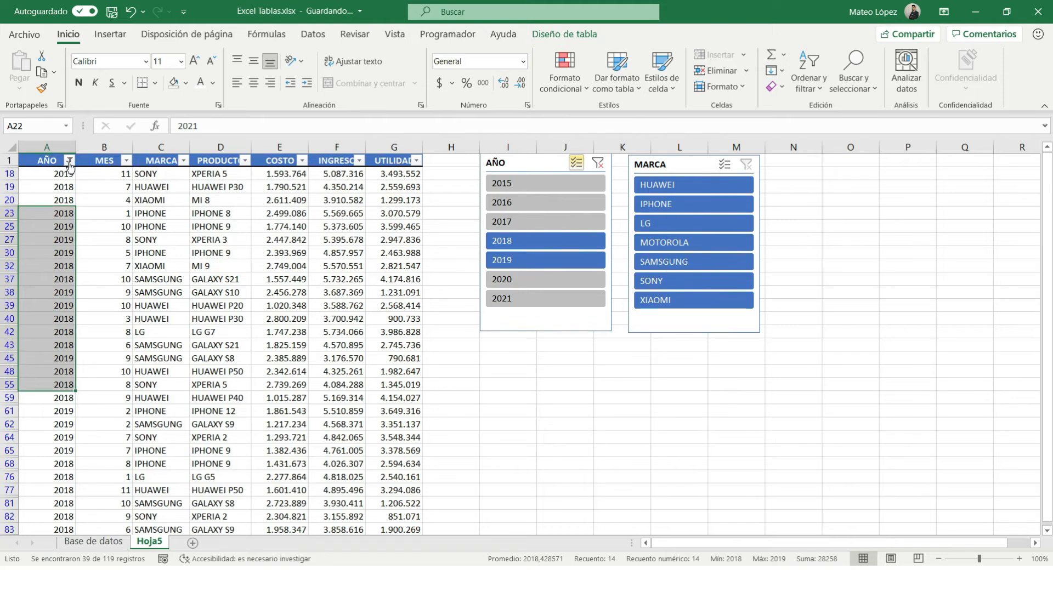
mouse_move(70, 167)
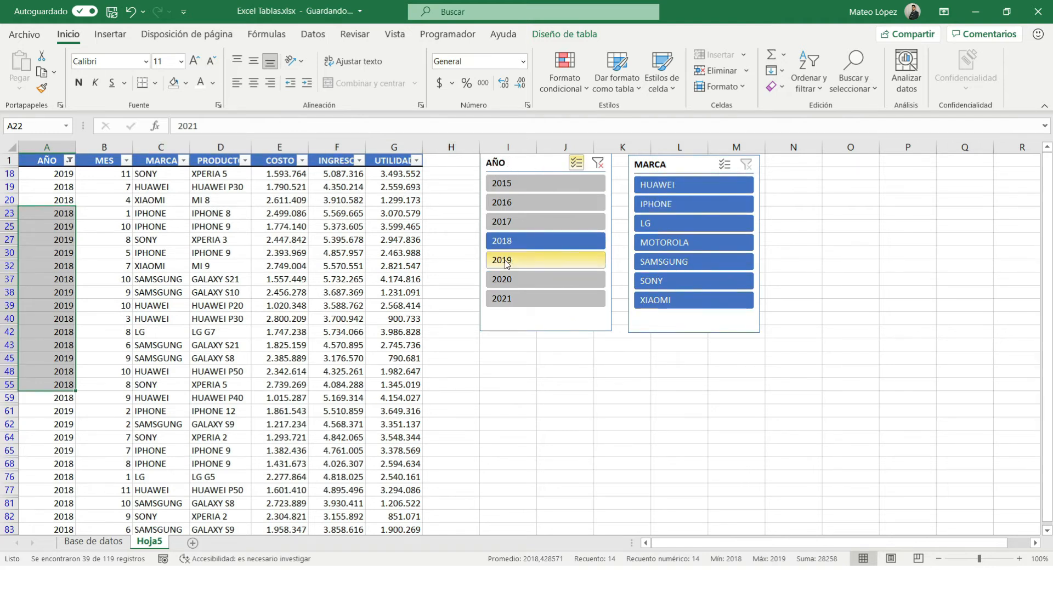
left_click(659, 190)
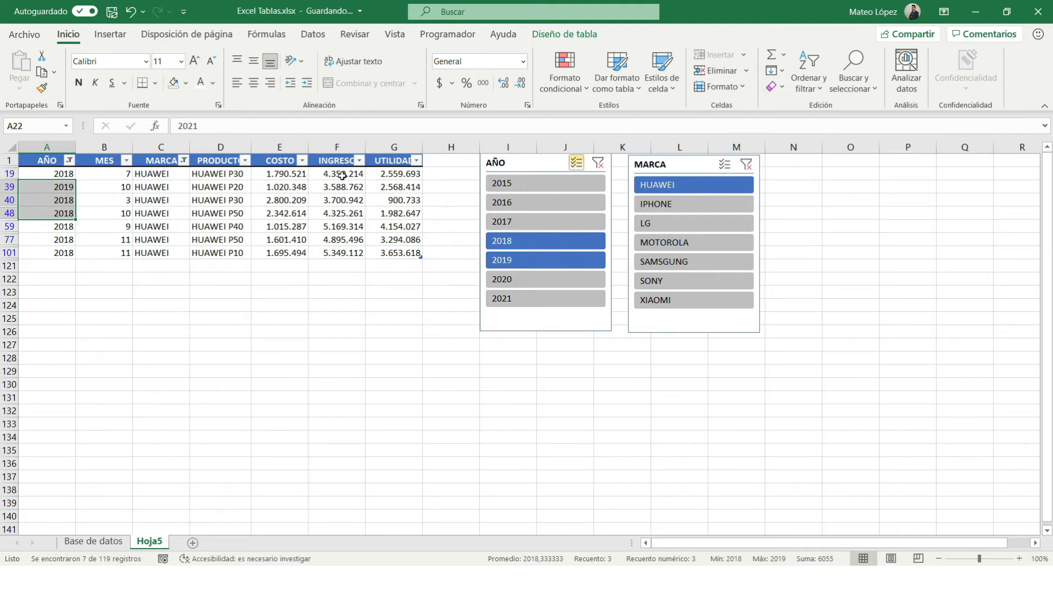
Insert a slicer for the MES field of the table.
left_click(389, 161)
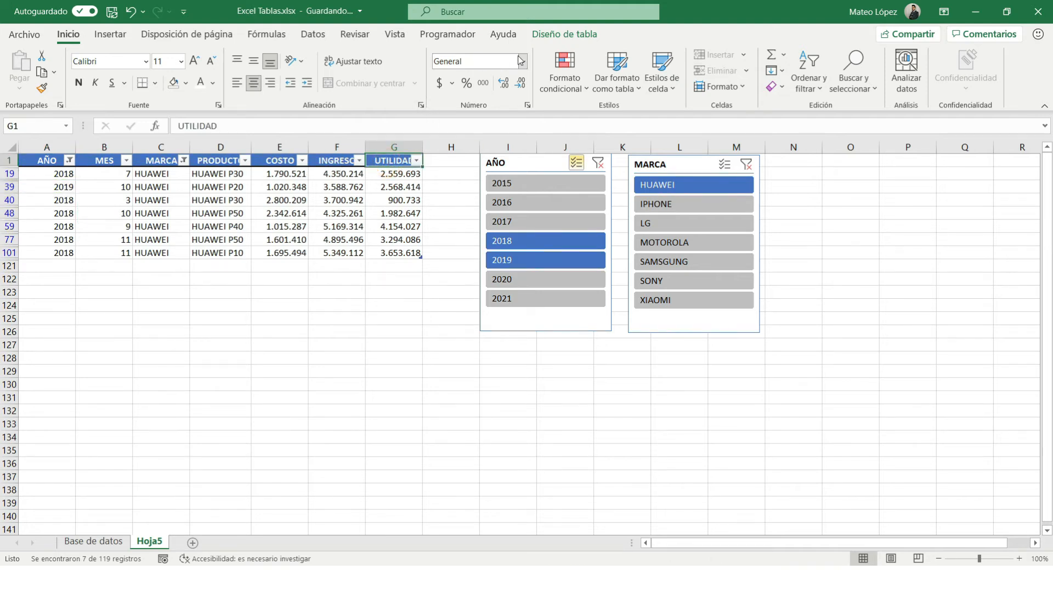
left_click(537, 35)
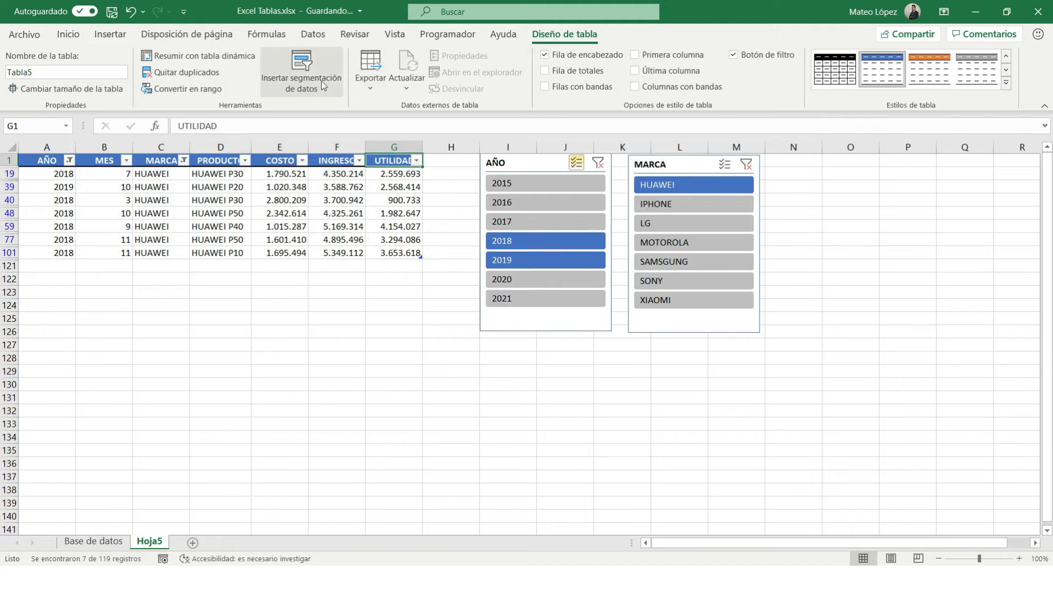
left_click(316, 84)
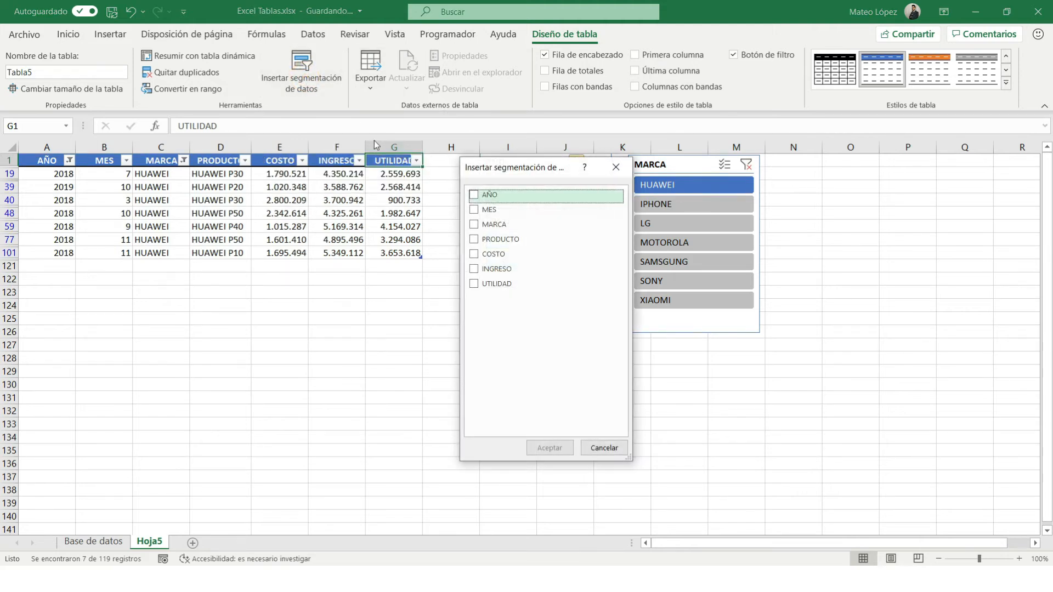
left_click(478, 209)
left_click(549, 447)
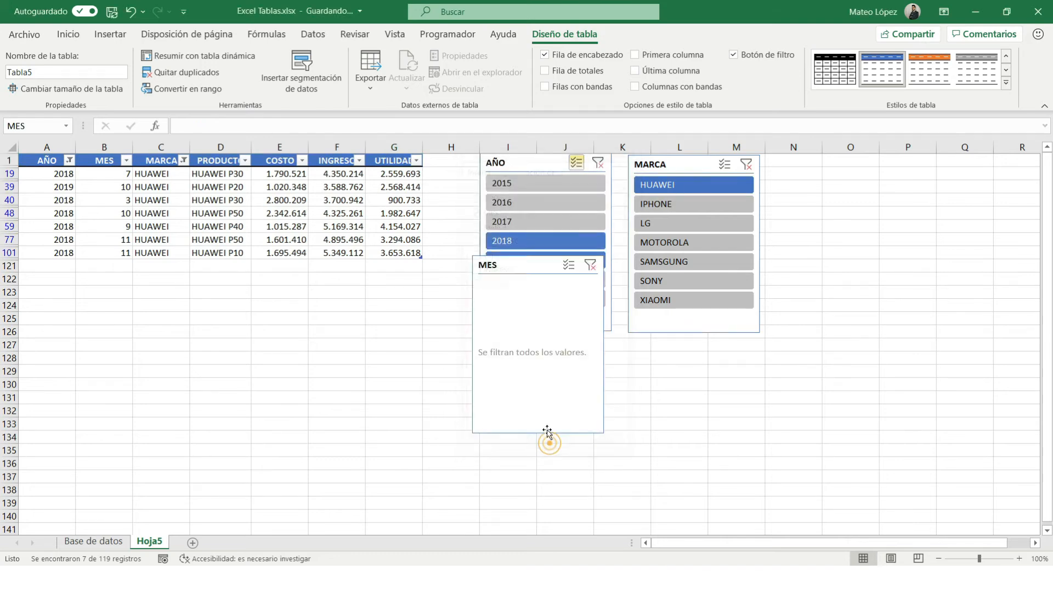
Place the MES slicer next to the MARCA slicer, aligned with the others, and give it the light blue dark 1 slicer style.
left_click_drag(529, 269, 833, 168)
left_click(514, 82)
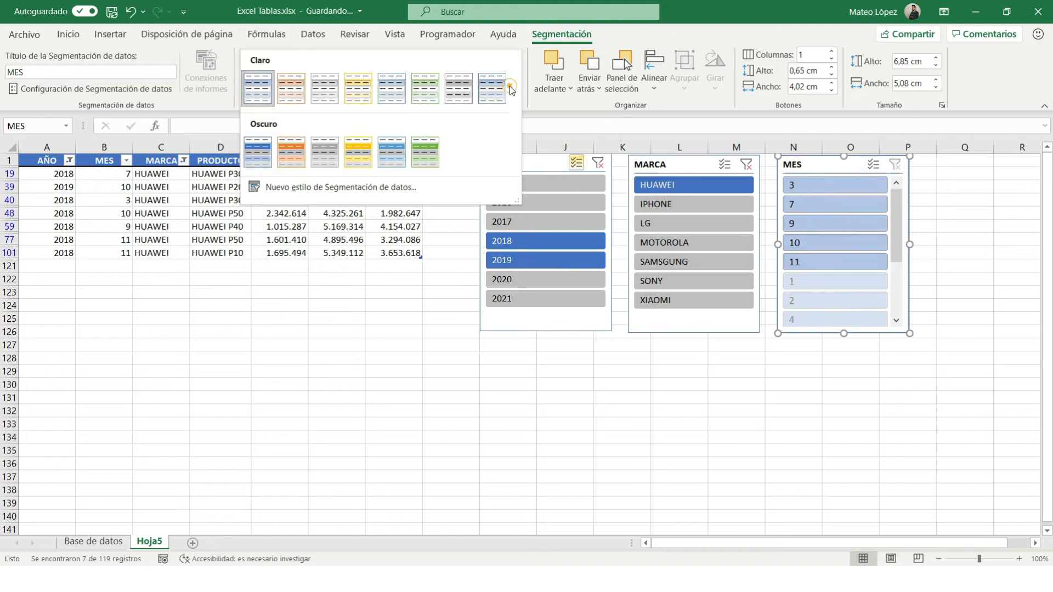
left_click(257, 153)
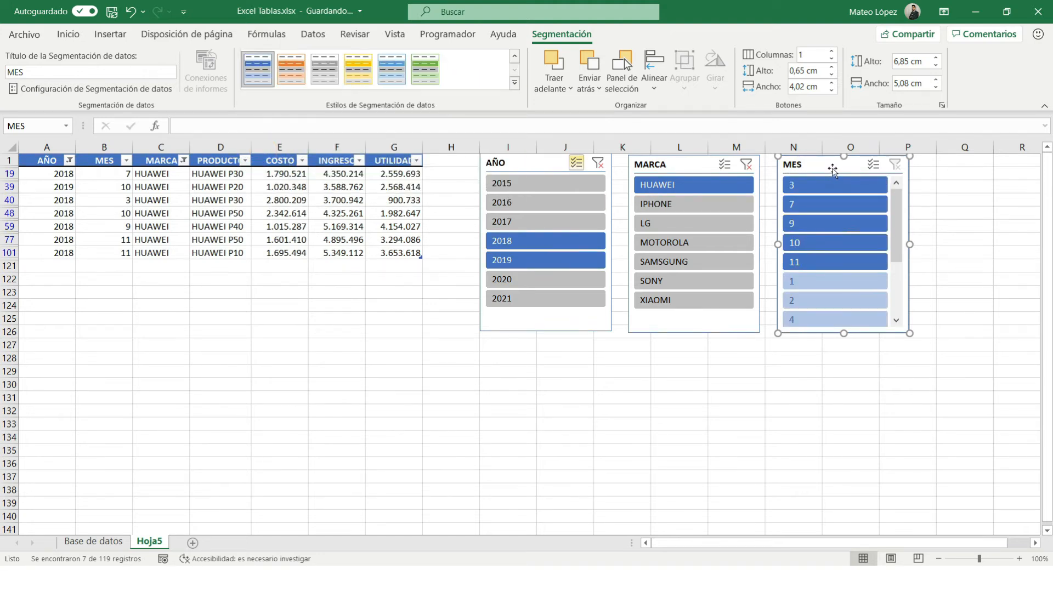
mouse_move(832, 167)
left_mouse_down()
mouse_move(812, 164)
mouse_move(822, 165)
left_mouse_up()
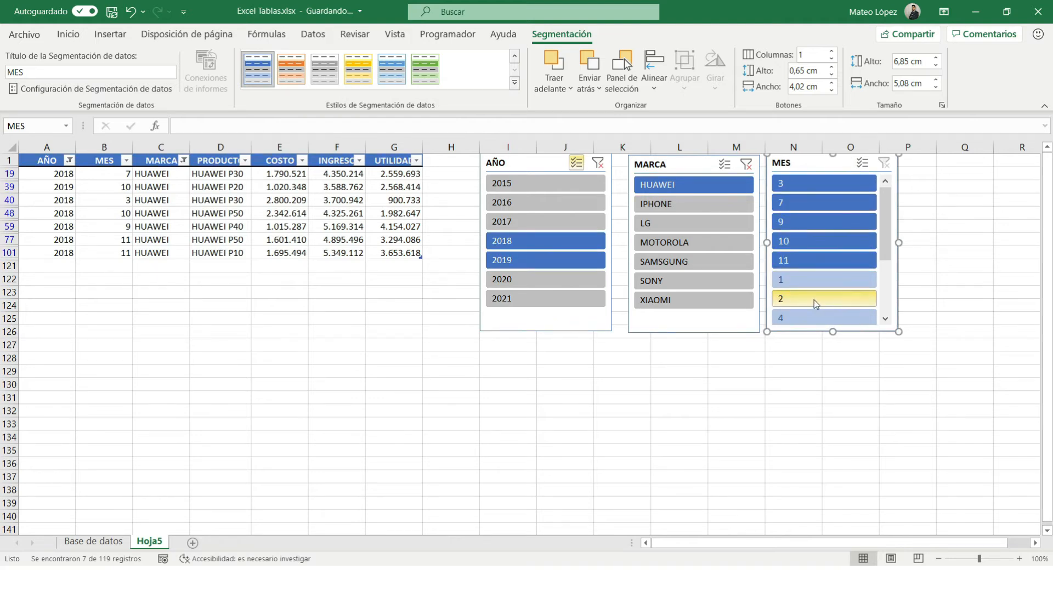
left_click(515, 83)
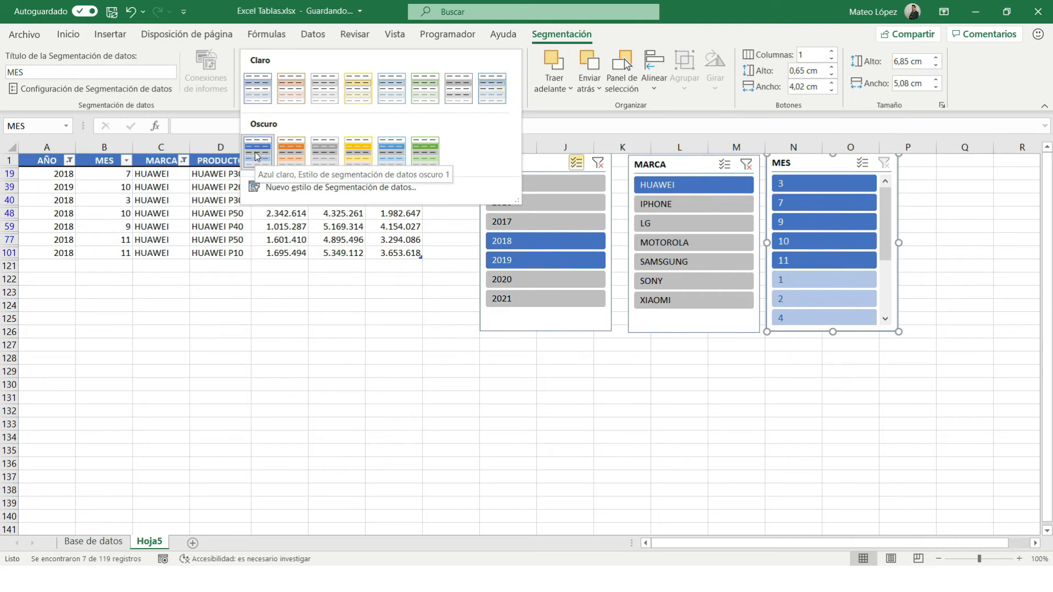
left_click(836, 164)
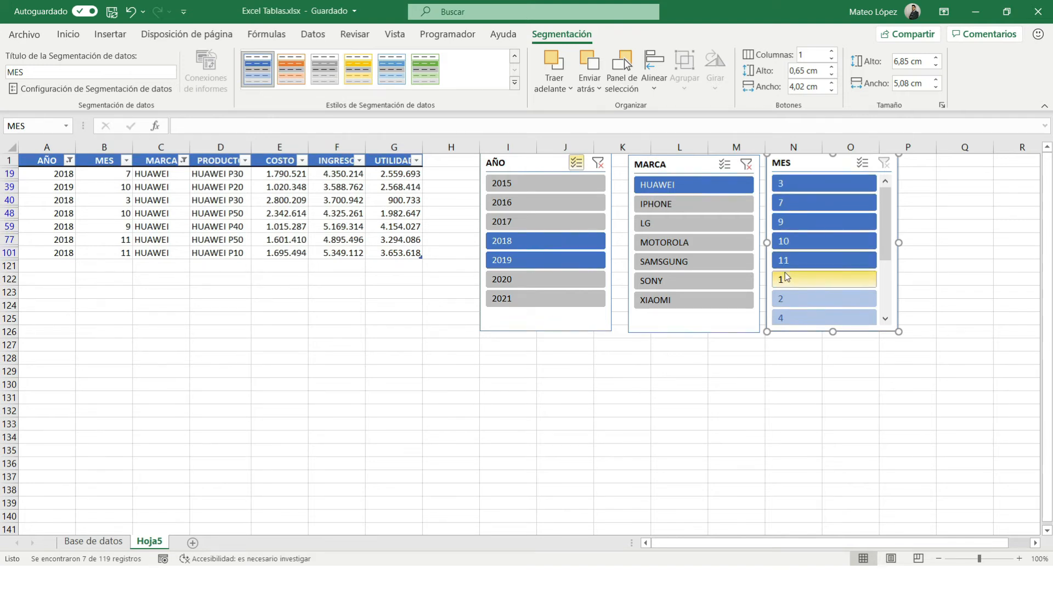
Compare the MES and AÑO values of the filtered HUAWEI rows with the active options in the slicers.
left_click(492, 261)
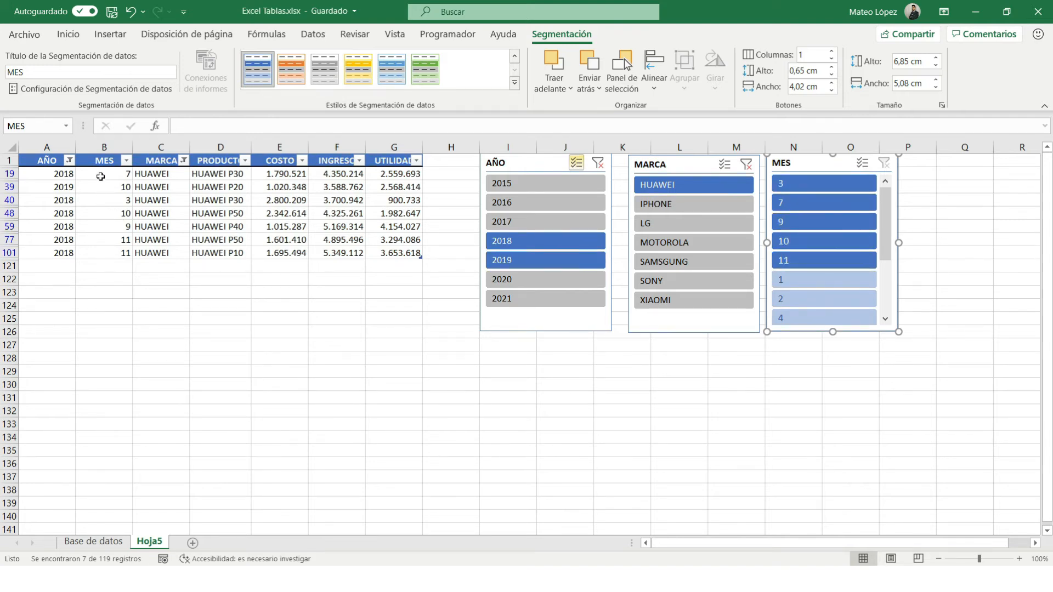
left_click_drag(101, 176, 101, 252)
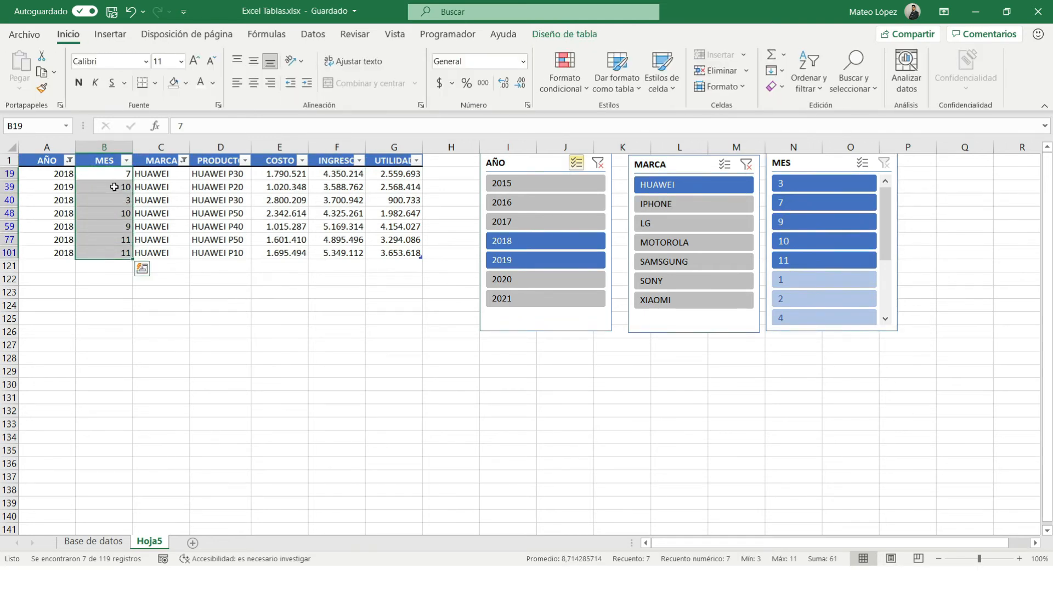
left_click_drag(110, 176, 110, 250)
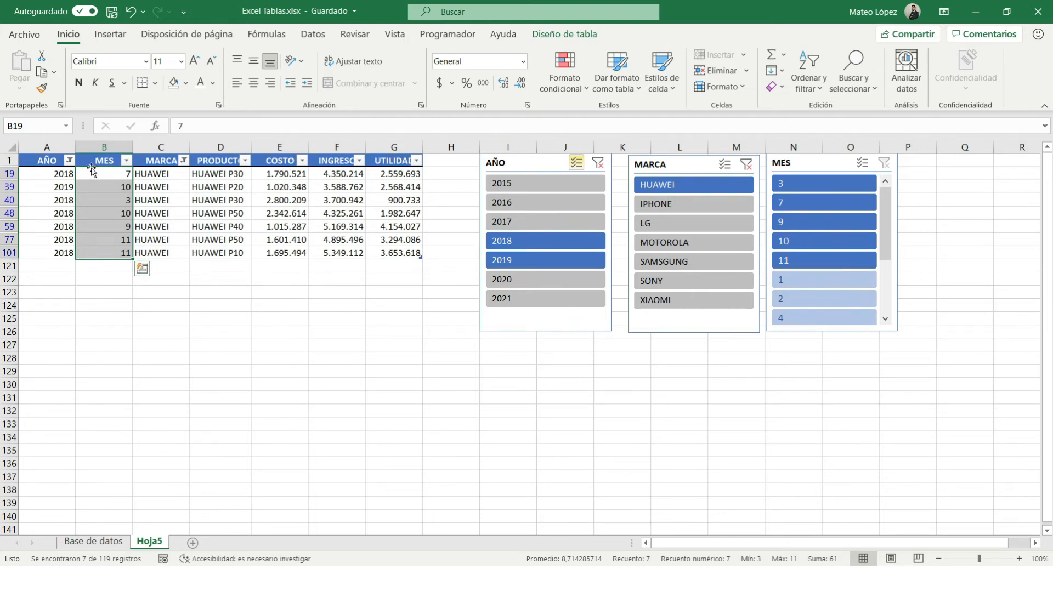
left_click_drag(54, 160, 69, 256)
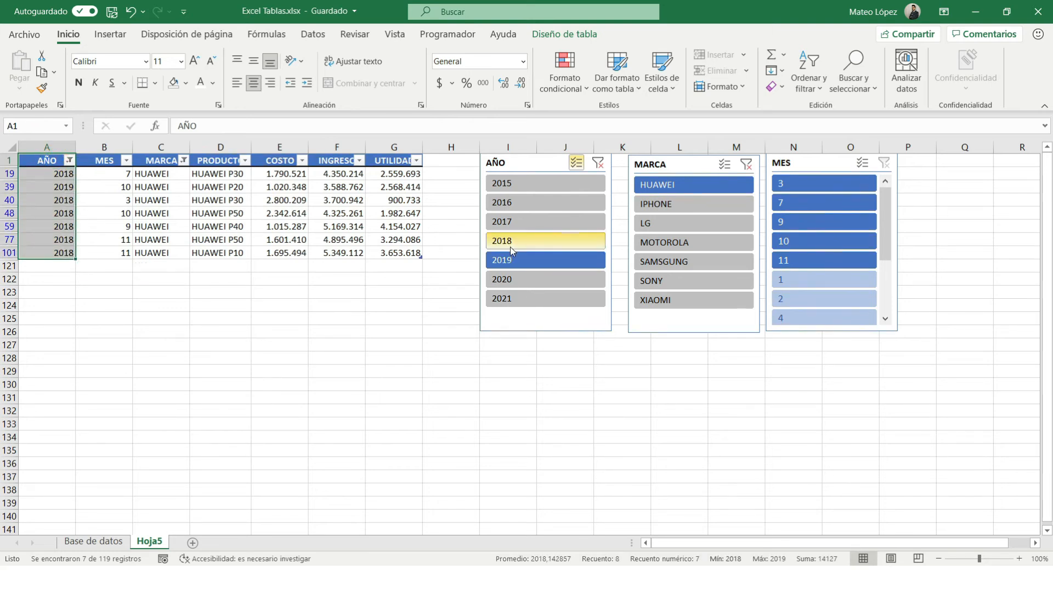
left_click(510, 265)
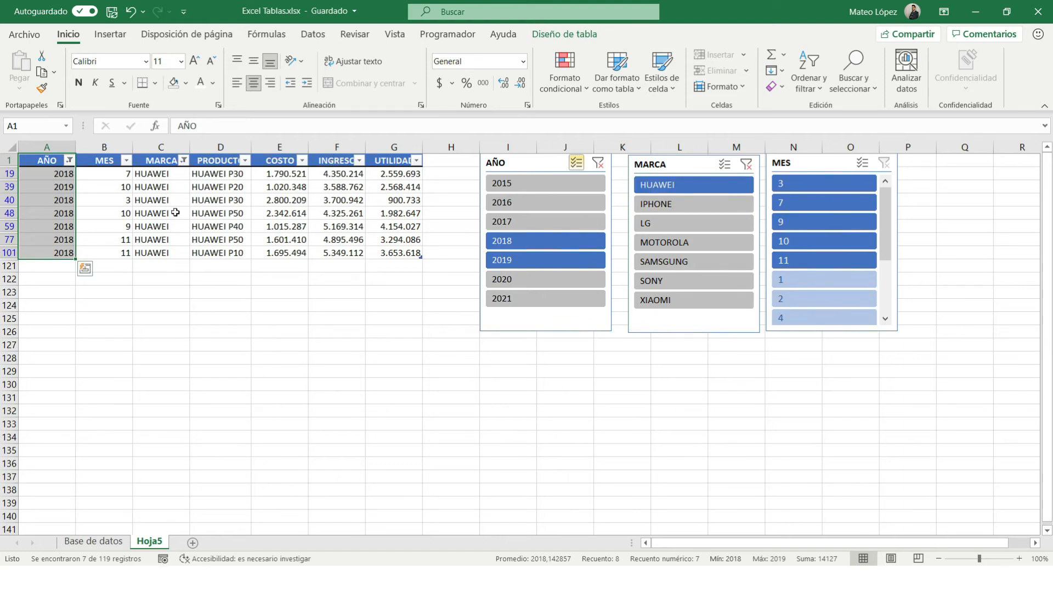
left_click_drag(105, 177, 123, 254)
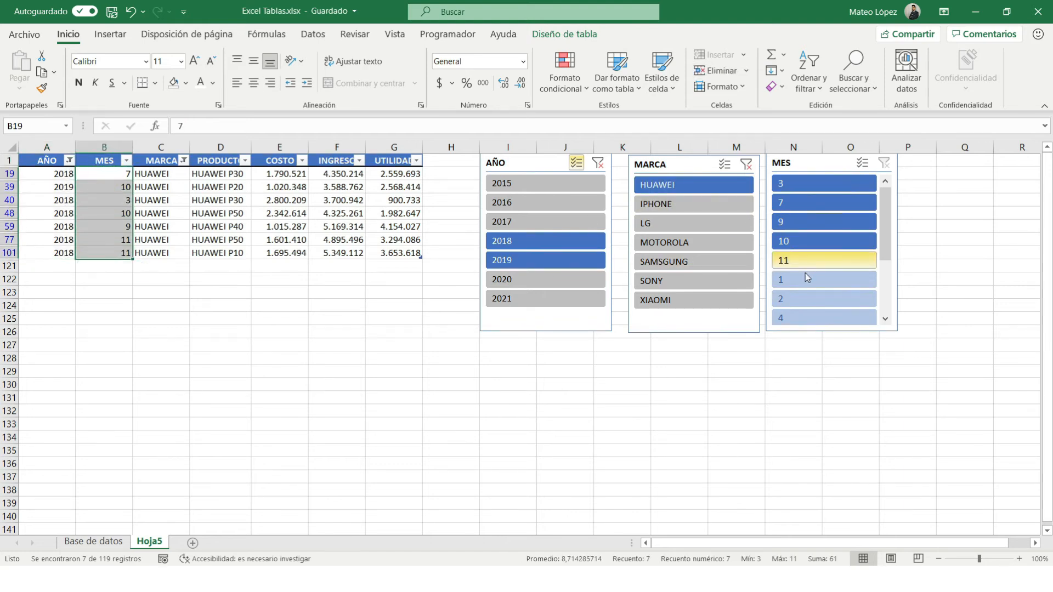
Clear the AÑO slicer's filter and locate the HUAWEI P50 row for month 1.
left_click(599, 165)
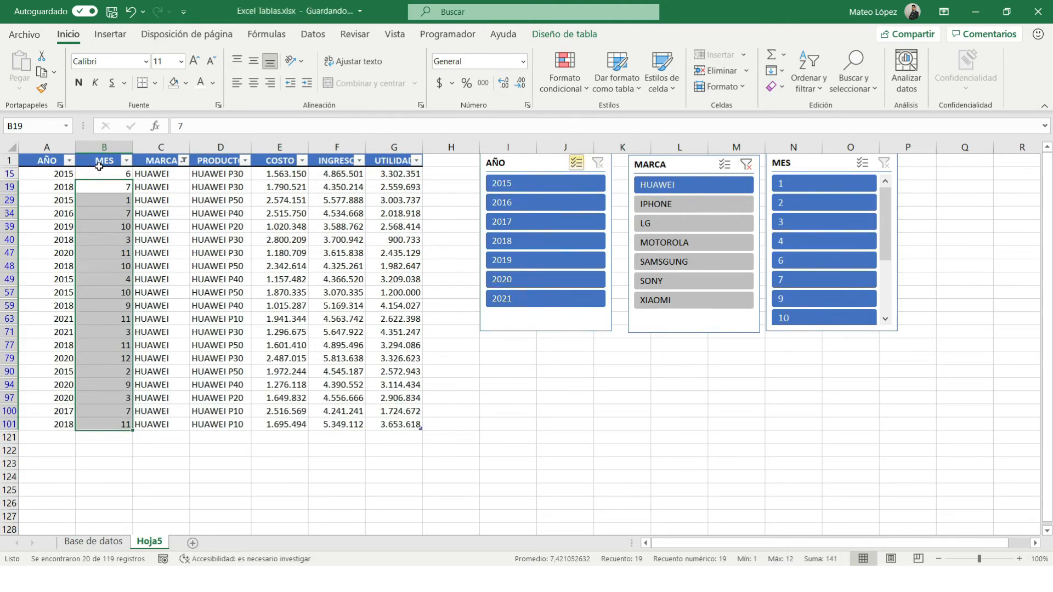
left_click(114, 203)
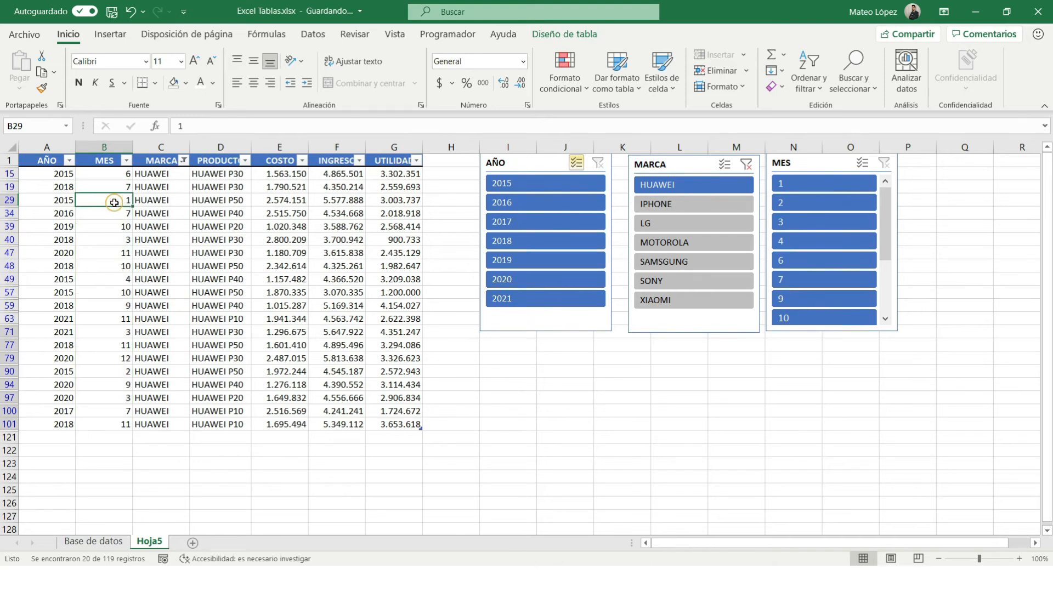
left_click(9, 200)
left_click(112, 202)
Filter MES to 1 and select the remaining row, then clear the MES and MARCA slicer filters.
left_click(790, 191)
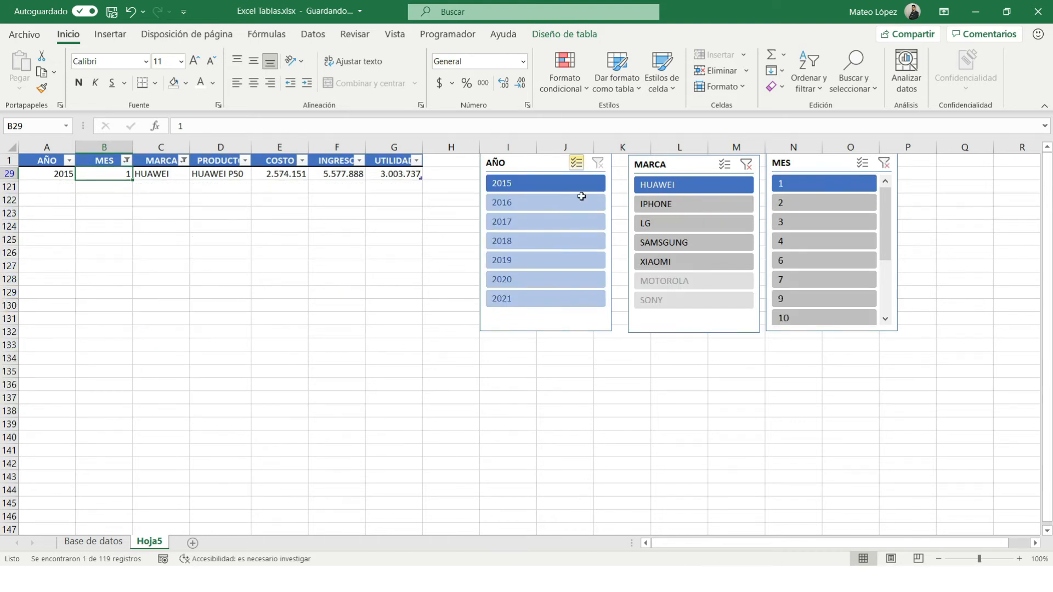
left_click(19, 174)
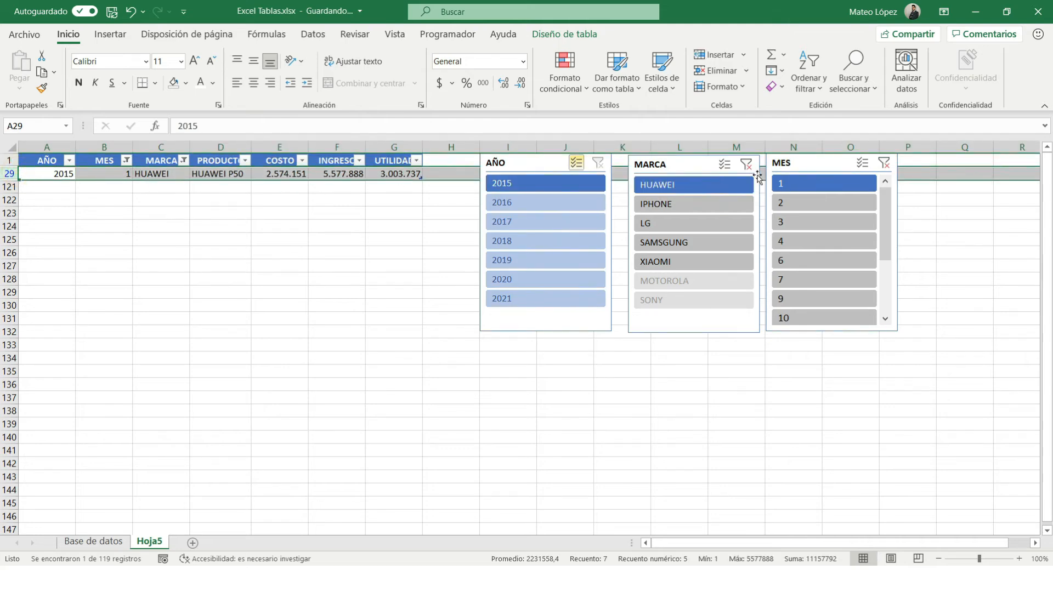
left_click(884, 163)
left_click(746, 164)
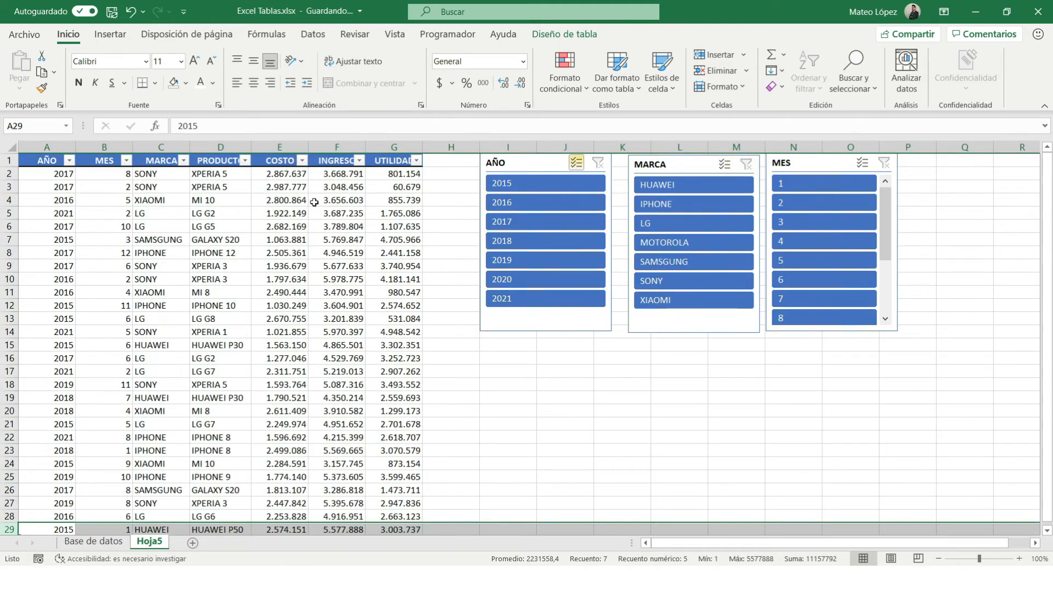
left_click(141, 162)
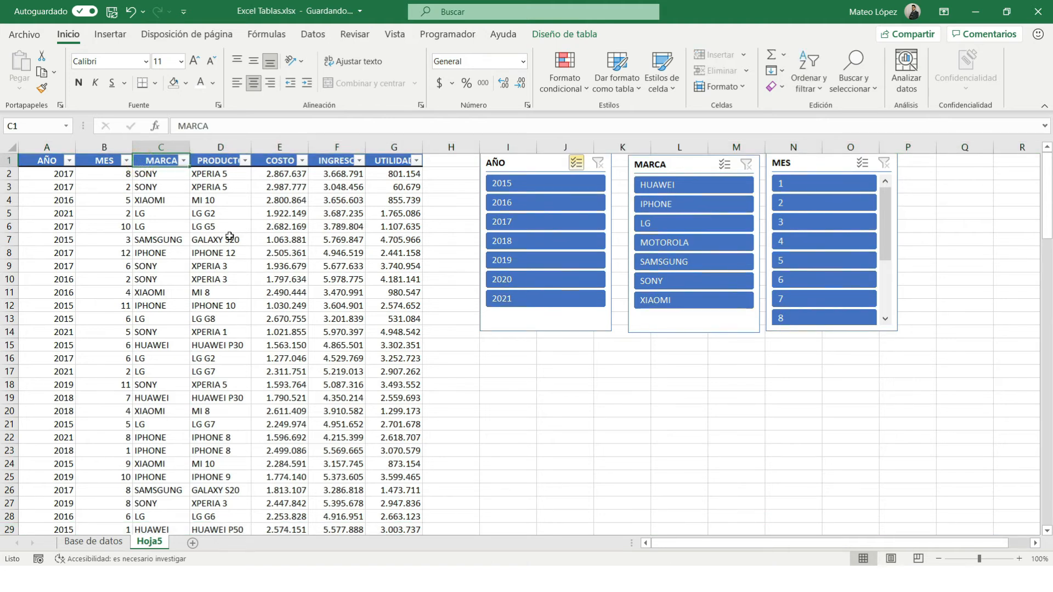
left_click(312, 226)
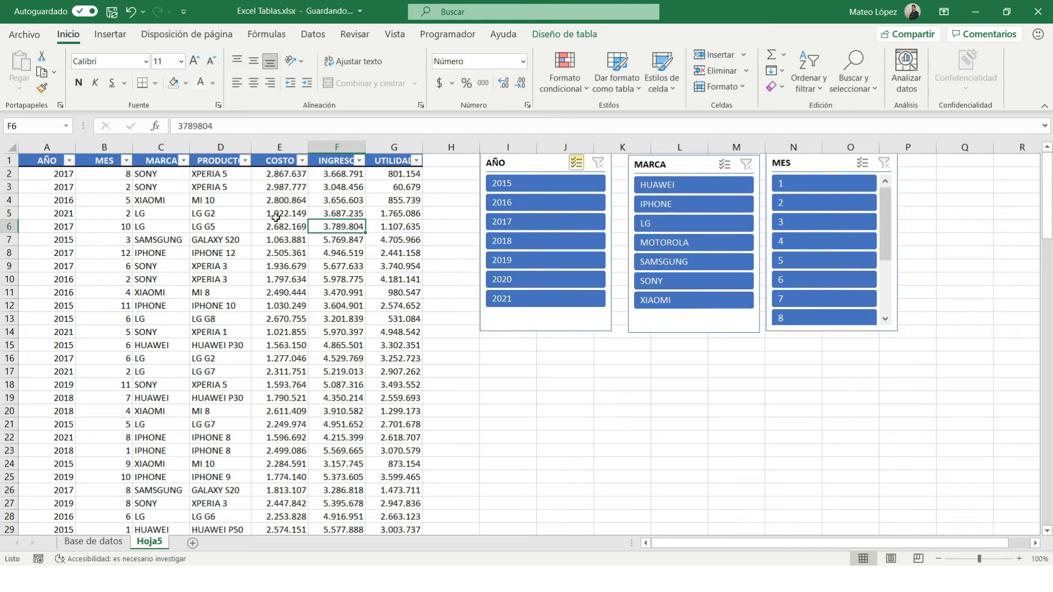
key("Up")
key("Left")
key("Up")
key("Up")
key("Up")
key("Up")
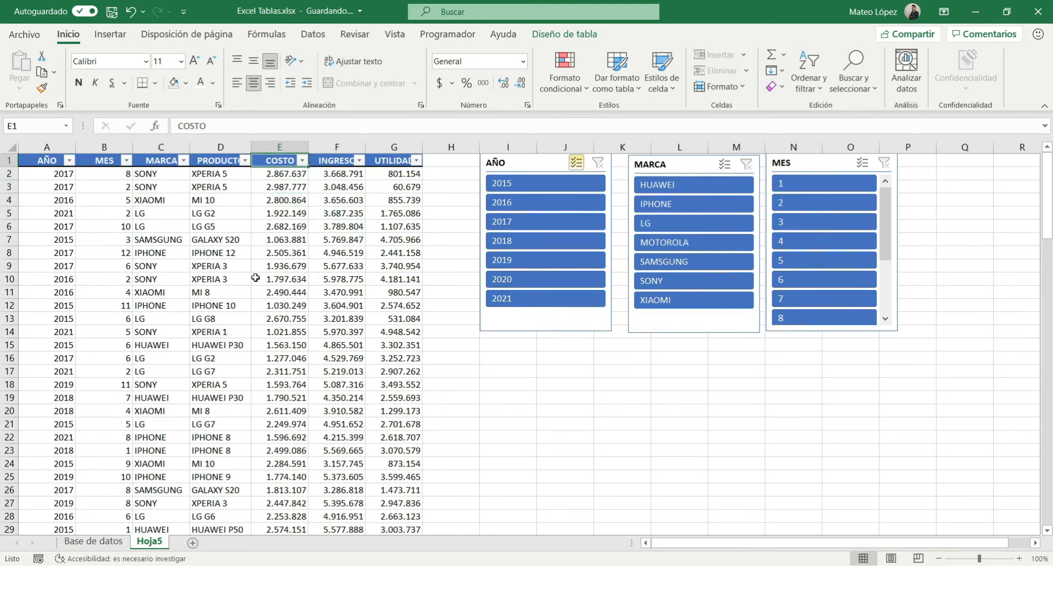
Start a new record in row 121, directly below the table's last row, with AÑO 2021 and MES 12.
scroll(251, 283, "down", 6)
scroll(251, 286, "down", 14)
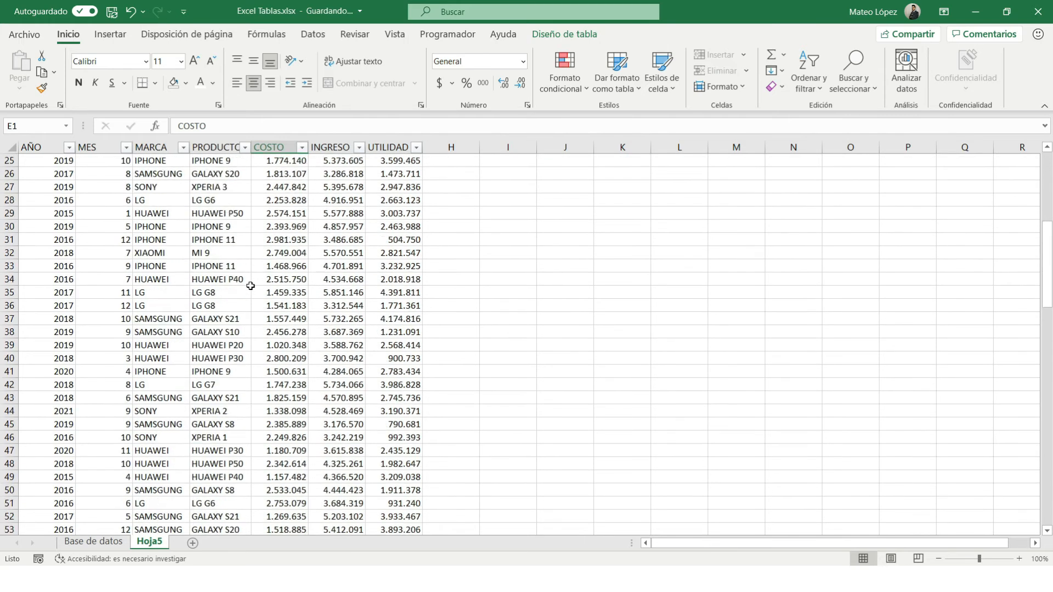
scroll(250, 286, "down", 13)
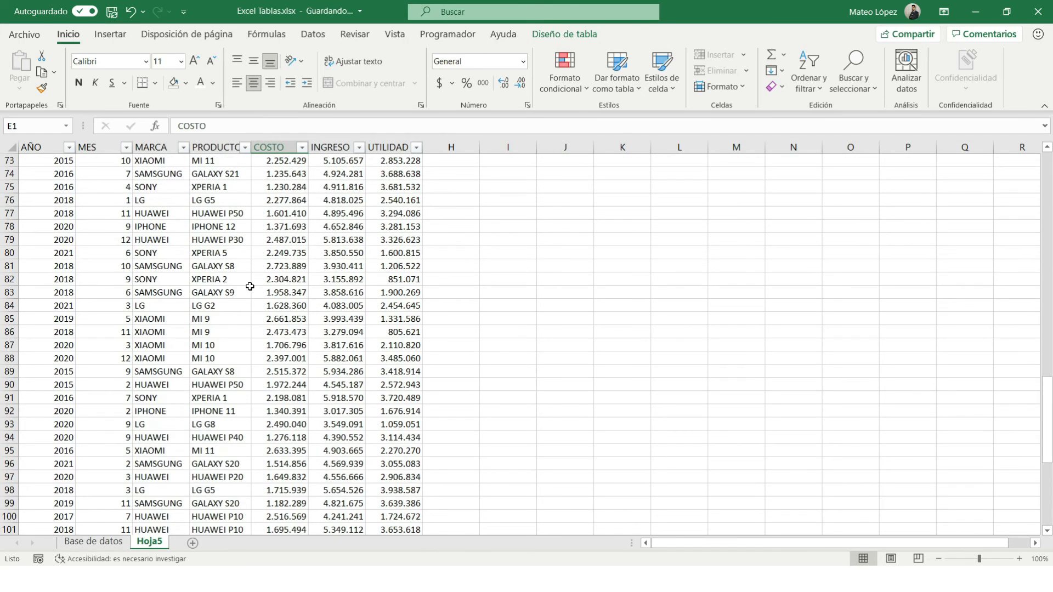
scroll(124, 250, "up", 1)
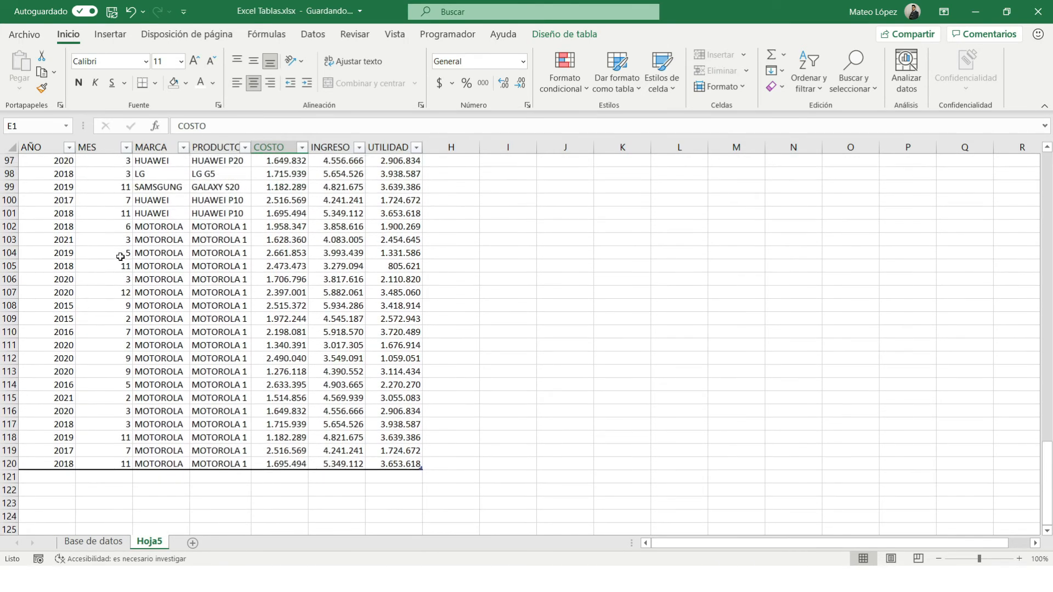
left_click(60, 229)
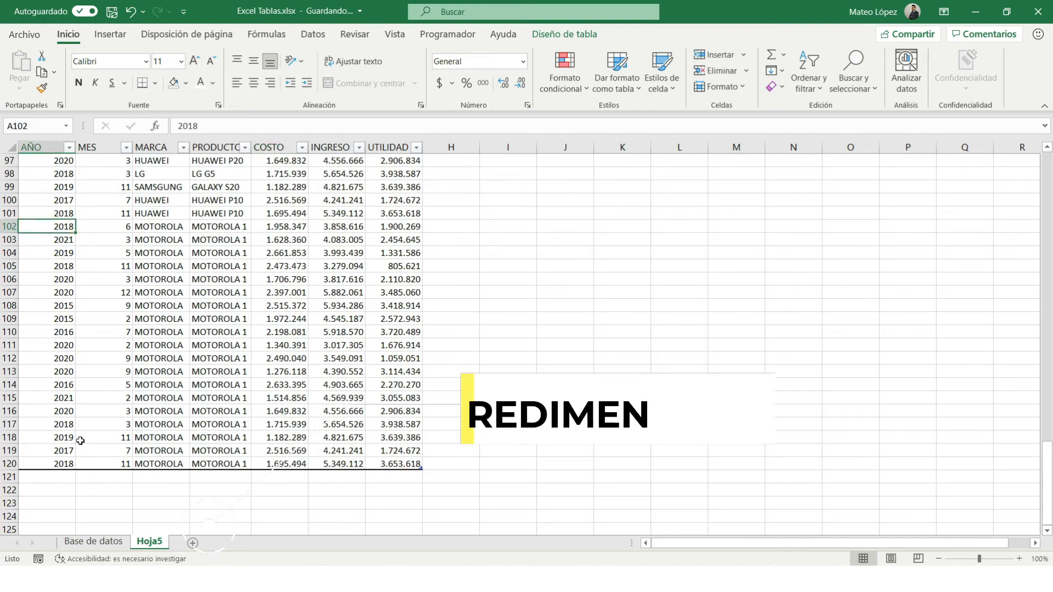
left_click(46, 480)
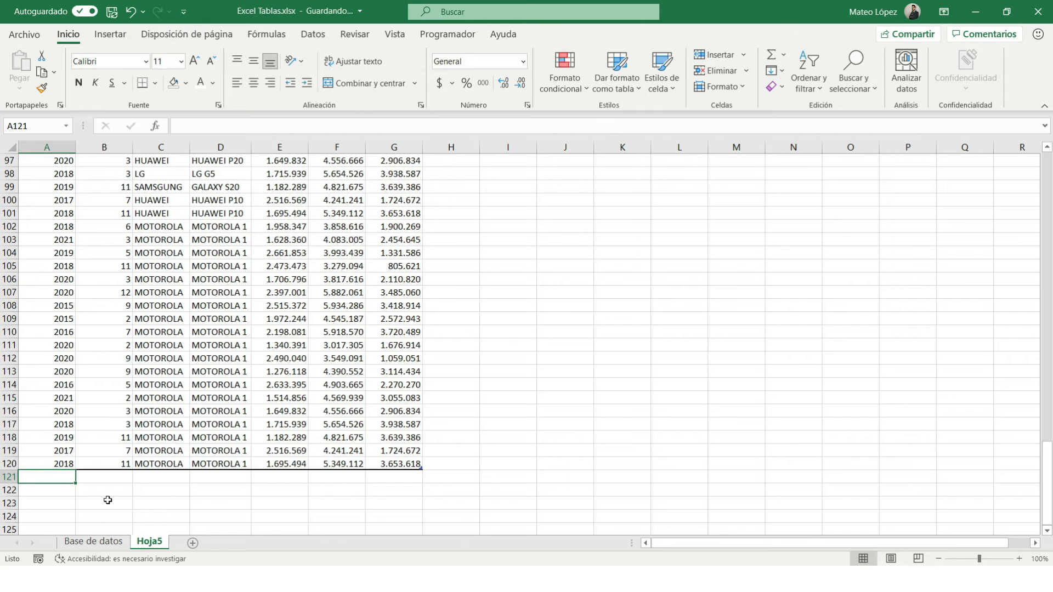
type("2021")
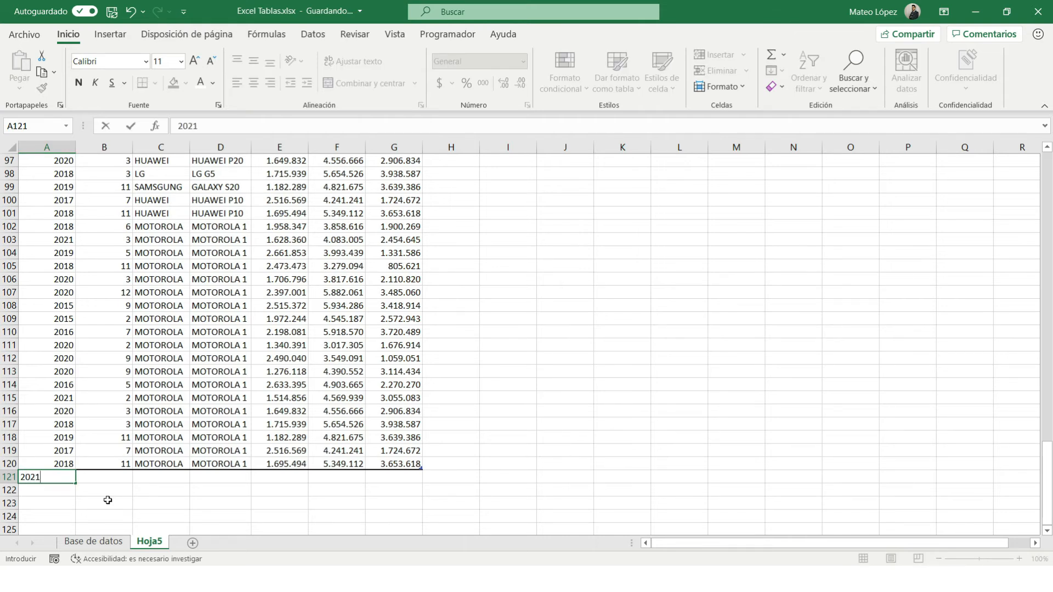
key("Tab")
type("12")
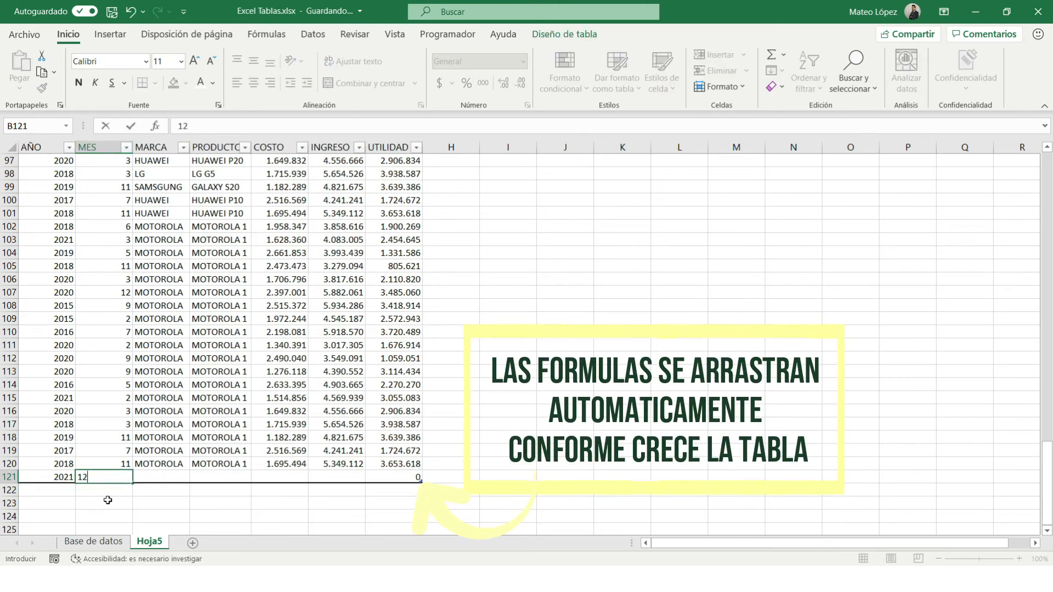
key("Tab")
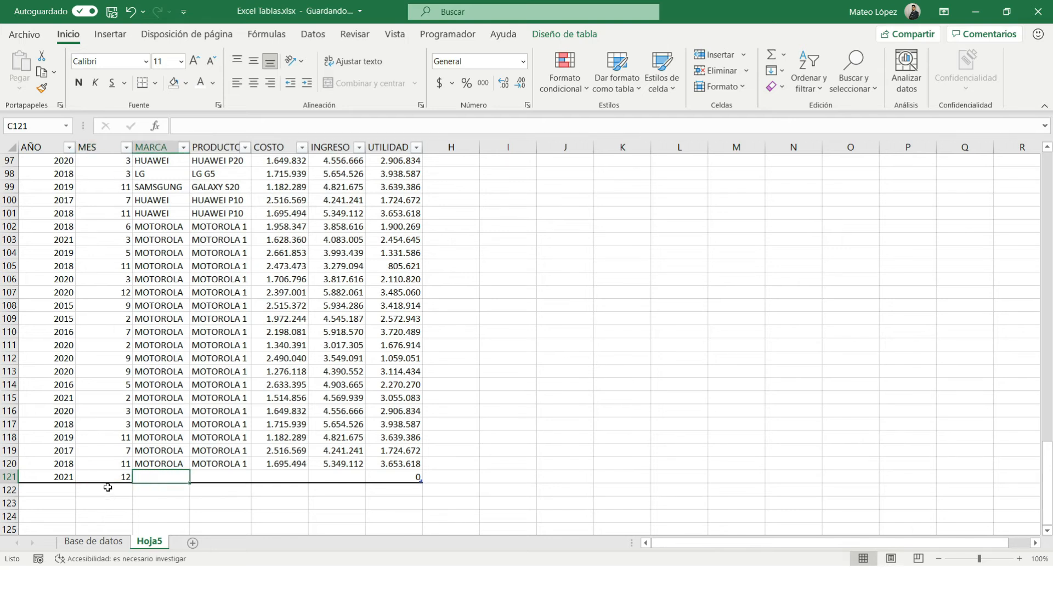
Enter HONOR as the MARCA and HONOR1 as the PRODUCTO of the new record in row 121.
type("HONOR")
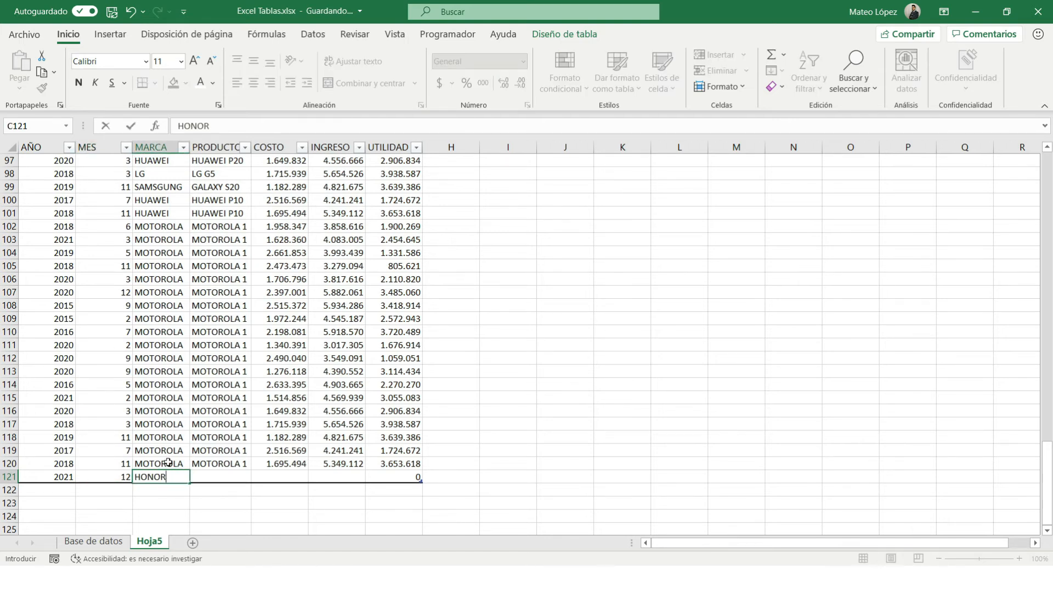
key("Tab")
type("HONOR")
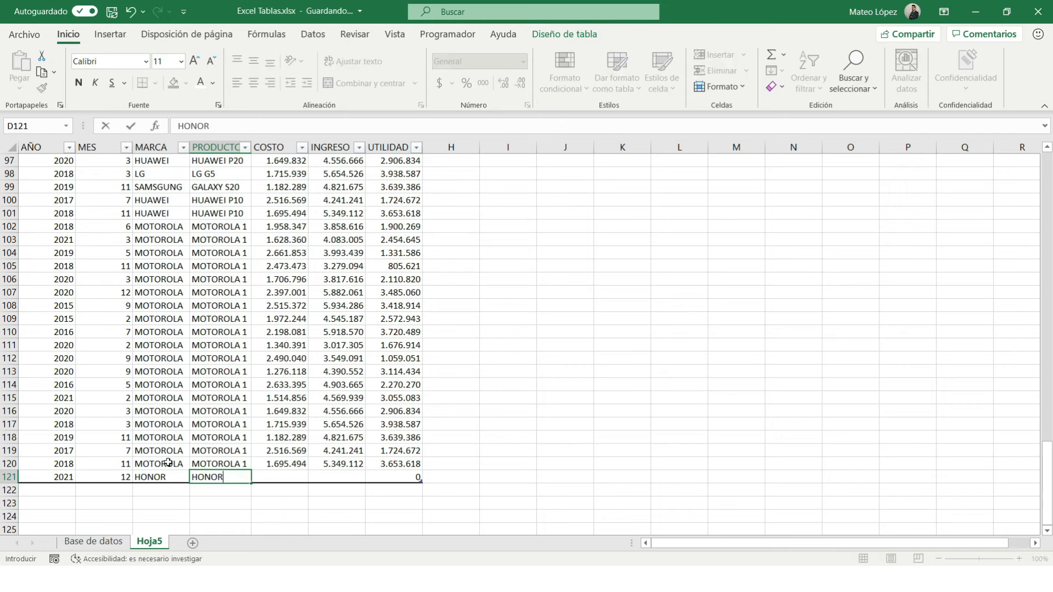
key("Tab")
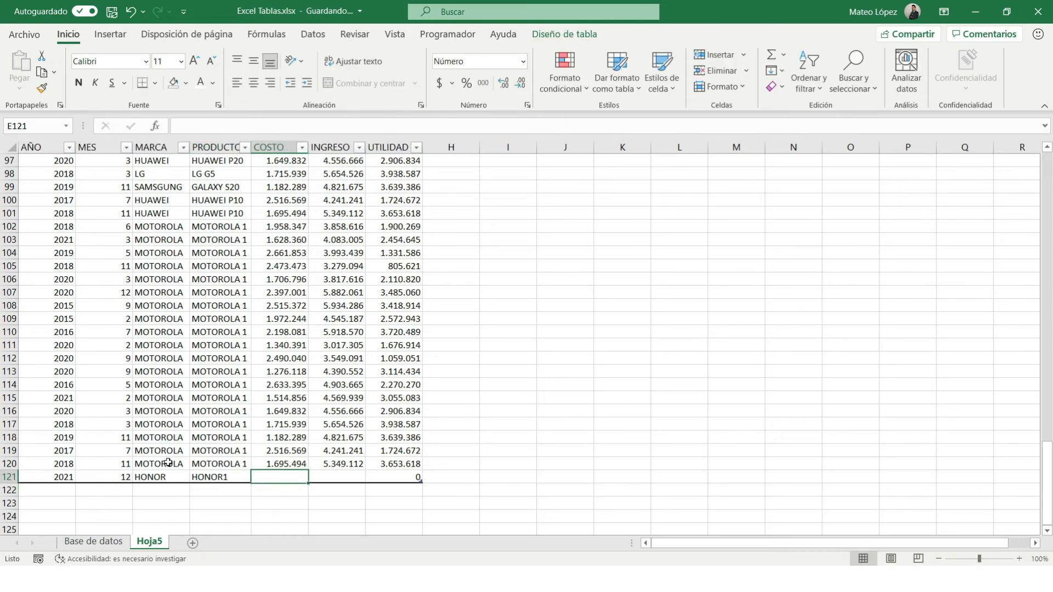
Compare the new HONOR row 121 with row 120 above it, from AÑO to UTILIDAD.
scroll(168, 463, "down", 1)
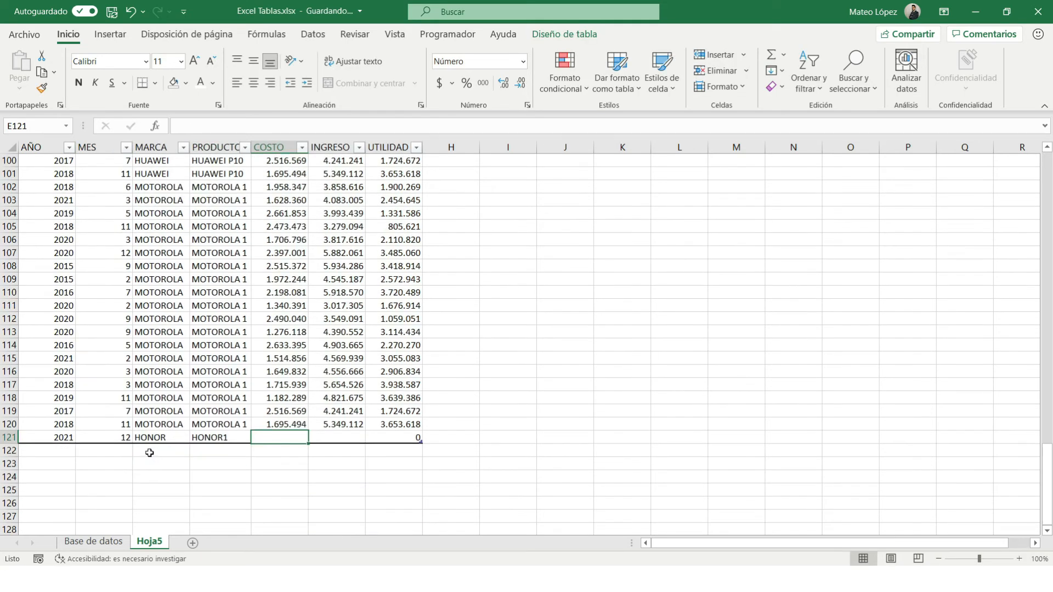
left_click(9, 437)
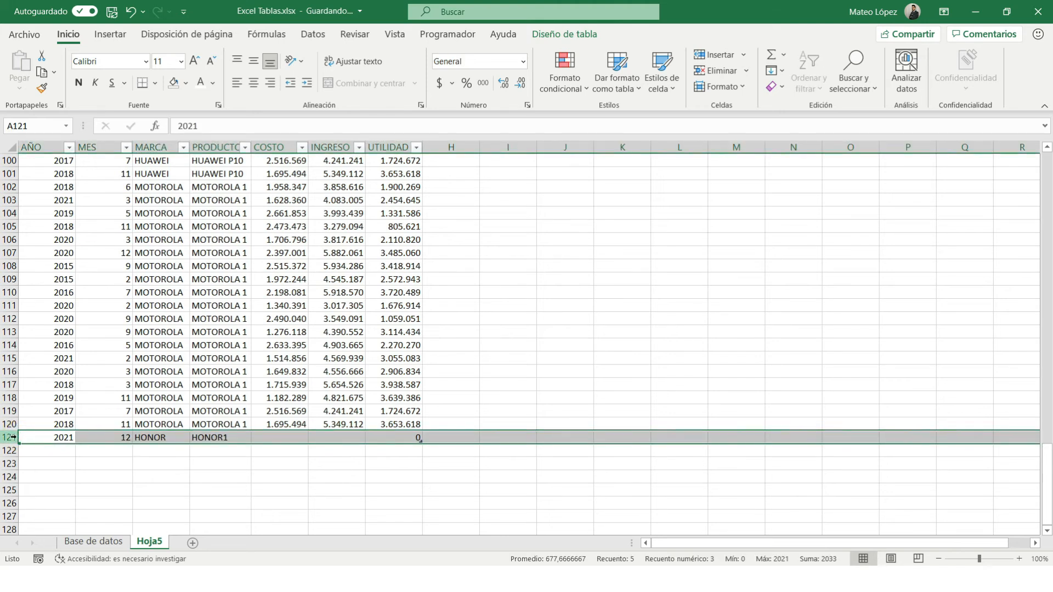
left_click(46, 449)
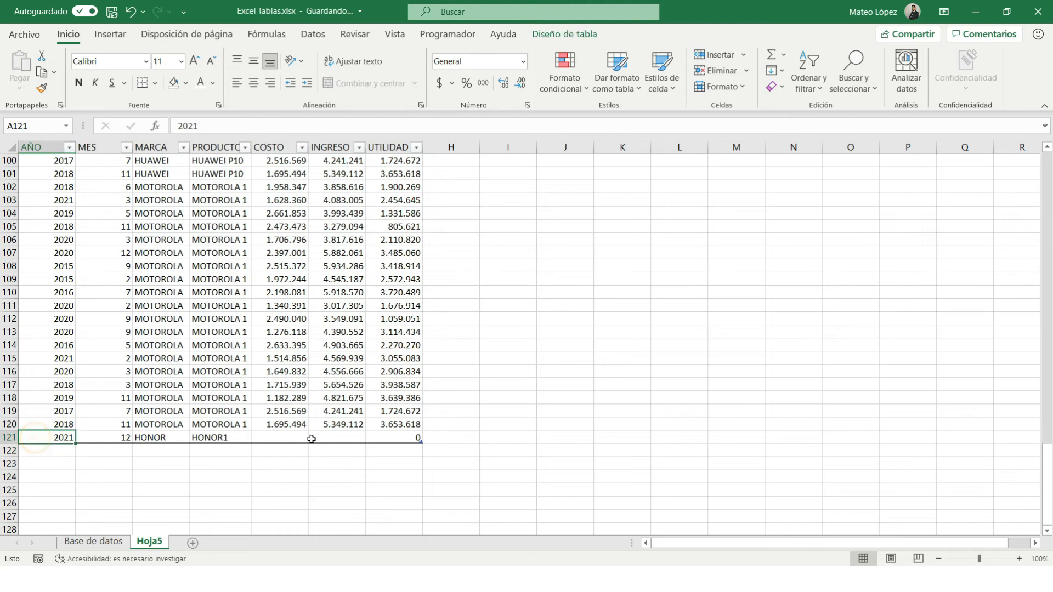
left_click_drag(411, 437, 52, 439)
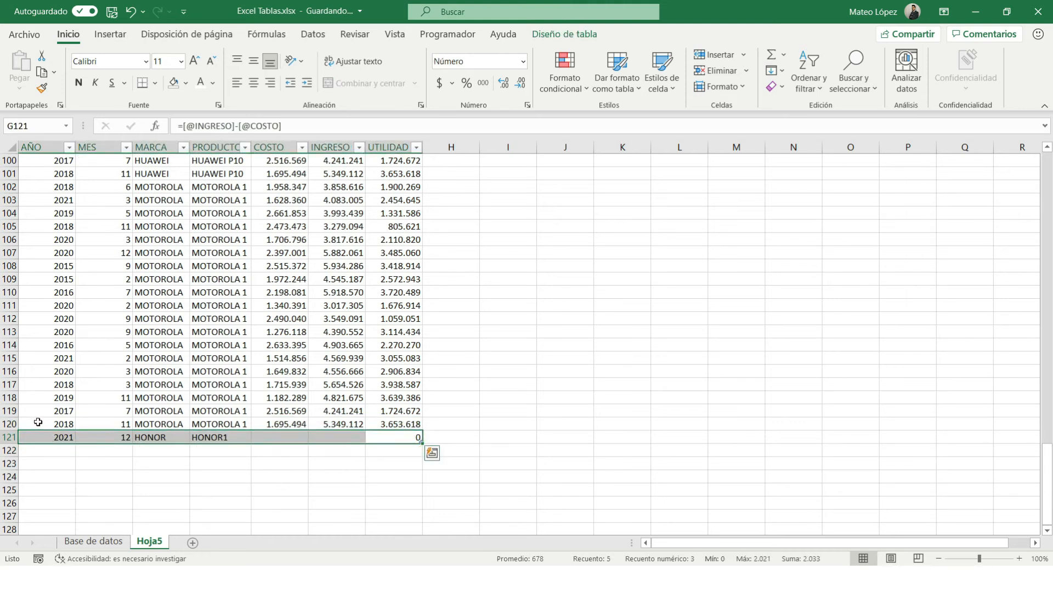
left_click_drag(50, 424, 408, 425)
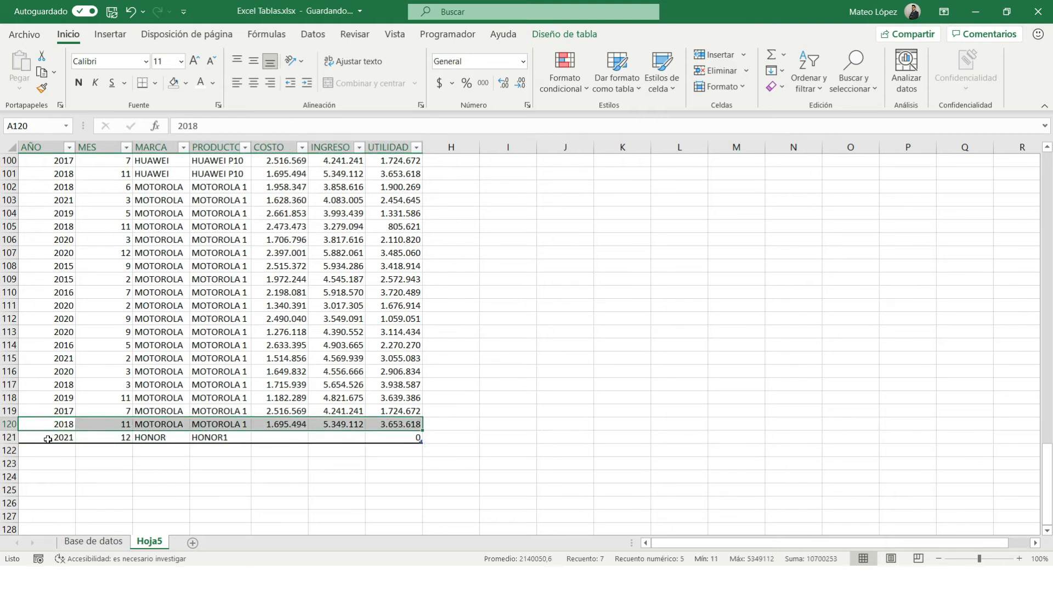
left_click_drag(48, 439, 419, 437)
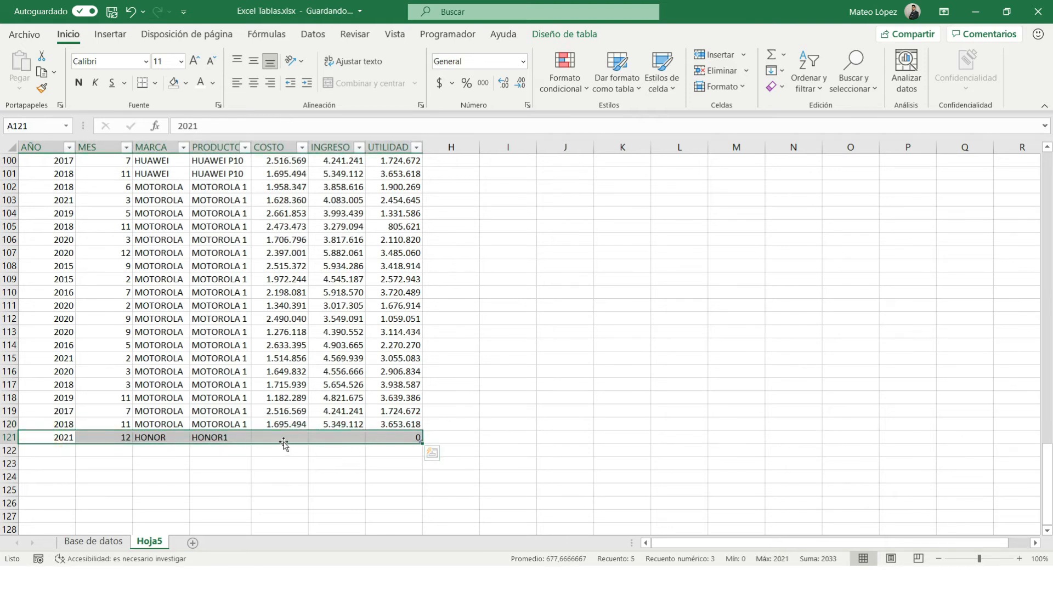
Fill the COSTO and INGRESO cells of row 121 down from row 120, giving 1.695.494 and 5.349.112.
left_click_drag(284, 439, 336, 424)
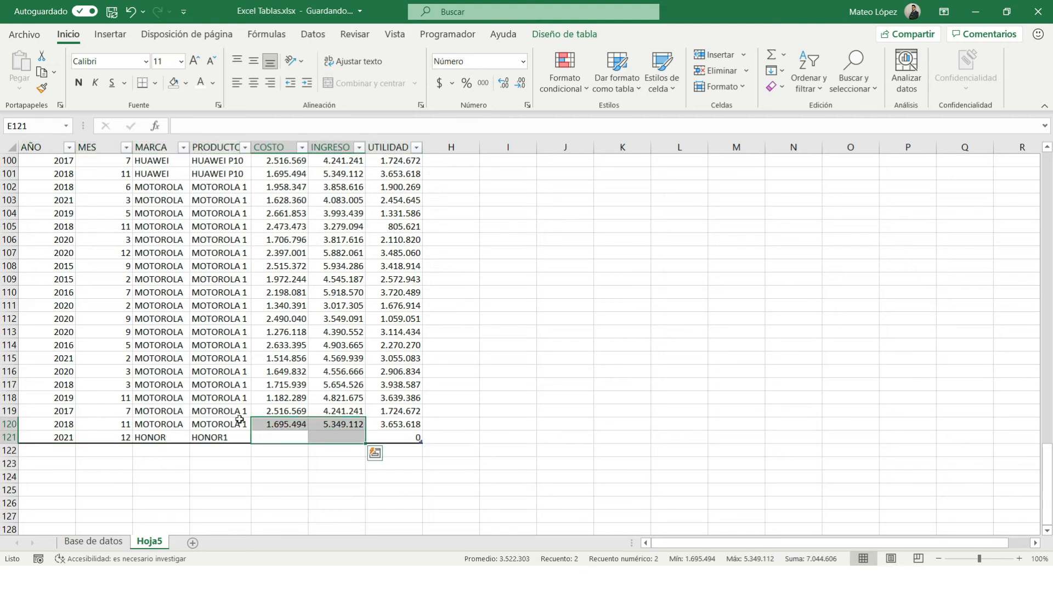
key("ctrl+j")
key("Left")
key("Left")
key("Left")
key("Left")
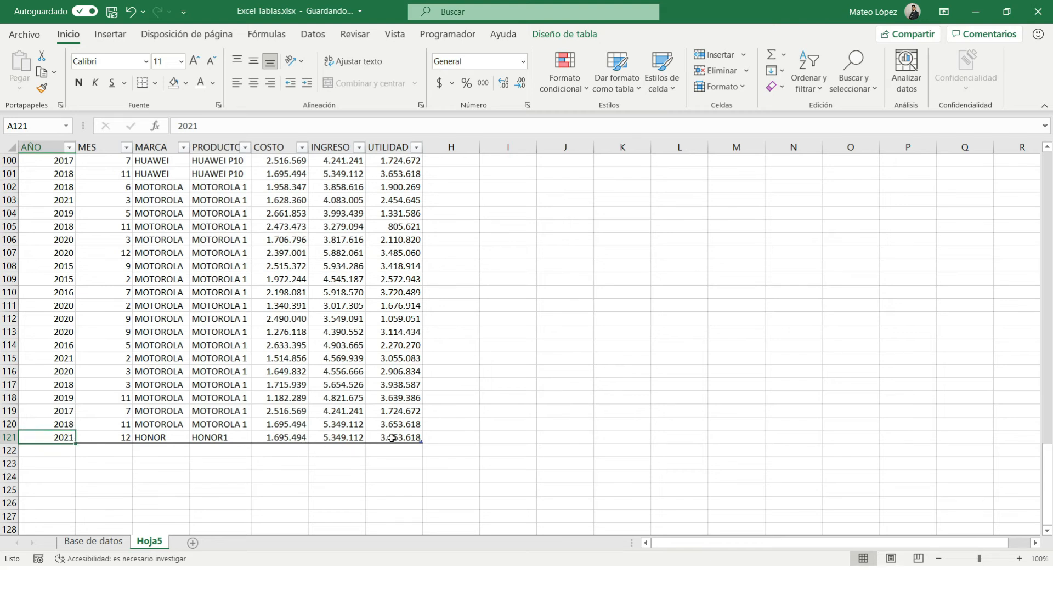
Inspect the UTILIDAD formula in cell G121 without changing it.
left_click(392, 438)
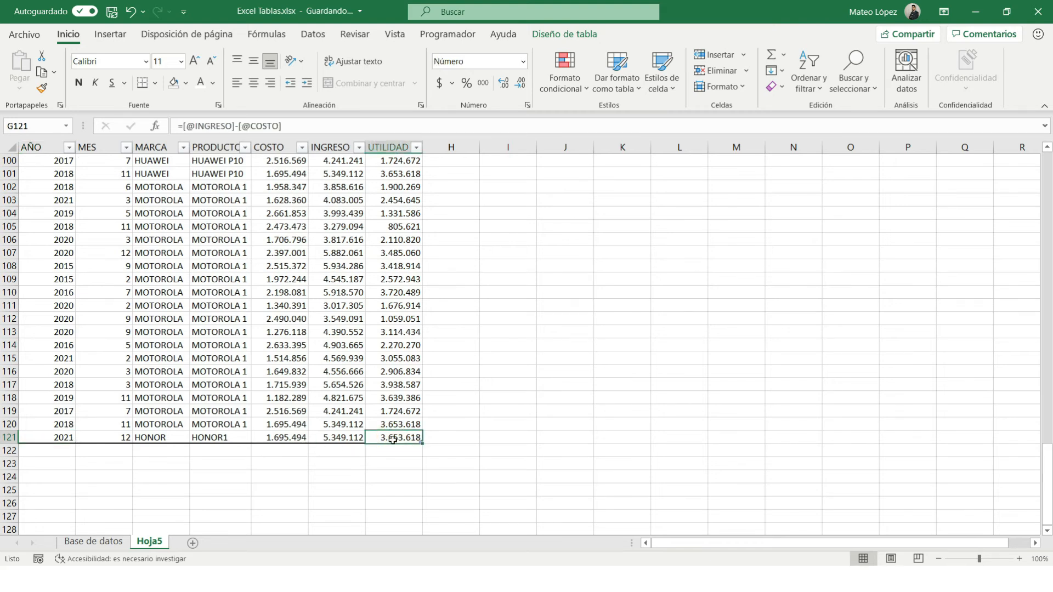
triple_click(291, 126)
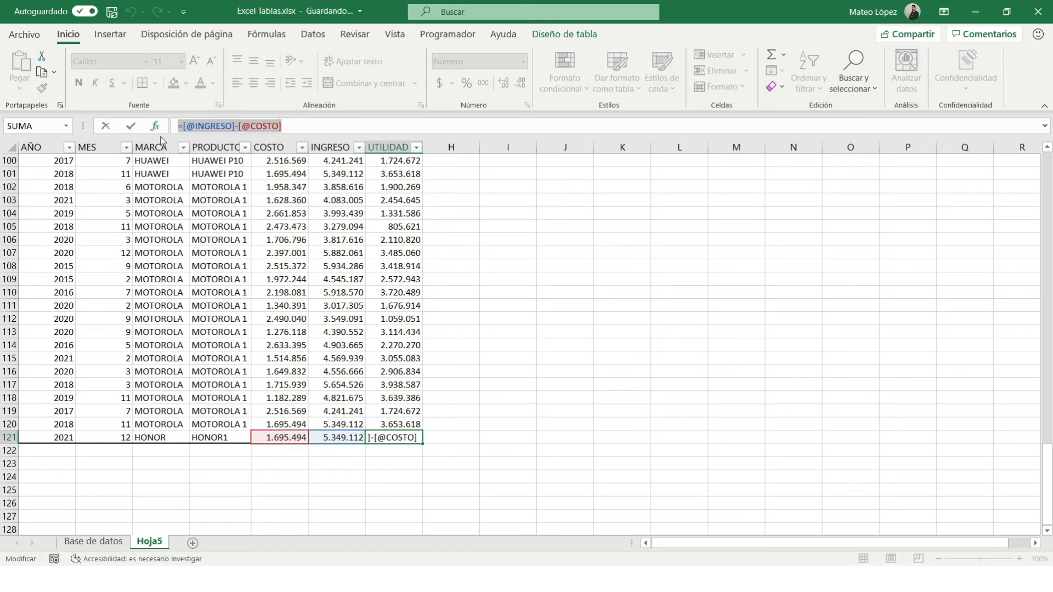
key("Escape")
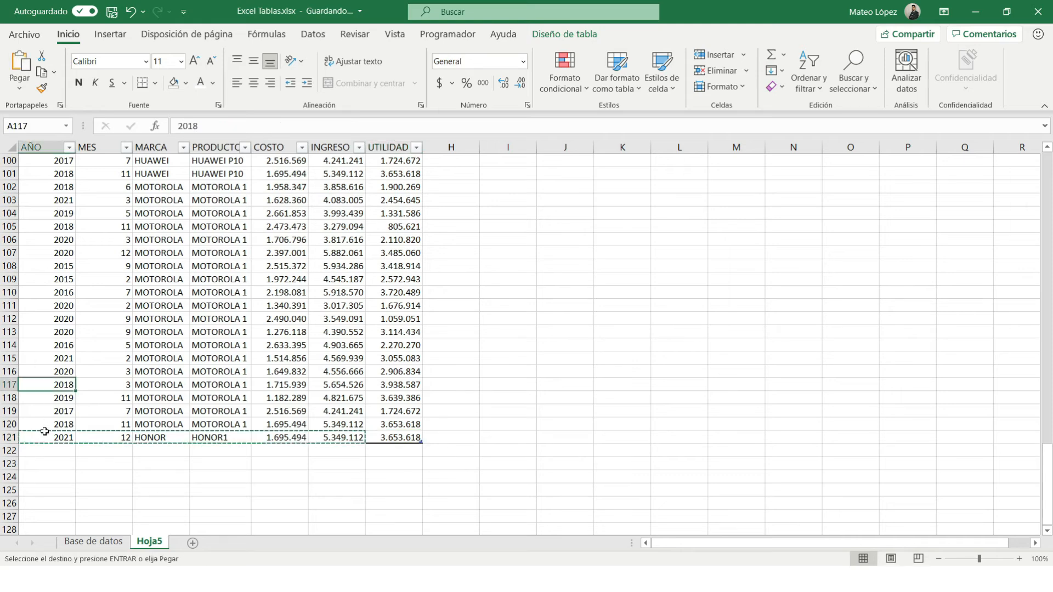
Copy the table data in rows 106 to 121, from the AÑO column through INGRESO.
key("Up")
key("Up")
key("Up")
key("Up")
key("Up")
key("Up")
key("Up")
key("Up")
key("Up")
key("Up")
key("Up")
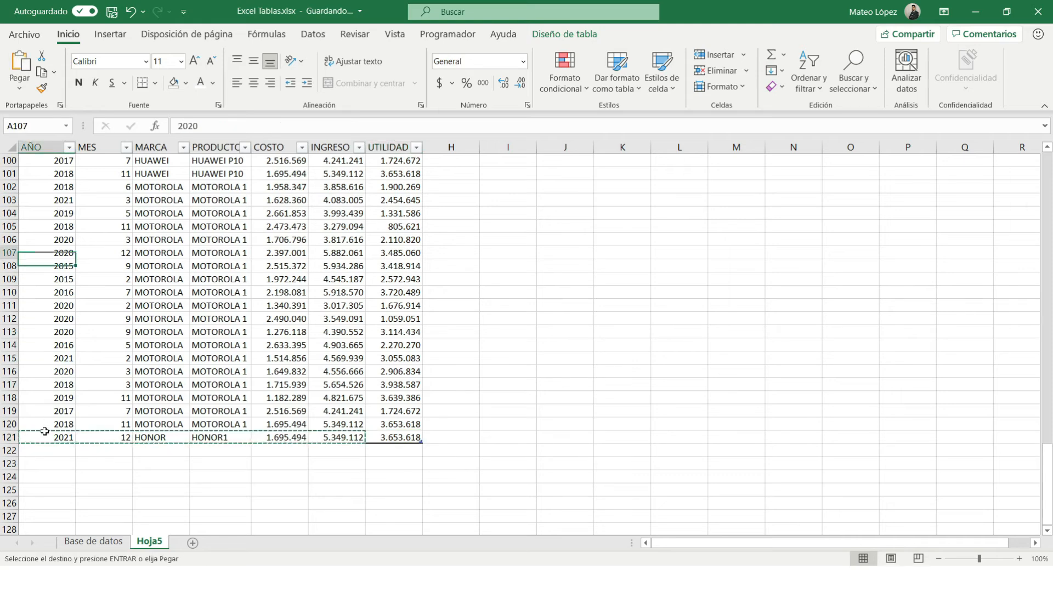
key("shift+Right")
key("shift+Right")
key("shift+Right")
key("shift+Right")
key("shift+Right")
key("ctrl+shift+Down")
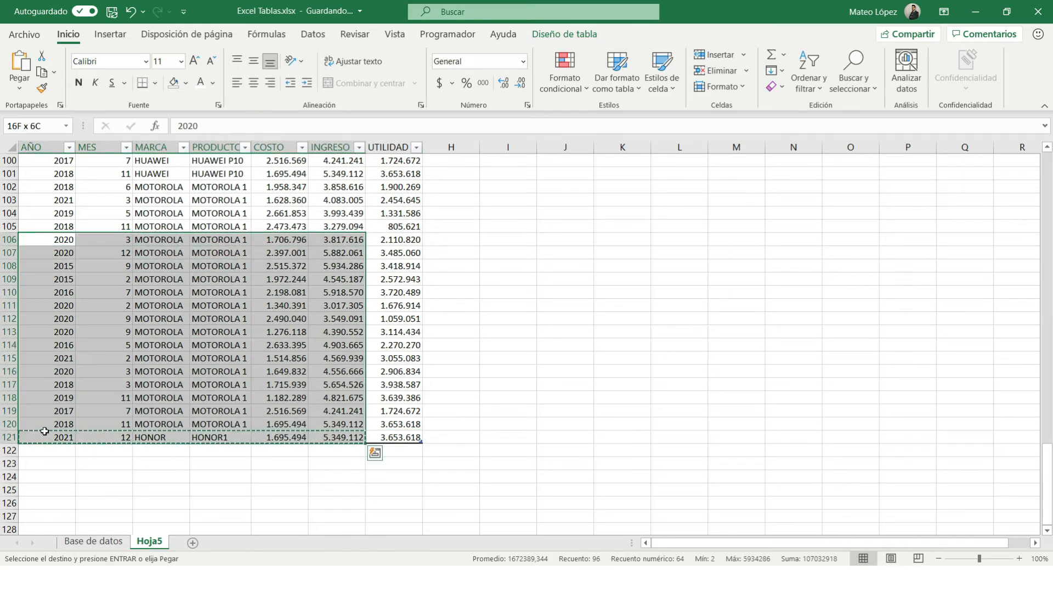
key("ctrl+c")
Paste the copied rows at A122, directly below the table, and select the UTILIDAD cells of the pasted rows.
key("Down")
key("Down")
key("ctrl+Down")
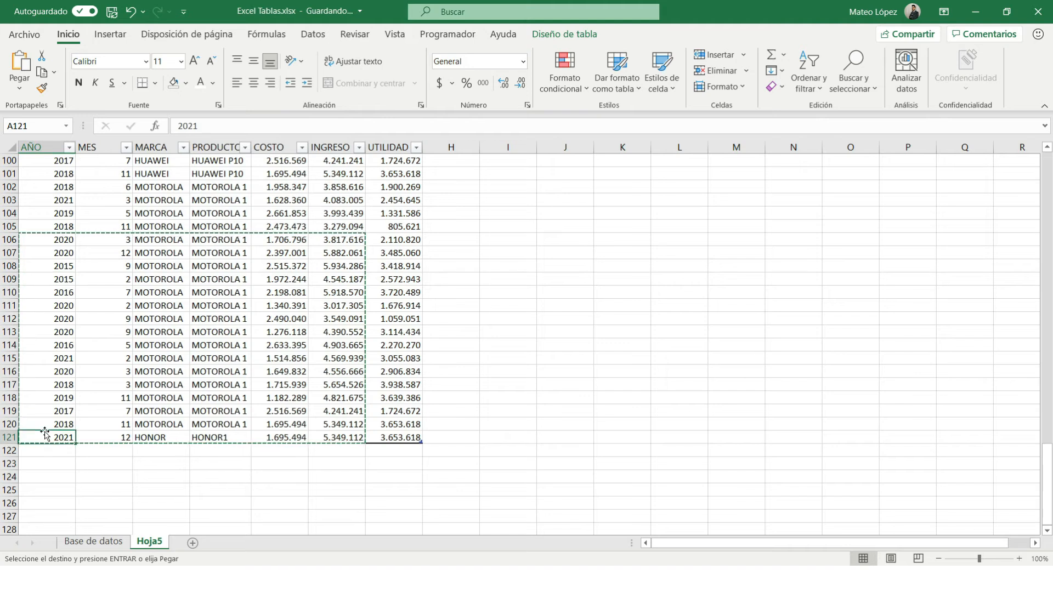
key("Down")
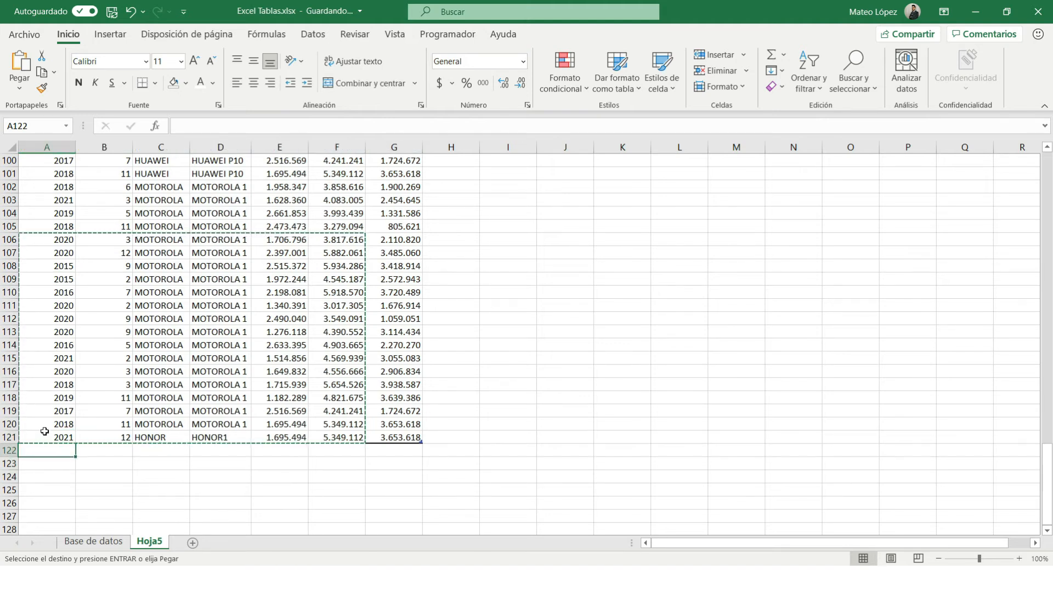
key("Return")
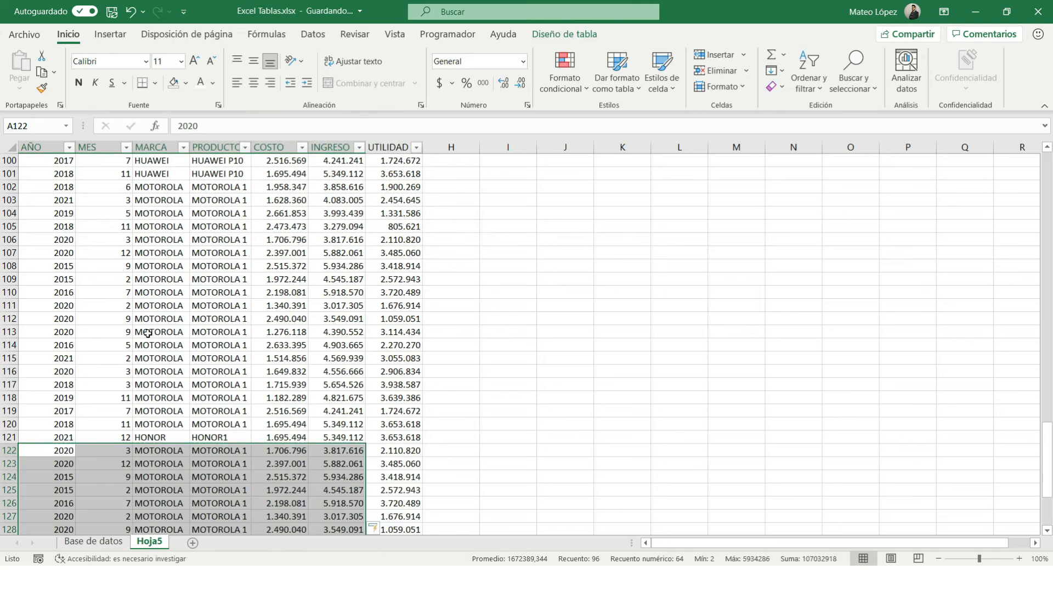
scroll(148, 333, "down", 5)
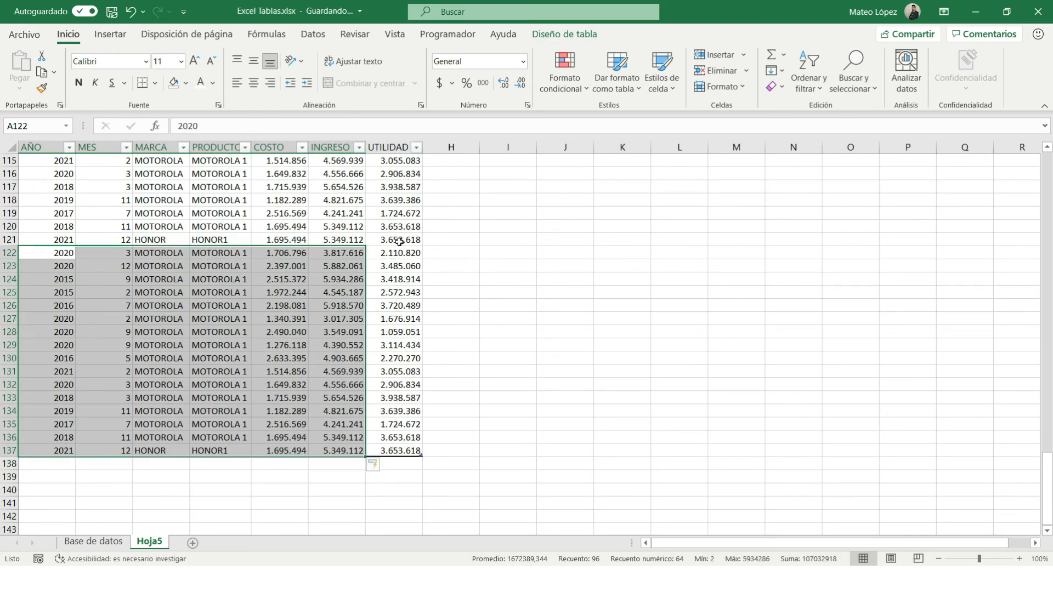
left_click_drag(402, 251, 394, 451)
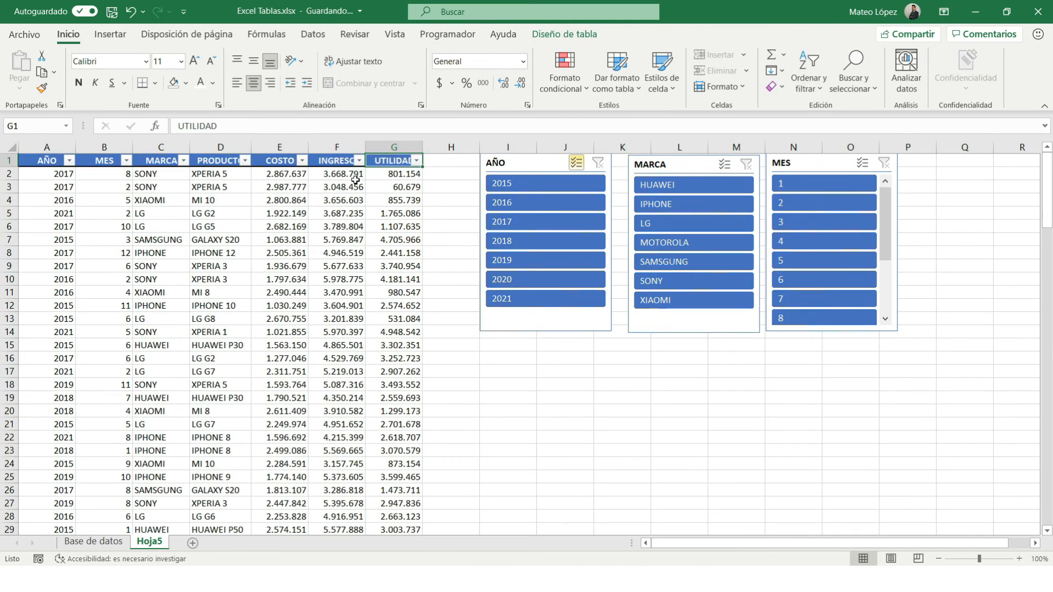
Delete the AÑO, MARCA and MES slicers and select the AÑO header cell A1.
left_click(497, 165)
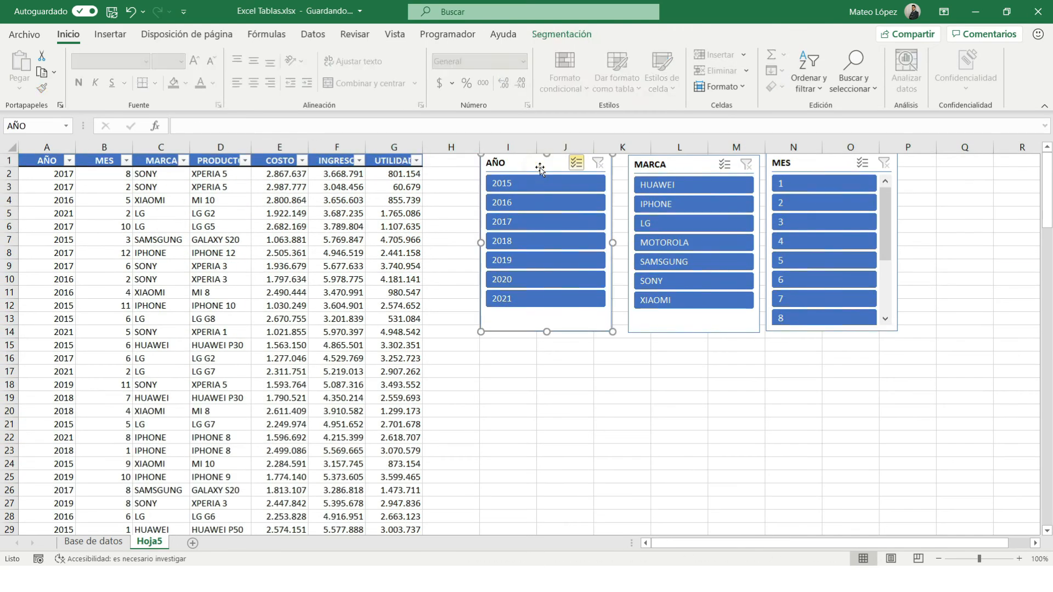
key("Delete")
left_click(661, 165)
key("Delete")
left_click(800, 166)
key("Delete")
left_click(273, 165)
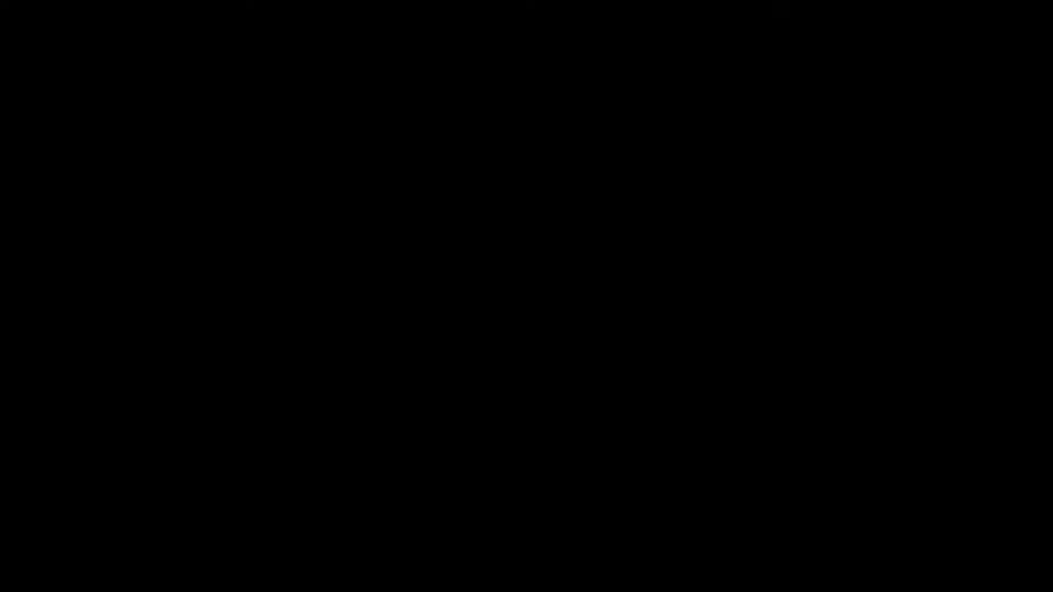
key("Left")
key("Left")
key("Left")
key("Left")
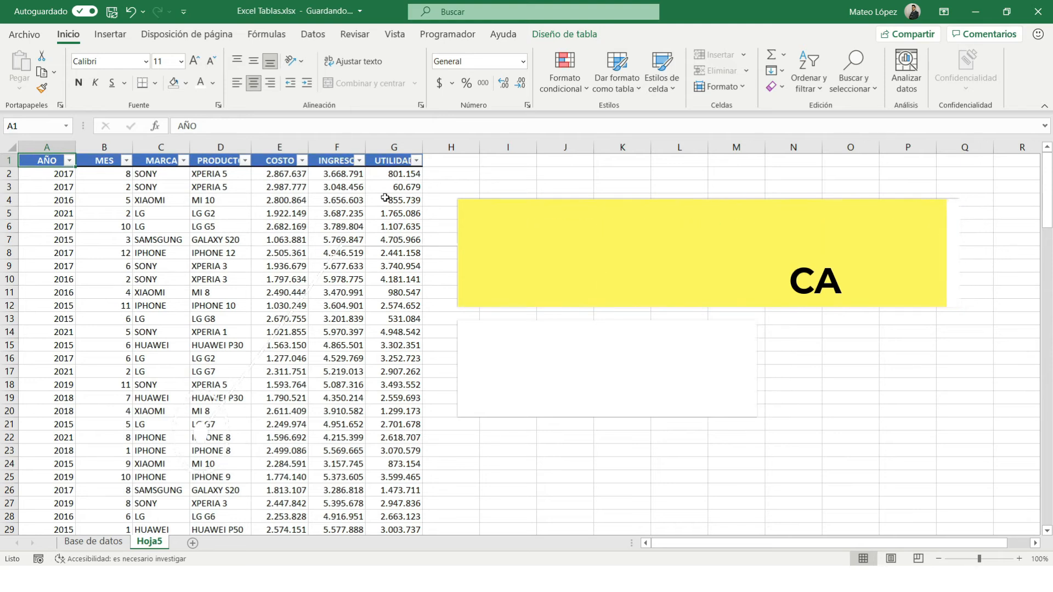
Rename the phone sales table as Ventas.
left_click(553, 36)
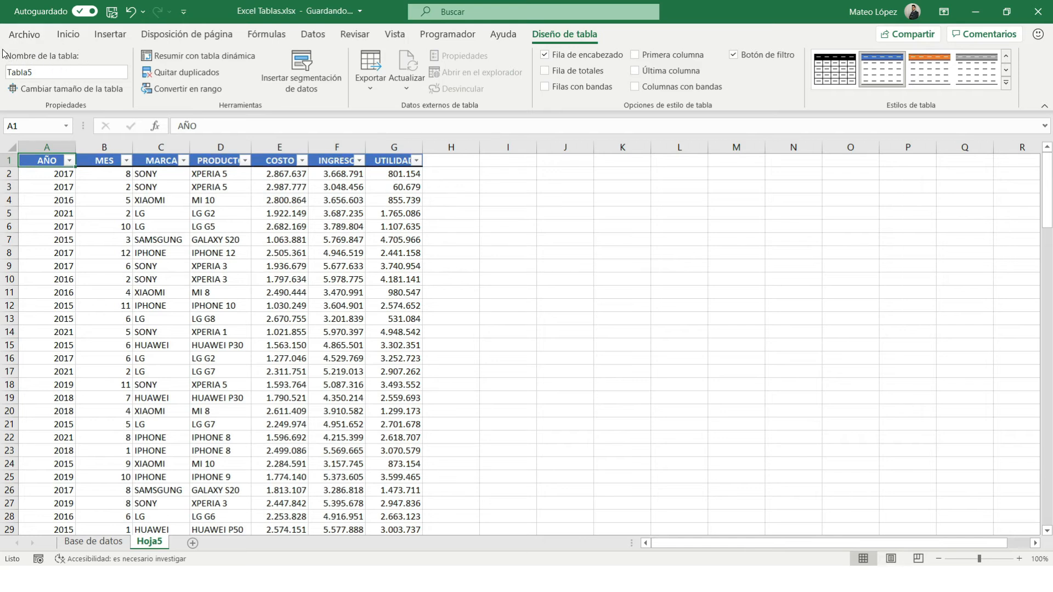
double_click(32, 72)
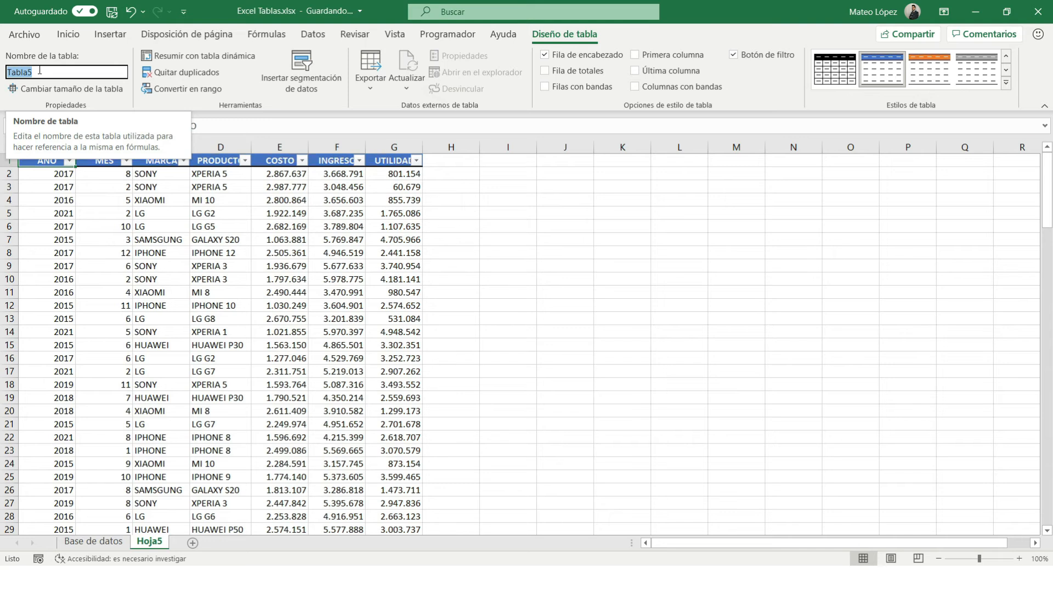
type("Ventas")
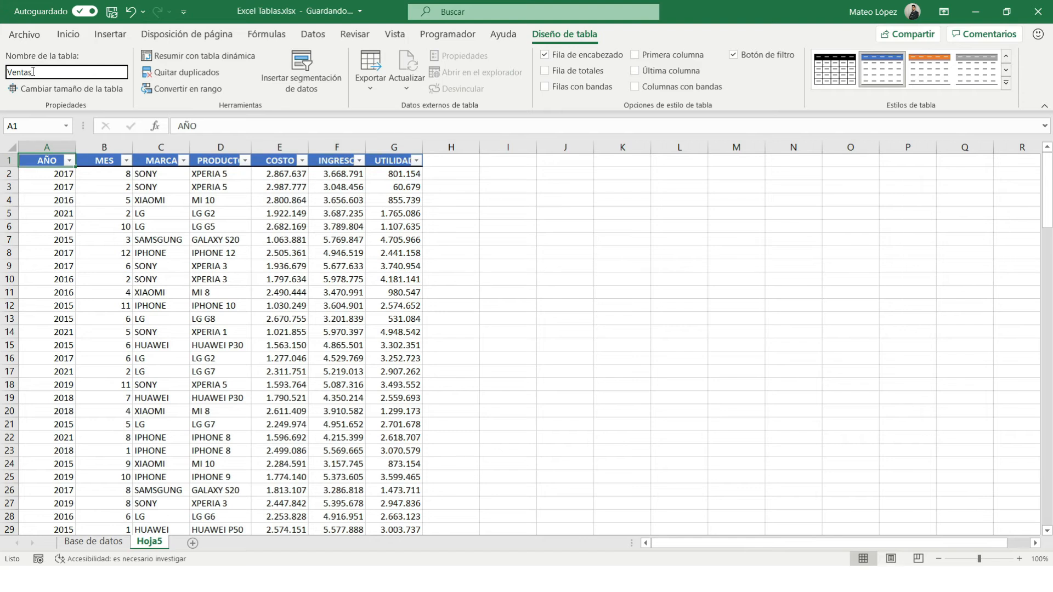
key("Return")
left_click(82, 73)
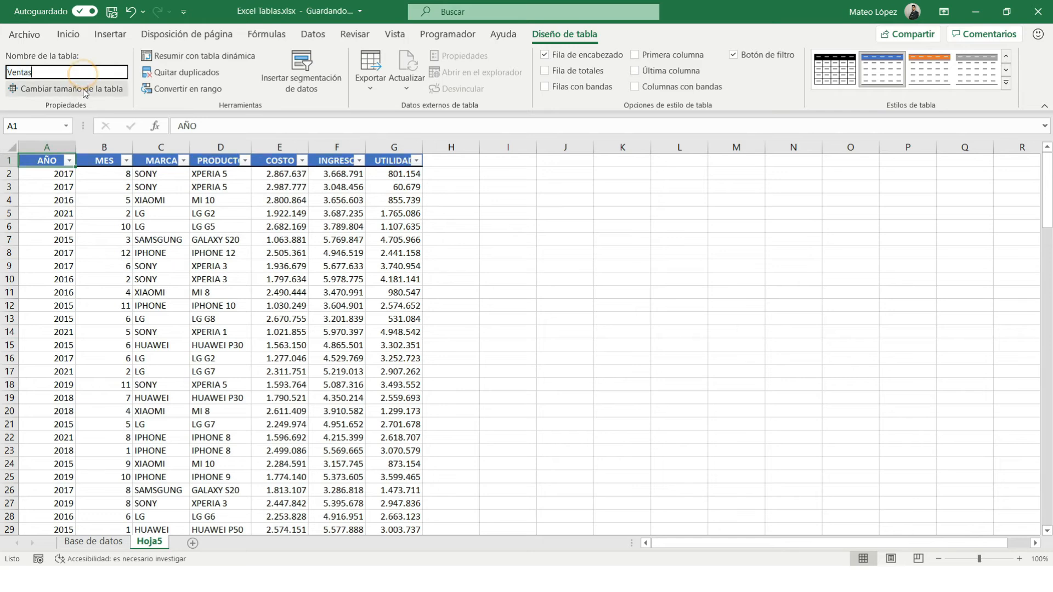
Check the Ventas table's data range in the table resize settings and accept it as it stands.
left_click(84, 89)
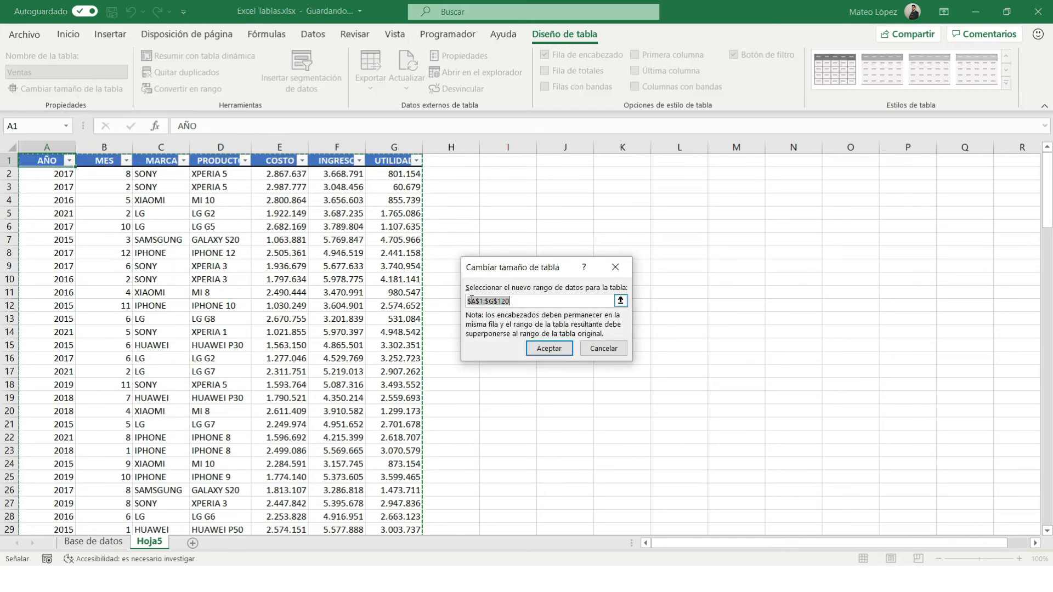
left_click_drag(471, 301, 521, 300)
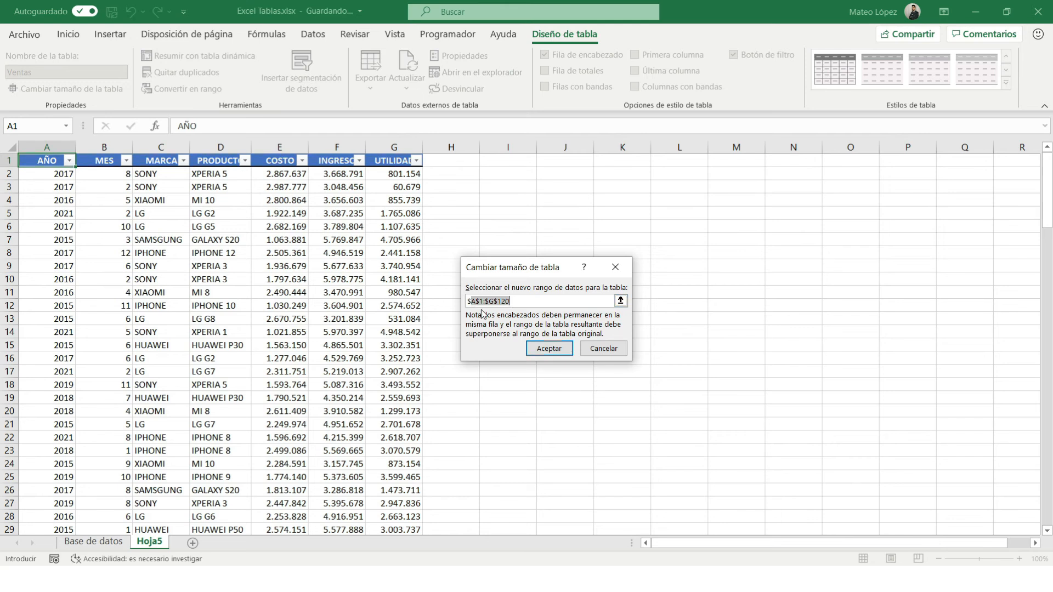
left_click(548, 350)
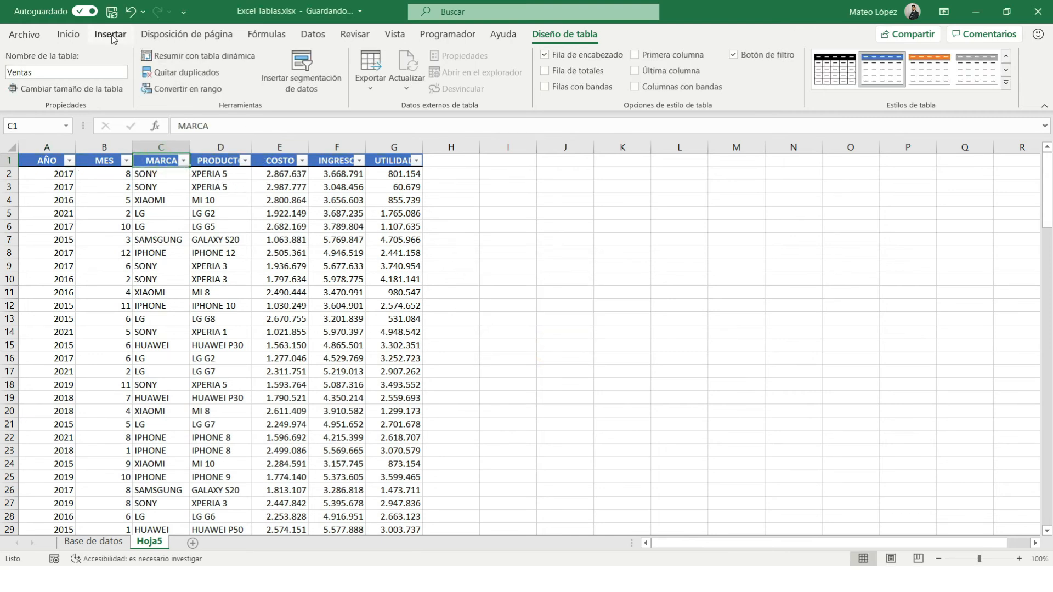
Insert a PivotTable from the Ventas table at J1 of the existing sheet, with MARCA as rows and the sum of UTILIDAD as values.
left_click(188, 210)
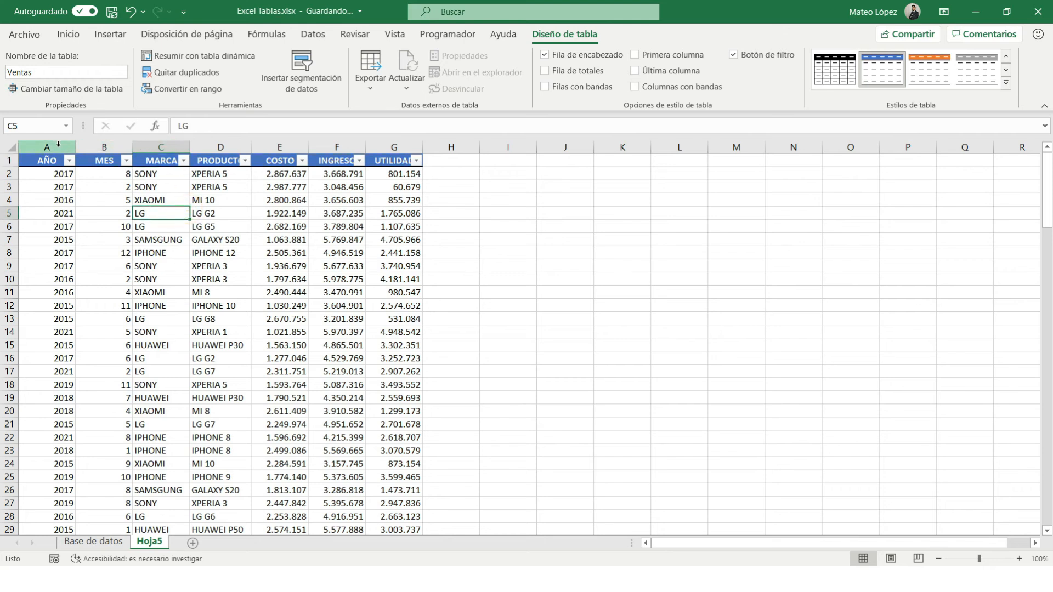
left_click_drag(57, 160, 388, 384)
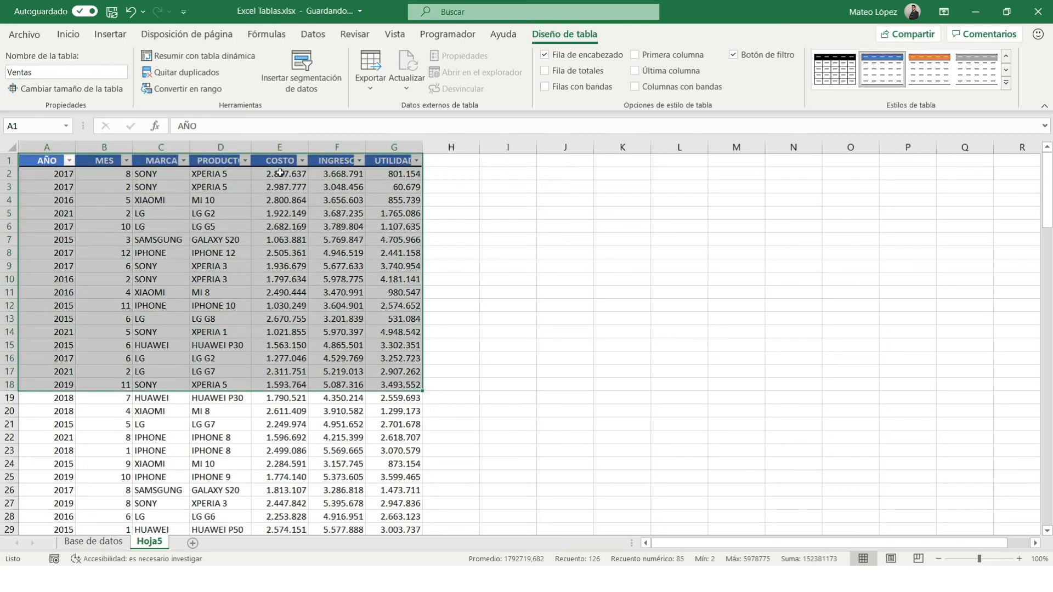
left_click(136, 168)
left_click(111, 34)
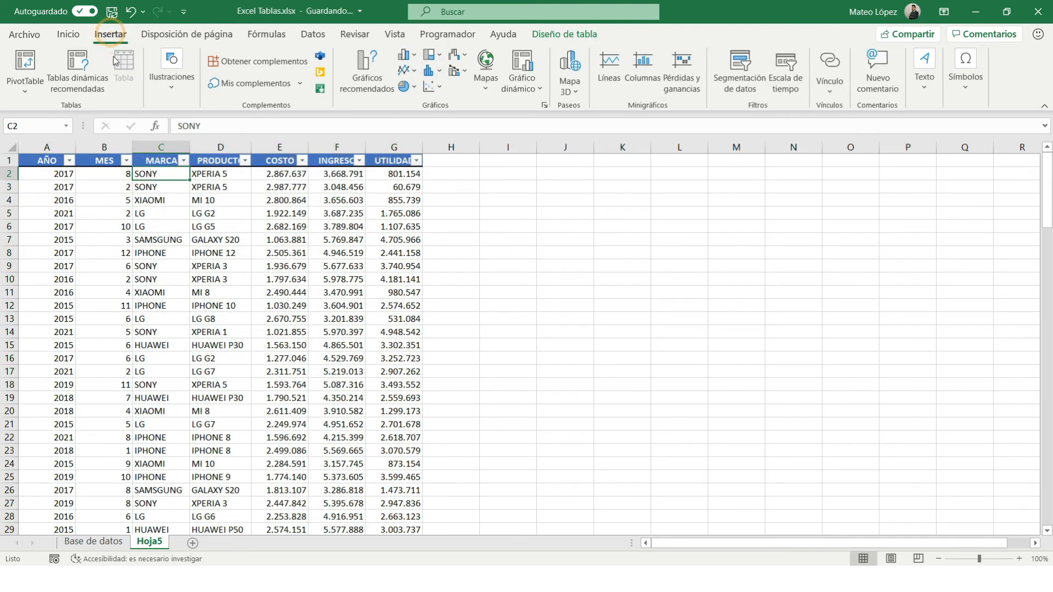
left_click(25, 63)
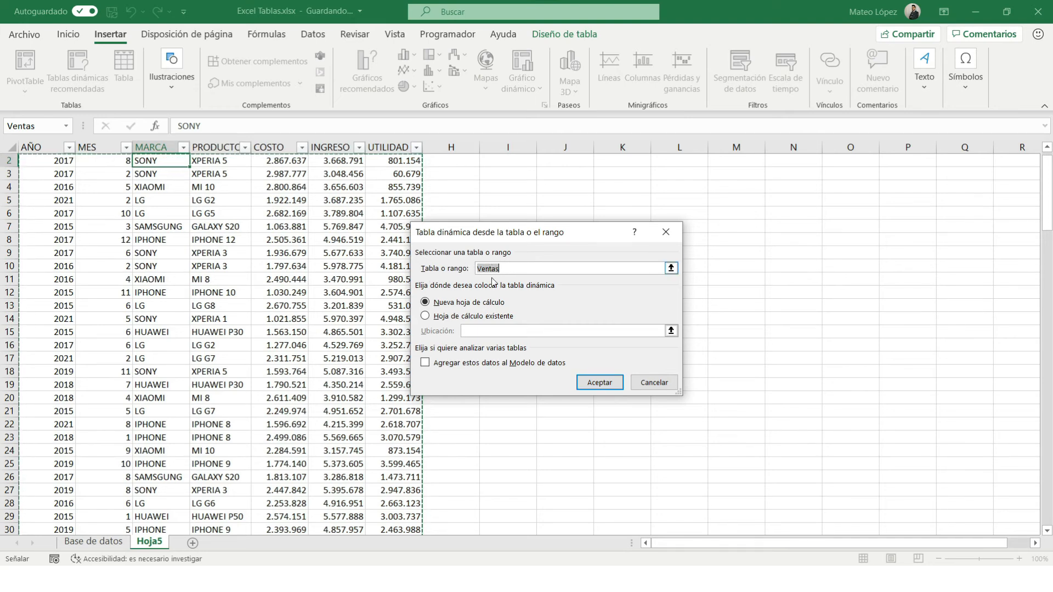
left_click(426, 316)
scroll(567, 209, "up", 1)
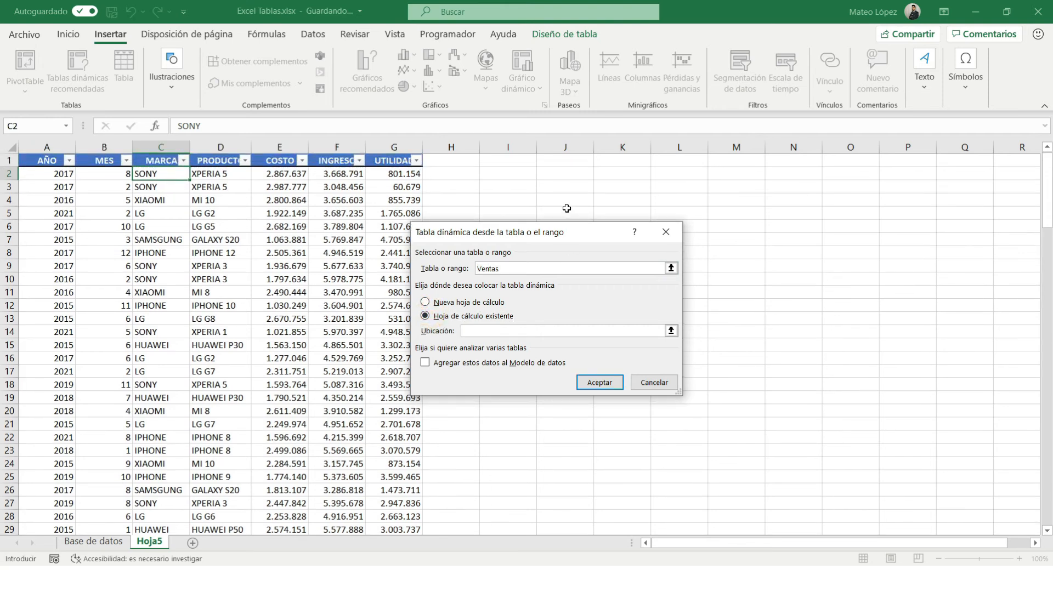
left_click(557, 166)
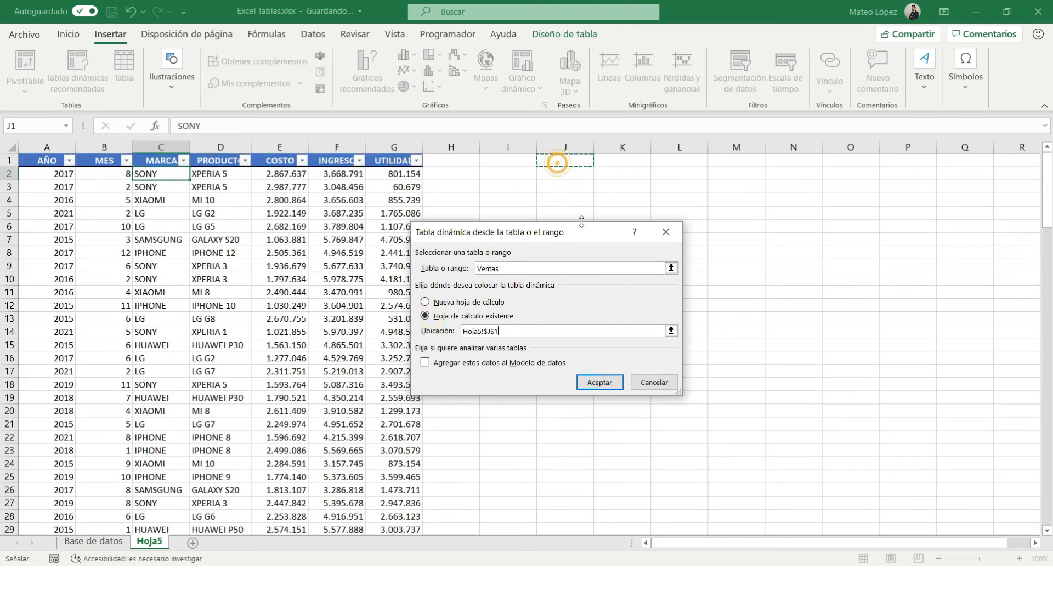
left_click(601, 383)
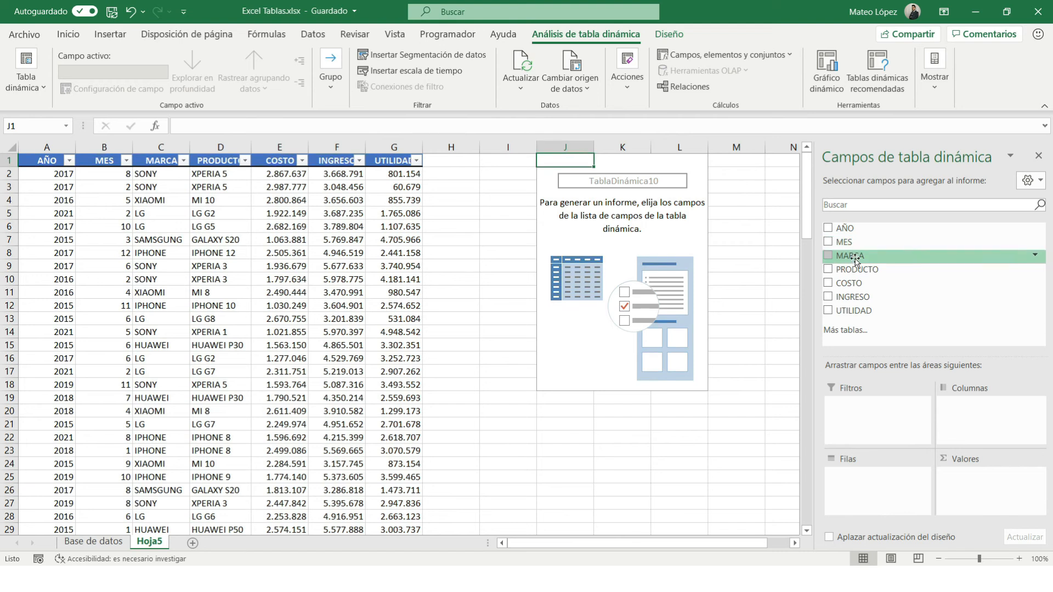
left_click_drag(856, 256, 877, 476)
left_click_drag(856, 316, 977, 487)
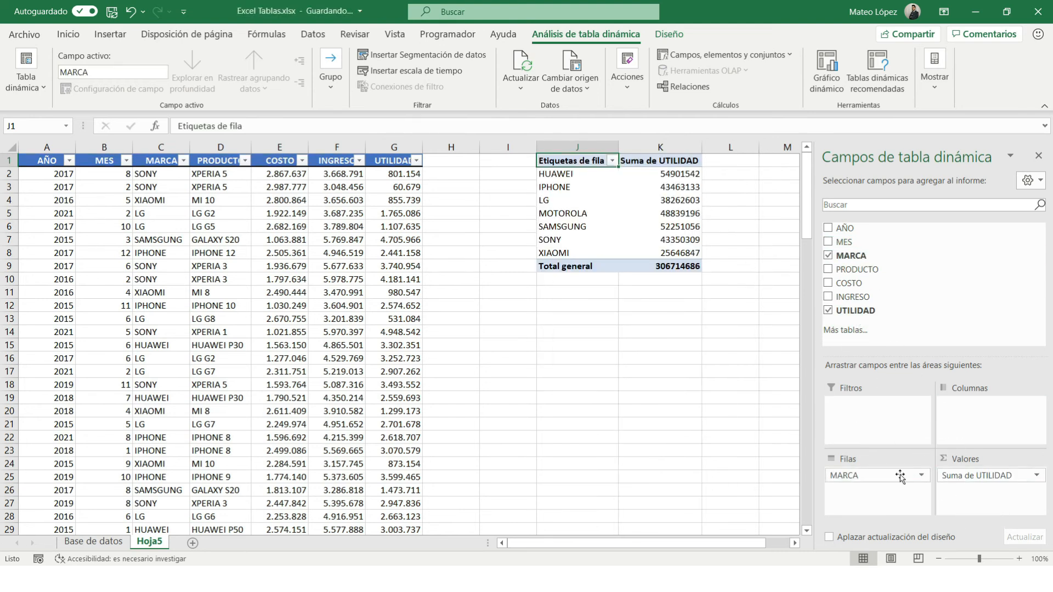
Format the Suma de UTILIDAD values of the MARCA PivotTable as numbers with a thousands separator and 0 decimals, and close the field list.
left_click(977, 476)
left_click(966, 462)
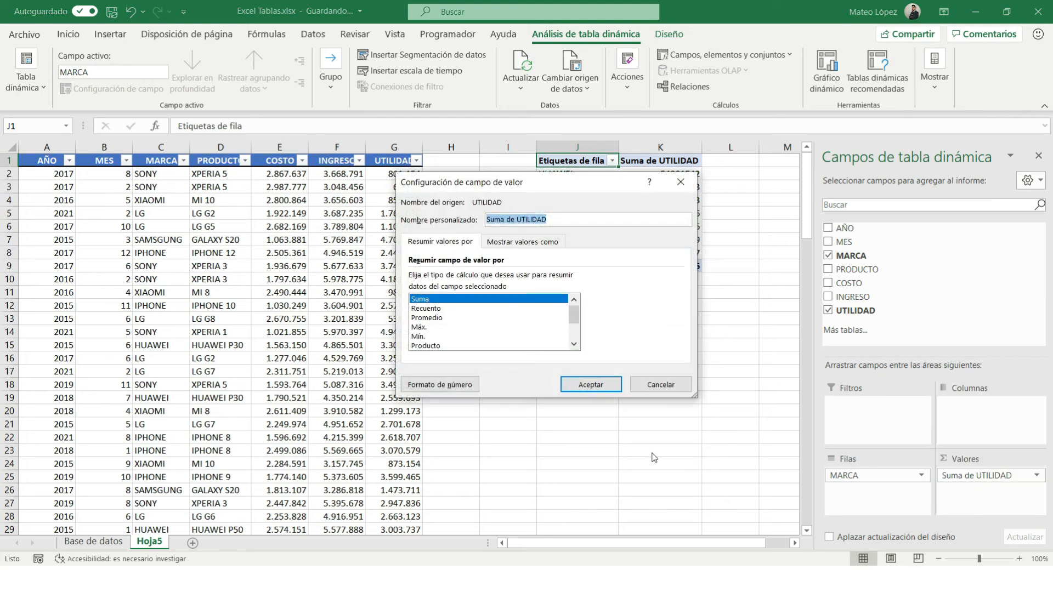
left_click(440, 384)
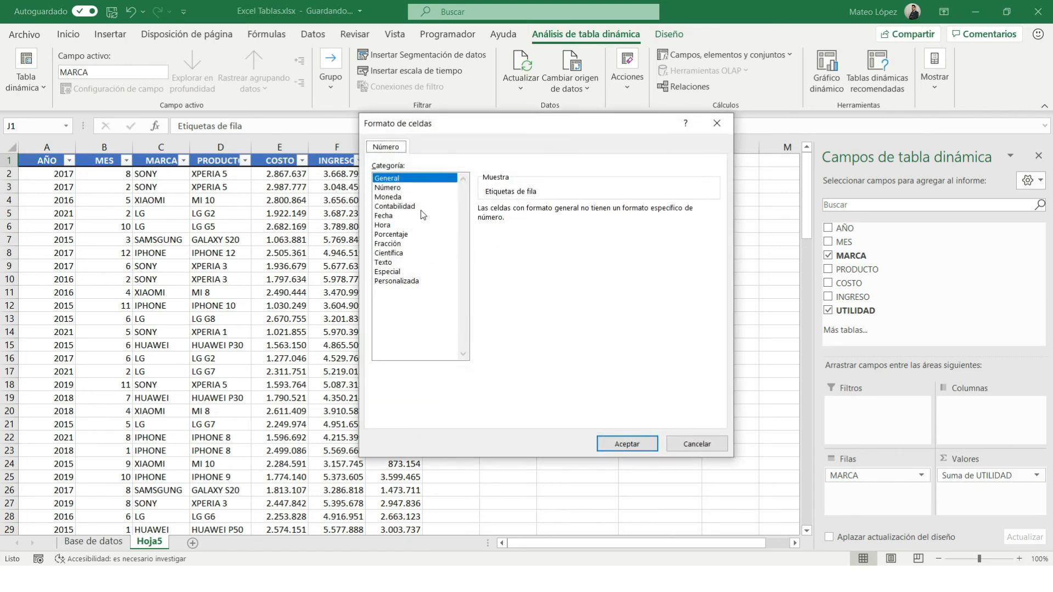
left_click(387, 188)
left_click(483, 226)
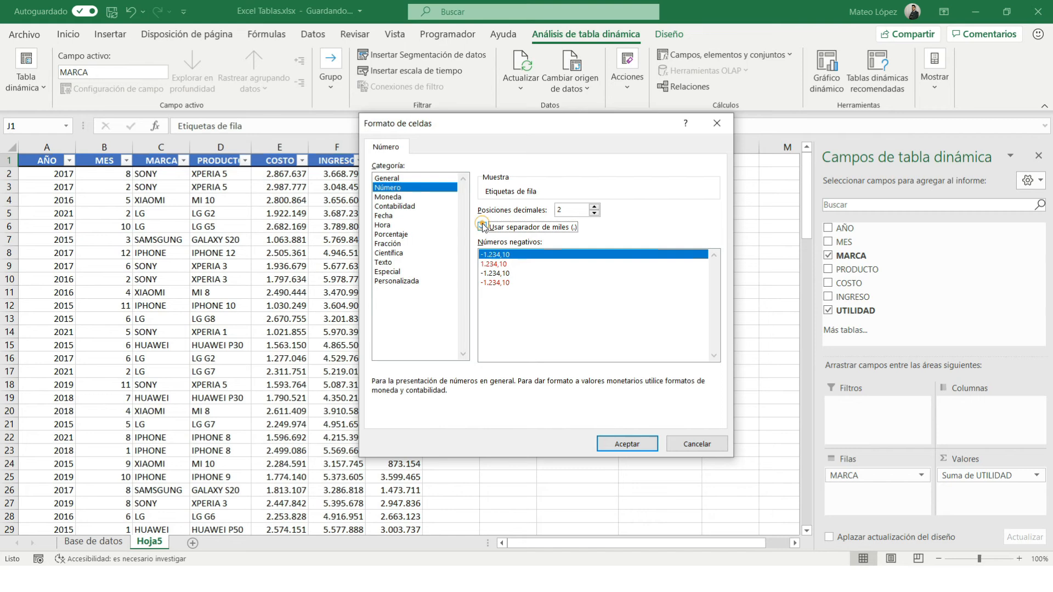
double_click(561, 210)
type("0")
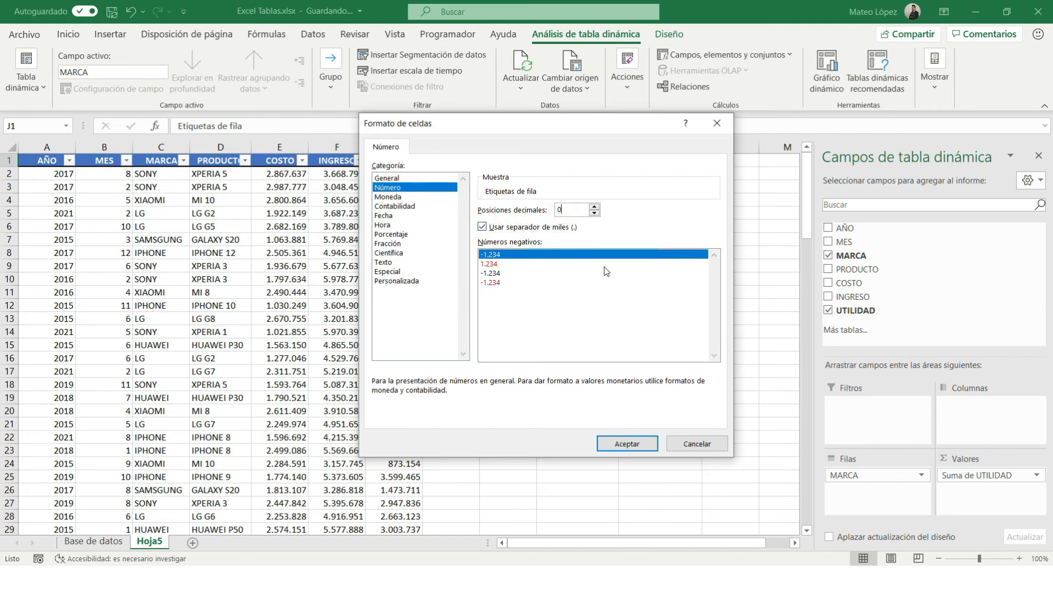
left_click(626, 445)
left_click(604, 383)
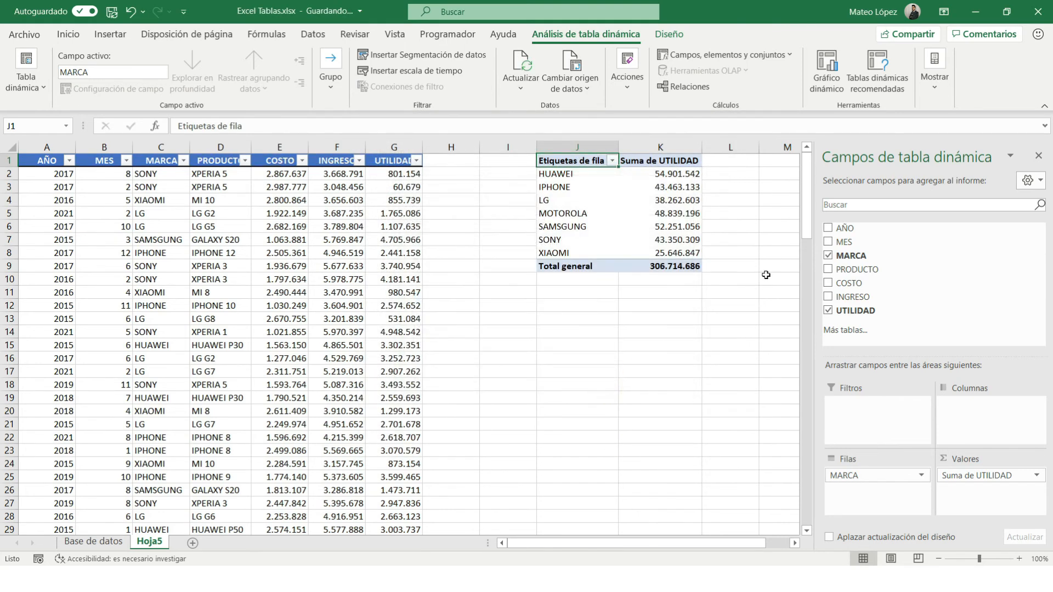
left_click(1039, 156)
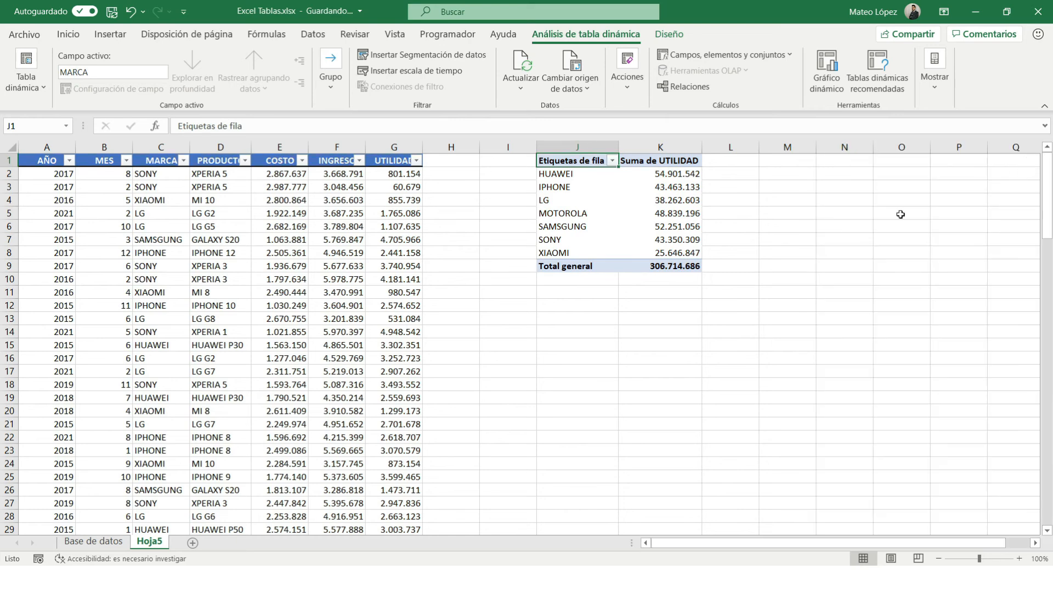
Insert a second PivotTable from Ventas at M1 of the existing sheet, with AÑO as rows and the sum of UTILIDAD as values.
left_click(301, 205)
left_click(110, 34)
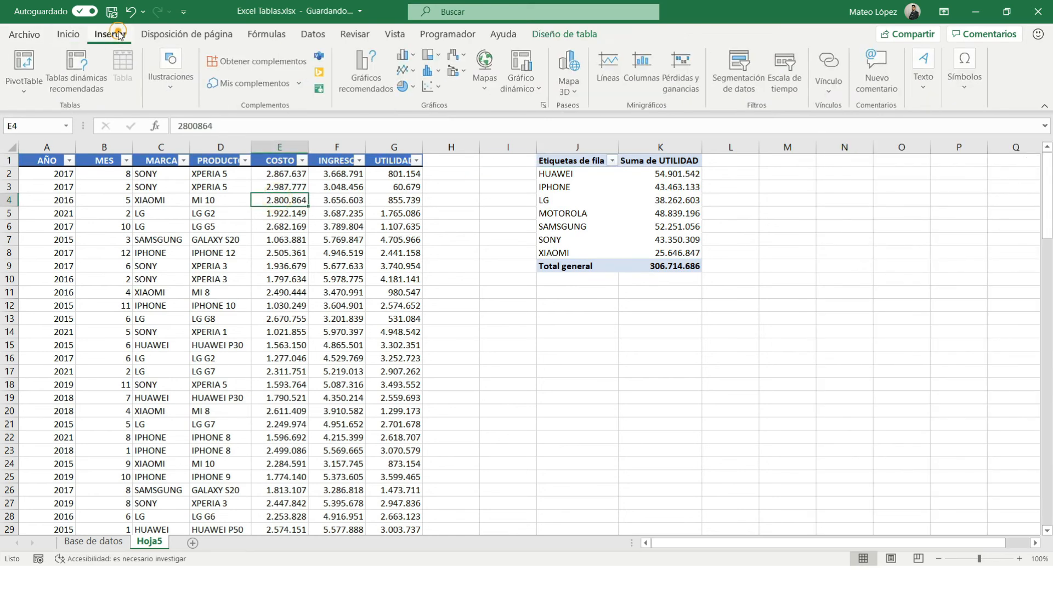
left_click(25, 65)
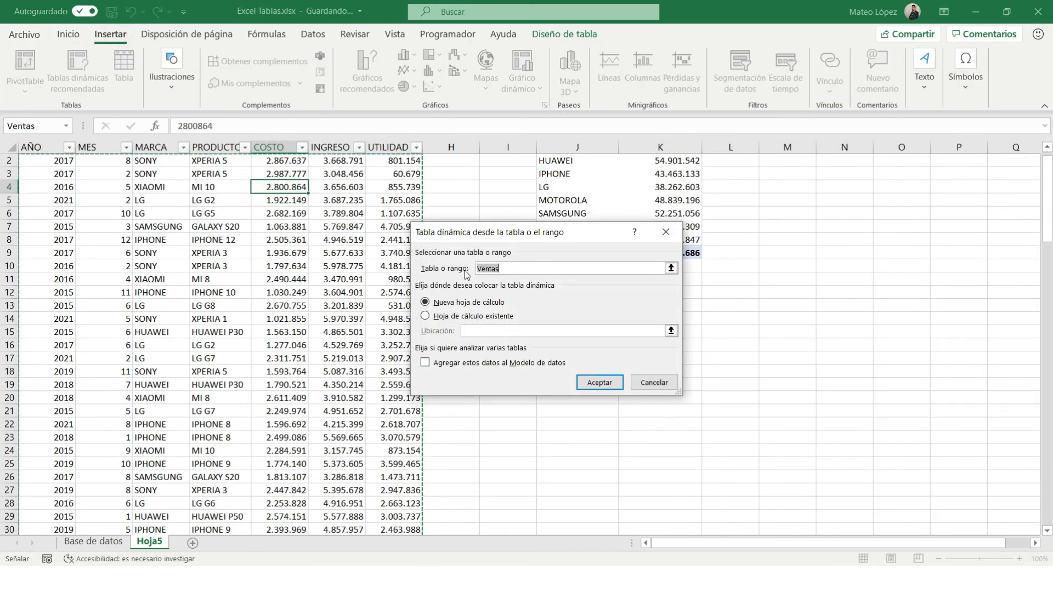
left_click(466, 317)
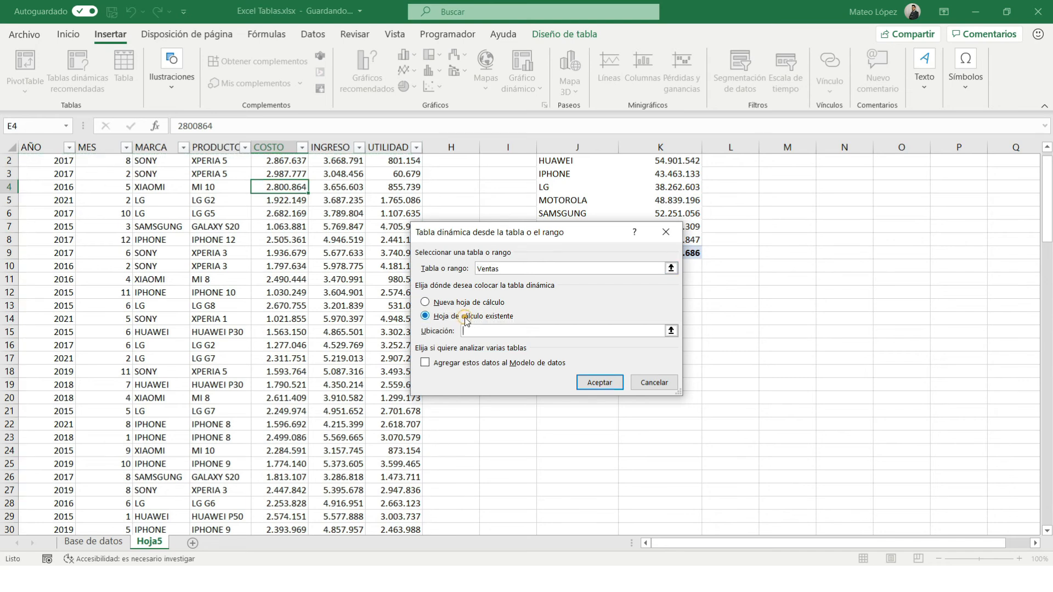
scroll(767, 205, "up", 1)
left_click(778, 160)
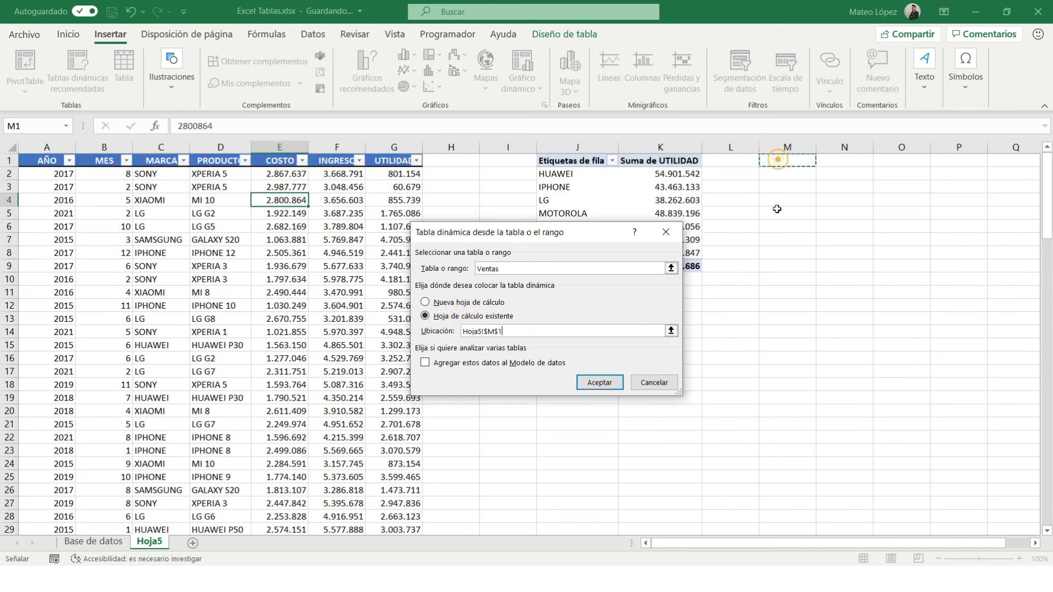
left_click(597, 383)
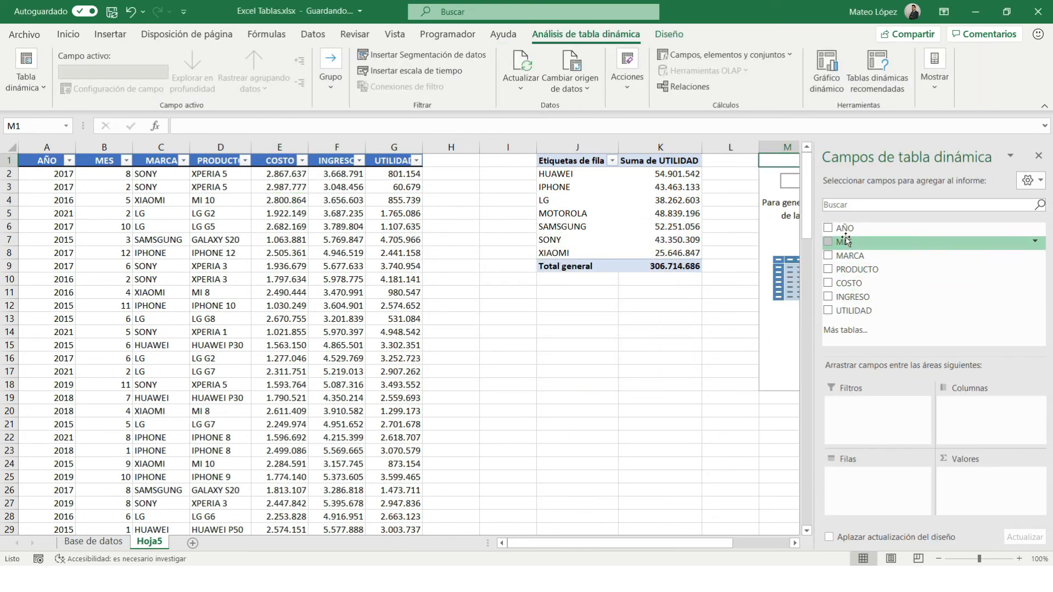
left_click_drag(845, 239, 869, 487)
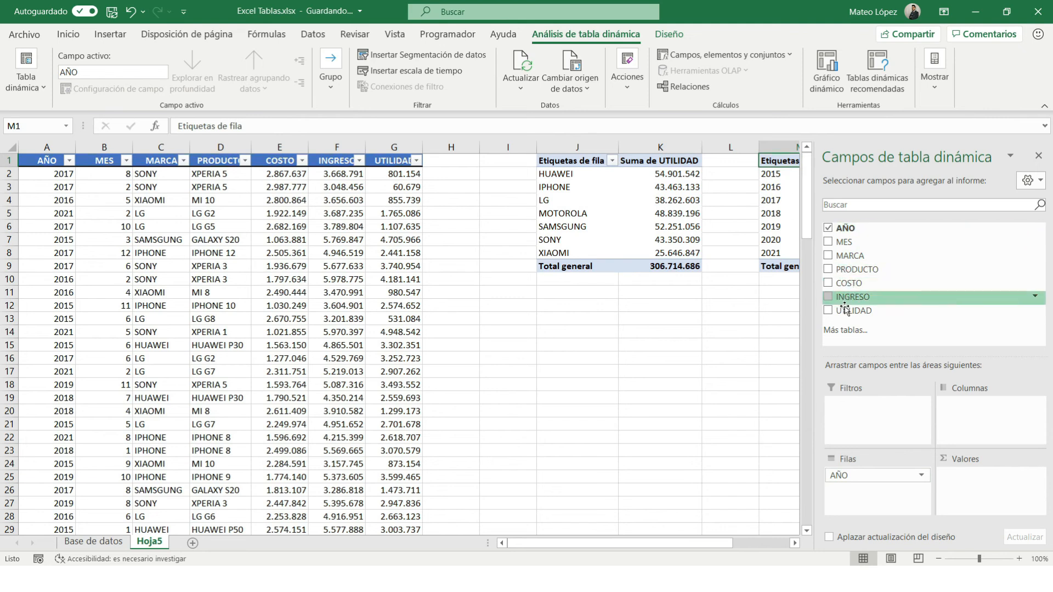
left_click_drag(853, 310, 976, 476)
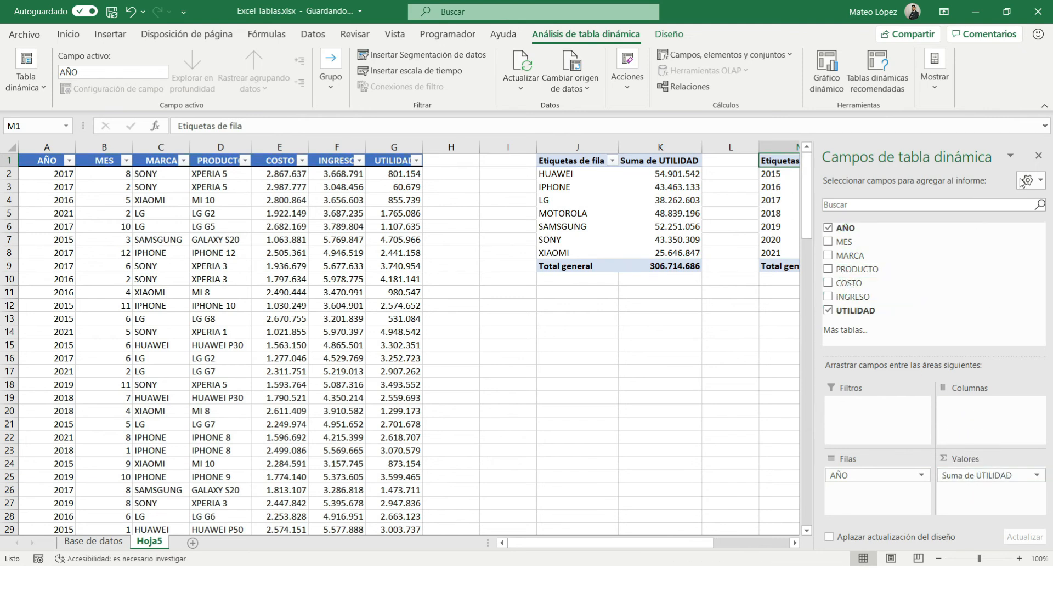
Format the AÑO PivotTable's UTILIDAD sums as numbers with thousands separator and 0 decimals, close the field list, and select the MARCA PivotTable's grand total.
left_click(1005, 477)
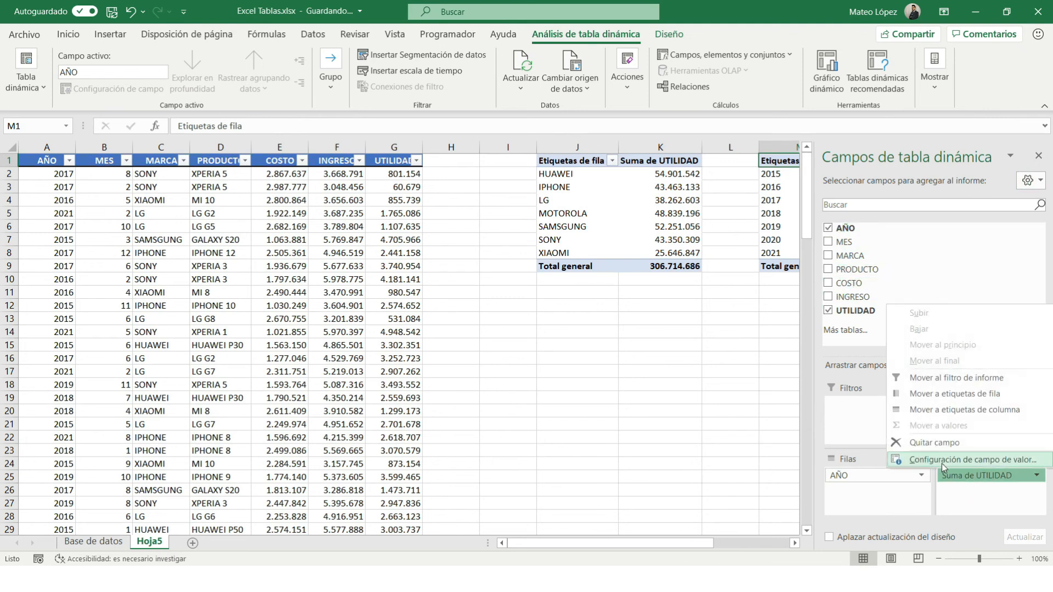
left_click(972, 460)
left_click(473, 384)
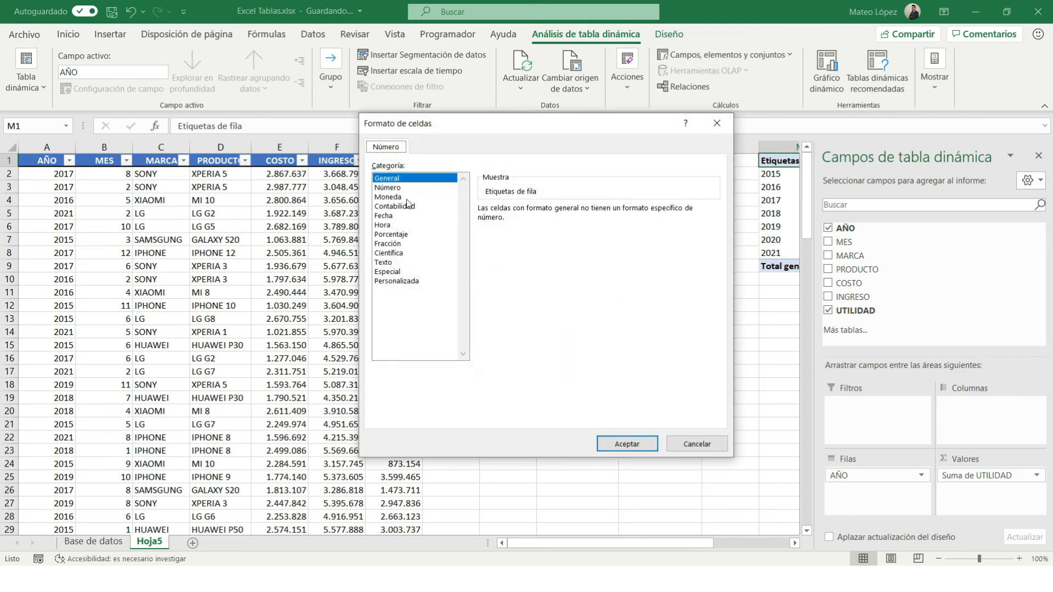
left_click(388, 187)
left_click(482, 227)
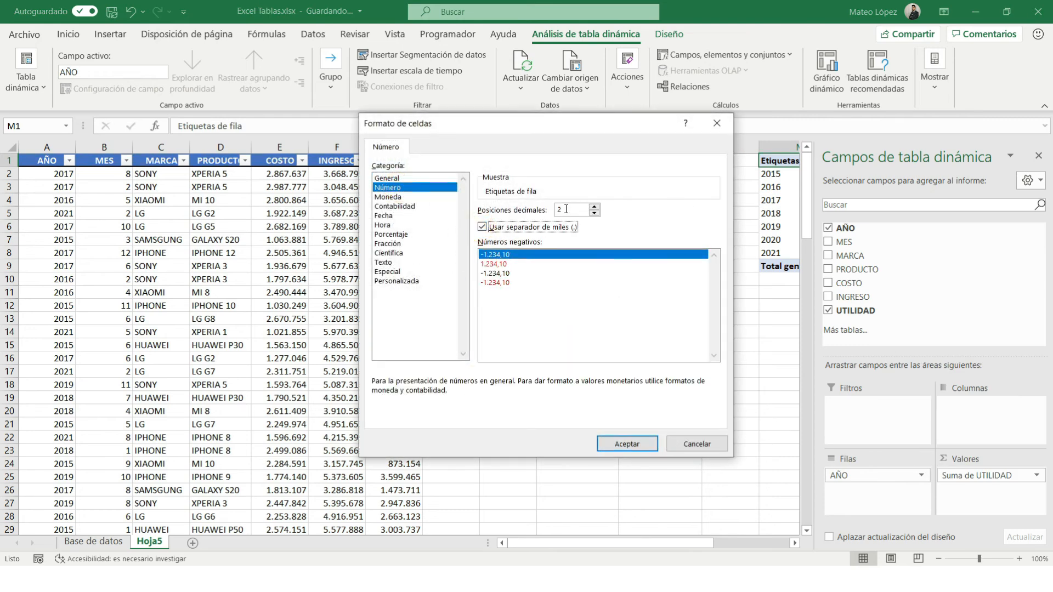
double_click(559, 210)
type("0")
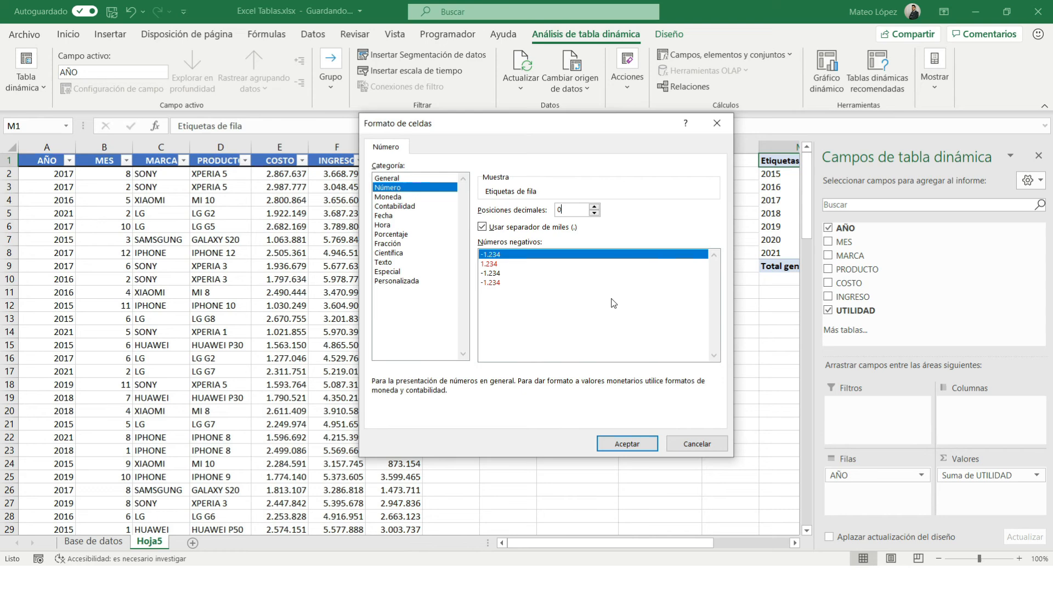
left_click(615, 439)
left_click(595, 387)
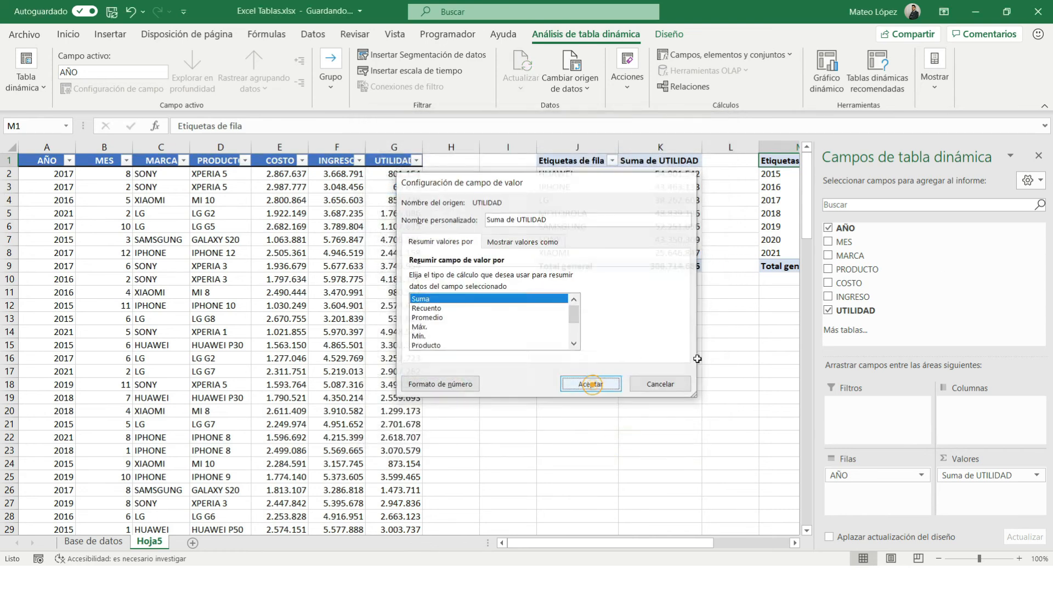
left_click(1040, 155)
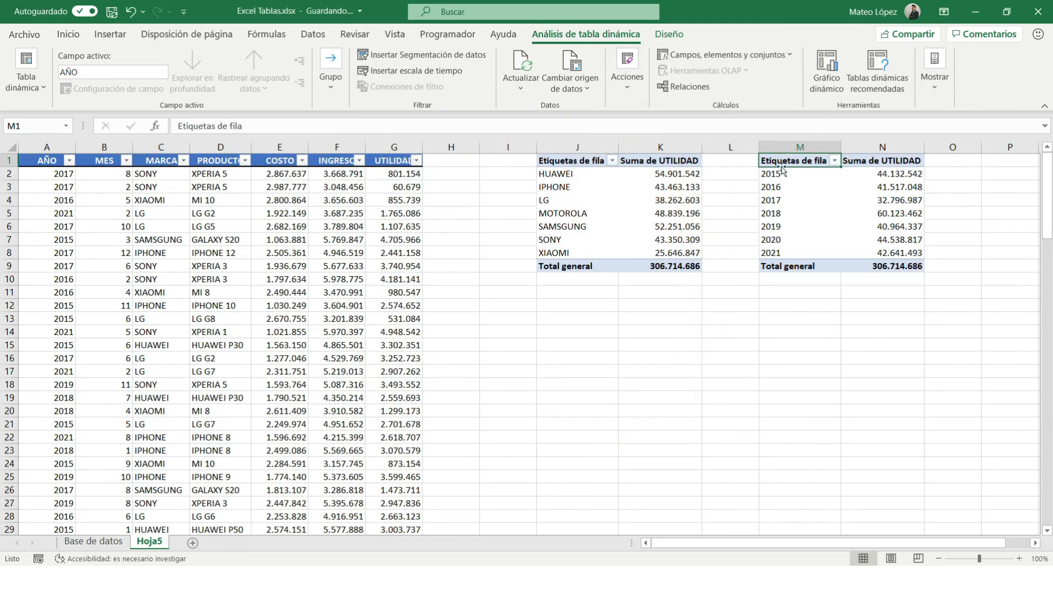
left_click(641, 264)
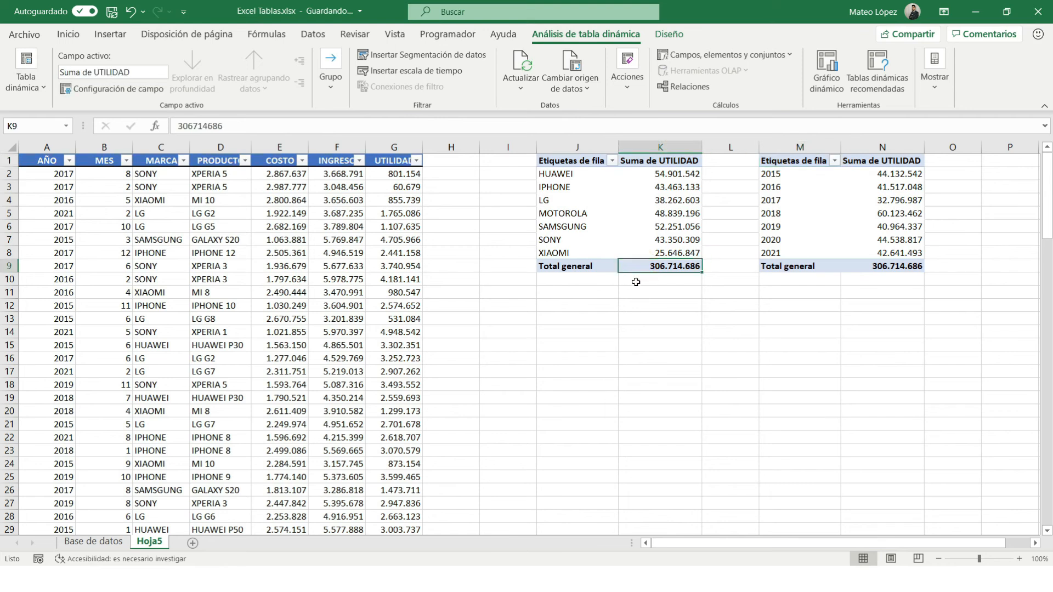
Compare the grand totals of the MARCA and AÑO PivotTables and review the brands listed down to the XIAOMI row.
mouse_move(636, 263)
left_click(908, 269)
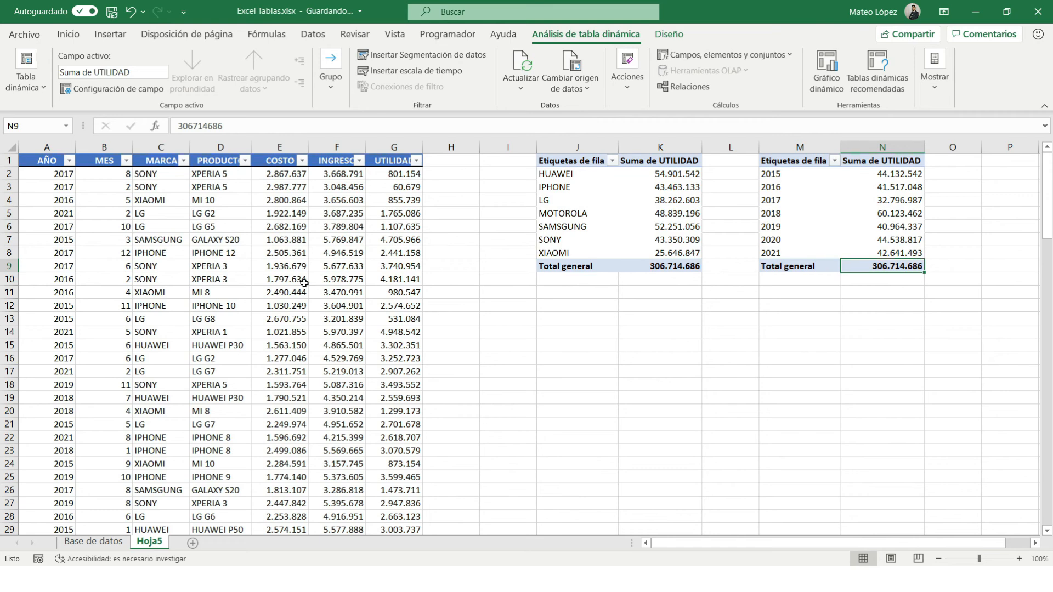
scroll(305, 283, "down", 1)
scroll(304, 283, "up", 1)
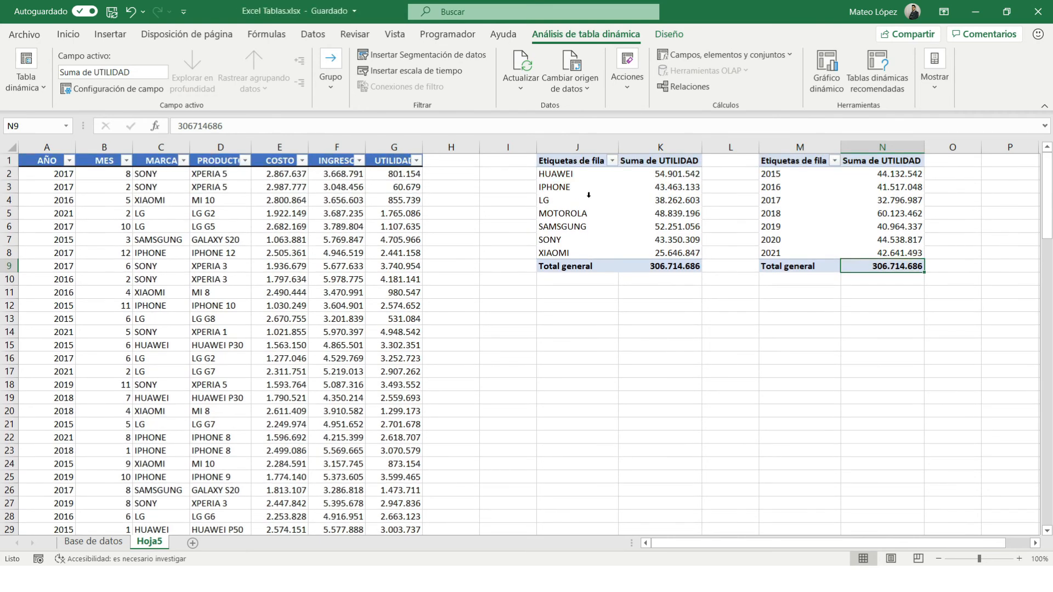
left_click(583, 217)
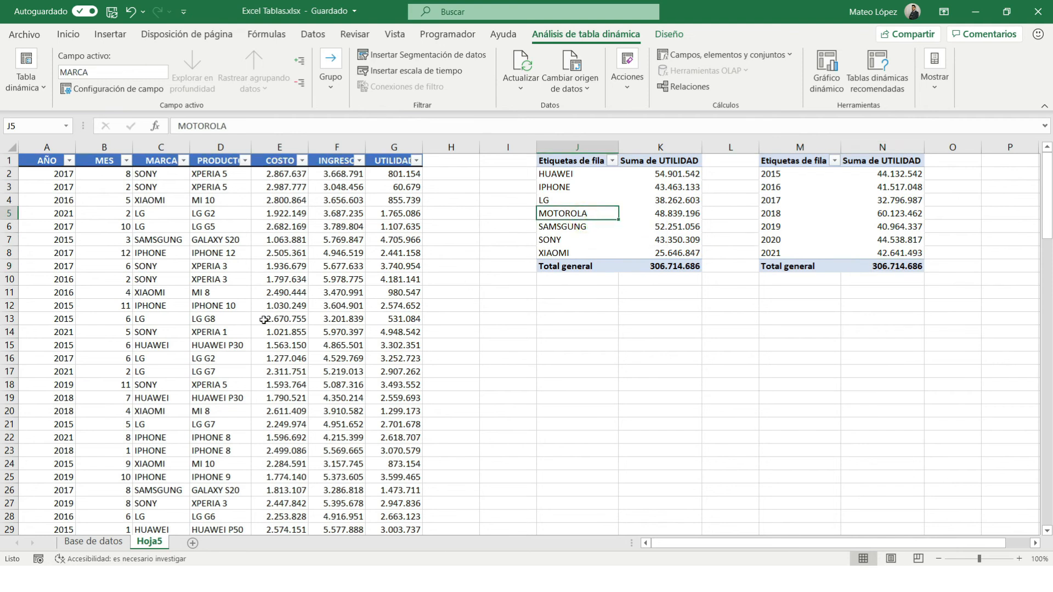
left_click_drag(590, 176, 566, 253)
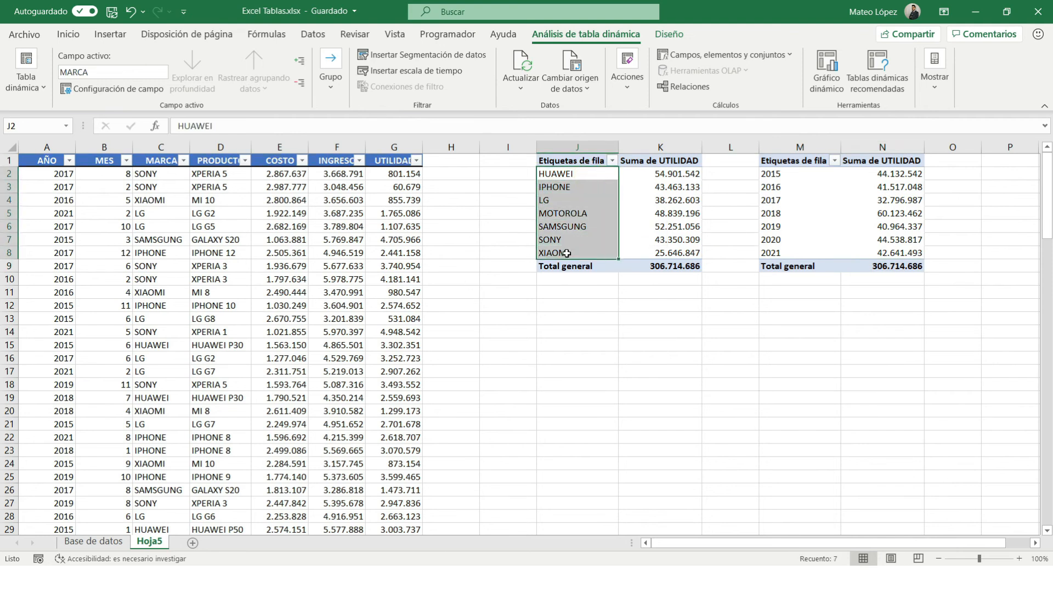
left_click(537, 253)
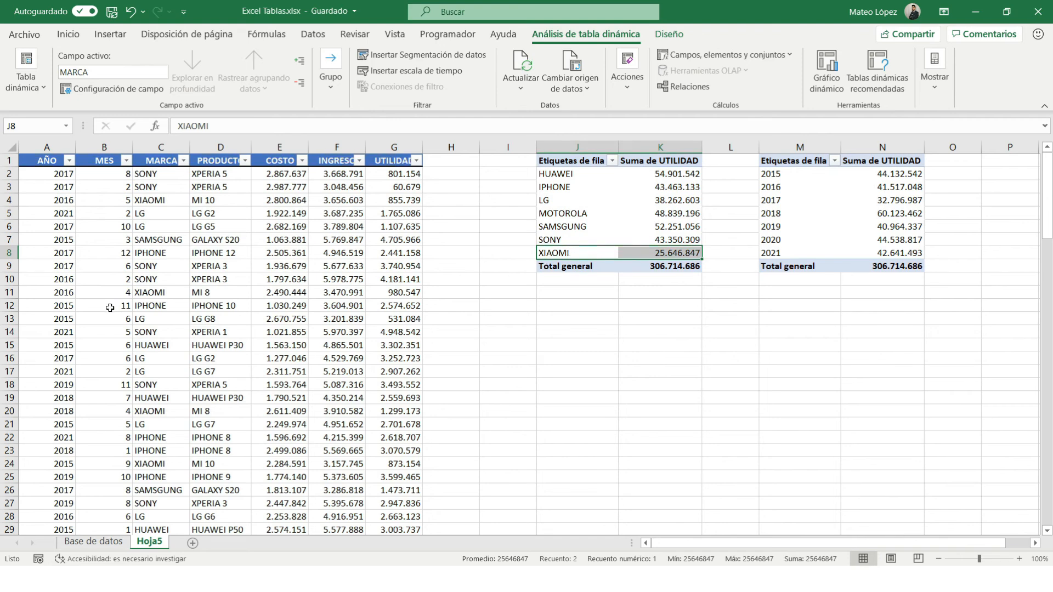
Copy the sales table's last 22 rows, A99:G120, and paste them directly below the table starting at A121.
scroll(110, 308, "down", 20)
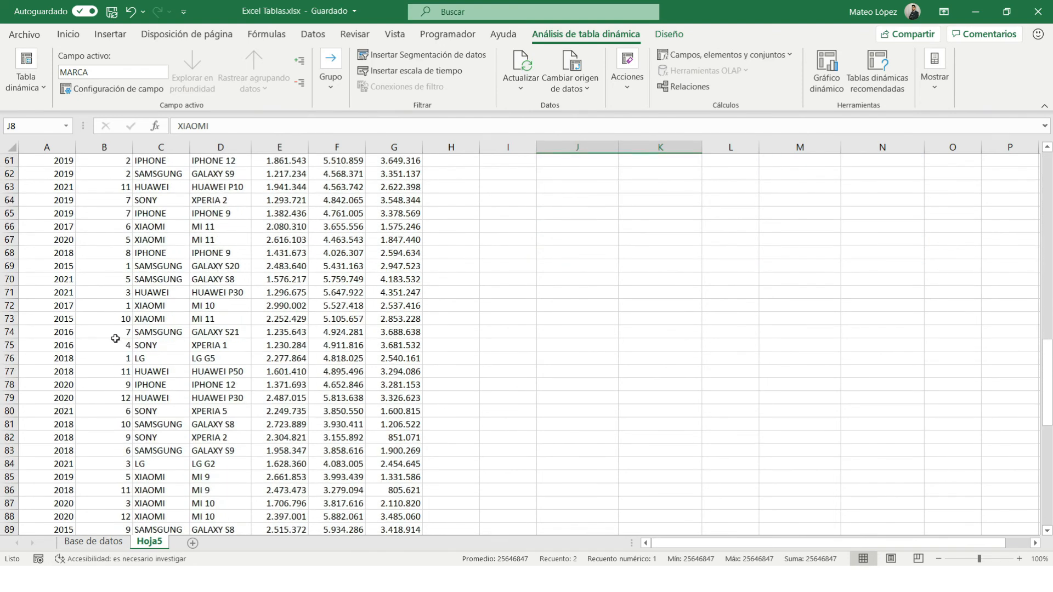
scroll(116, 338, "down", 12)
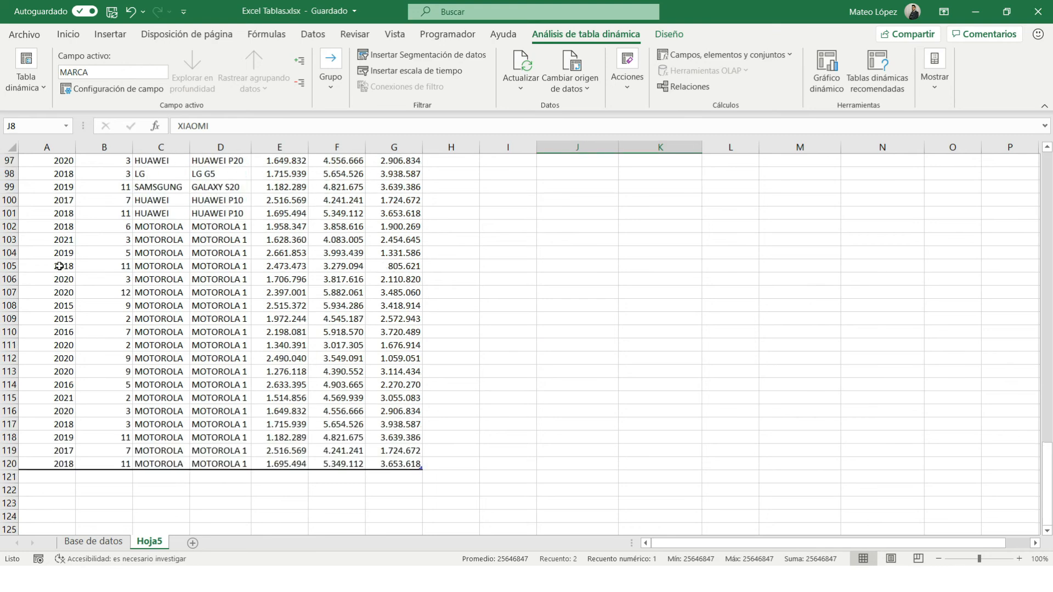
left_click(40, 189)
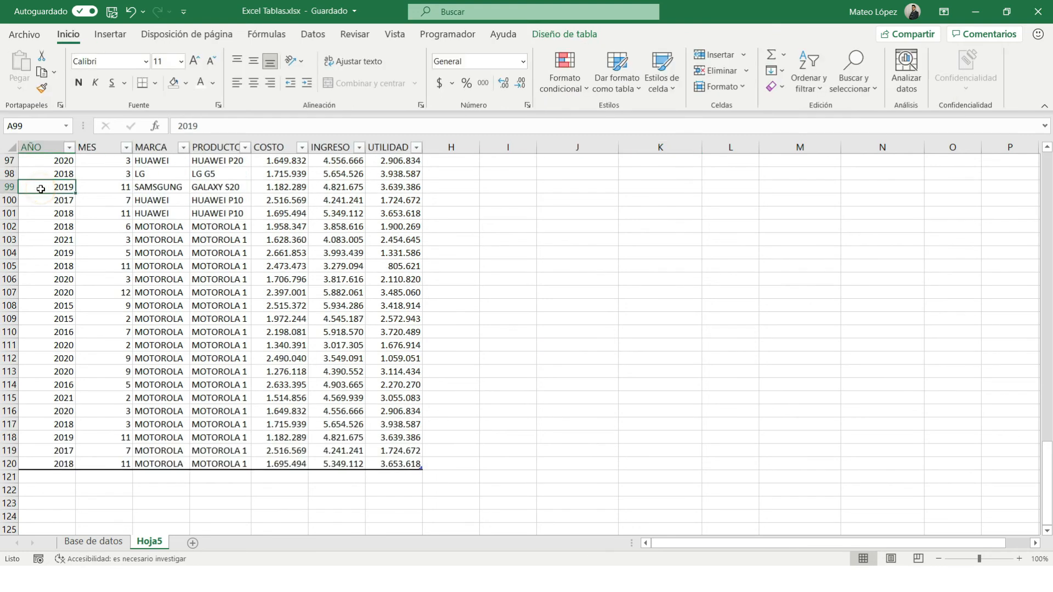
key("shift+Right")
key("shift+Right")
key("shift+Right")
key("shift+Right")
key("shift+Right")
key("shift+Right")
key("ctrl+shift+Down")
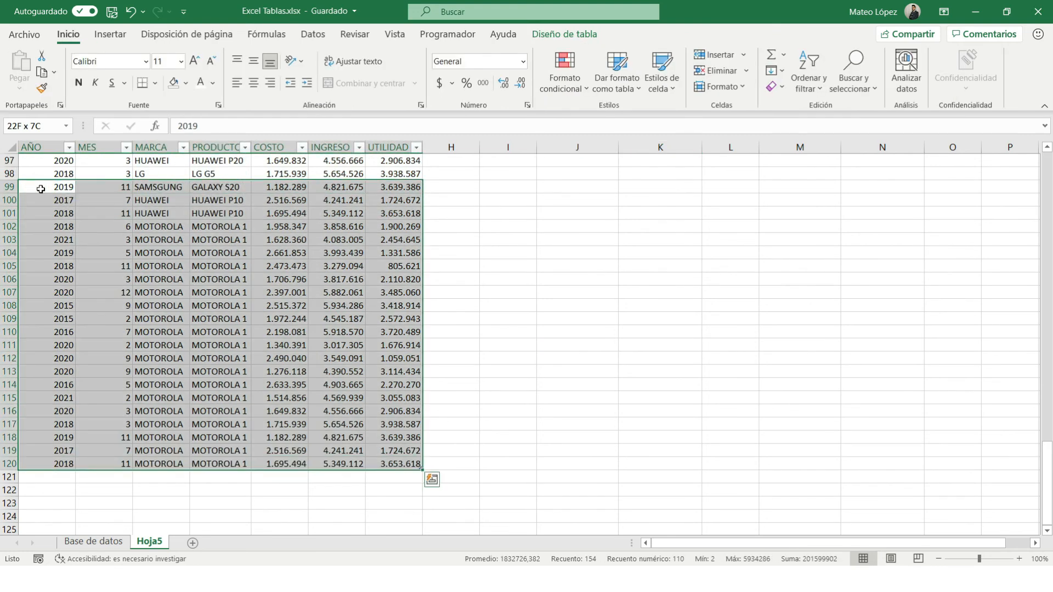
key("ctrl+c")
scroll(21, 274, "down", 3)
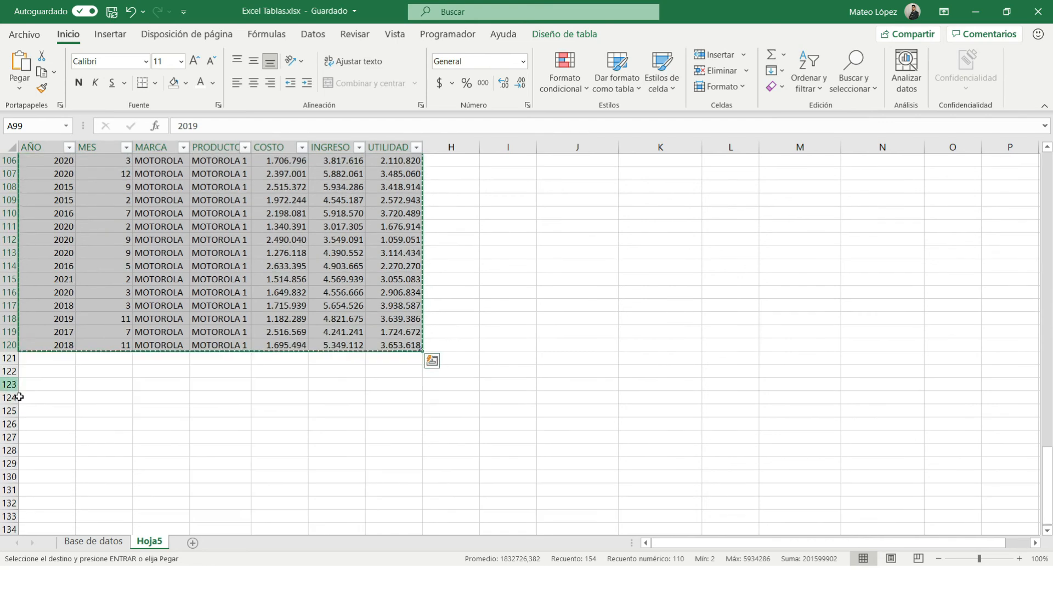
left_click(34, 366)
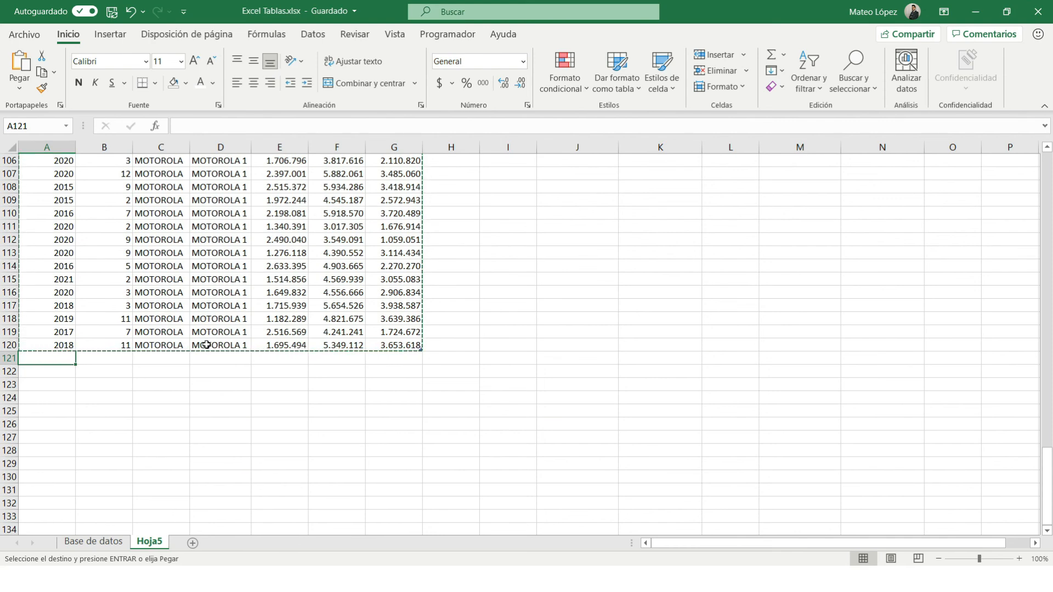
key("ctrl+v")
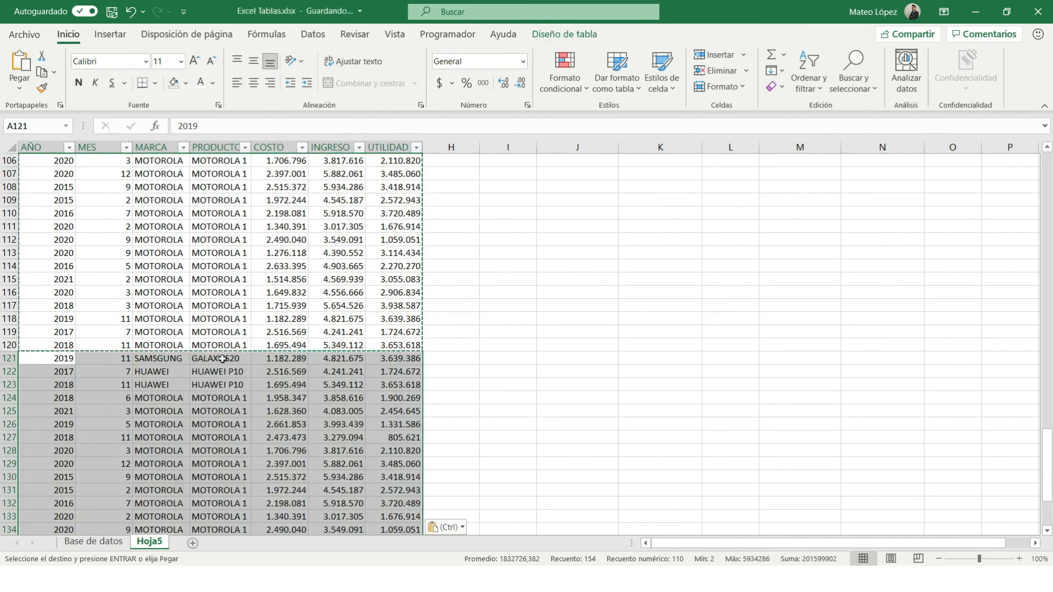
In row 121, enter HONOR as the MARCA and HORNOR 1 as the PRODUCTO.
left_click(175, 360)
type("HONOR")
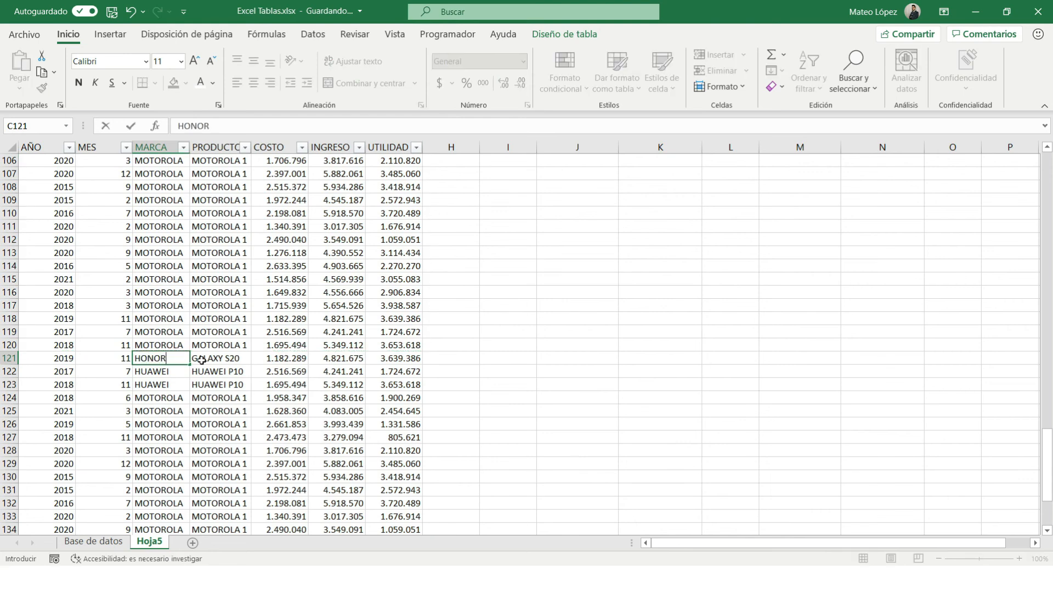
left_click(201, 361)
type("HOR")
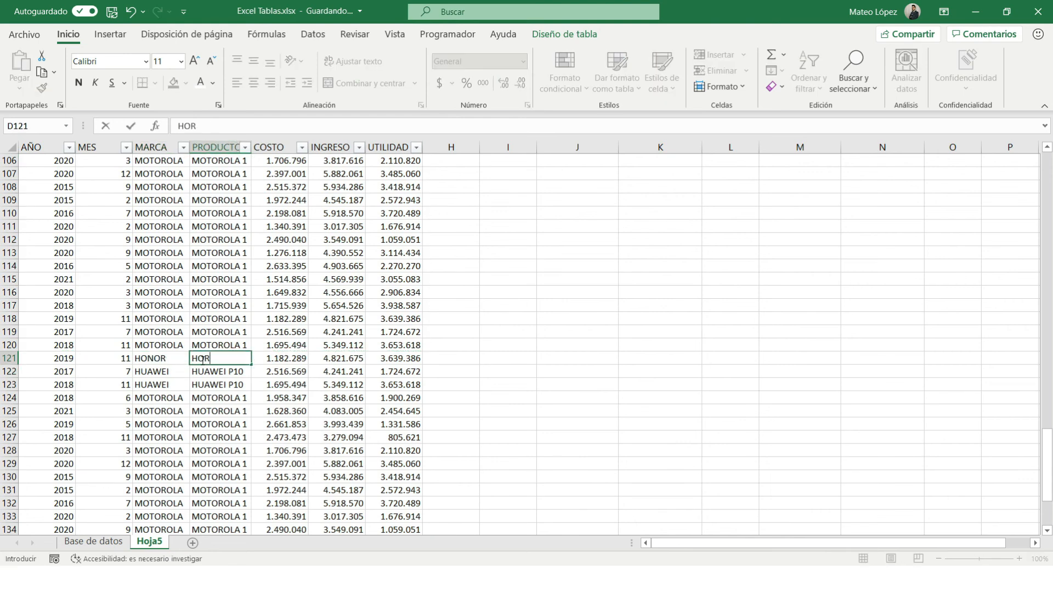
type("NOR 1")
key("Return")
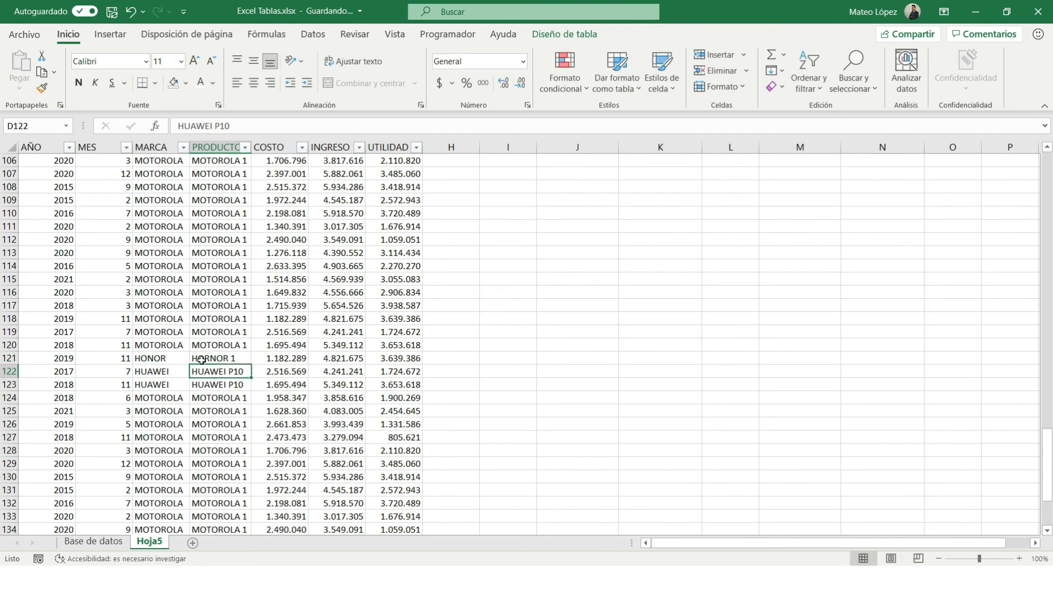
Fill the HONOR brand and HORNOR 1 product down through row 142 of the table, and select that last row.
key("Left")
key("Up")
key("shift+Right")
key("shift+Down")
key("shift+Down")
key("shift+Down")
key("shift+Down")
key("shift+Down")
key("shift+Down")
key("shift+Down")
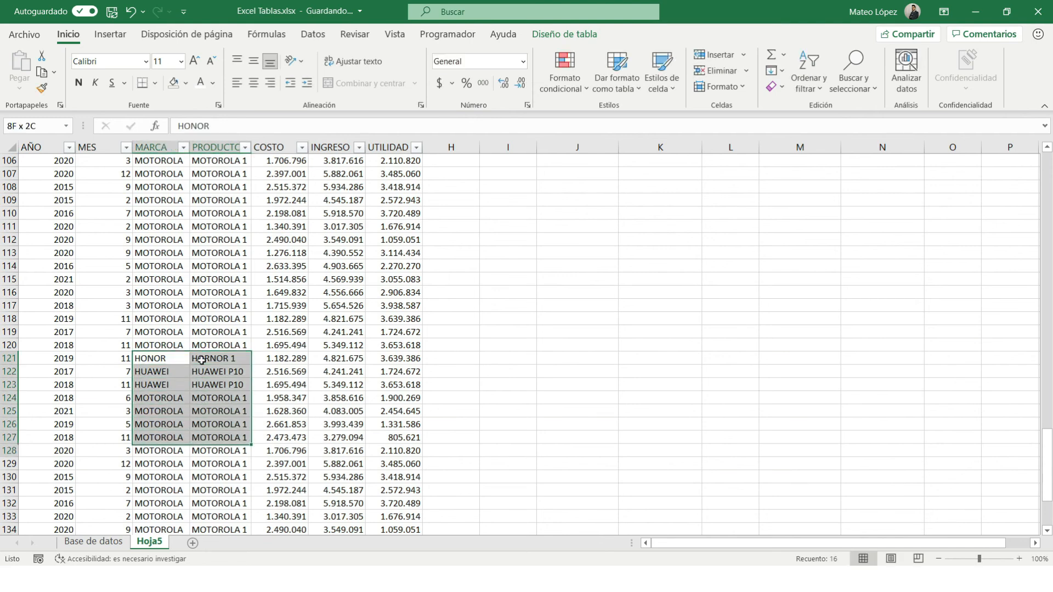
key("shift+Down")
key("shift+Down")
key("shift+Down")
key("shift+Down")
key("shift+Down")
key("shift+Down")
key("shift+Down")
key("shift+Down")
key("shift+Down")
key("shift+Down")
key("shift+Down")
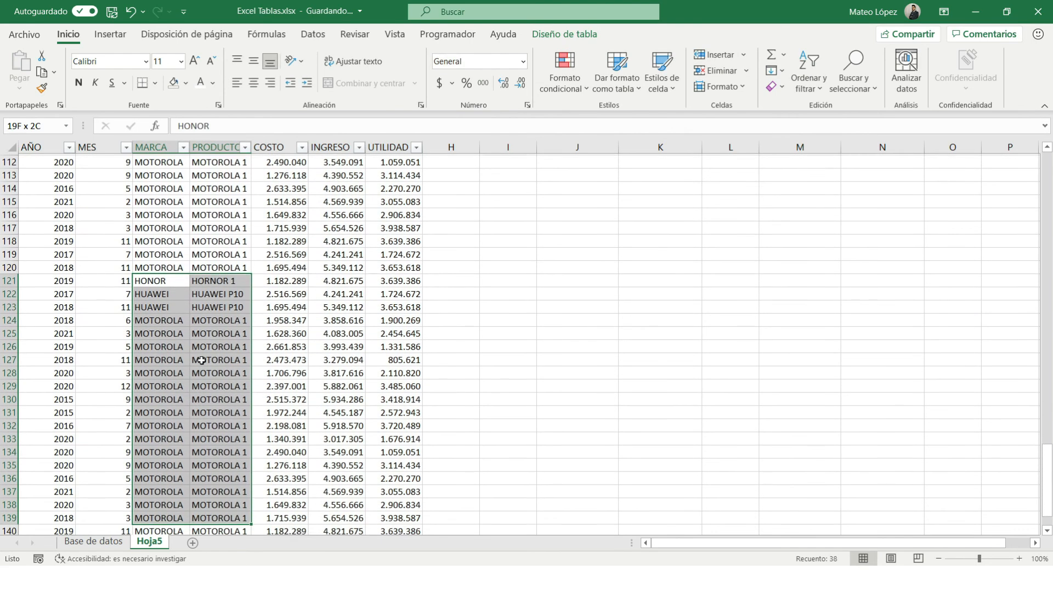
key("shift+Down")
key("shift+Down")
key("shift+Down")
key("ctrl+j")
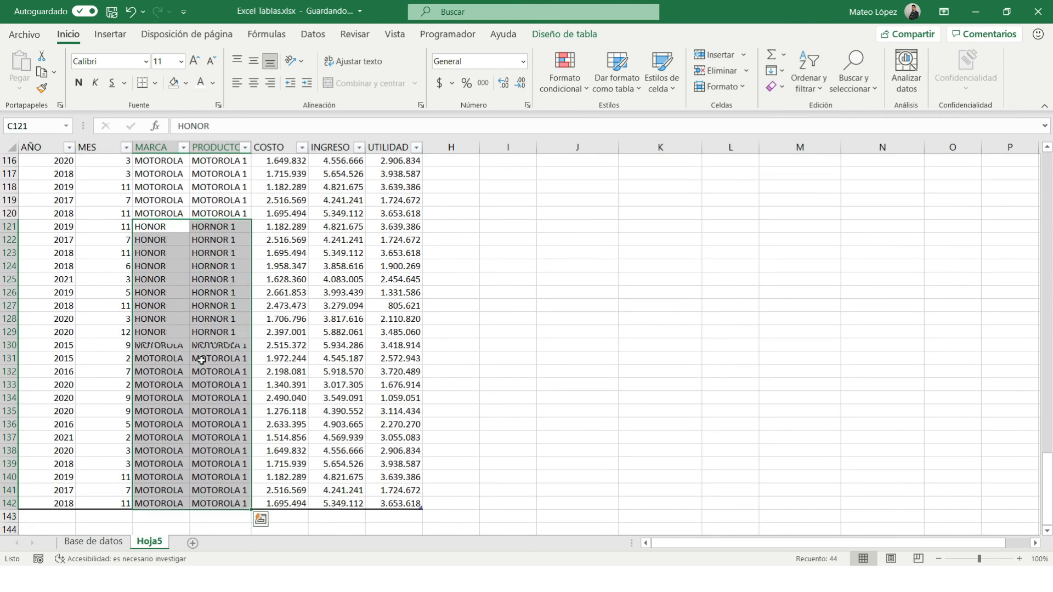
scroll(152, 449, "down", 2)
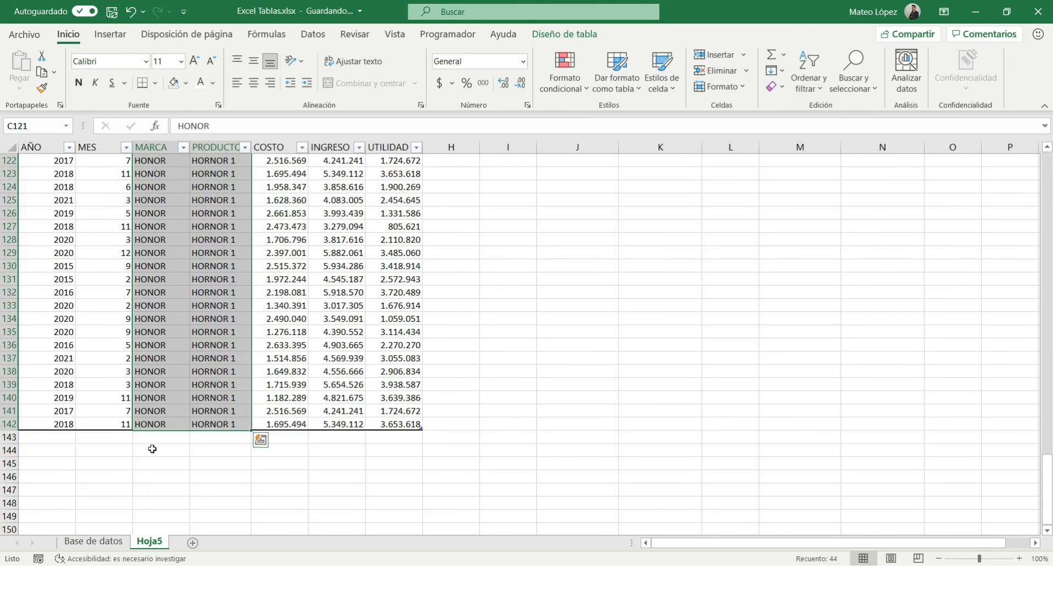
left_click(9, 424)
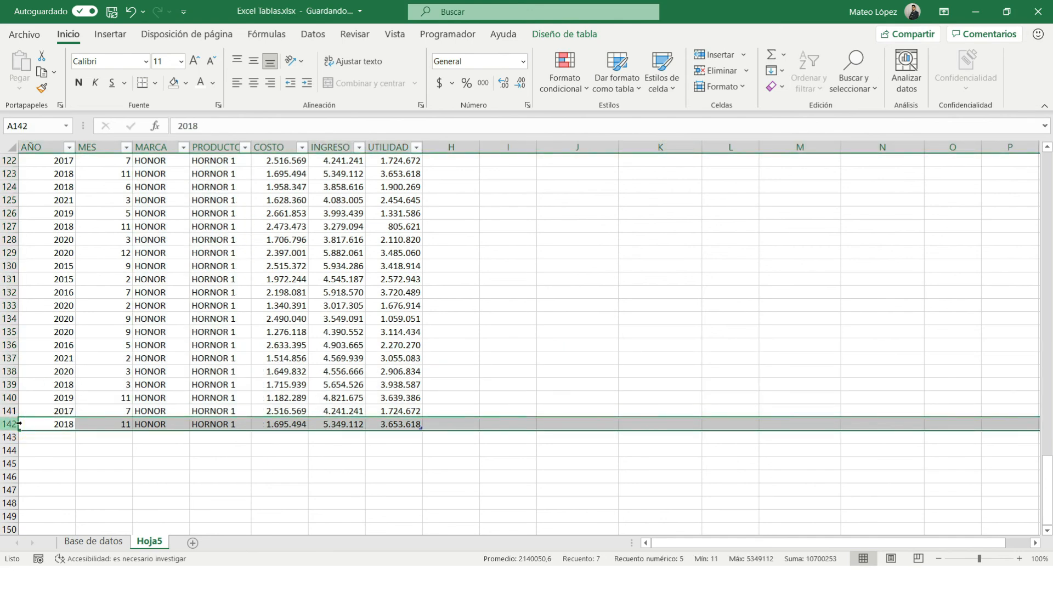
Return to the start of the sheet and check the MARCA PivotTable's brand labels for the newly added brand.
left_click_drag(1048, 481, 1048, 177)
left_click(639, 225)
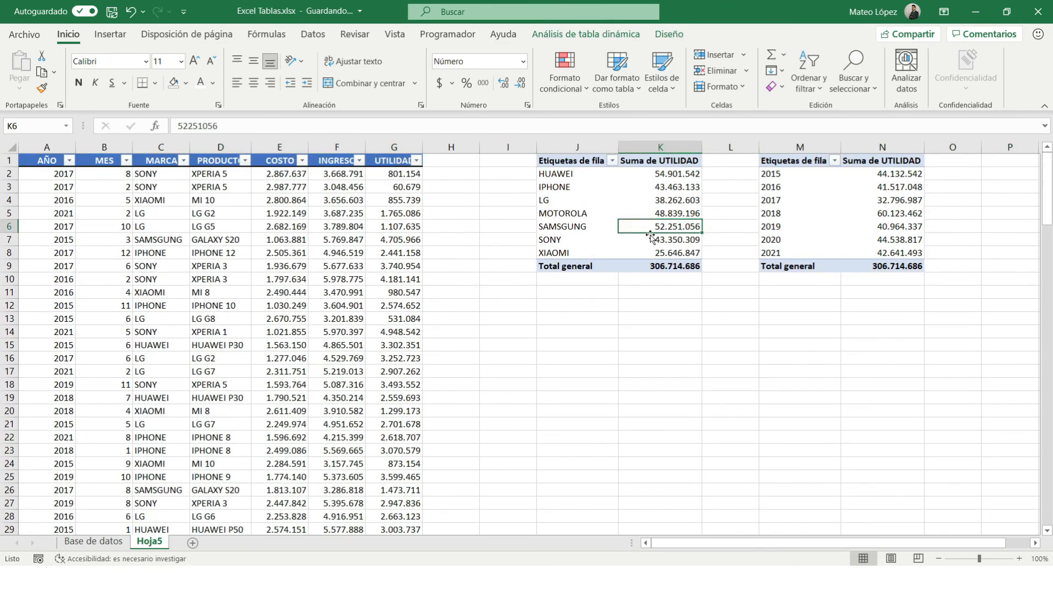
left_click(578, 222)
left_click(578, 222)
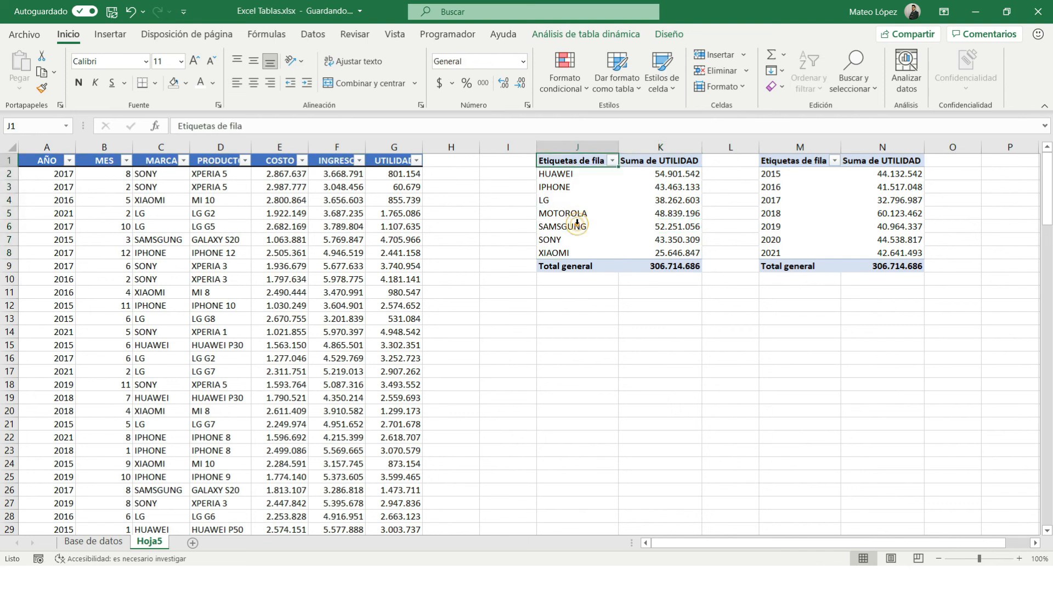
left_click(576, 228)
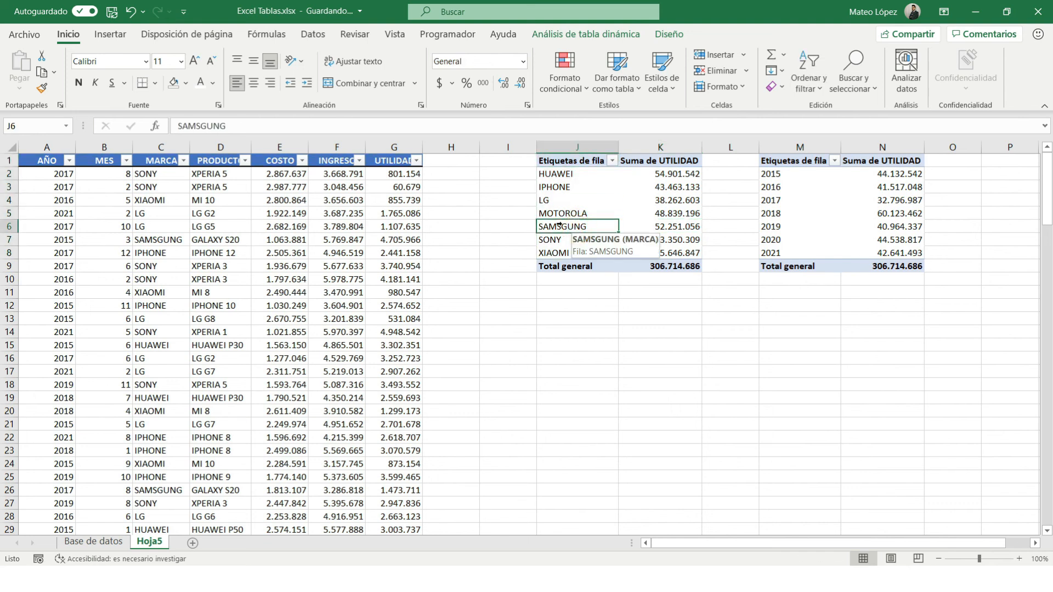
left_click(337, 196)
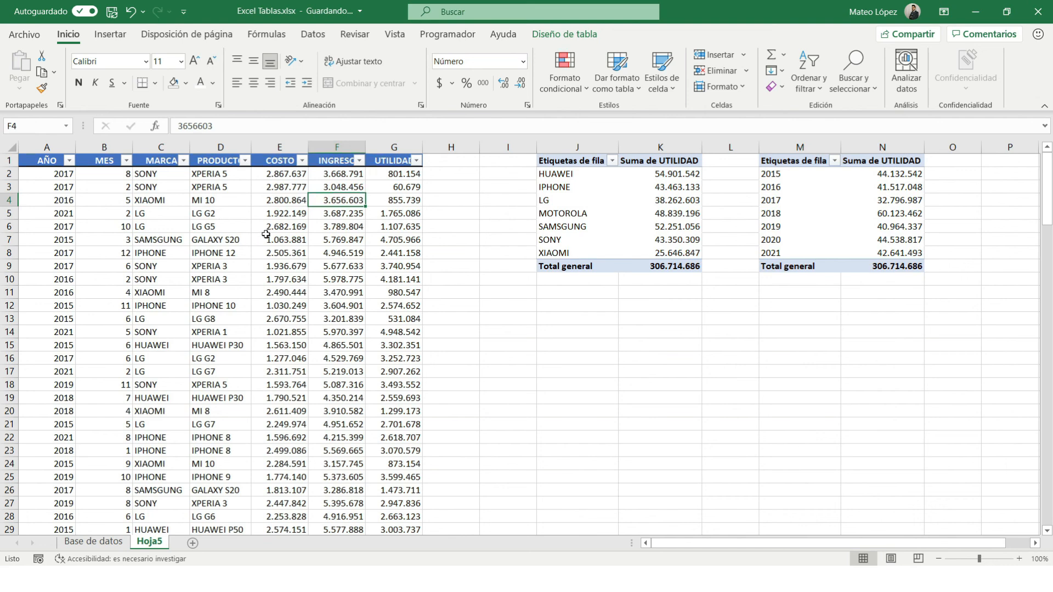
Refresh the MARCA PivotTable, highlighting its HONOR row, and refresh the AÑO PivotTable.
left_click(540, 227)
right_click(576, 210)
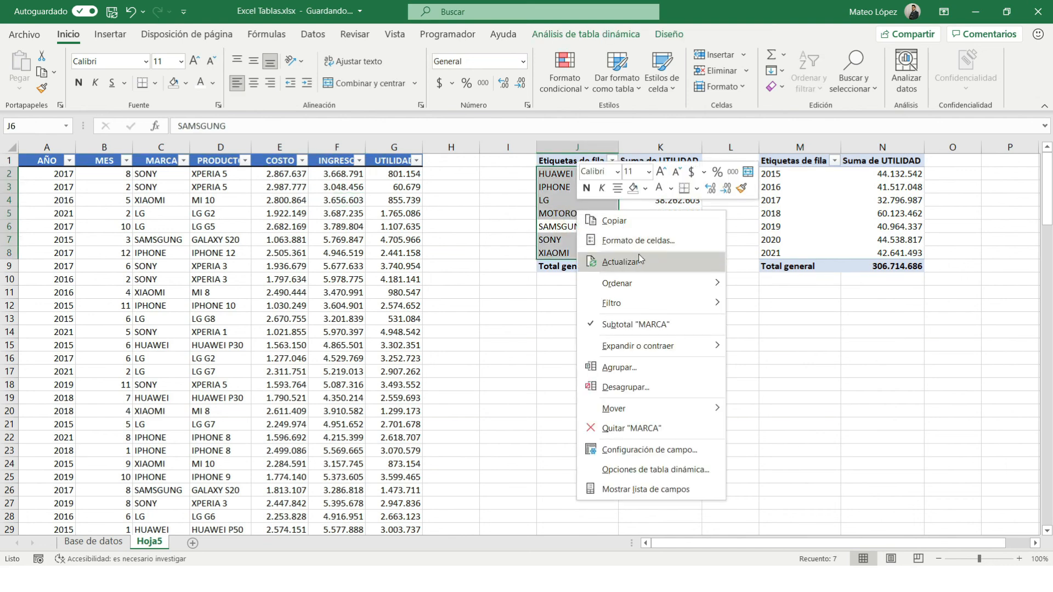
left_click(626, 261)
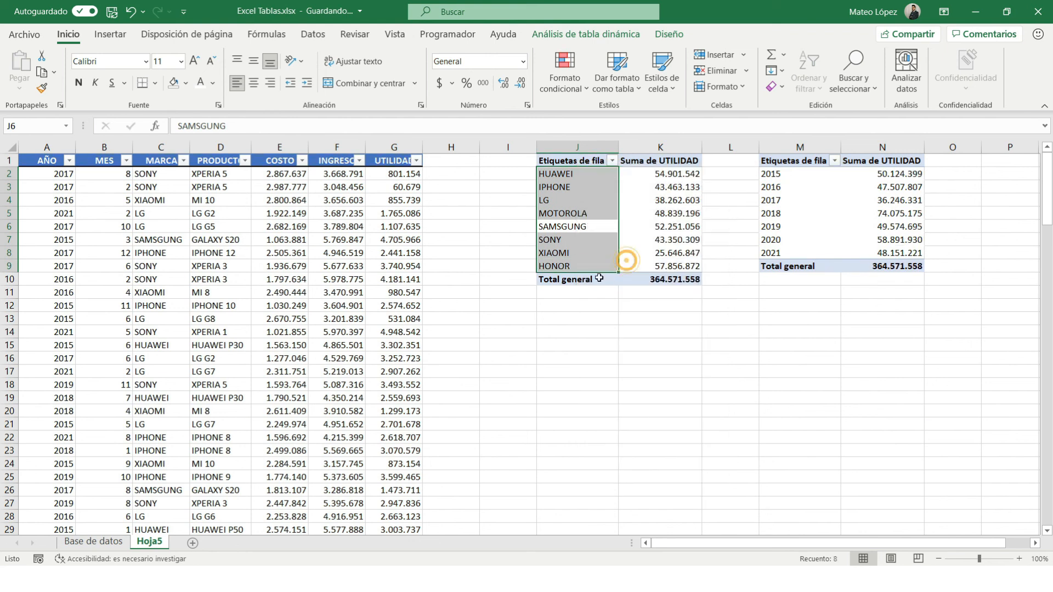
left_click_drag(566, 270, 619, 266)
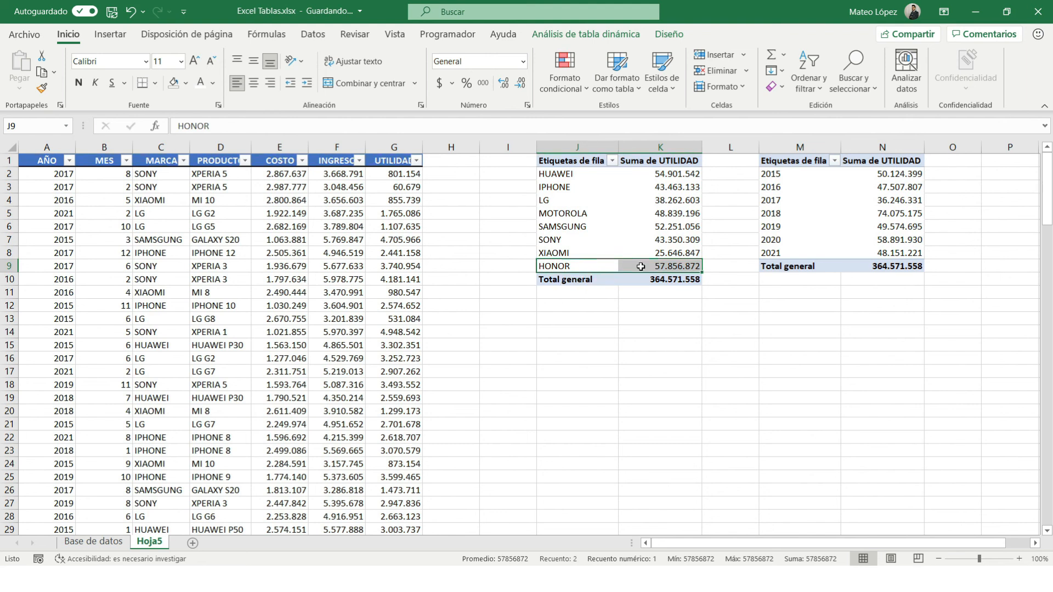
left_click(790, 221)
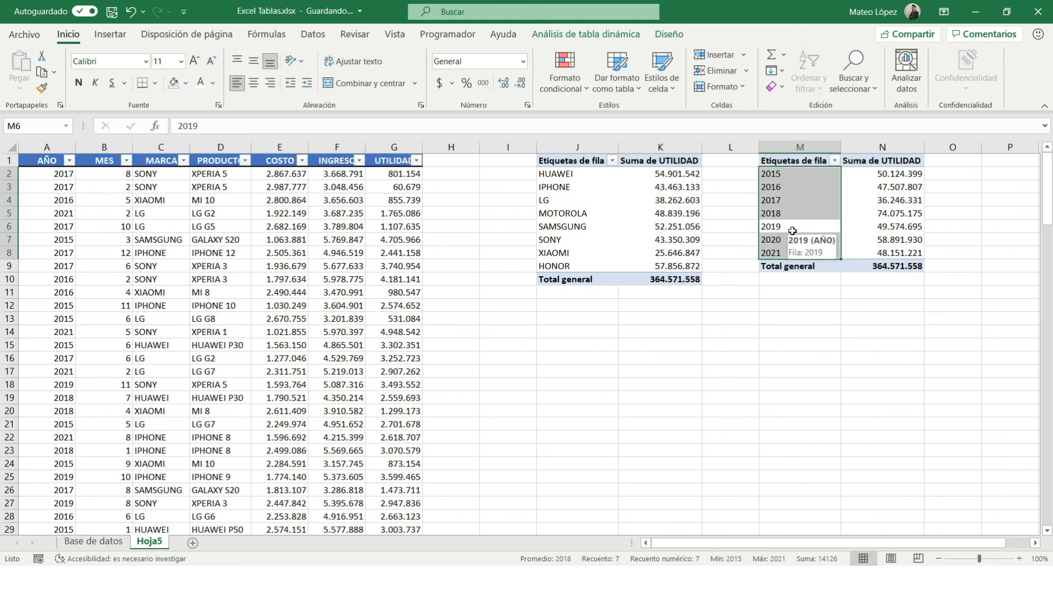
right_click(794, 230)
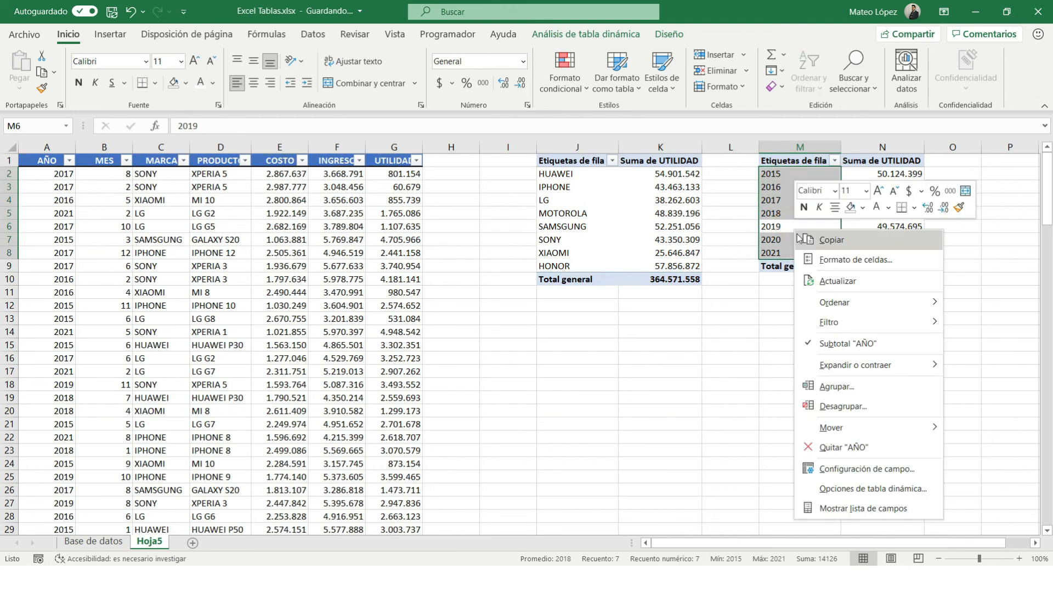
left_click(816, 282)
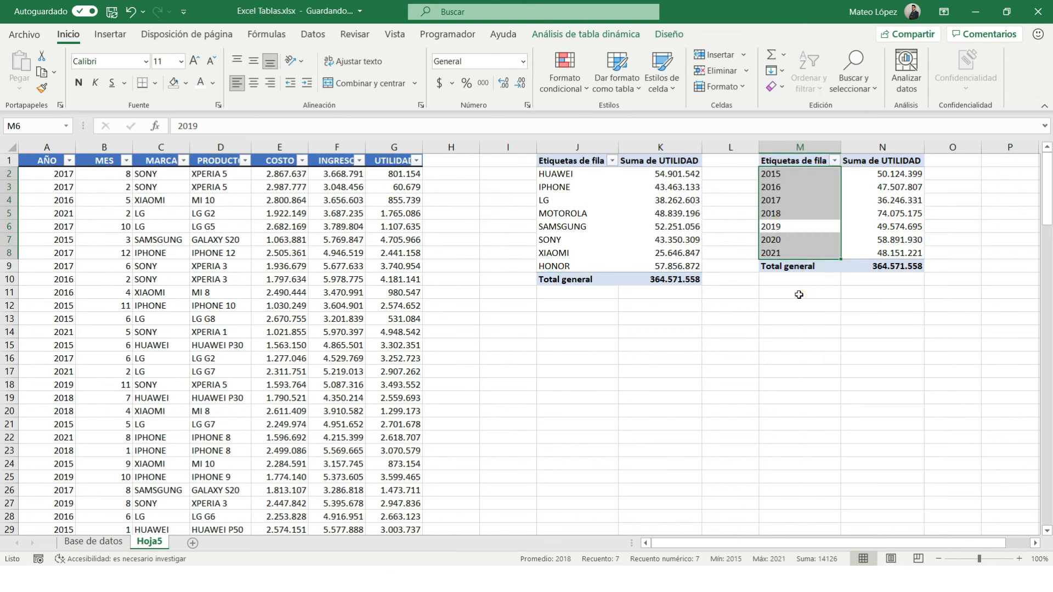
Compare the grand totals of the AÑO and MARCA PivotTables, and select the MARCA row labels.
left_click(875, 266)
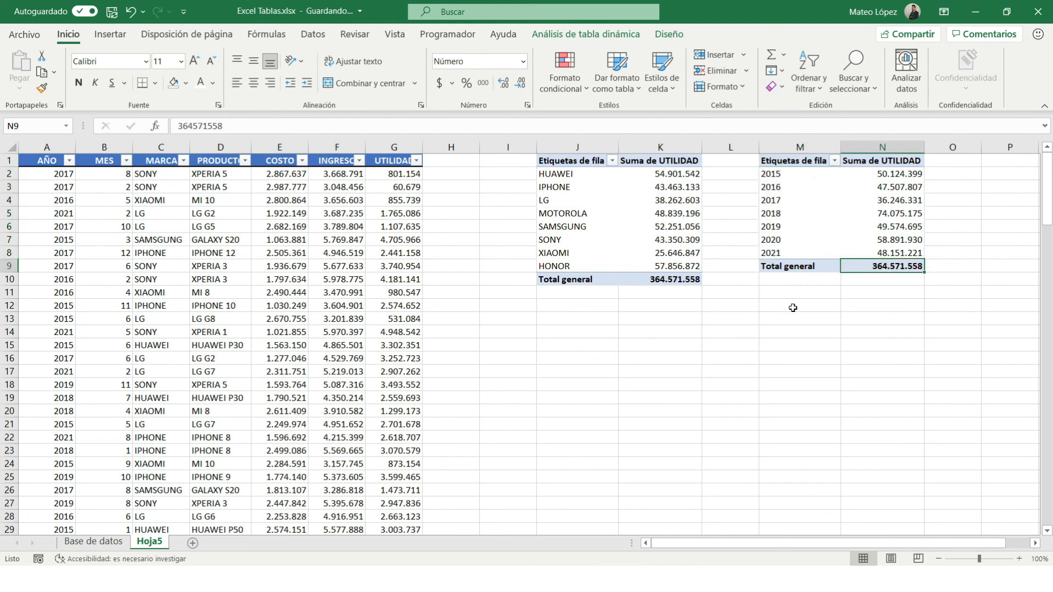
left_click(669, 282)
left_click(878, 266)
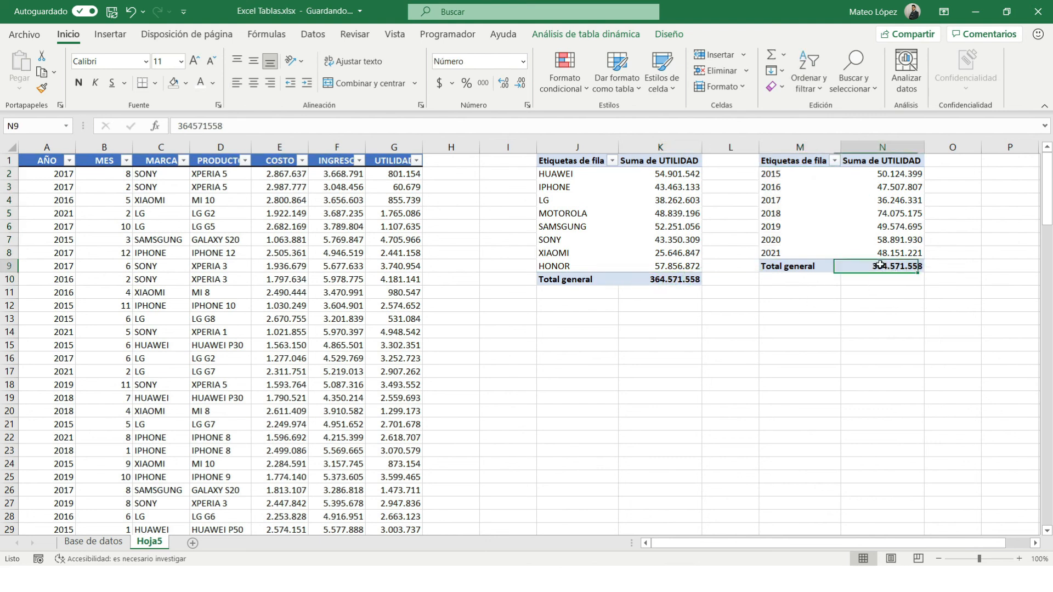
left_click(683, 282)
left_click(867, 263)
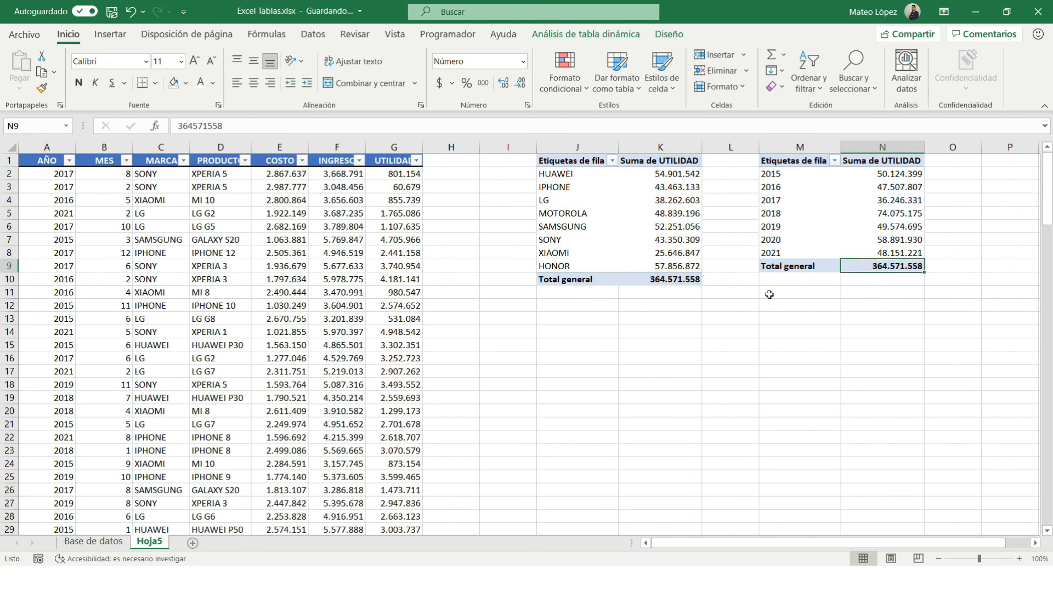
left_click(535, 245)
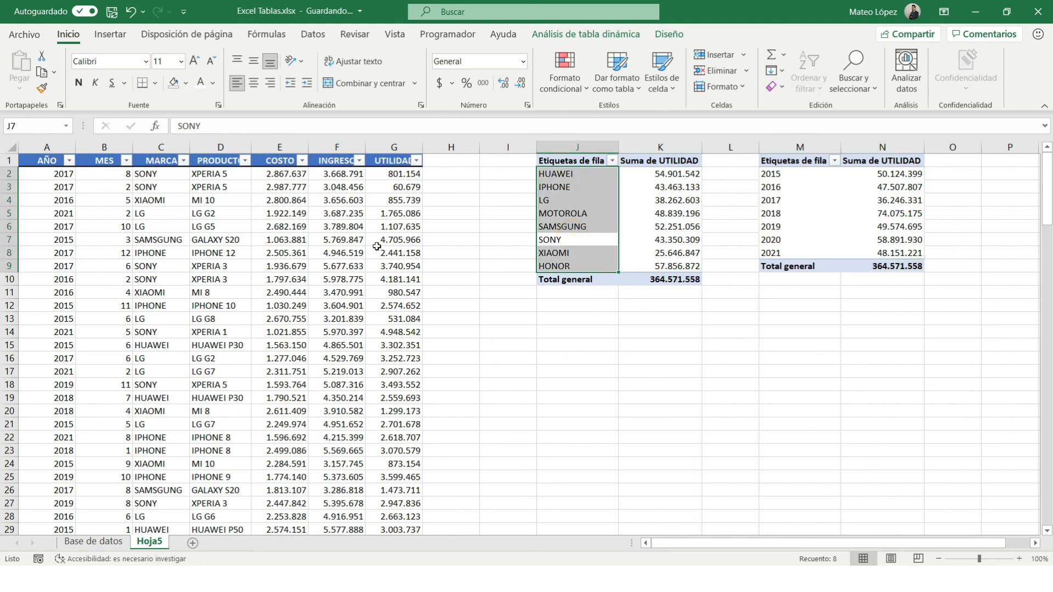
View the start of the Base de datos sheet, and return to cell D7 of the sales table on Hoja5.
left_click(250, 246)
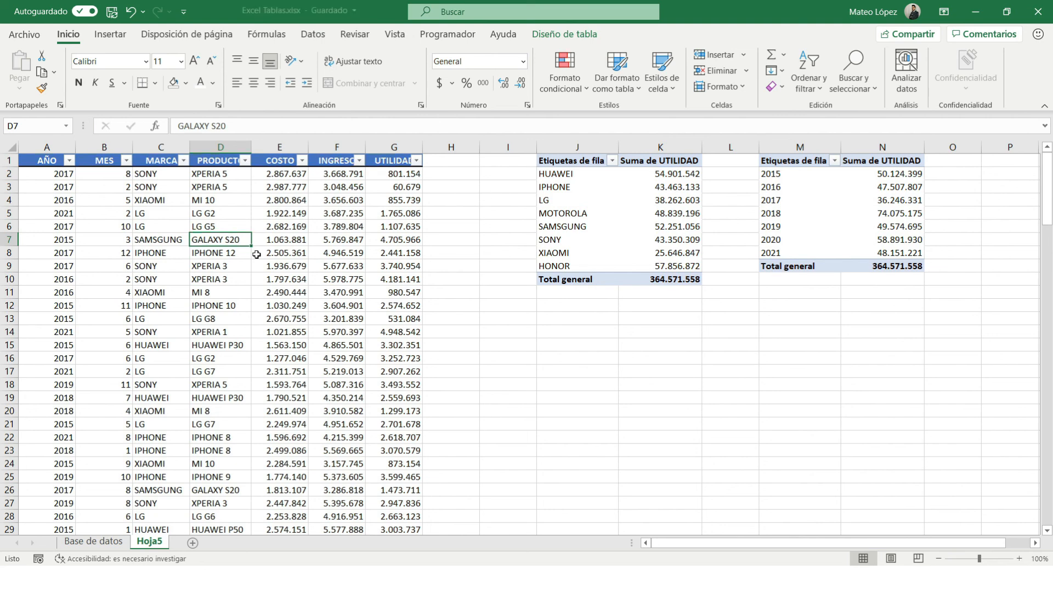
key("ctrl+Page_Up")
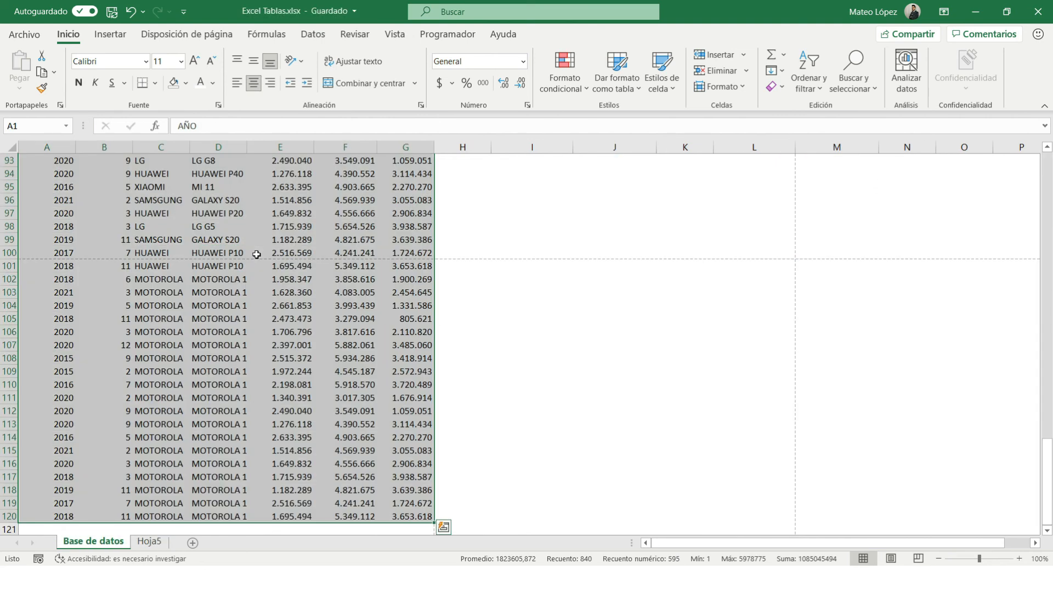
key("ctrl+Home")
key("ctrl+Page_Down")
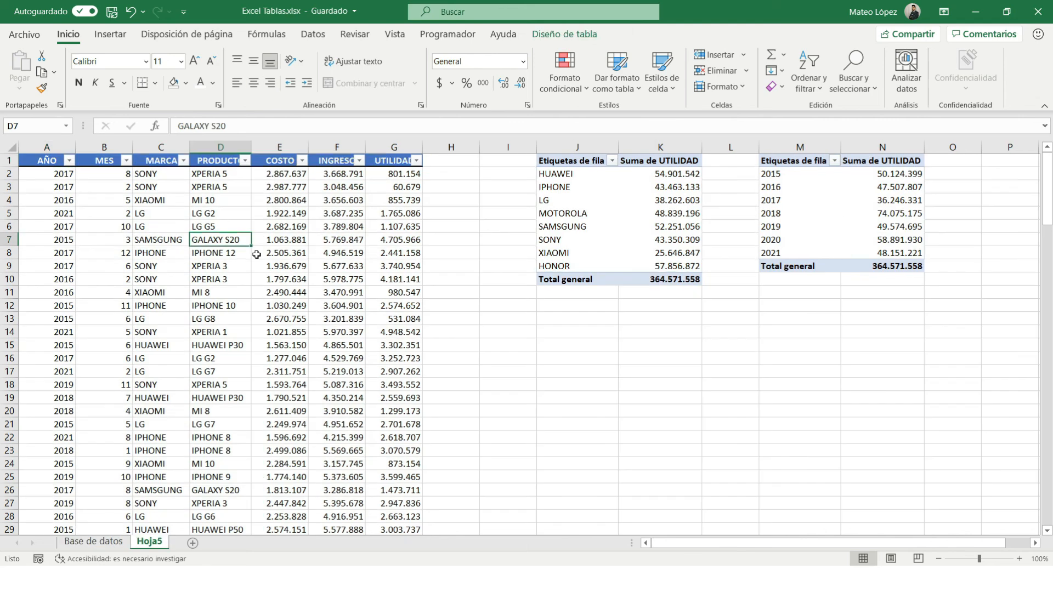
key("Left")
key("Right")
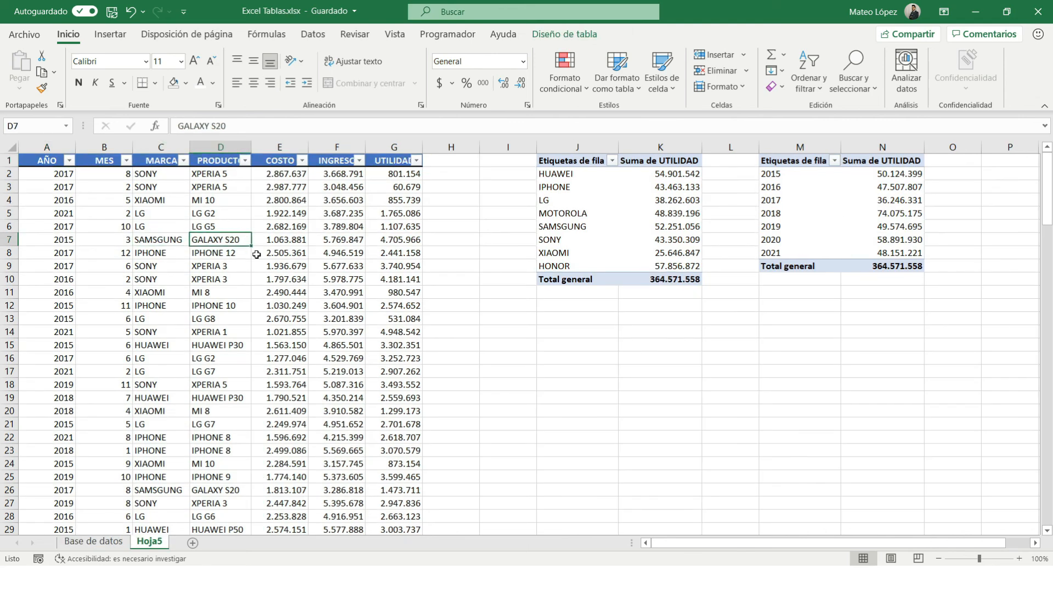